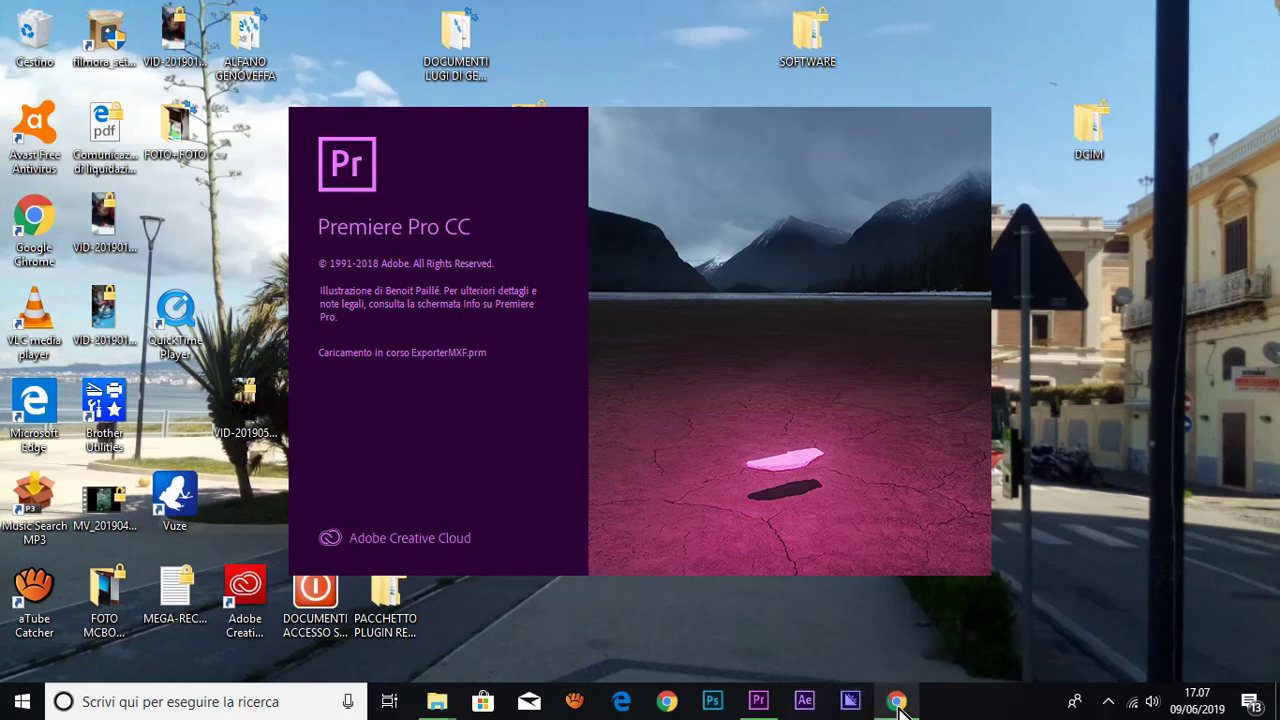
# - Launch Premiere Pro CC 2019 from the taskbar and wait for the splash screen to finish
pyautogui.moveTo(900, 705)
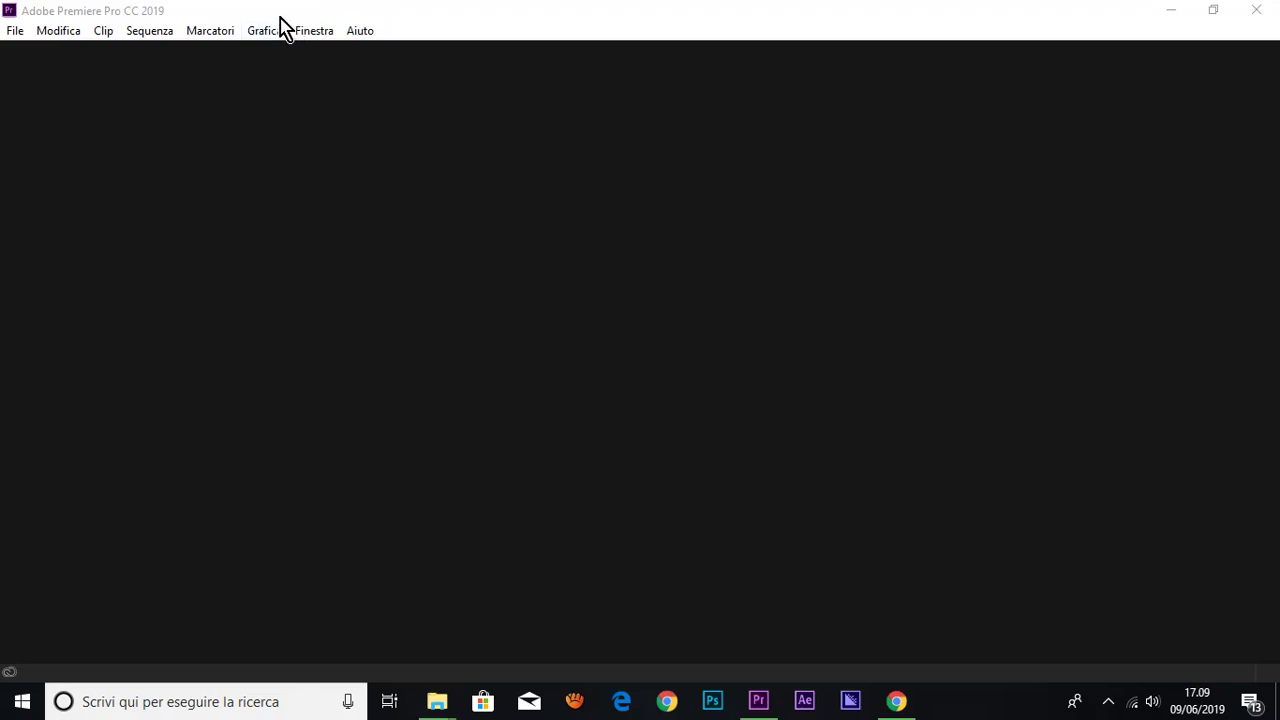
# - Create a new project named 'composizione 148' with DV capture format
pyautogui.click(17, 31)
pyautogui.moveTo(51, 56)
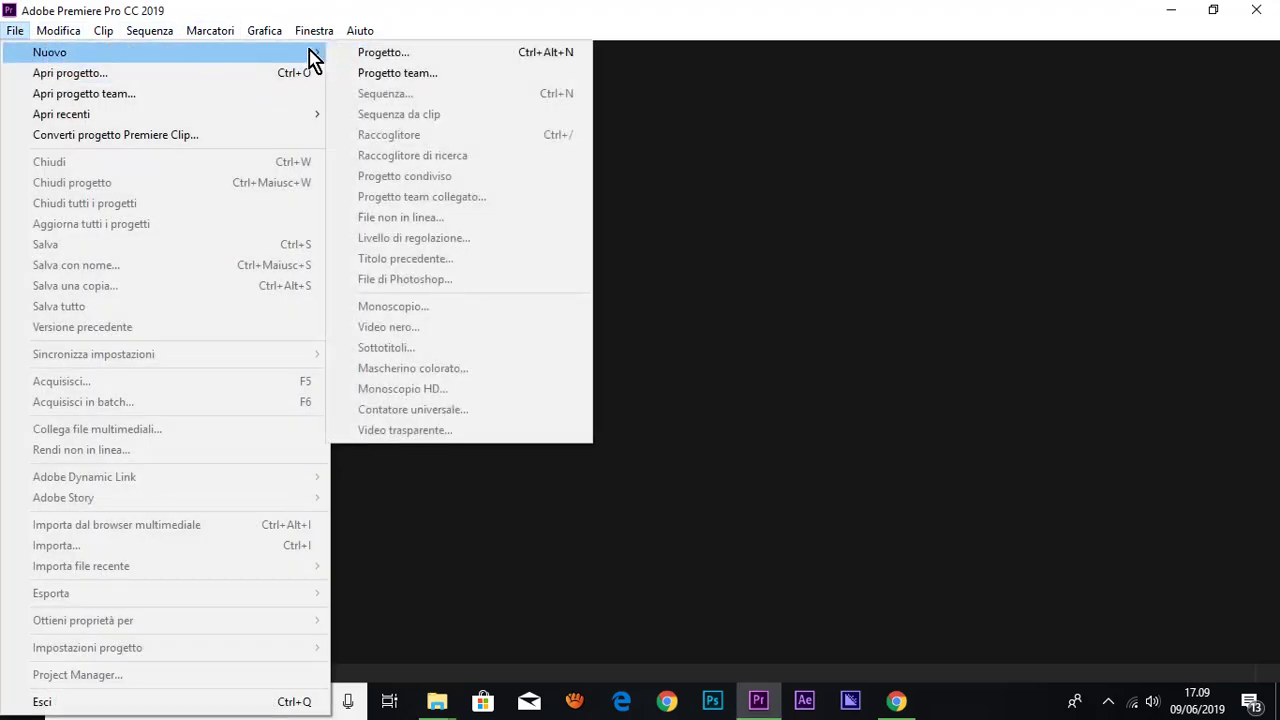
pyautogui.click(386, 54)
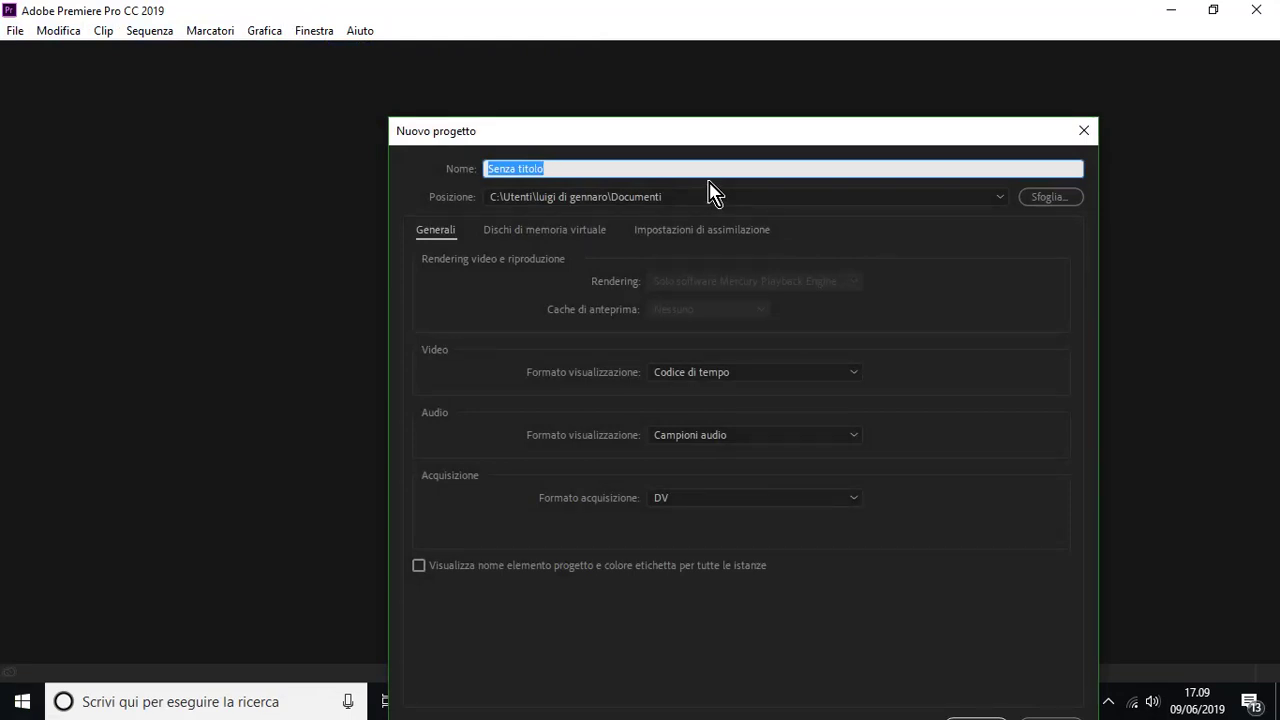
pyautogui.write('compo')
pyautogui.write('szione')
pyautogui.write(' 148')
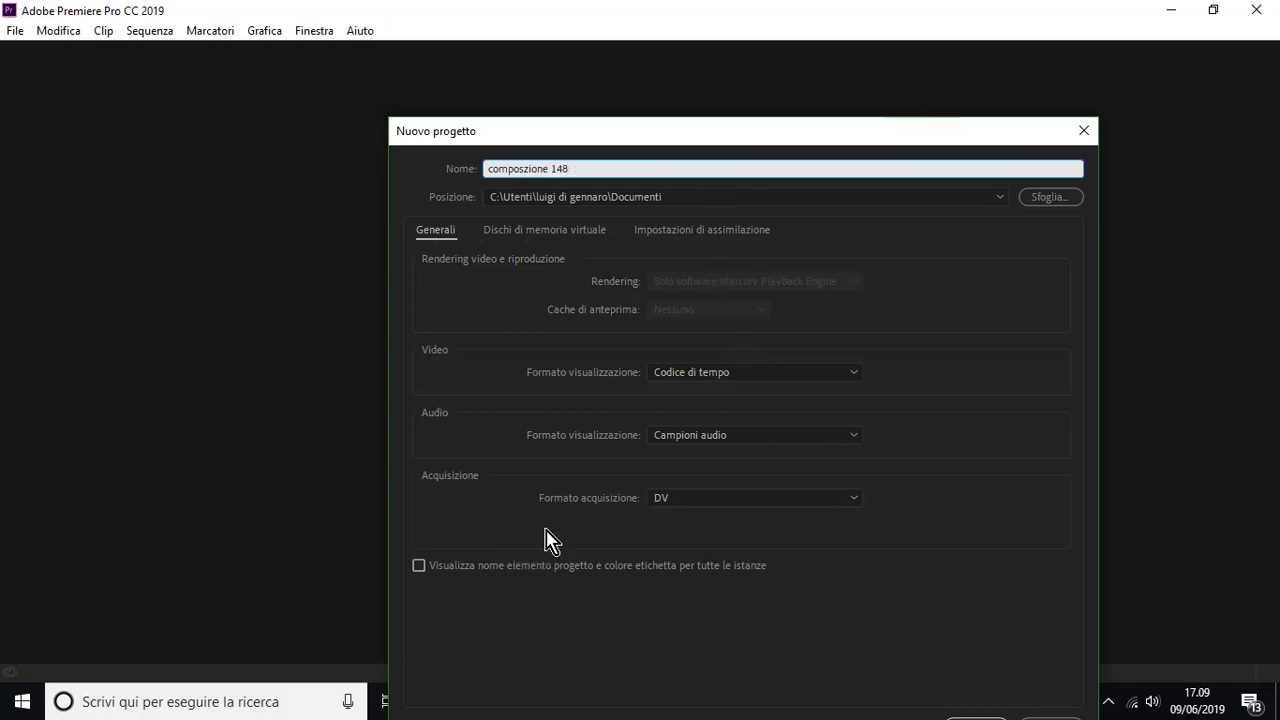
pyautogui.click(674, 497)
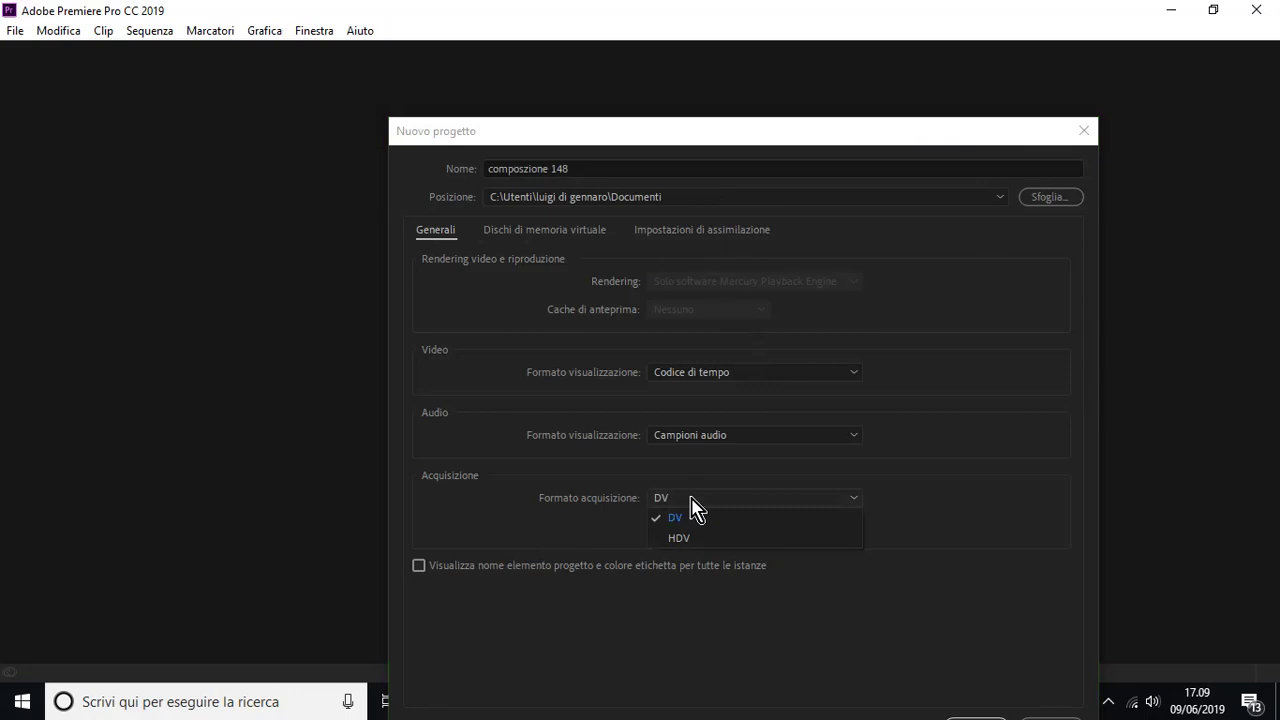
pyautogui.click(691, 498)
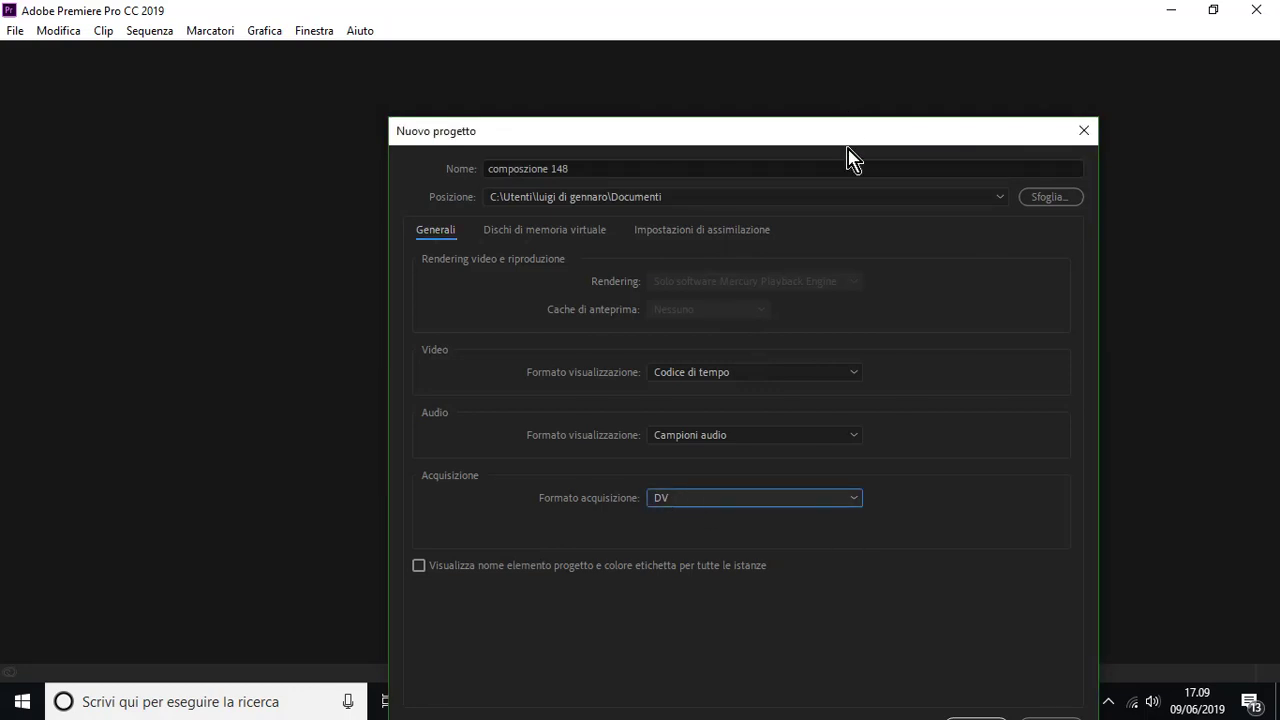
pyautogui.moveTo(847, 148); pyautogui.dragTo(776, 90)
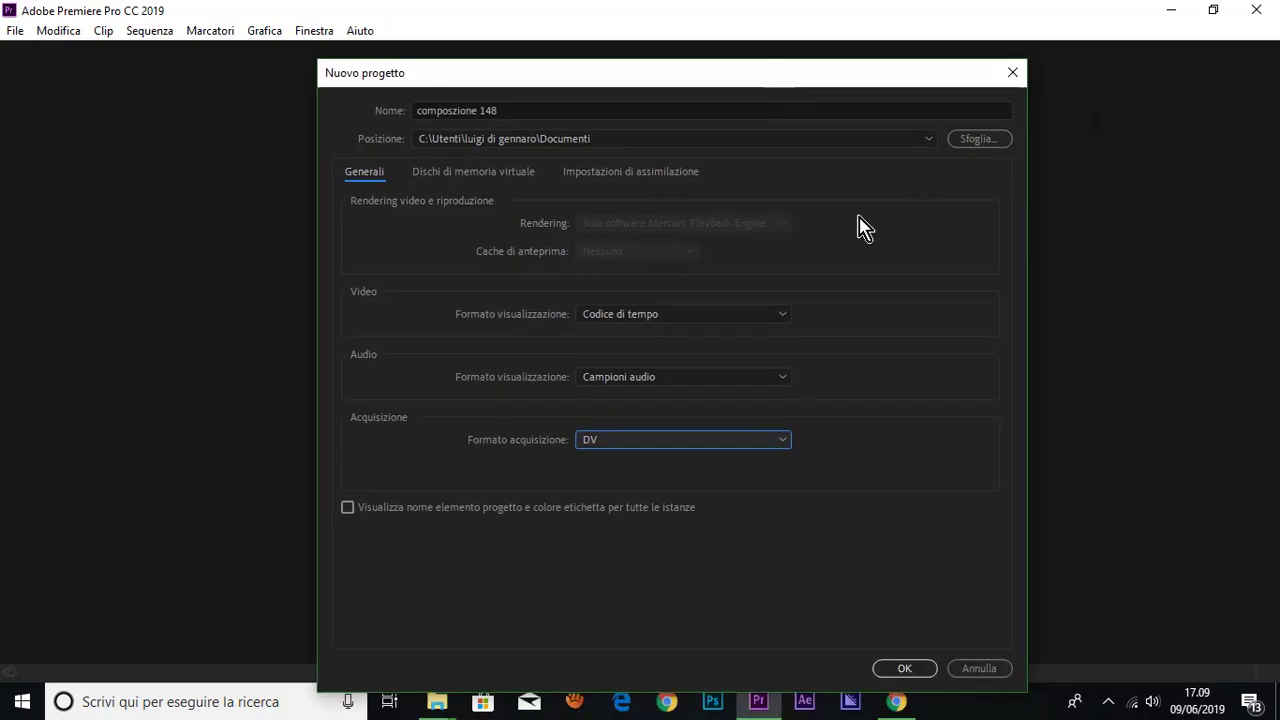
pyautogui.click(899, 669)
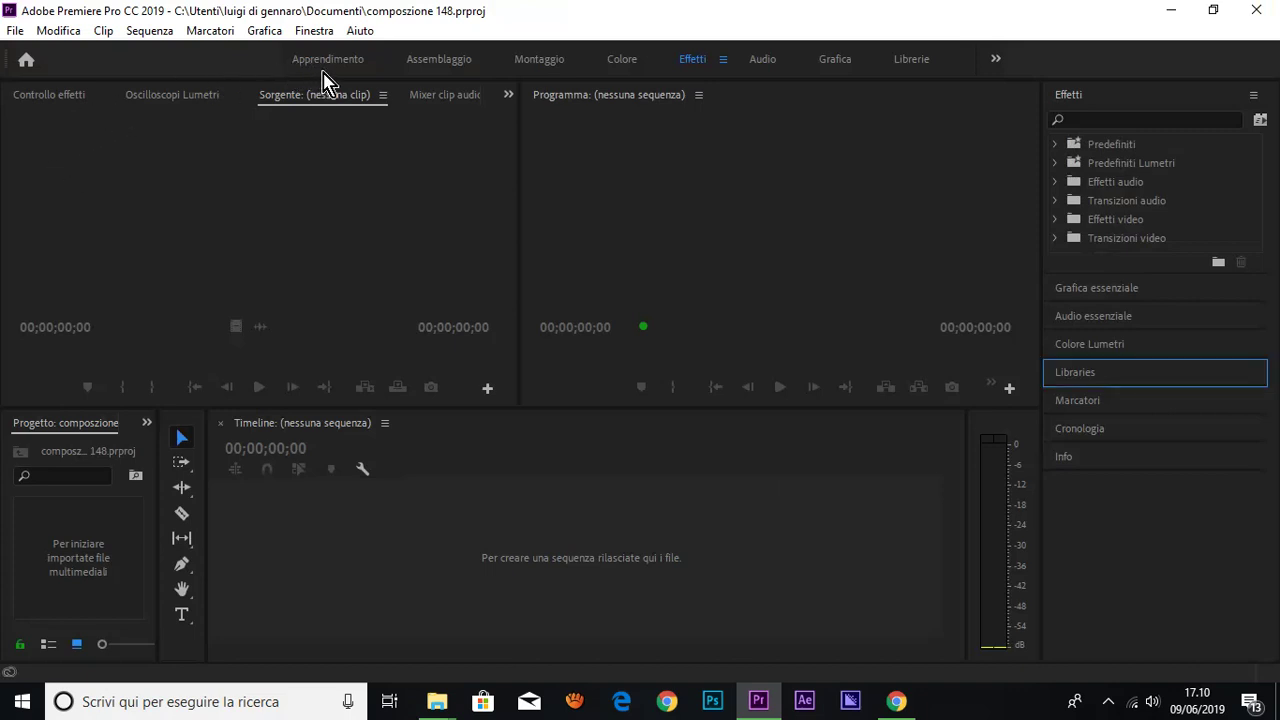
# - Import the clip VID_20190425_084554 with Ctrl+I
pyautogui.click(58, 563)
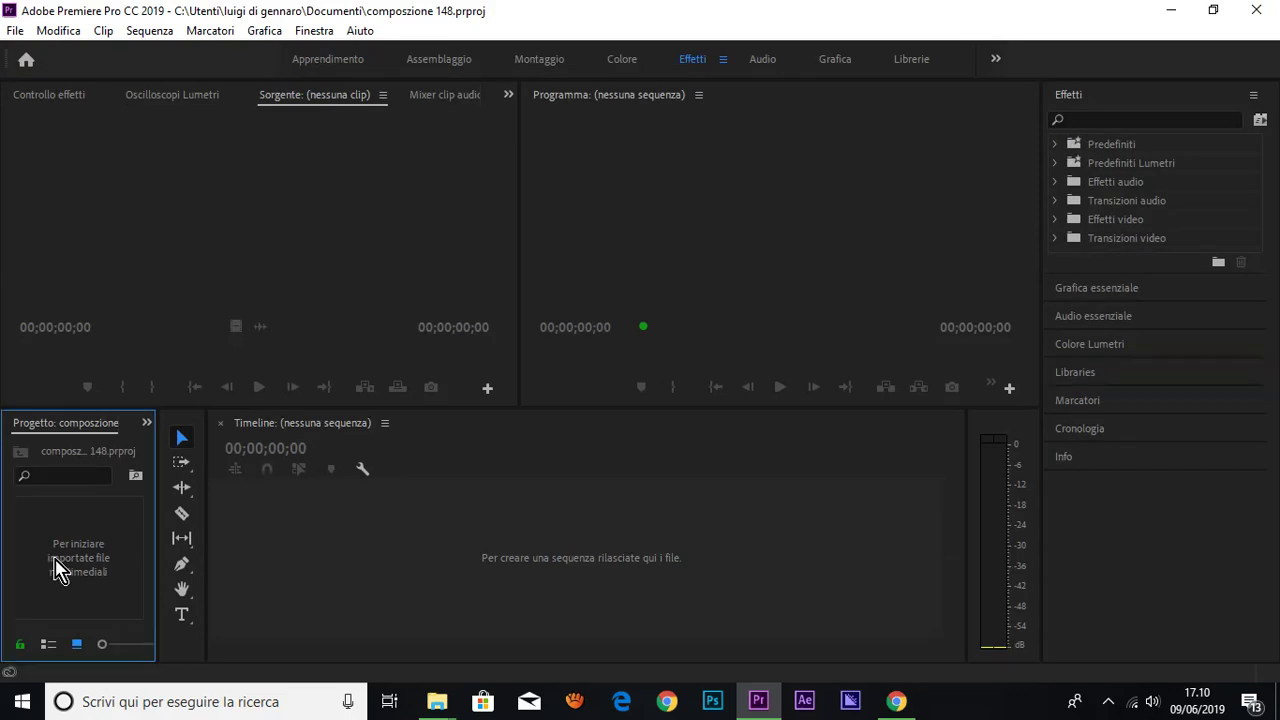
pyautogui.hotkey('ctrl', 'i')
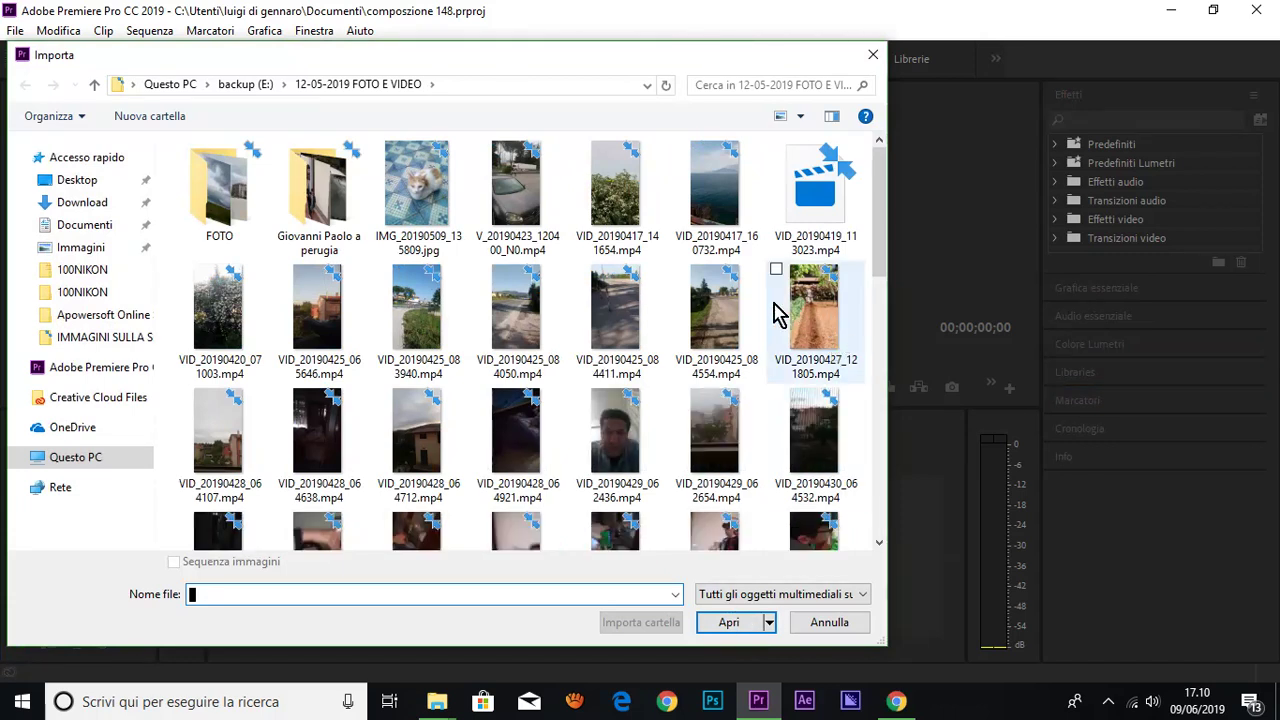
pyautogui.doubleClick(707, 303)
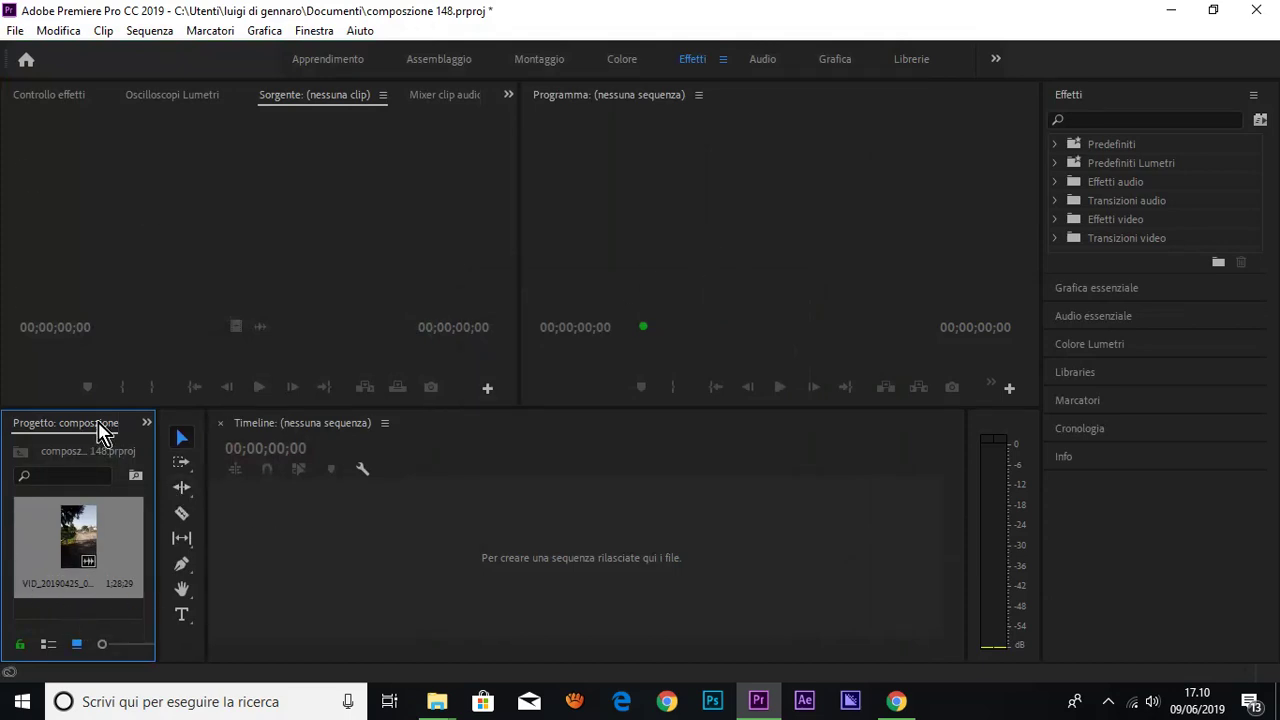
# - Widen the Project panel and enlarge its clip thumbnails
pyautogui.click(147, 423)
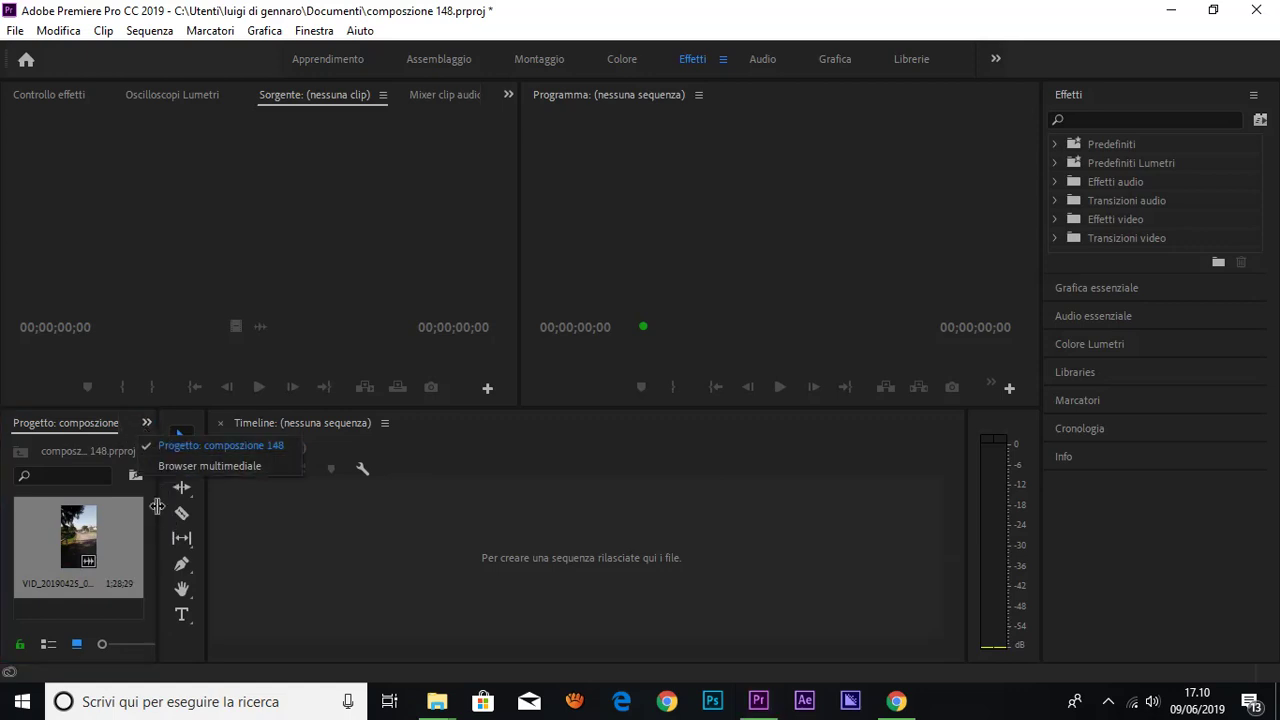
pyautogui.moveTo(157, 506); pyautogui.dragTo(204, 506)
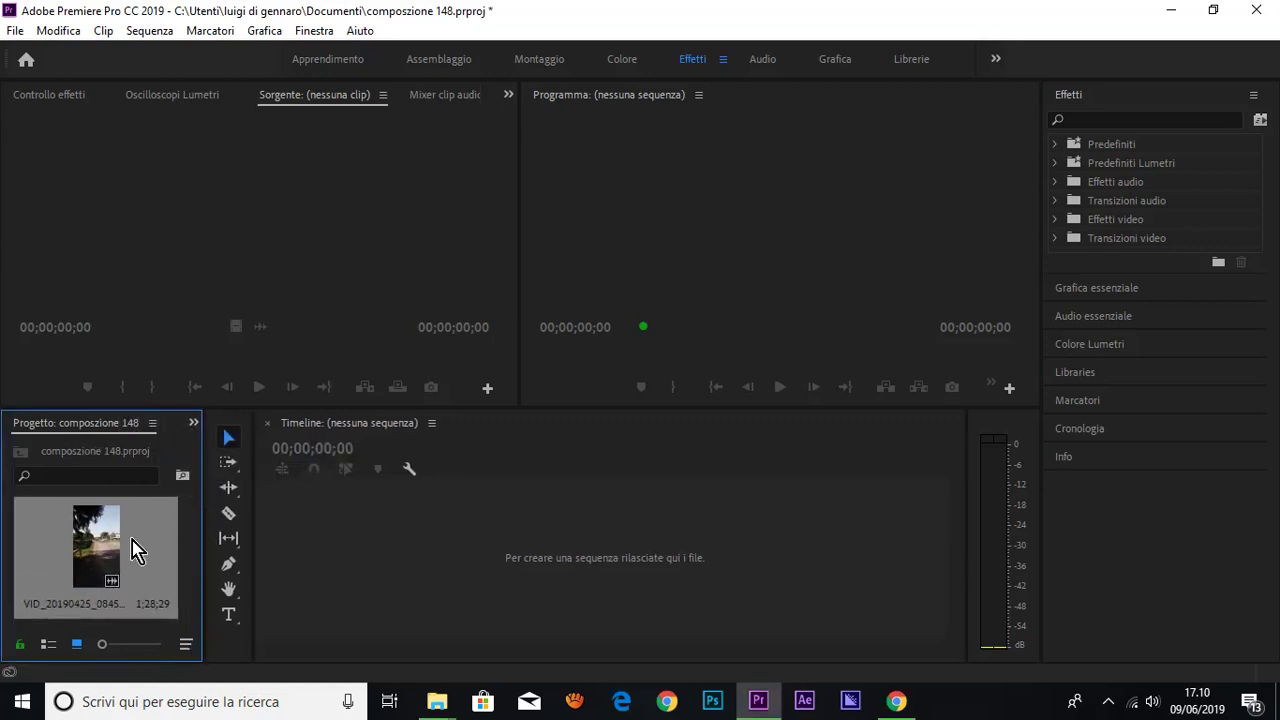
pyautogui.click(182, 477)
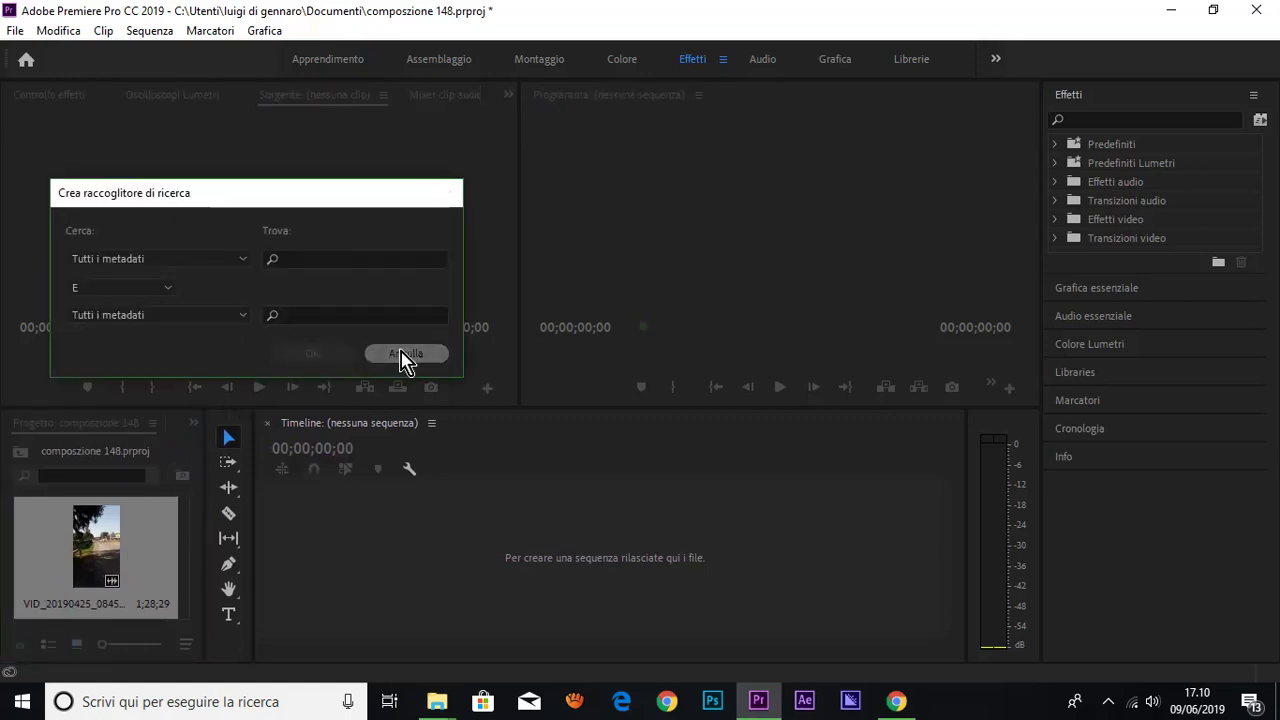
pyautogui.click(405, 356)
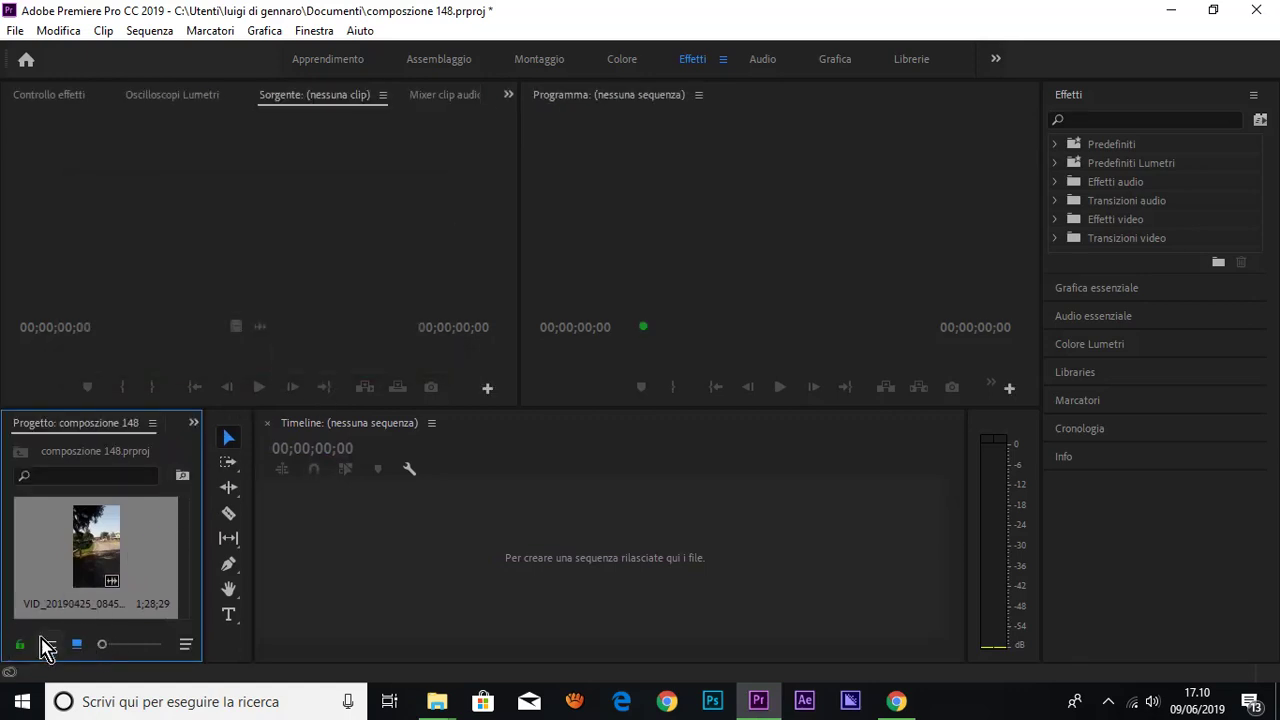
pyautogui.moveTo(107, 645)
pyautogui.mouseDown()
pyautogui.moveTo(142, 646)
pyautogui.moveTo(120, 640)
pyautogui.mouseUp()
# - Import VID_20190425_084411 via File > Importa and make the Project and Timeline area taller
pyautogui.click(15, 31)
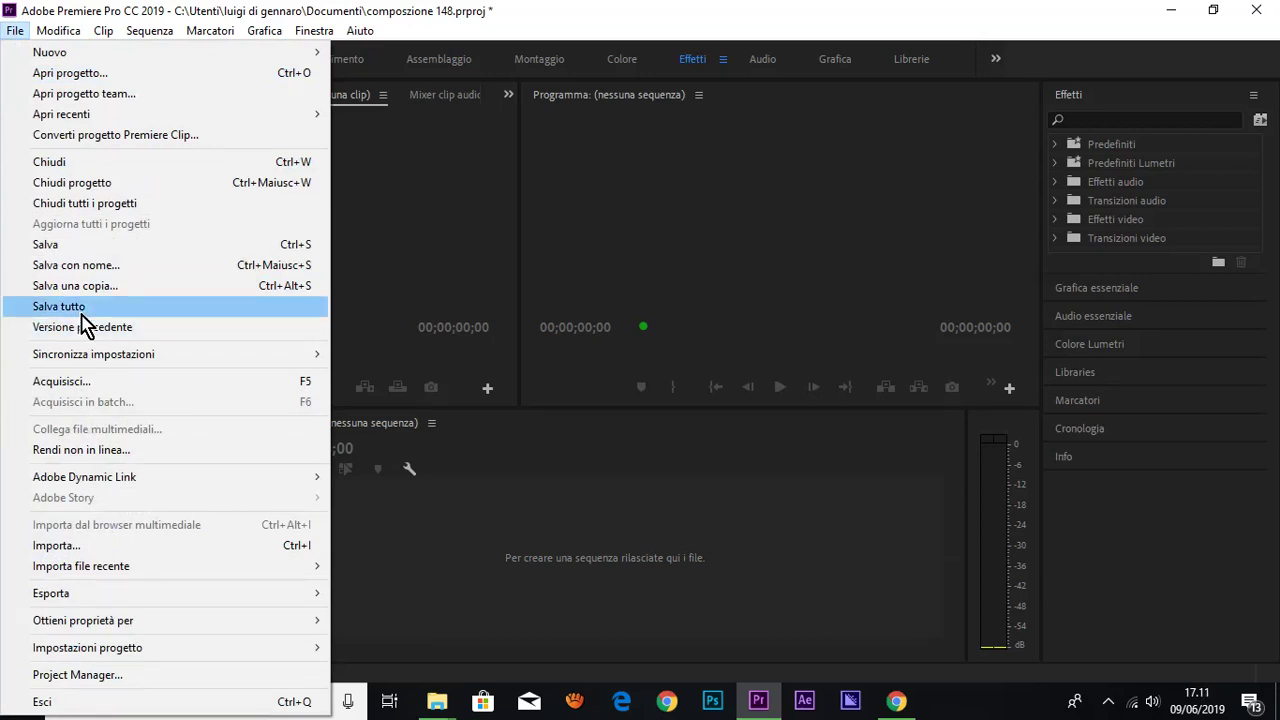
pyautogui.click(70, 550)
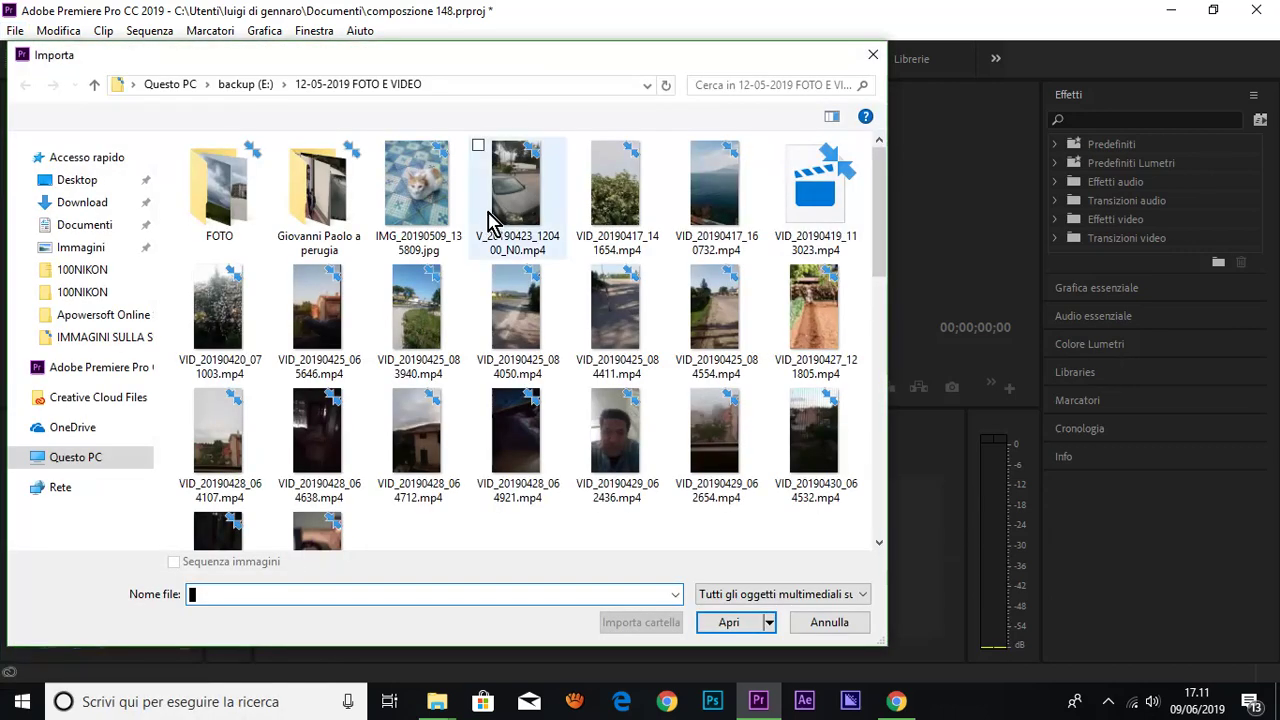
pyautogui.doubleClick(607, 303)
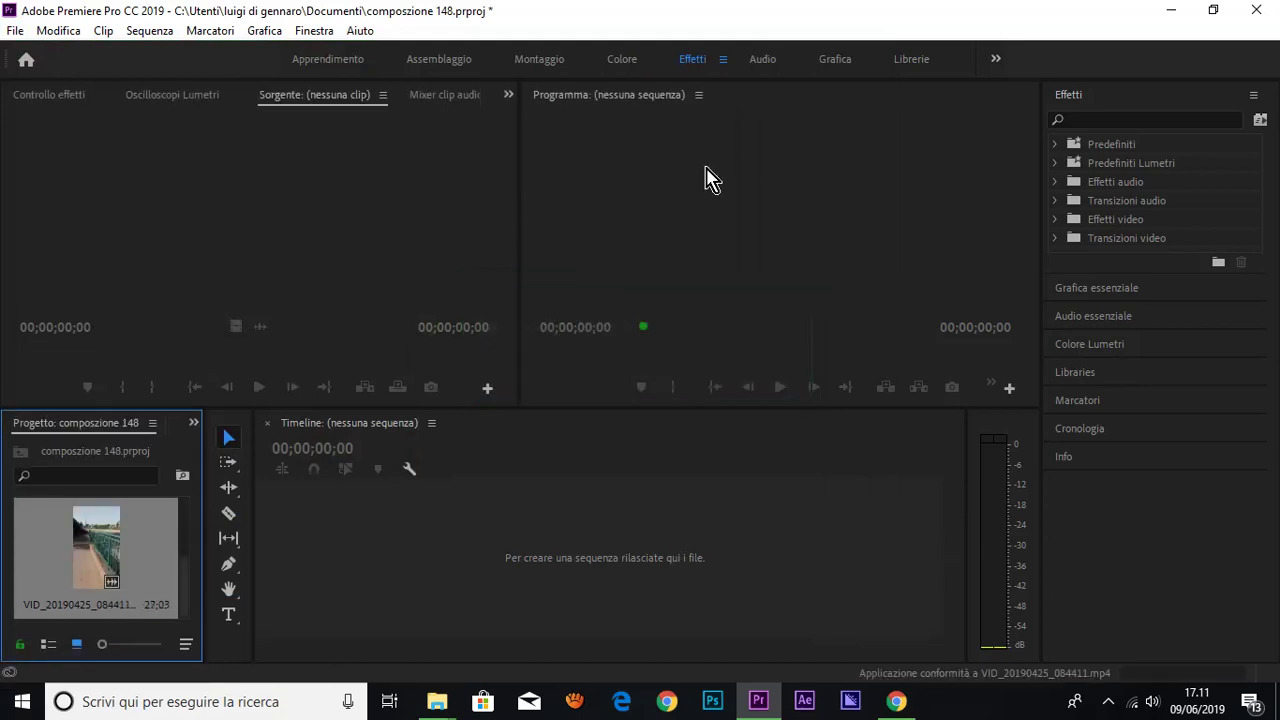
pyautogui.scroll(-2, 183, 568)
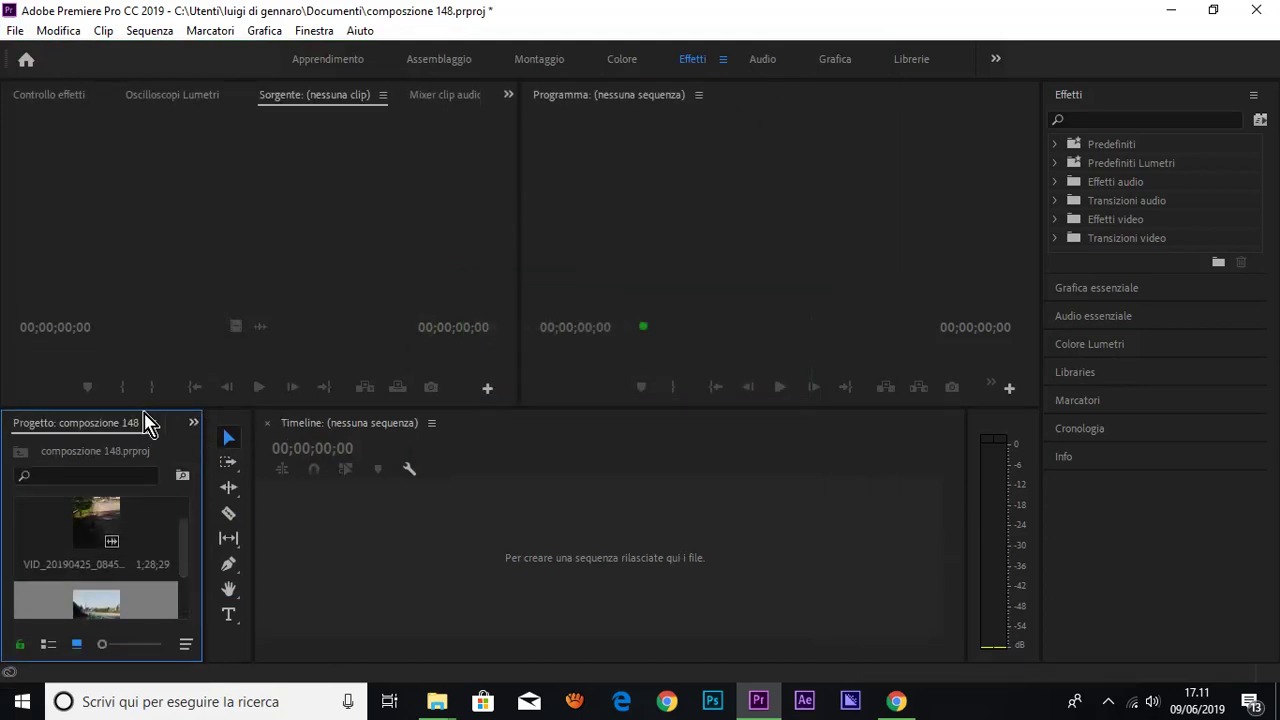
pyautogui.moveTo(144, 409); pyautogui.dragTo(146, 336)
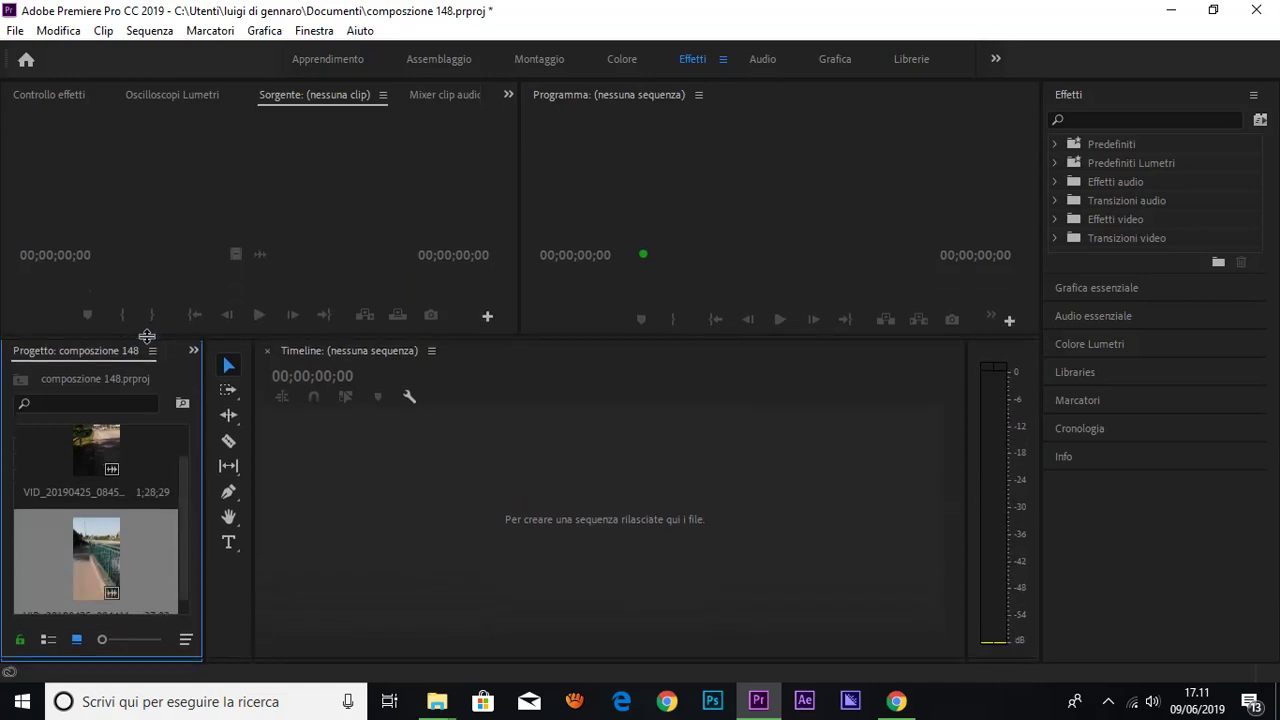
pyautogui.click(115, 470)
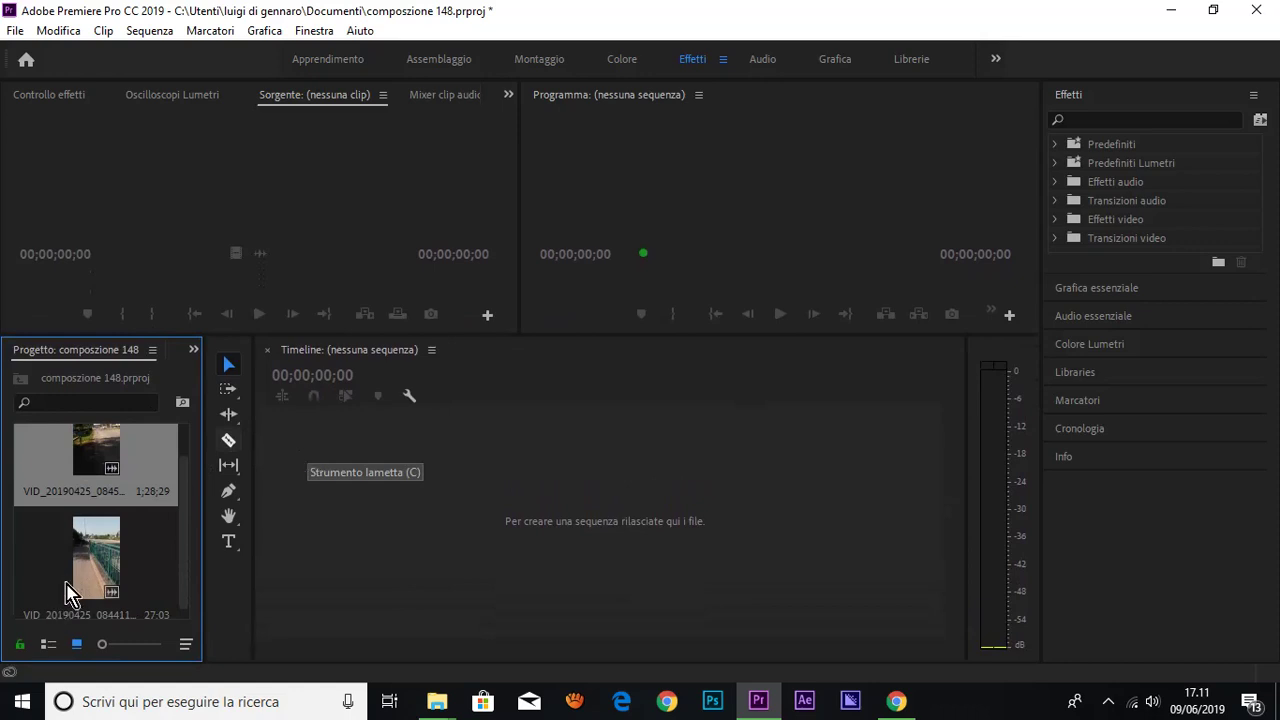
# - Build sequence VID_20190425_084554 from the clip, add a second copy after it on V1, and play it
pyautogui.moveTo(70, 590); pyautogui.dragTo(600, 520)
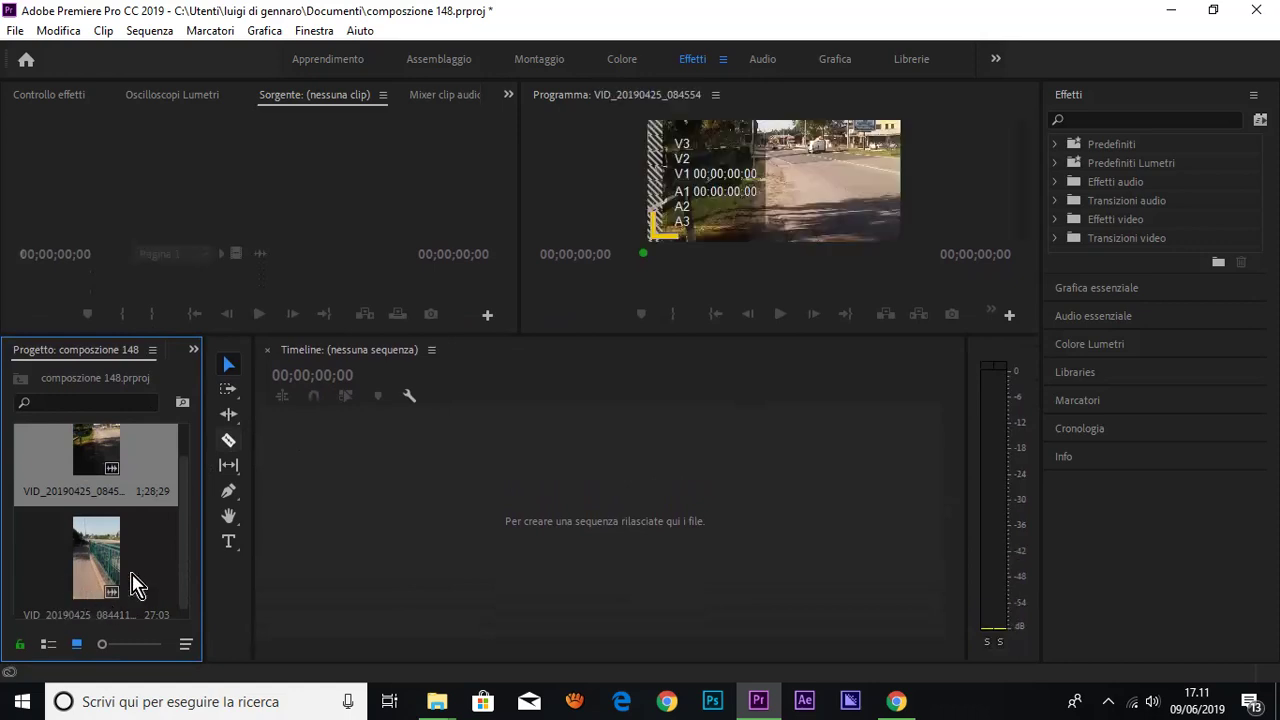
pyautogui.moveTo(135, 580); pyautogui.dragTo(745, 560)
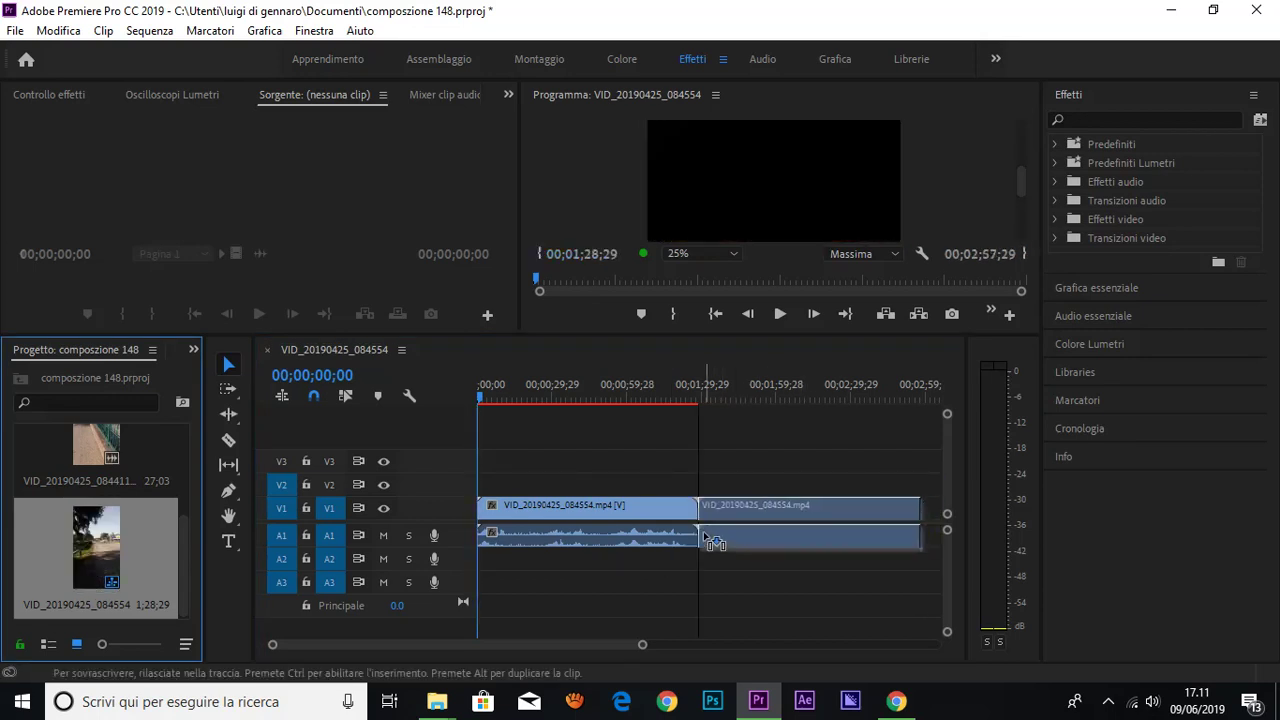
pyautogui.moveTo(745, 560); pyautogui.dragTo(707, 533)
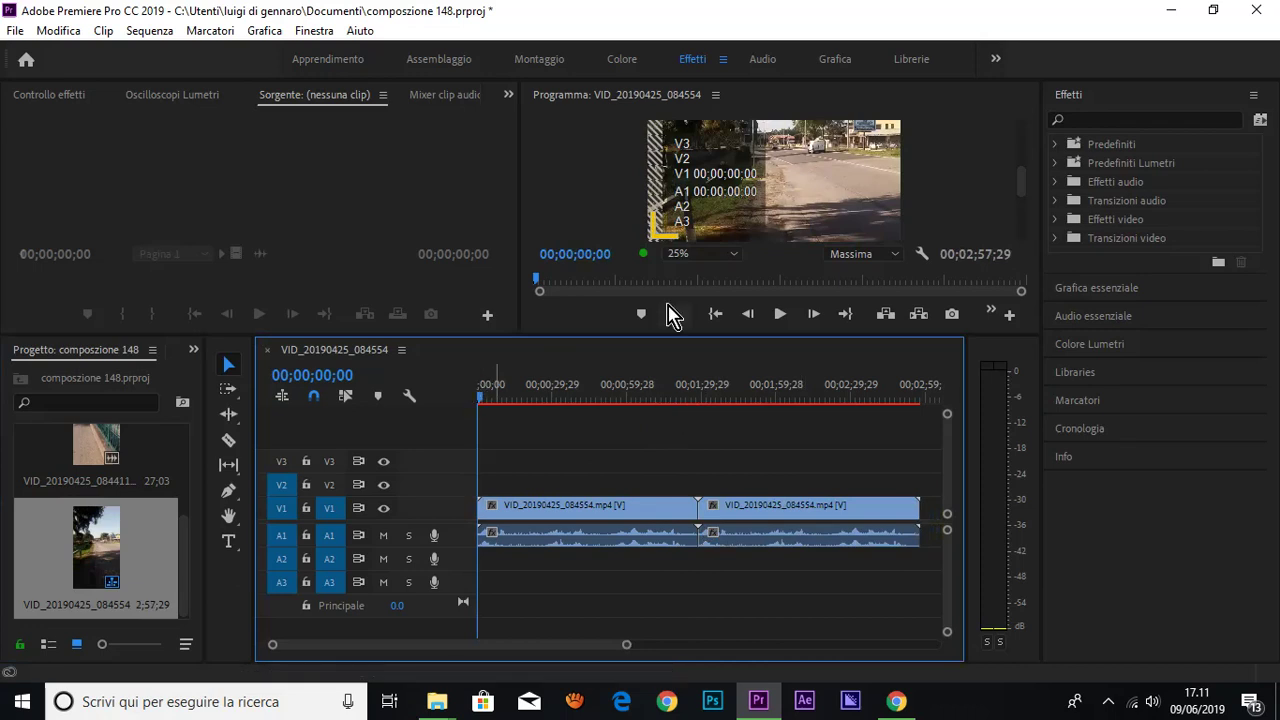
pyautogui.click(780, 315)
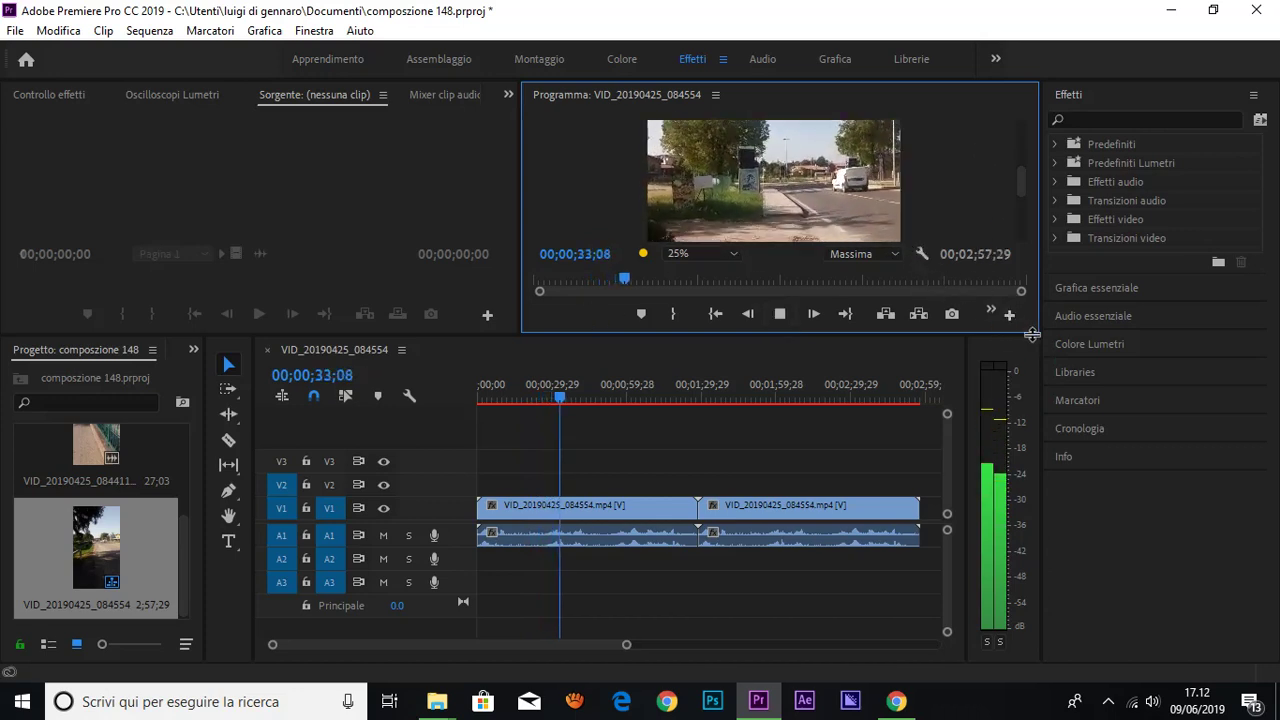
pyautogui.moveTo(1041, 334); pyautogui.dragTo(1041, 396)
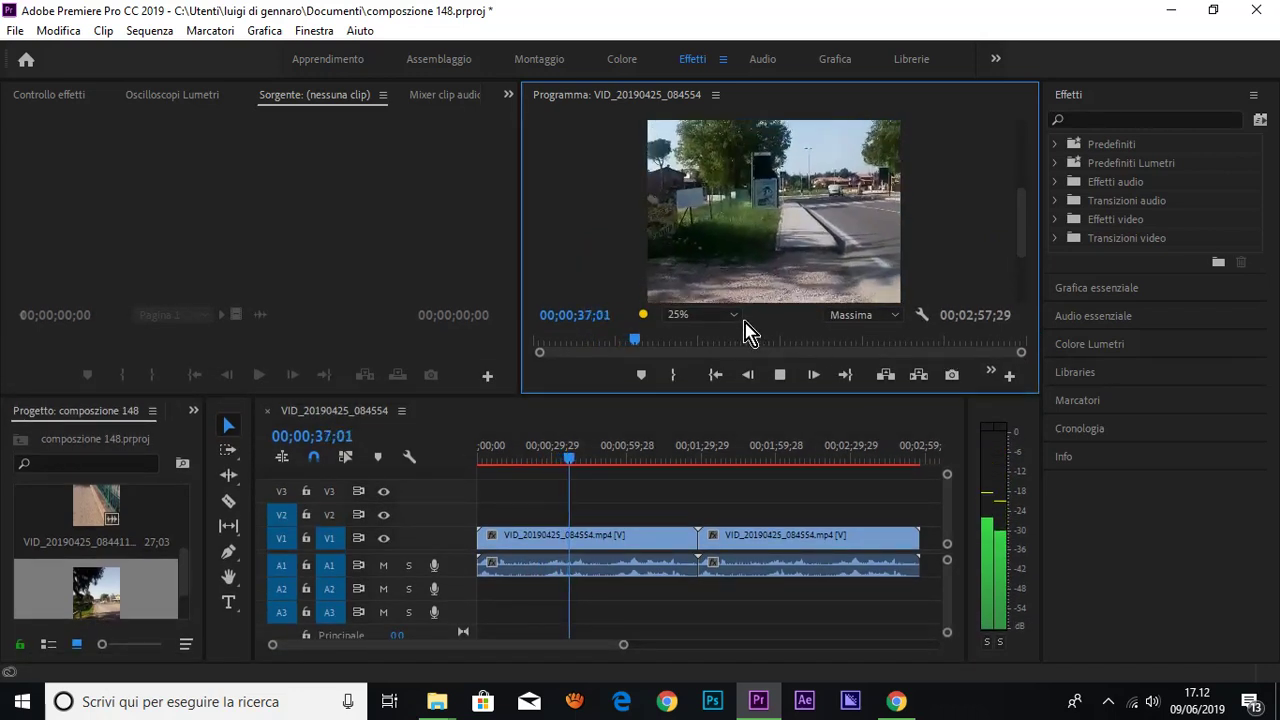
pyautogui.click(724, 313)
pyautogui.click(711, 397)
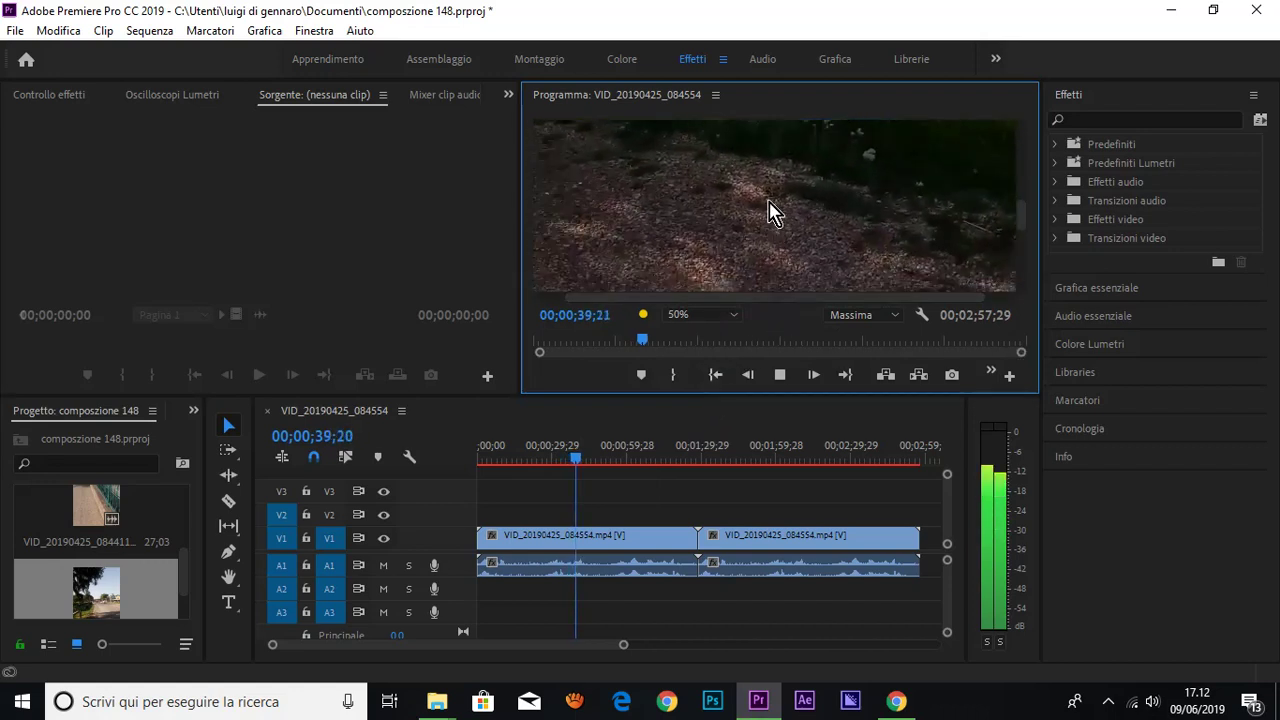
pyautogui.moveTo(521, 191); pyautogui.dragTo(385, 181)
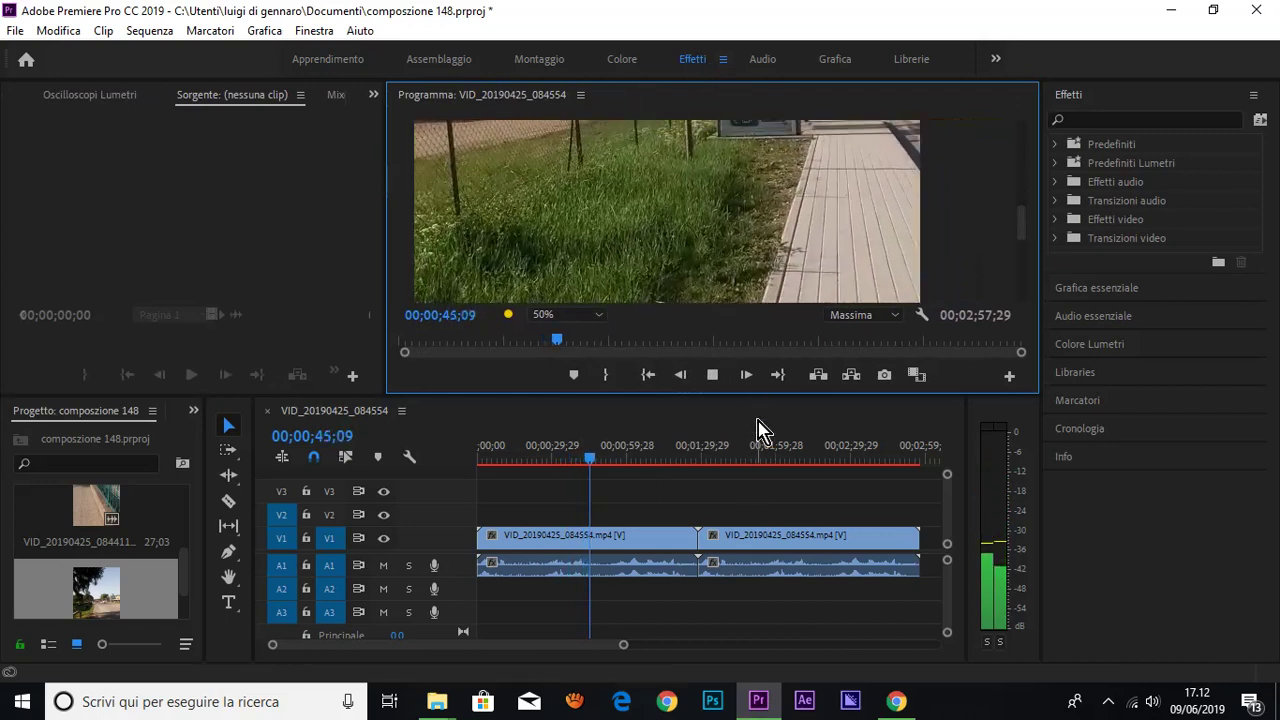
pyautogui.moveTo(757, 399); pyautogui.dragTo(758, 439)
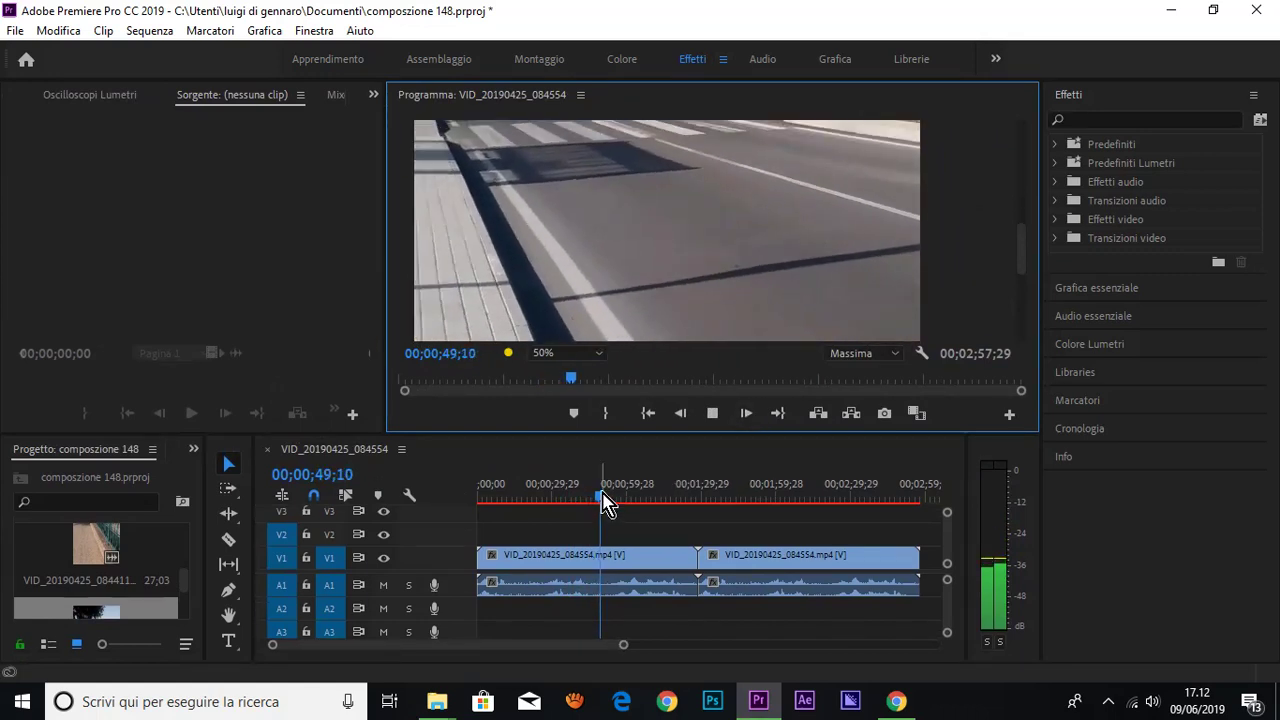
pyautogui.moveTo(606, 500); pyautogui.dragTo(699, 508)
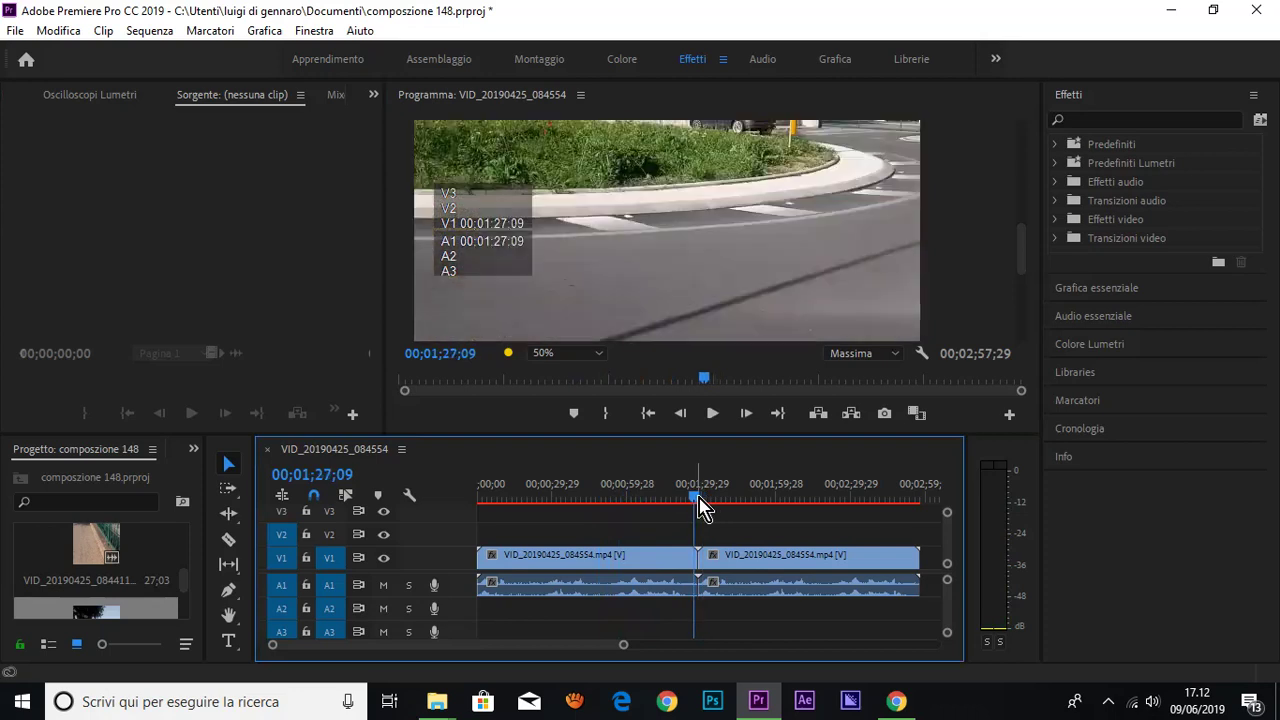
pyautogui.click(712, 414)
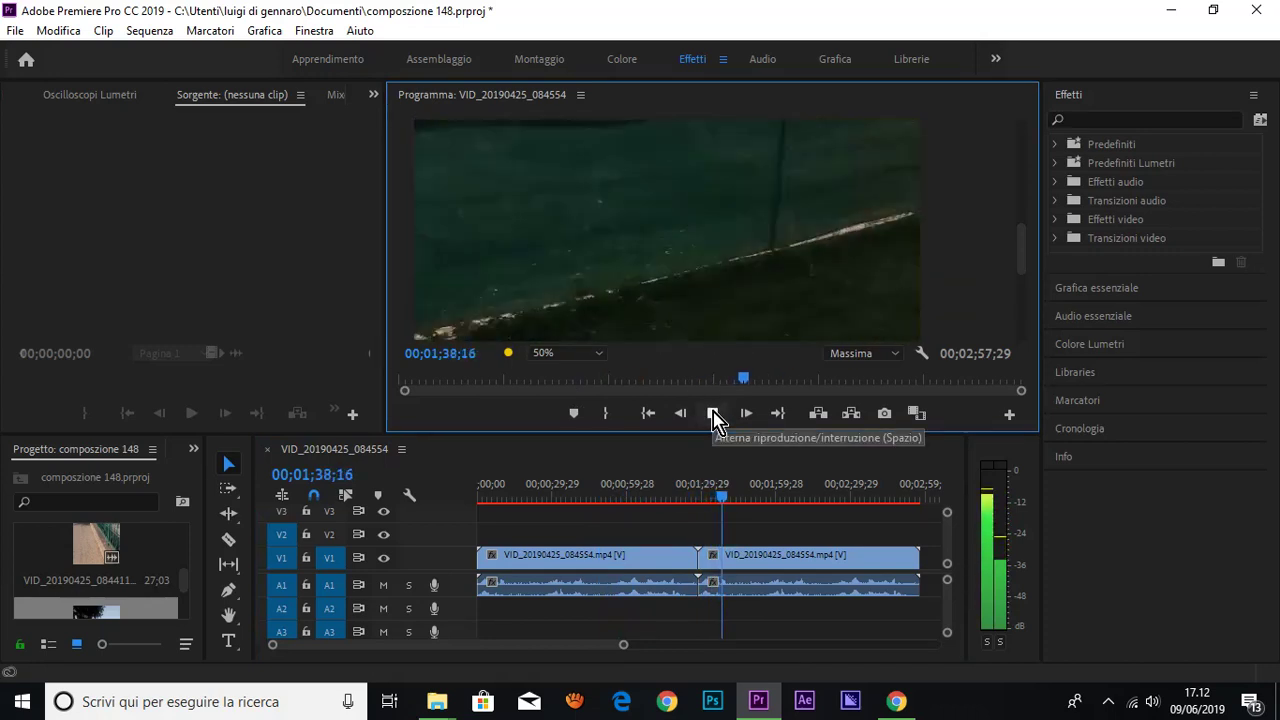
pyautogui.click(712, 413)
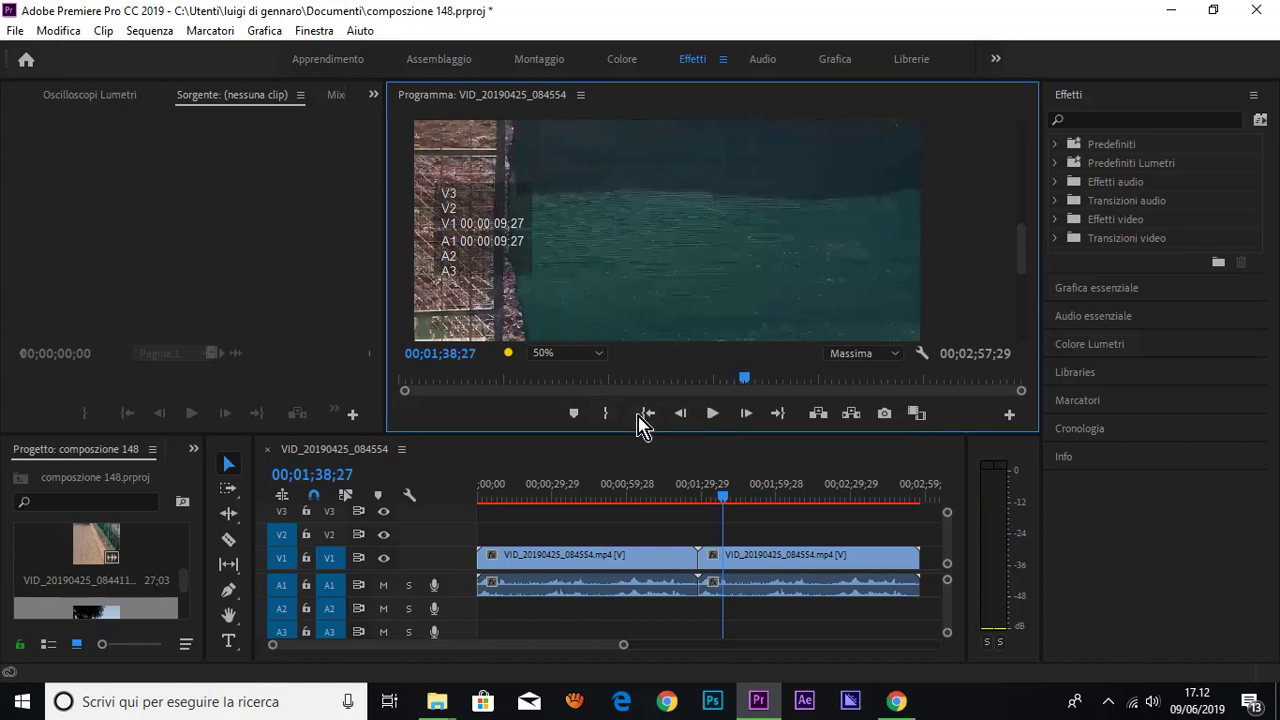
pyautogui.click(647, 414)
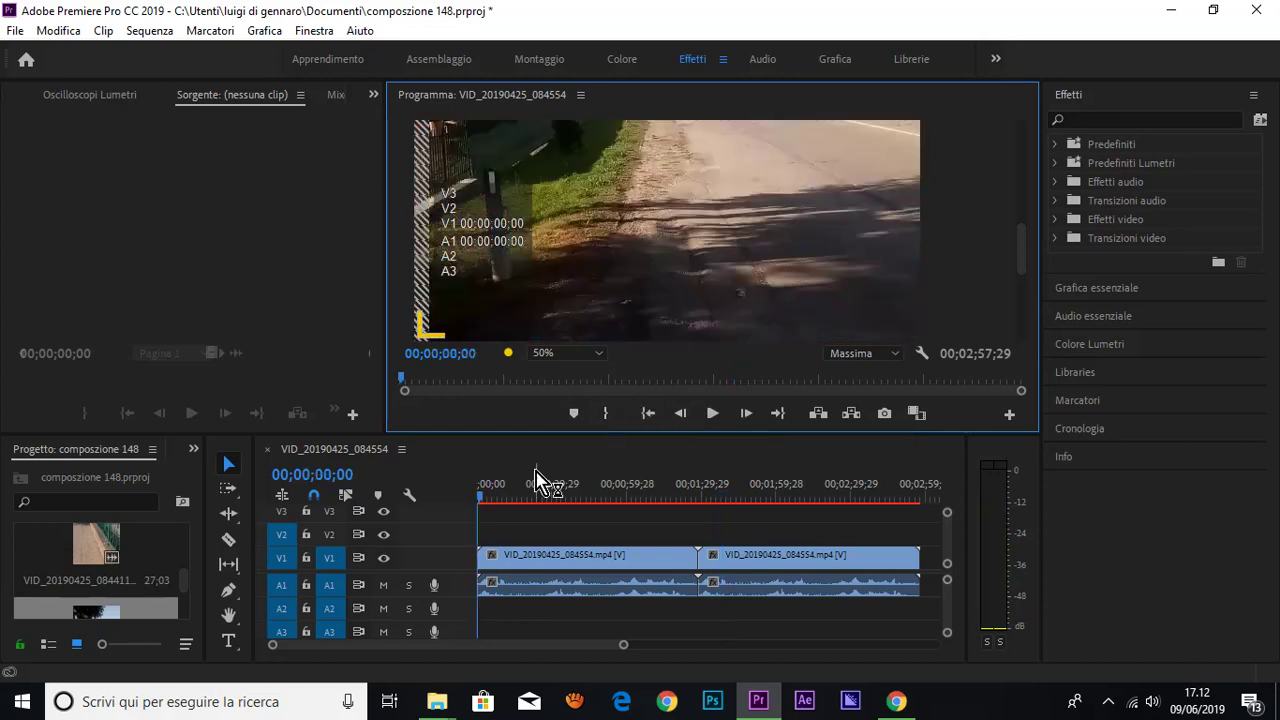
# - Razor the V1 road clips at five points, then return to the Selection tool
pyautogui.click(232, 545)
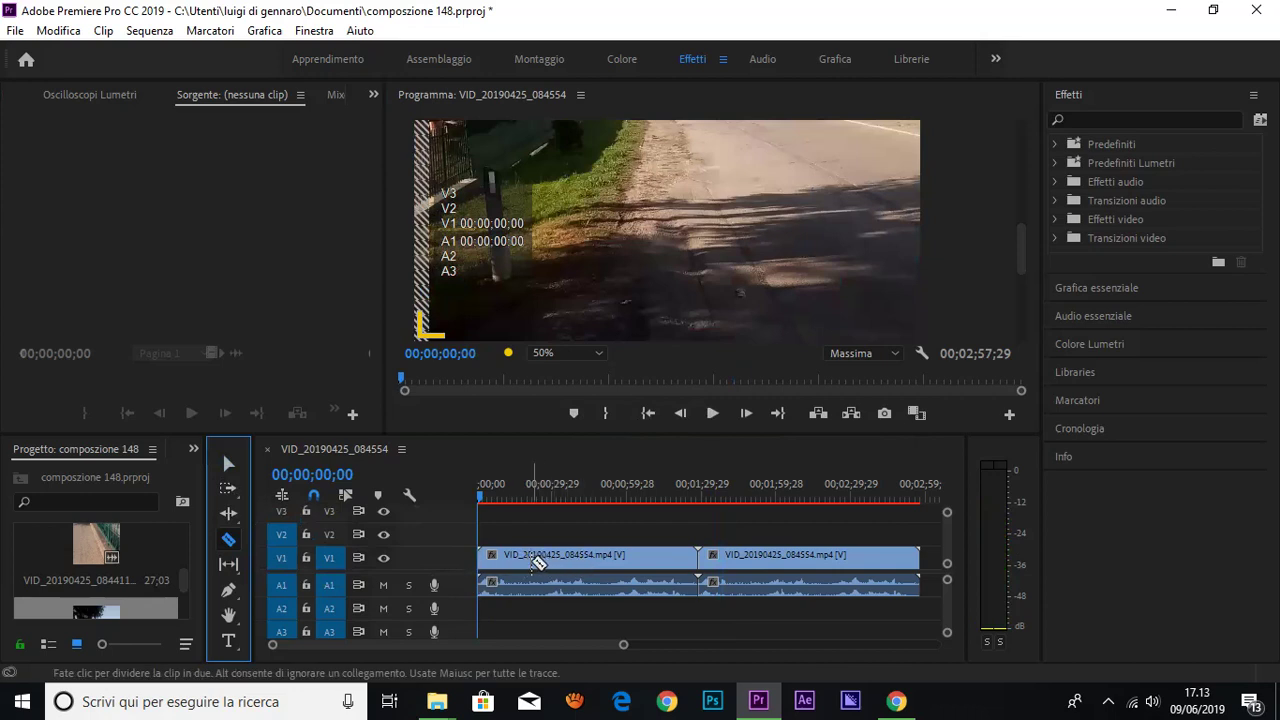
pyautogui.click(527, 562)
pyautogui.click(594, 564)
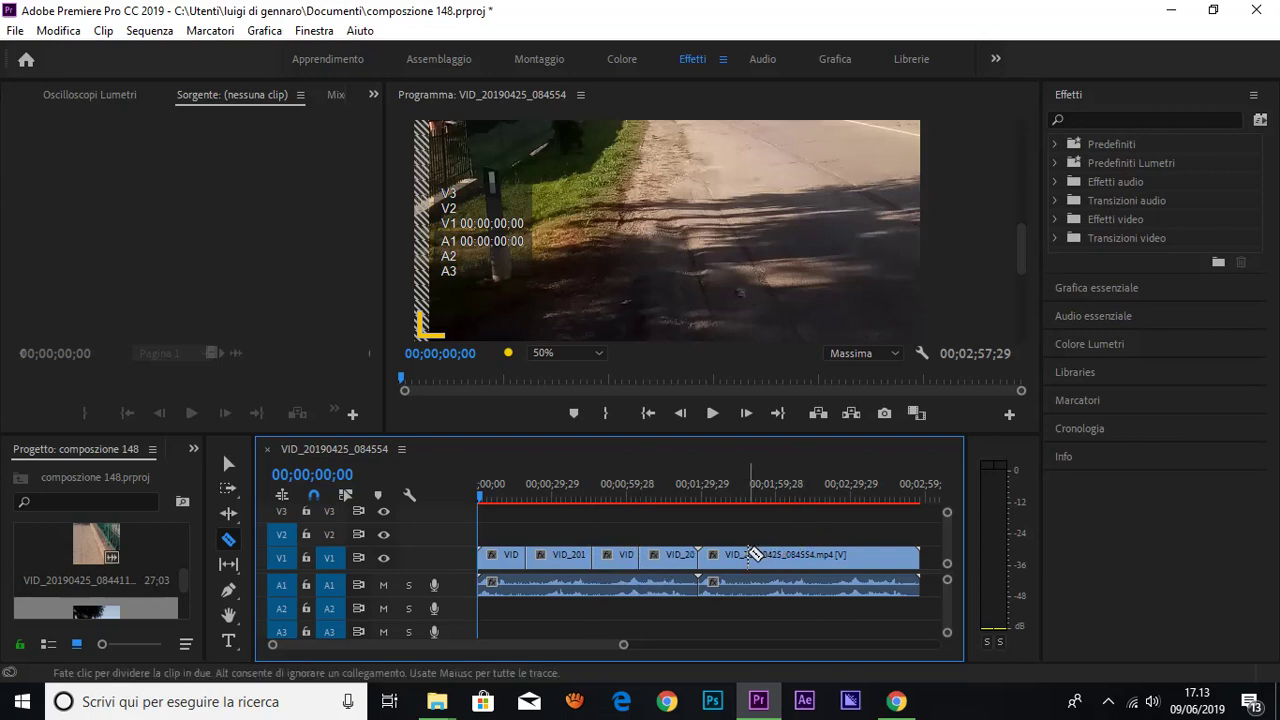
pyautogui.click(751, 556)
pyautogui.click(801, 556)
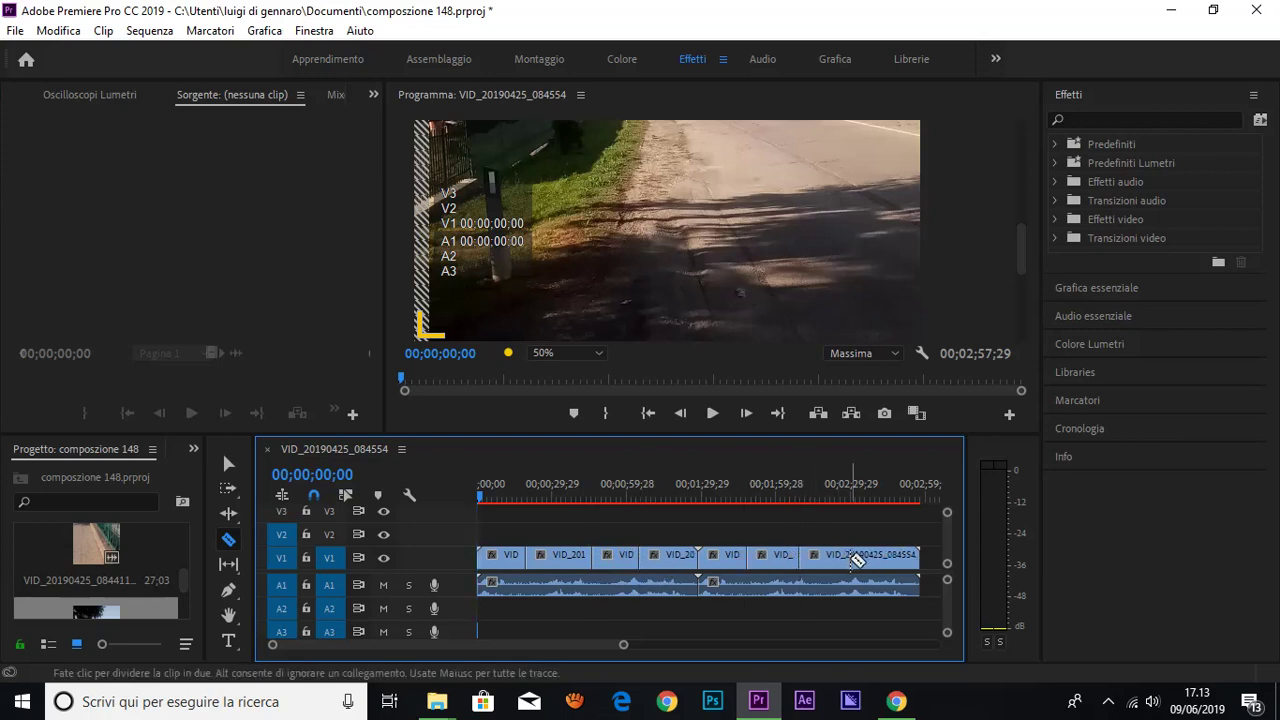
pyautogui.click(860, 556)
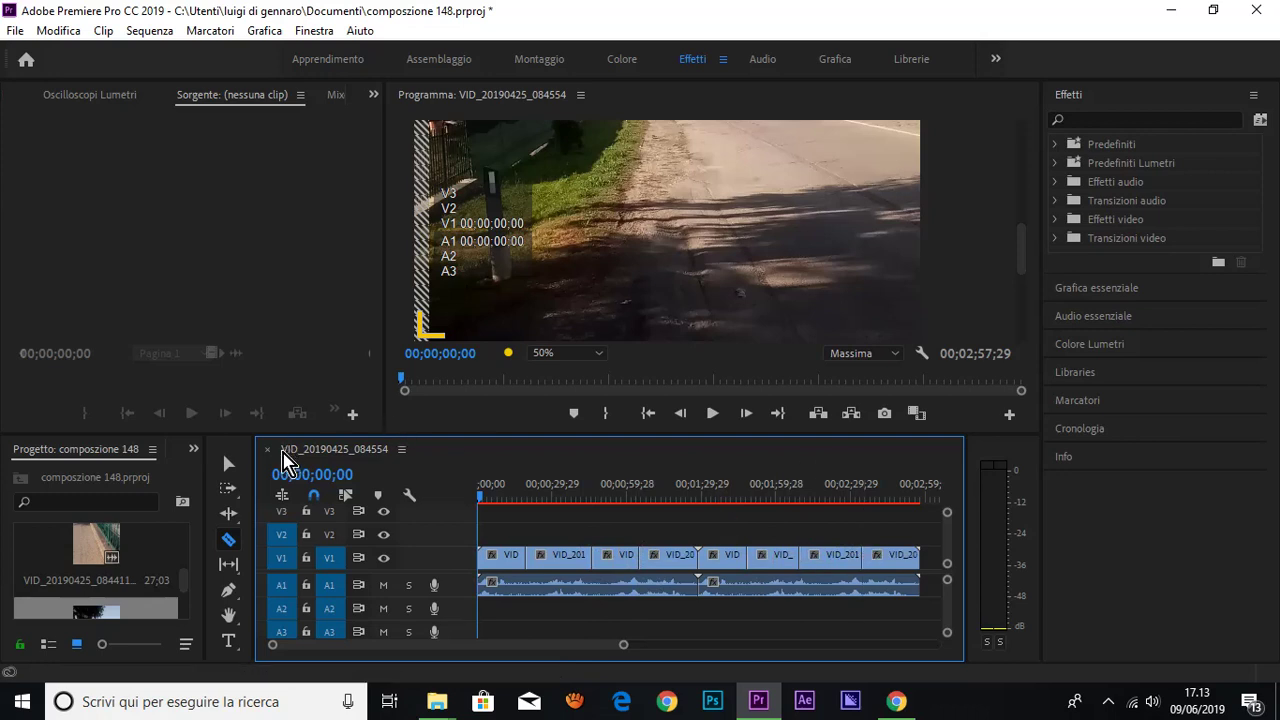
pyautogui.click(229, 463)
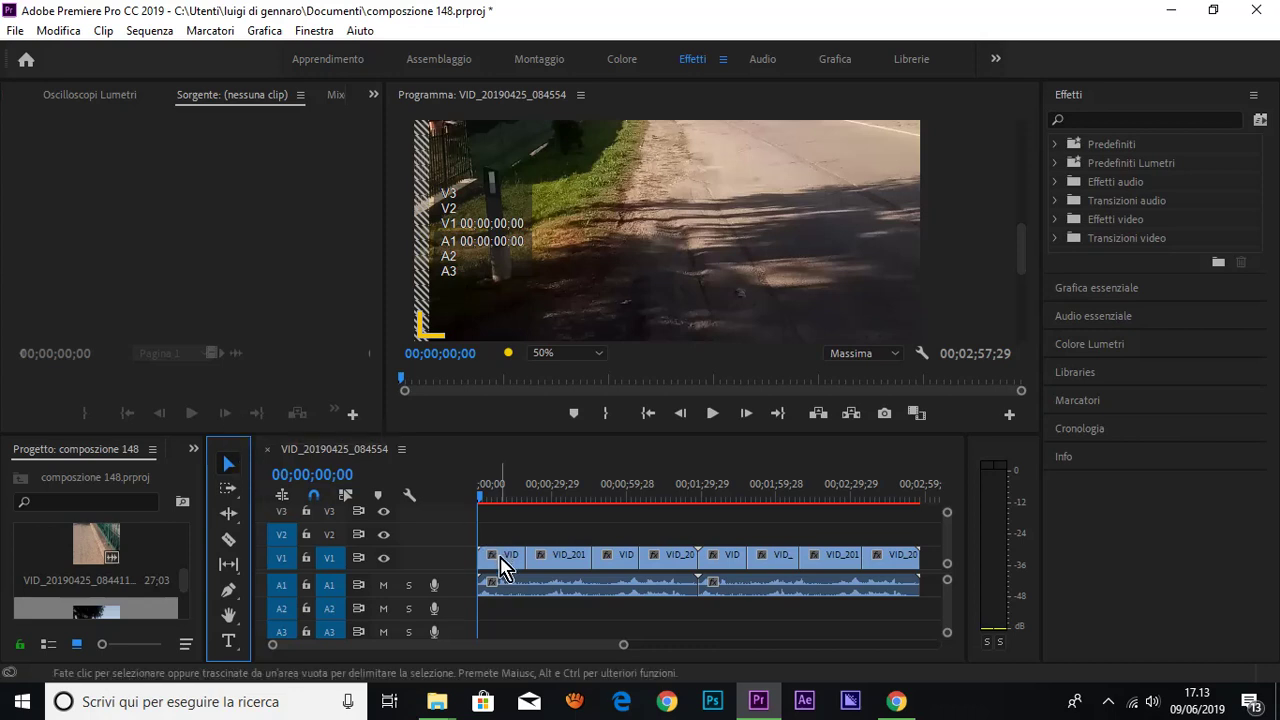
# - Apply the Blocchi casuali transition from Transizioni video > Comparsa to the first V1 clip
pyautogui.click(502, 566)
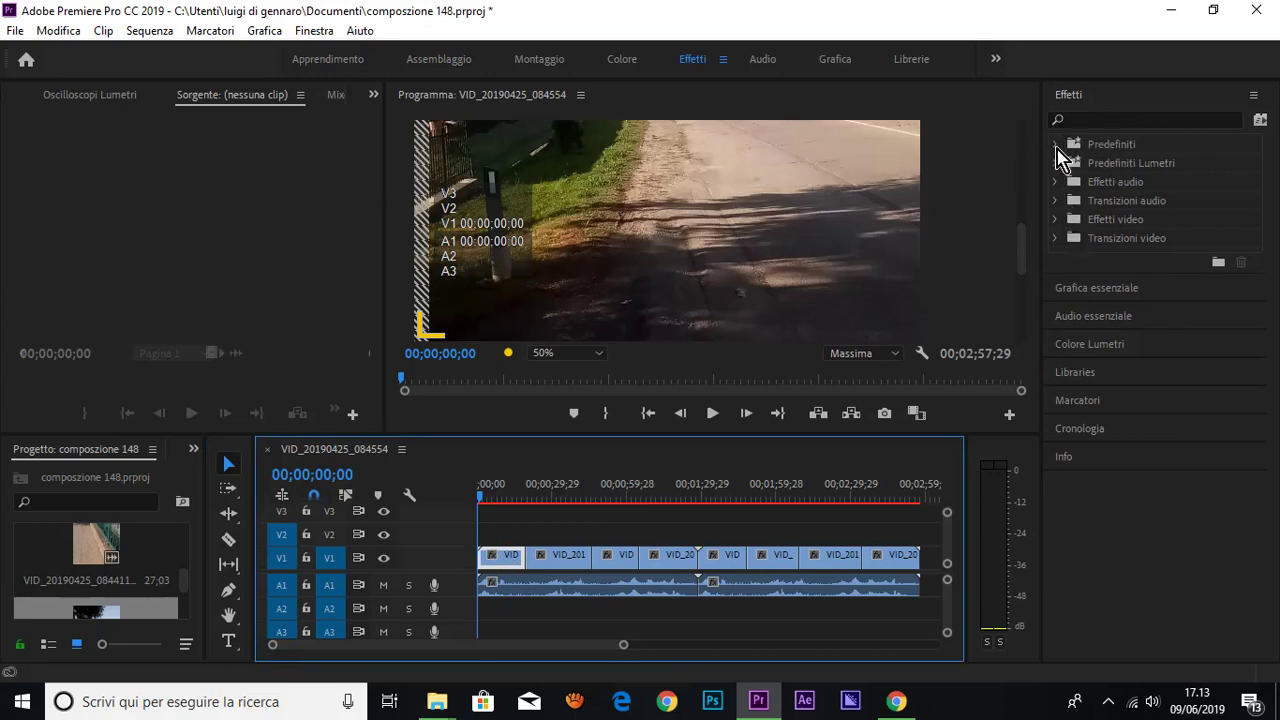
pyautogui.doubleClick(1076, 238)
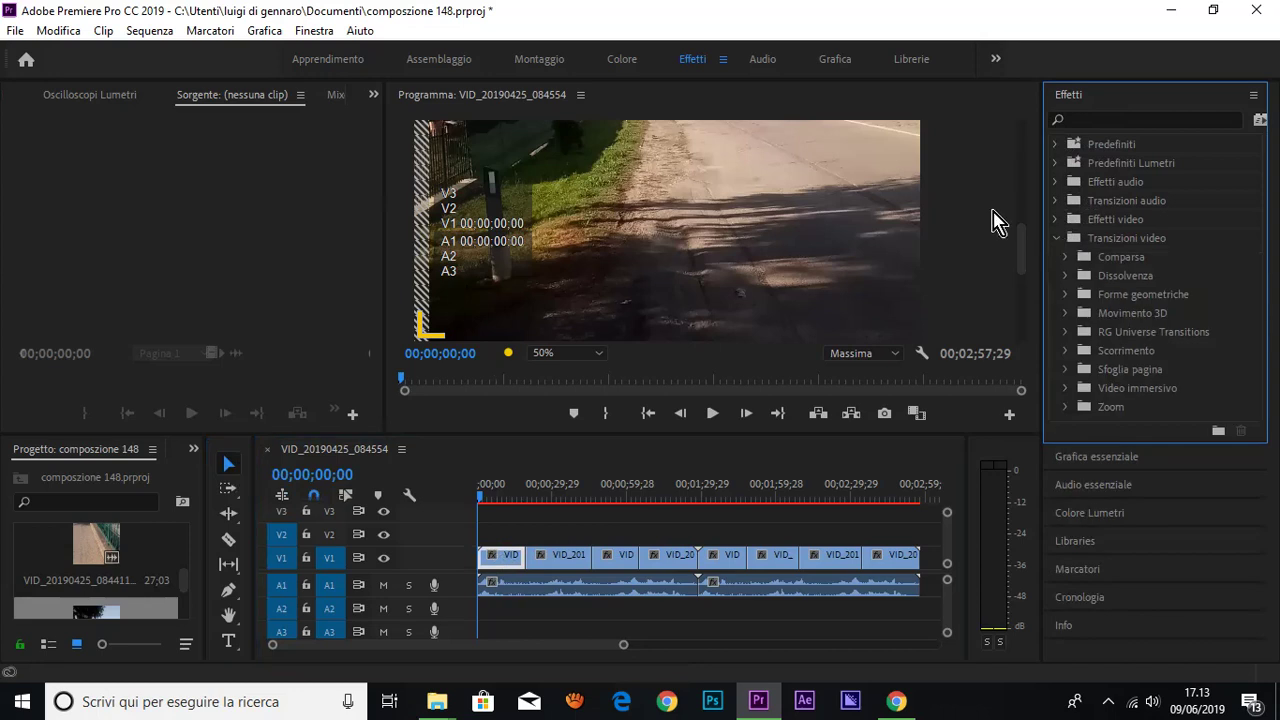
pyautogui.click(1072, 258)
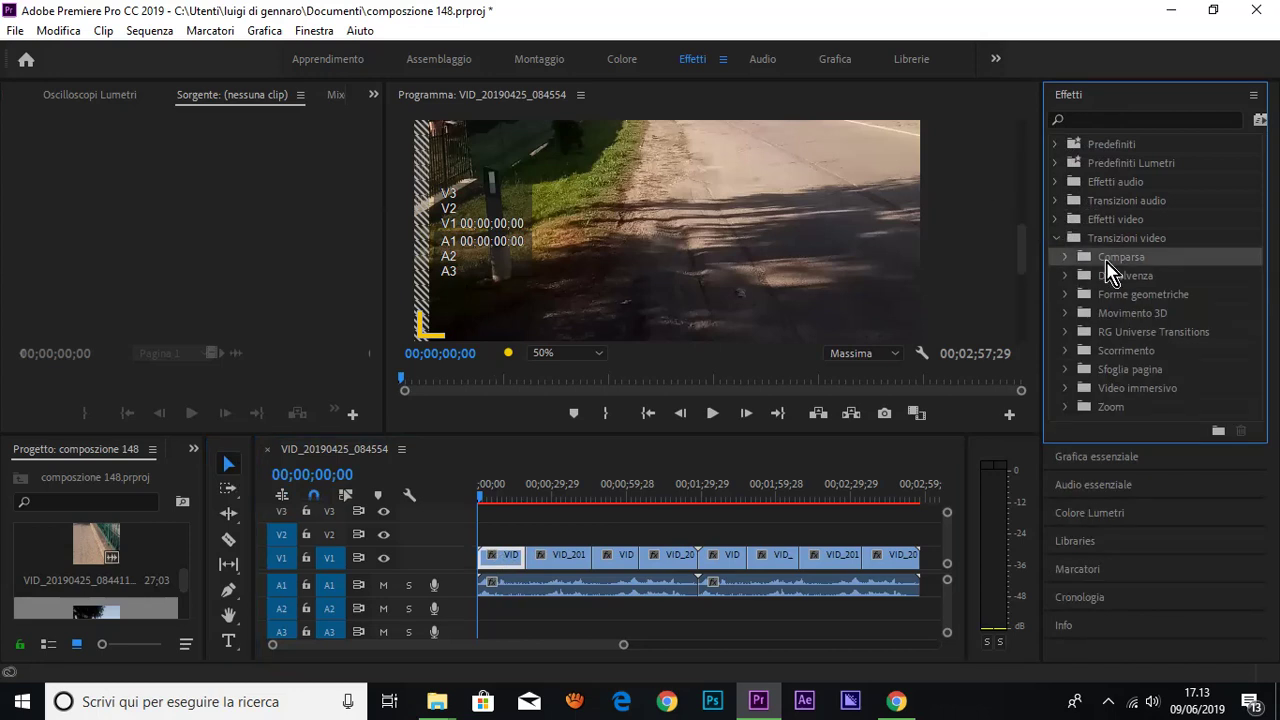
pyautogui.click(1066, 257)
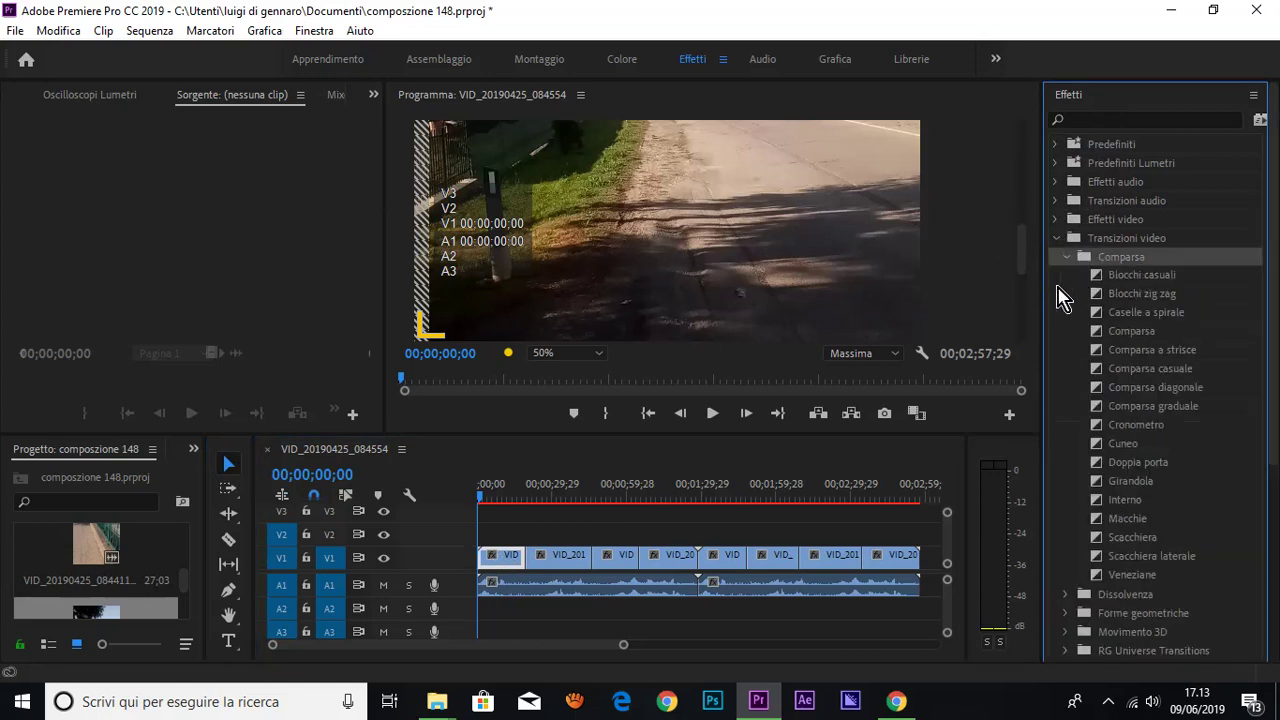
pyautogui.click(1140, 278)
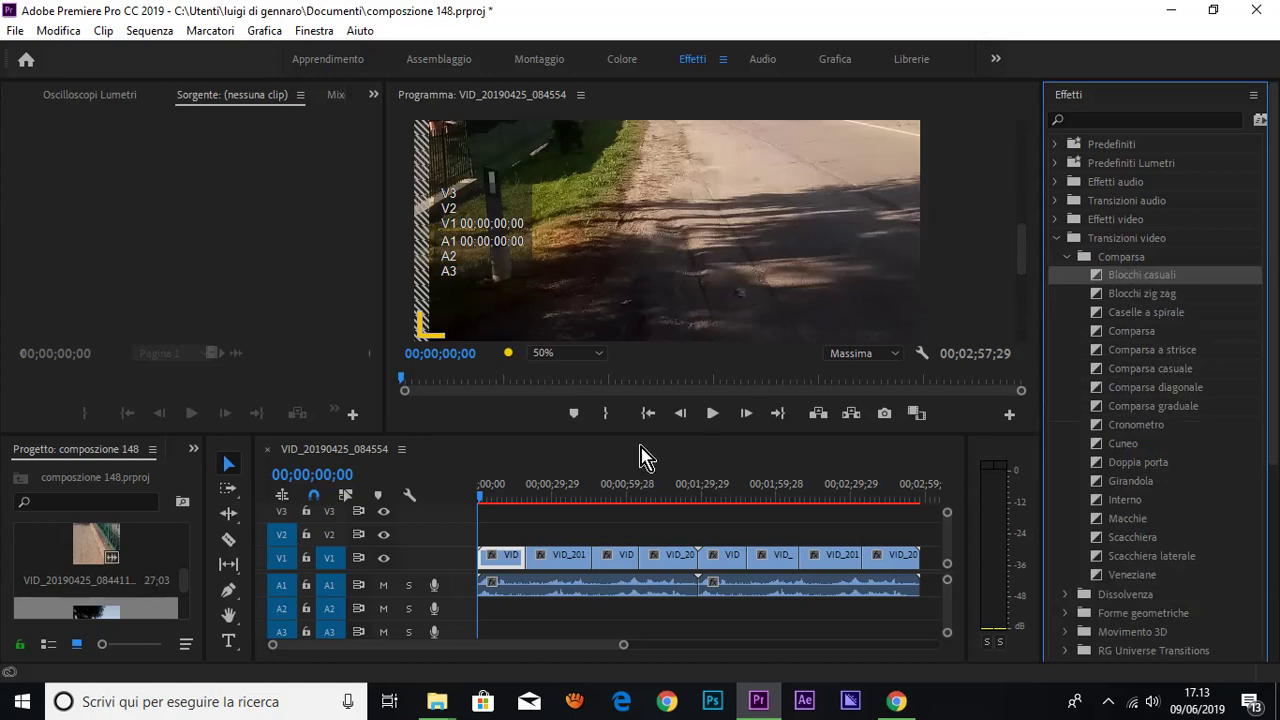
pyautogui.moveTo(640, 446)
pyautogui.mouseDown()
pyautogui.moveTo(467, 539)
pyautogui.moveTo(517, 558)
pyautogui.mouseUp()
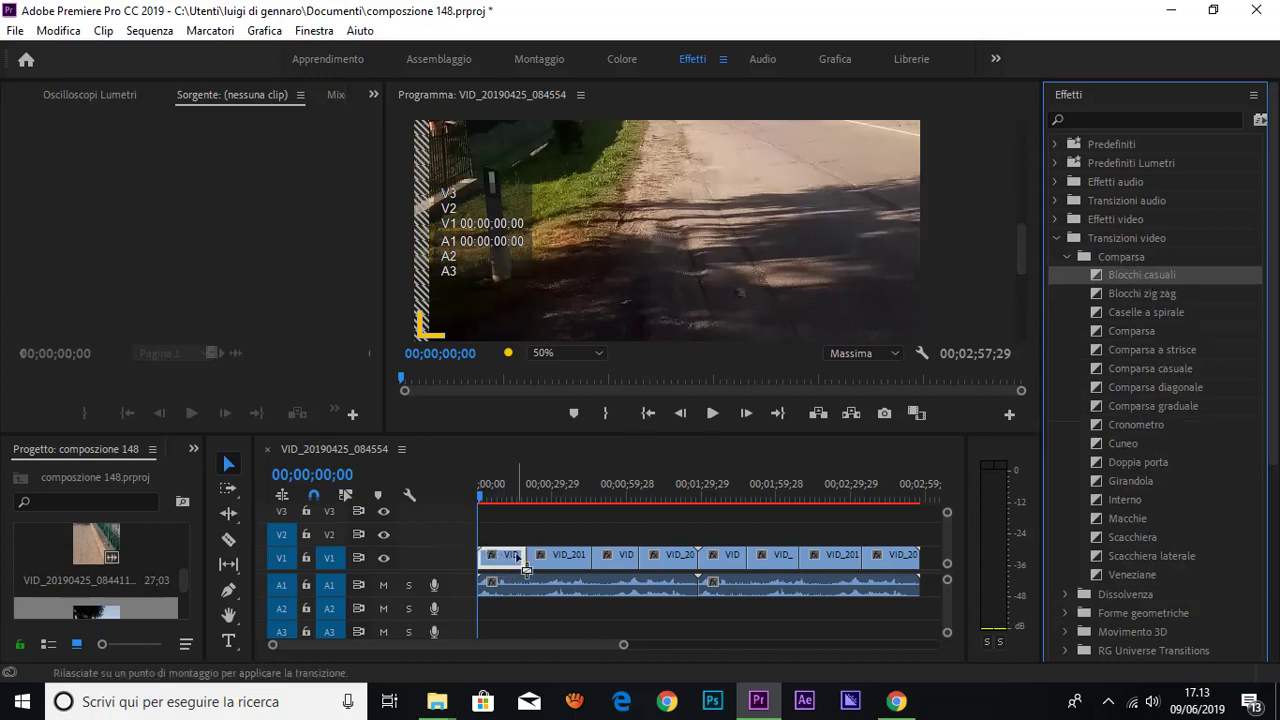
pyautogui.moveTo(535, 568); pyautogui.dragTo(514, 558)
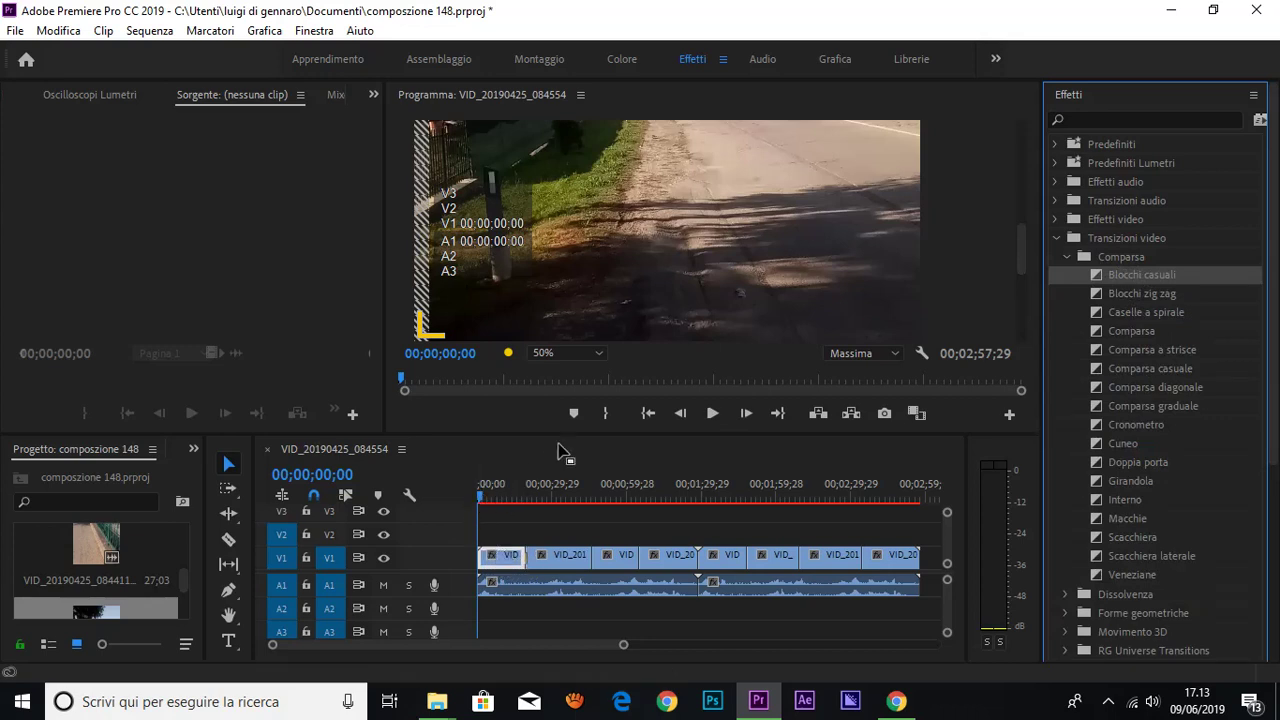
# - Add Blocchi zig zag and Comparsa transitions at V1 cuts, accepting the insufficient-media warning
pyautogui.click(1158, 294)
pyautogui.moveTo(1153, 294); pyautogui.dragTo(586, 560)
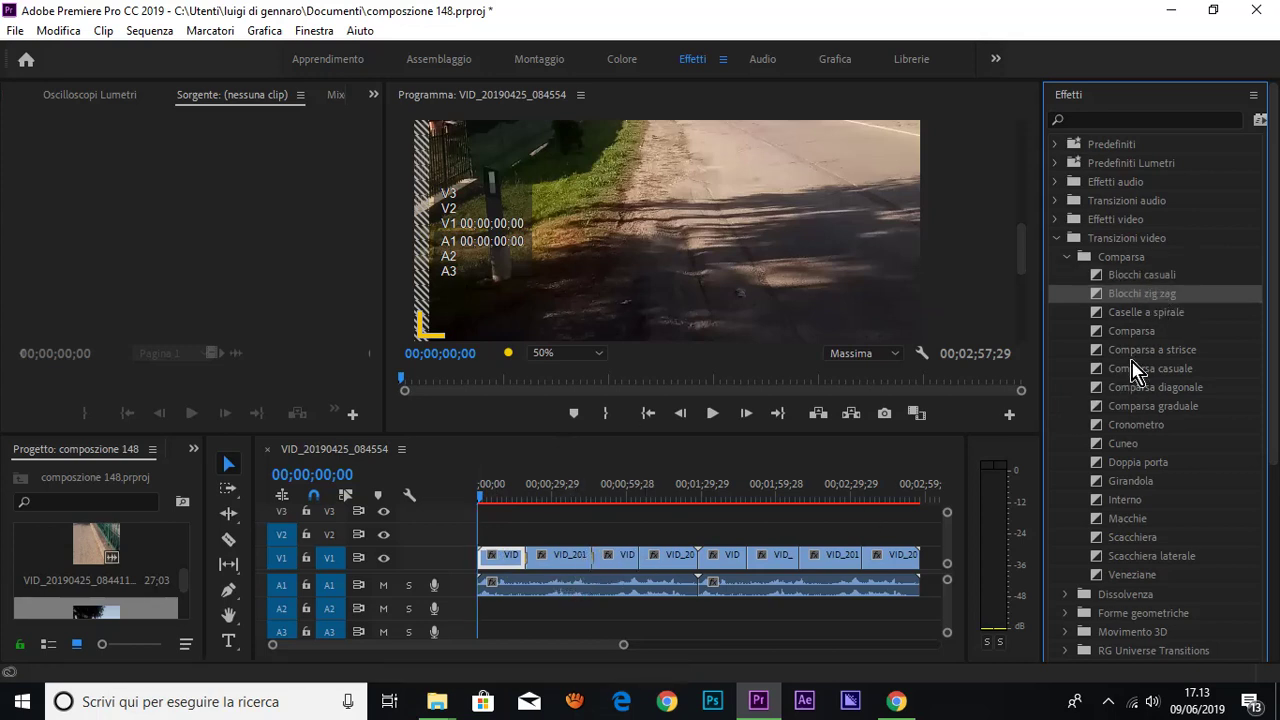
pyautogui.click(1153, 312)
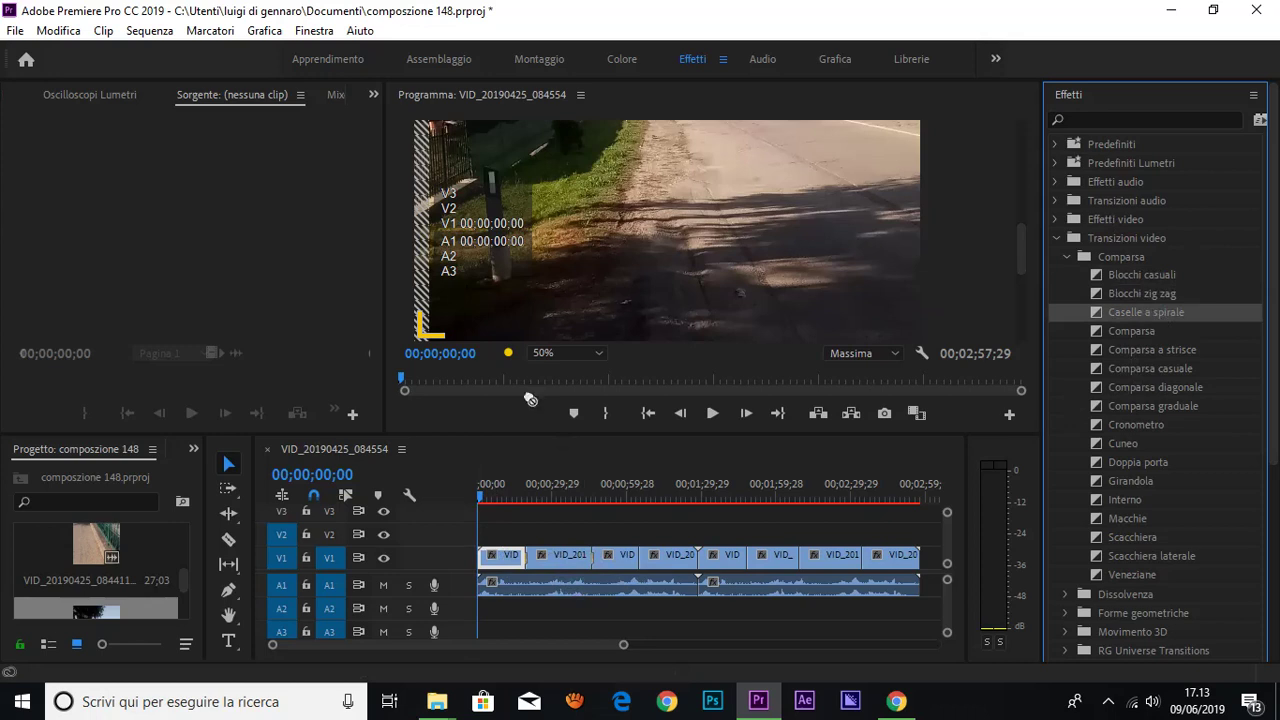
pyautogui.moveTo(530, 399); pyautogui.dragTo(620, 565)
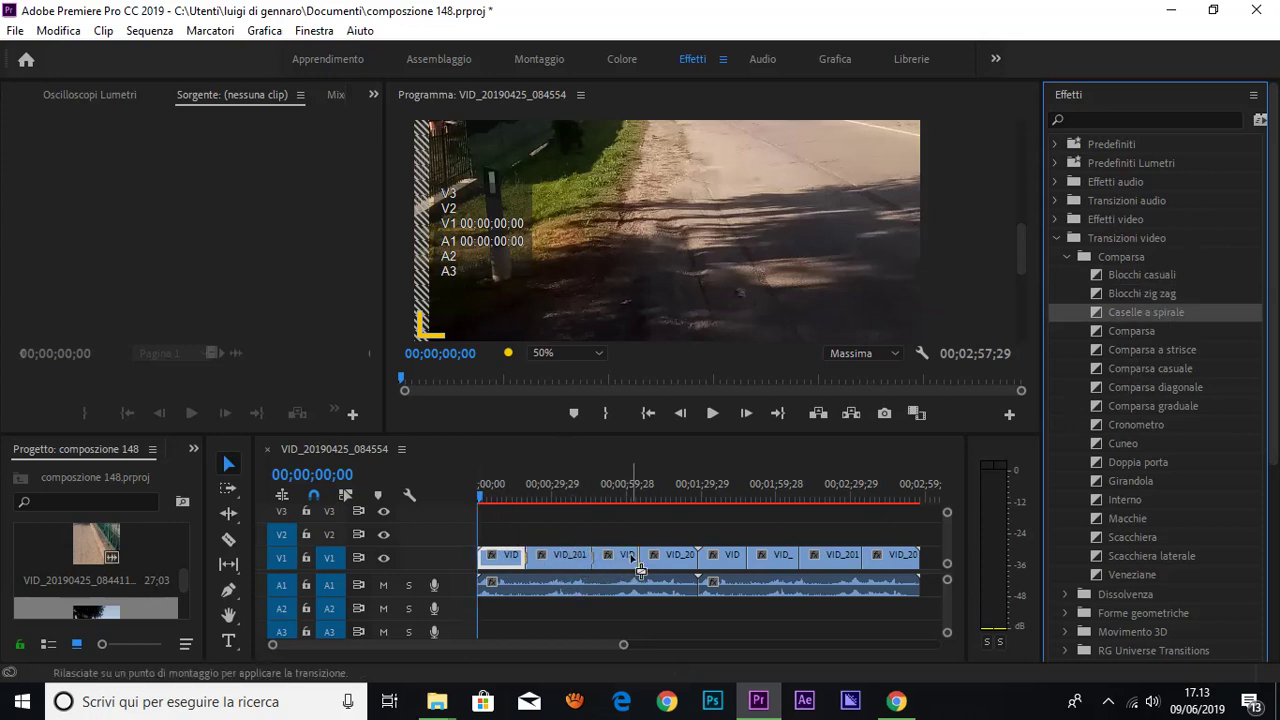
pyautogui.moveTo(623, 565); pyautogui.dragTo(1080, 365)
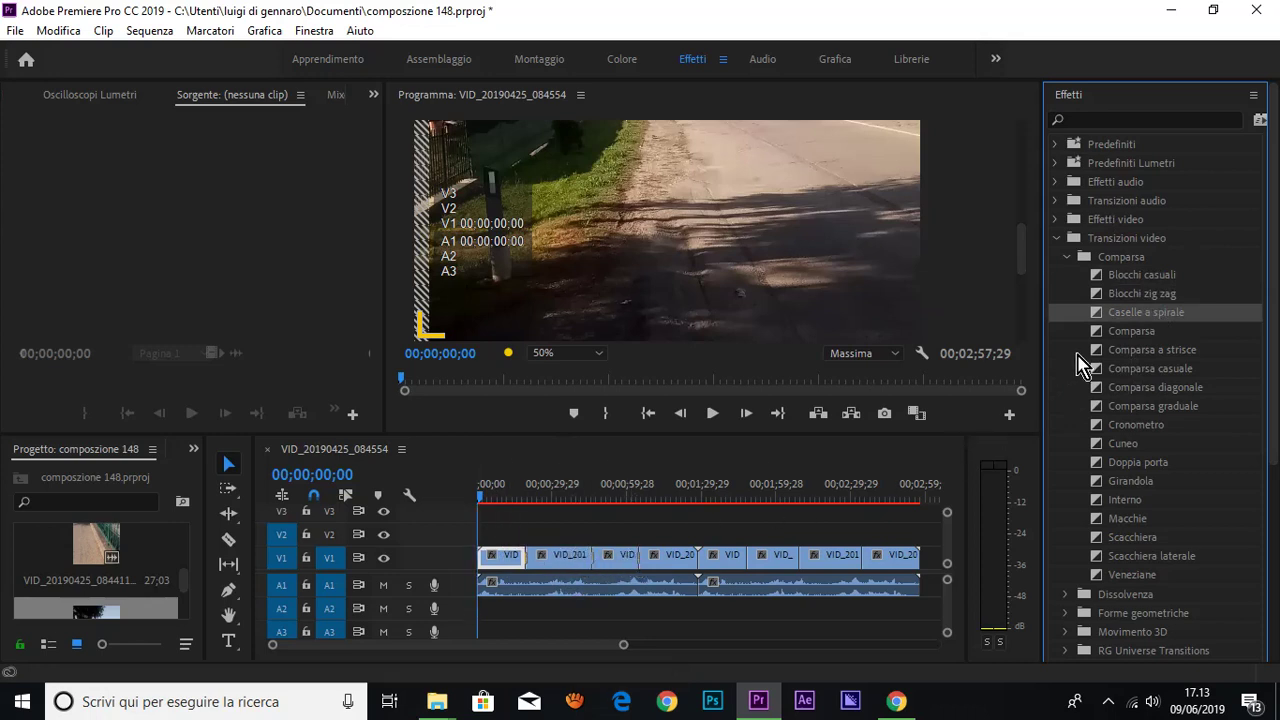
pyautogui.click(1152, 333)
pyautogui.moveTo(1152, 340); pyautogui.dragTo(703, 575)
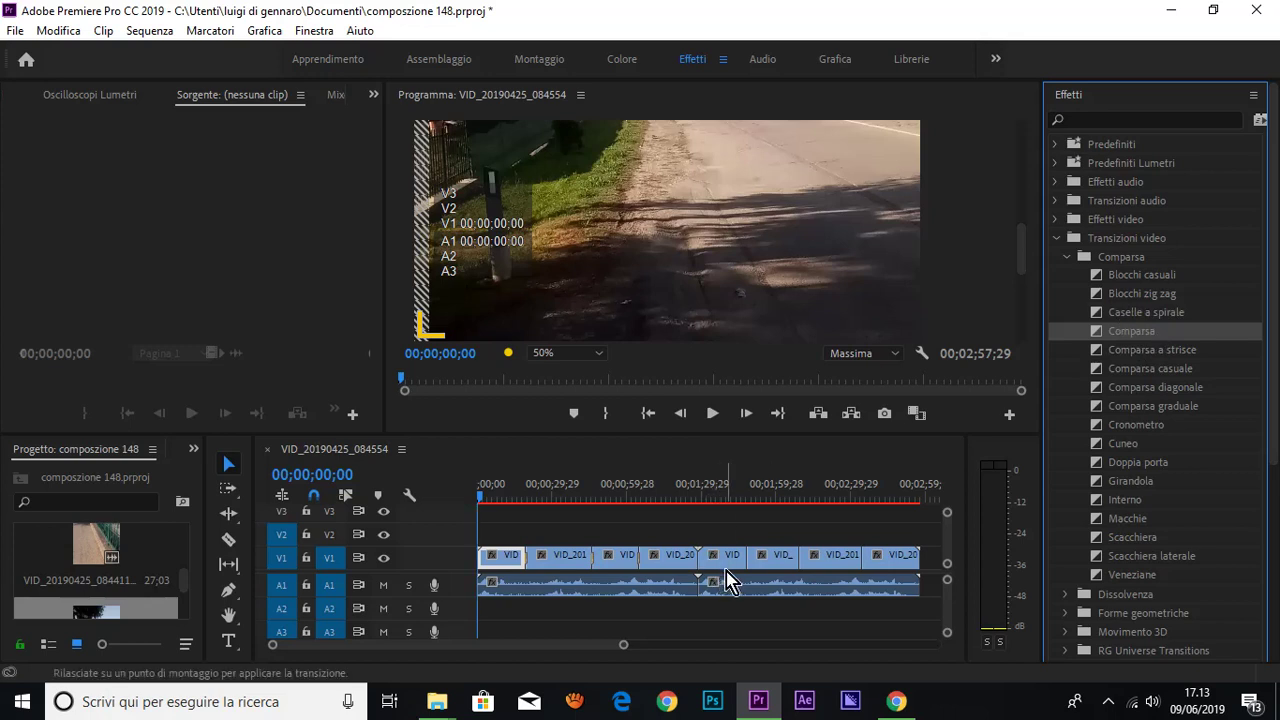
pyautogui.moveTo(701, 574); pyautogui.dragTo(697, 570)
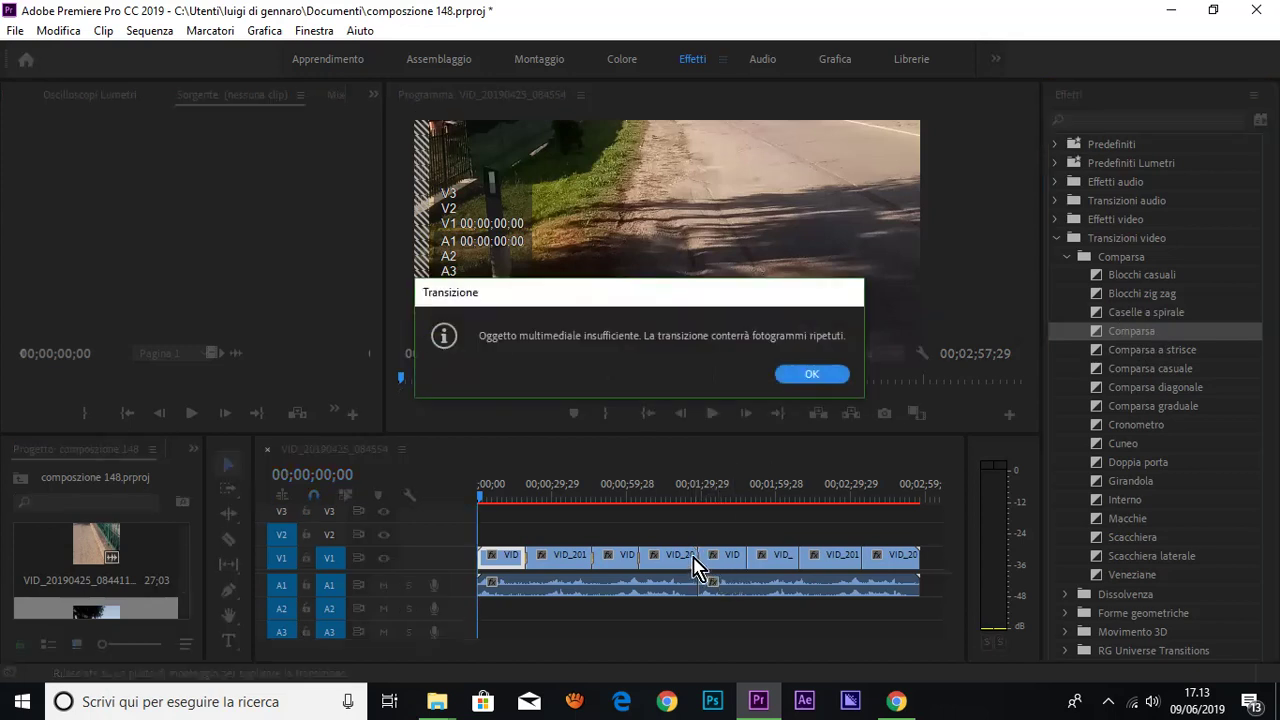
pyautogui.click(826, 377)
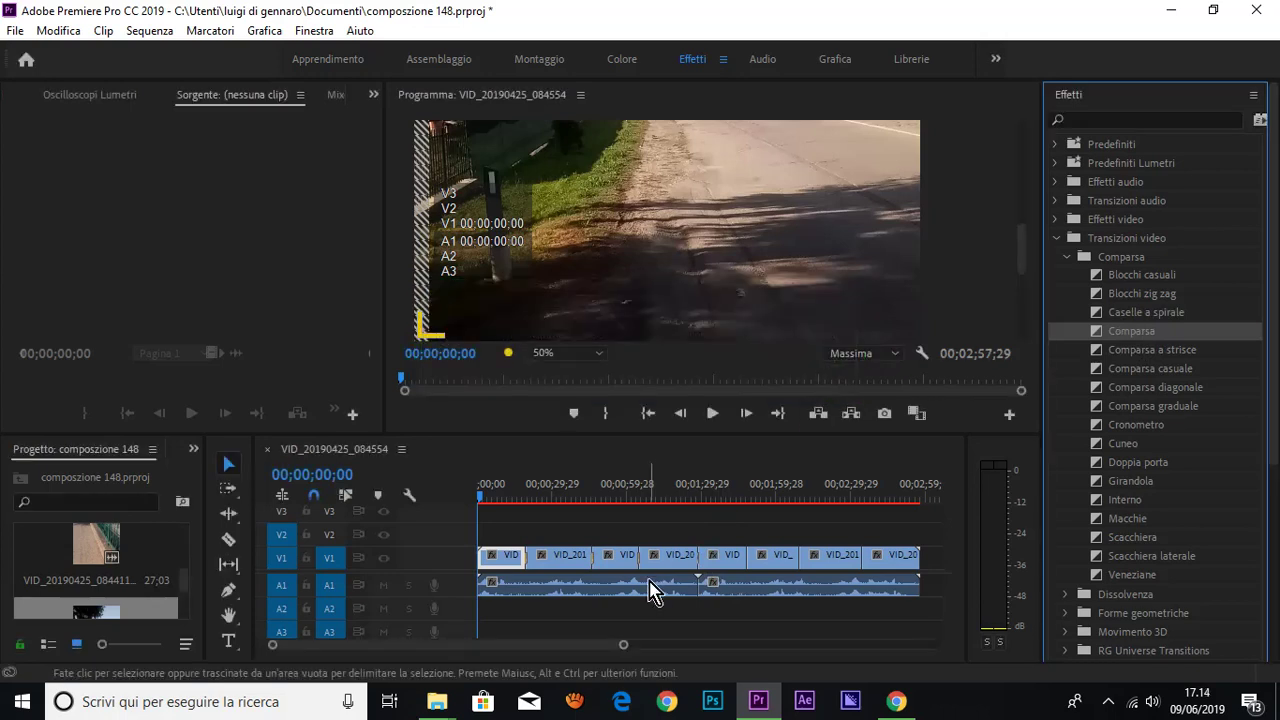
# - Add Comparsa a strisce at a V1 cut and try the Cerchio transition from Forme geometriche
pyautogui.click(1152, 350)
pyautogui.moveTo(775, 332); pyautogui.dragTo(738, 548)
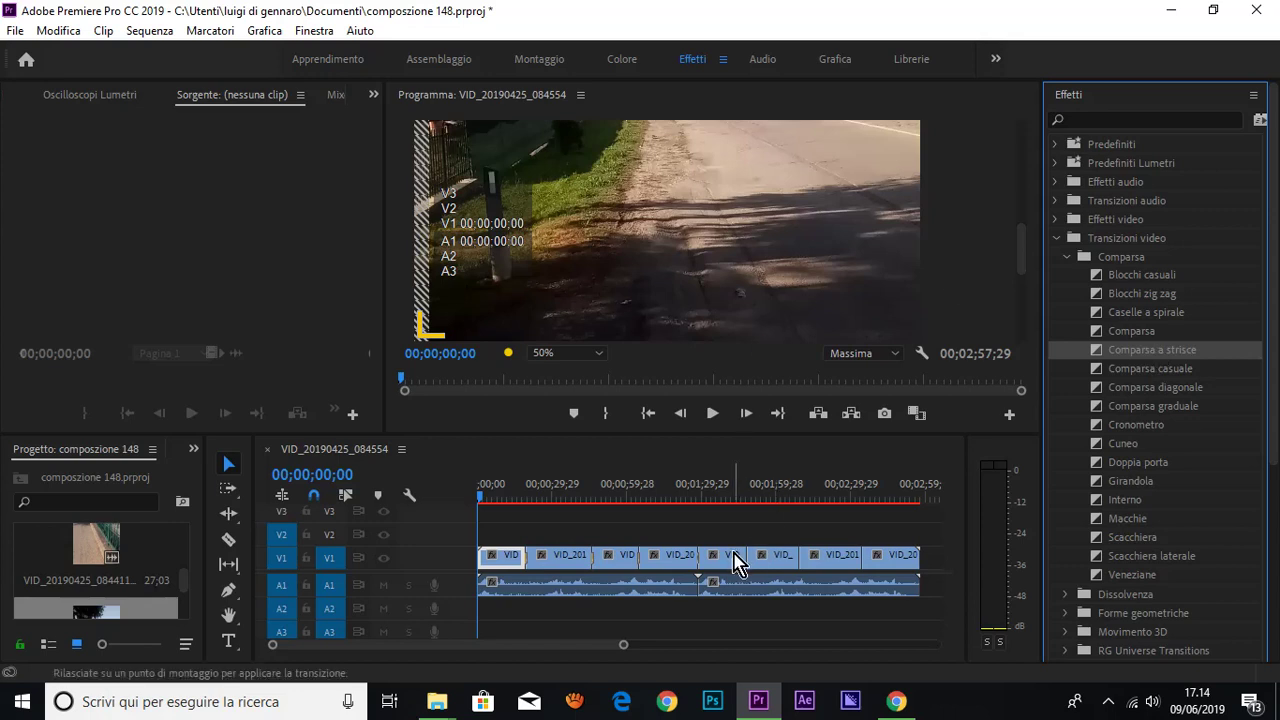
pyautogui.click(1166, 370)
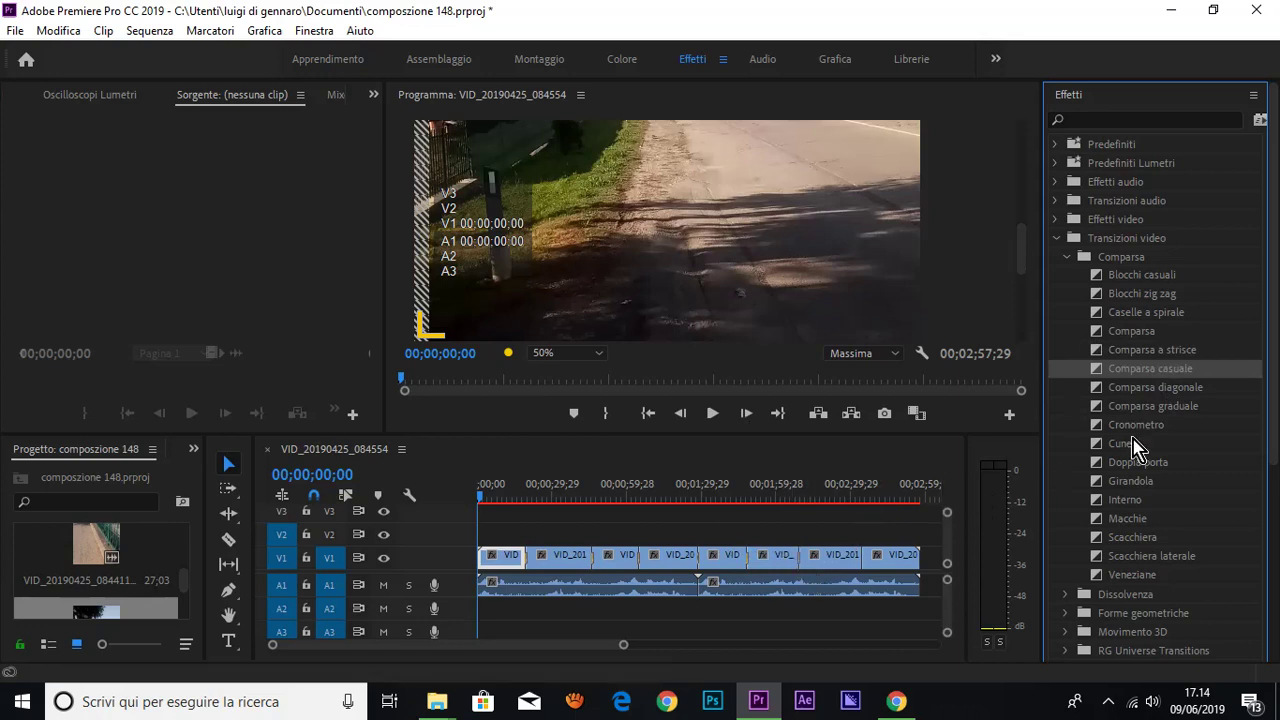
pyautogui.click(1156, 391)
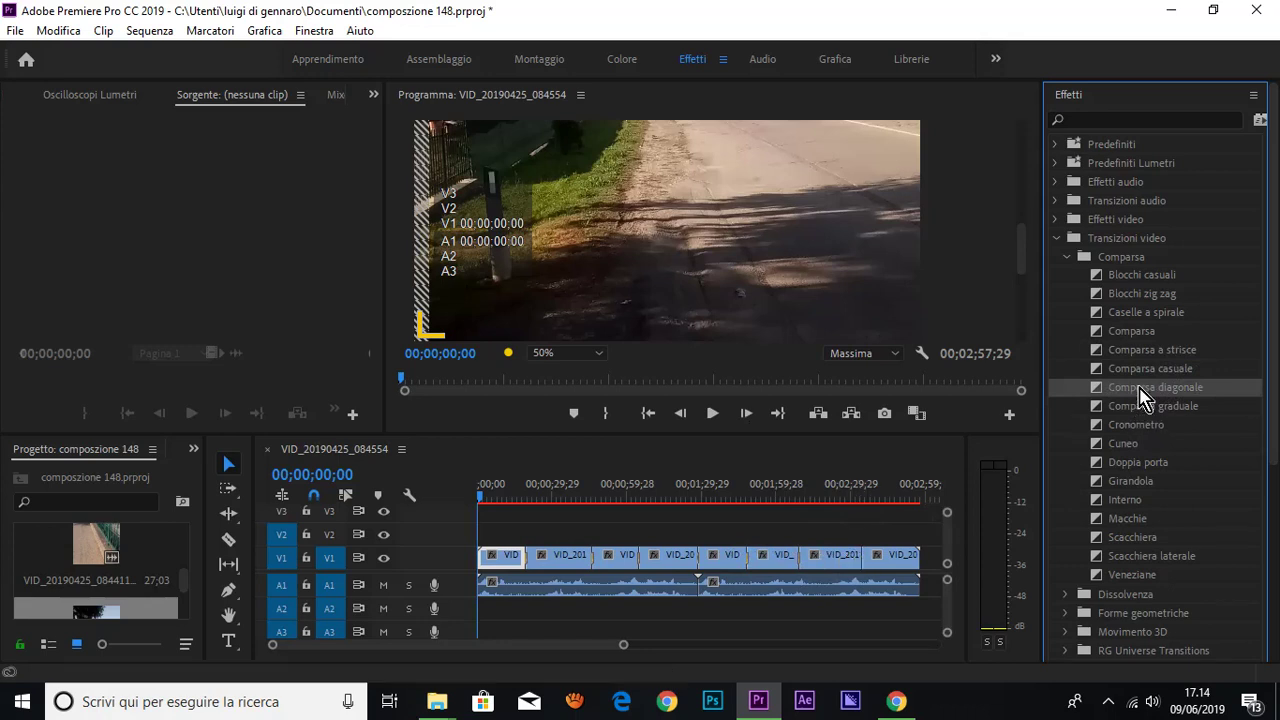
pyautogui.click(1125, 614)
pyautogui.click(1066, 613)
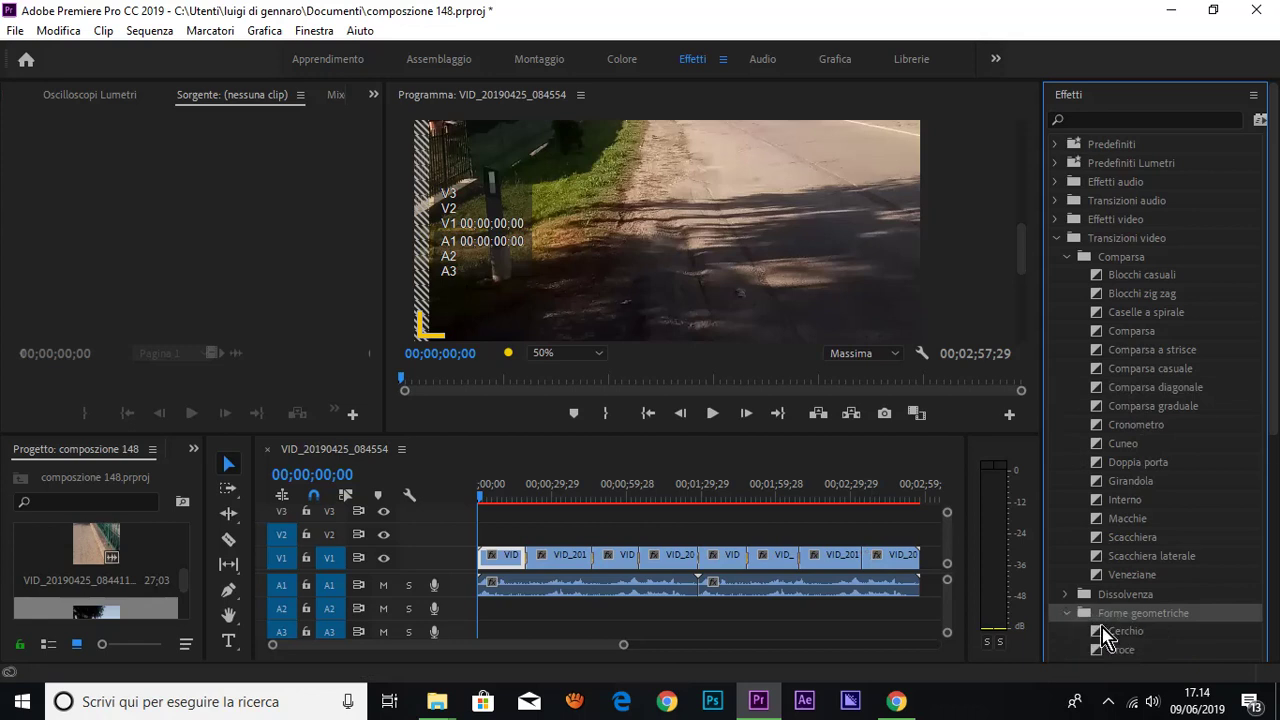
pyautogui.moveTo(1130, 640); pyautogui.dragTo(885, 580)
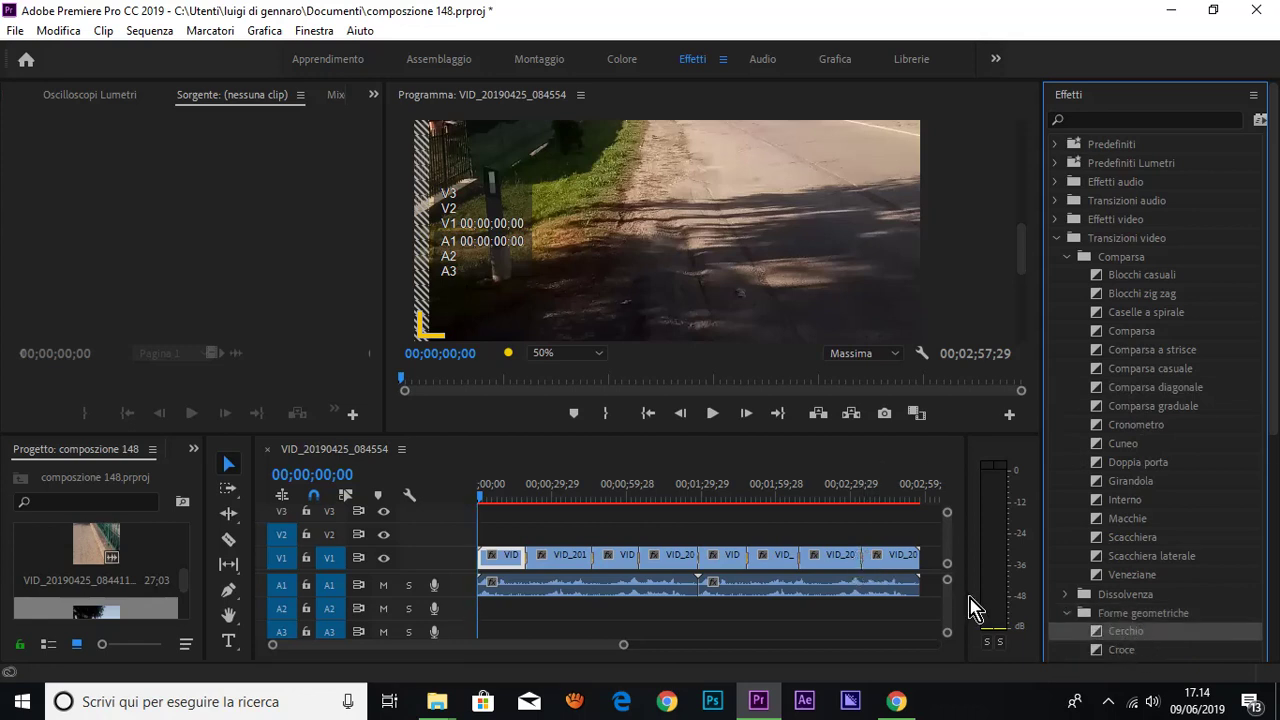
pyautogui.moveTo(868, 575); pyautogui.dragTo(971, 605)
pyautogui.click(714, 414)
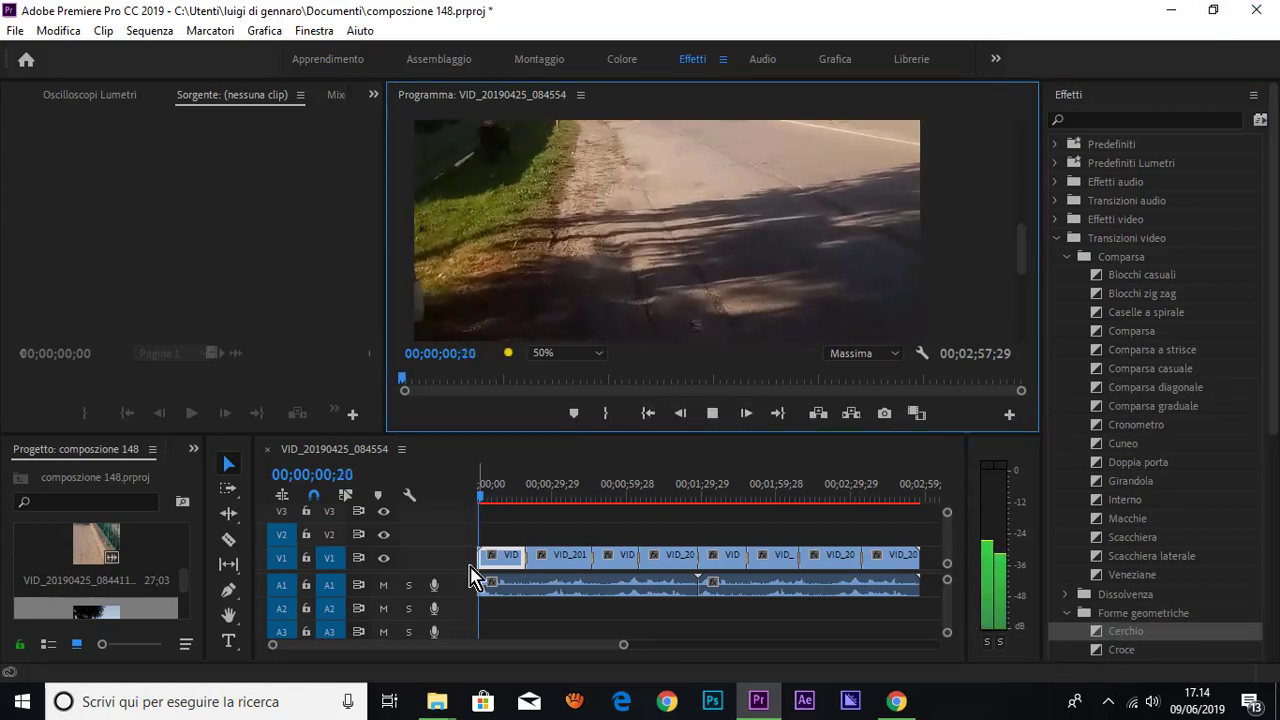
pyautogui.moveTo(480, 497)
pyautogui.mouseDown()
pyautogui.moveTo(640, 519)
pyautogui.moveTo(631, 528)
pyautogui.mouseUp()
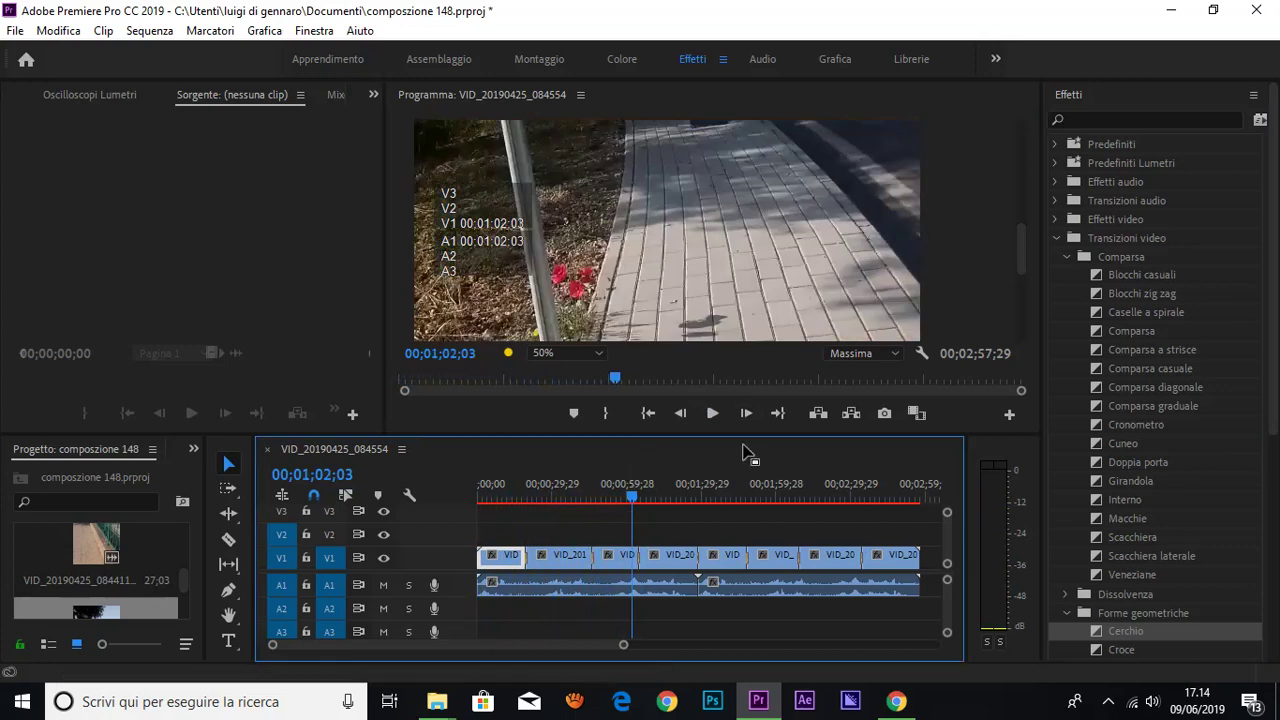
pyautogui.click(714, 415)
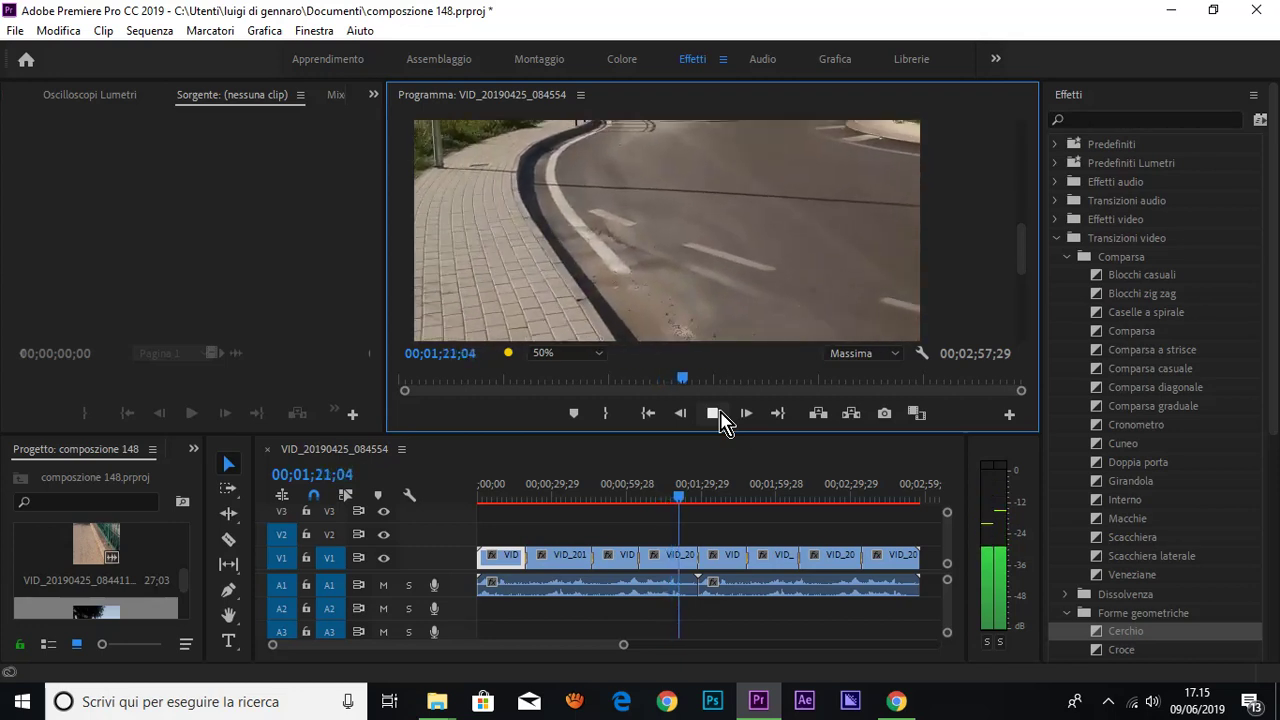
pyautogui.click(720, 410)
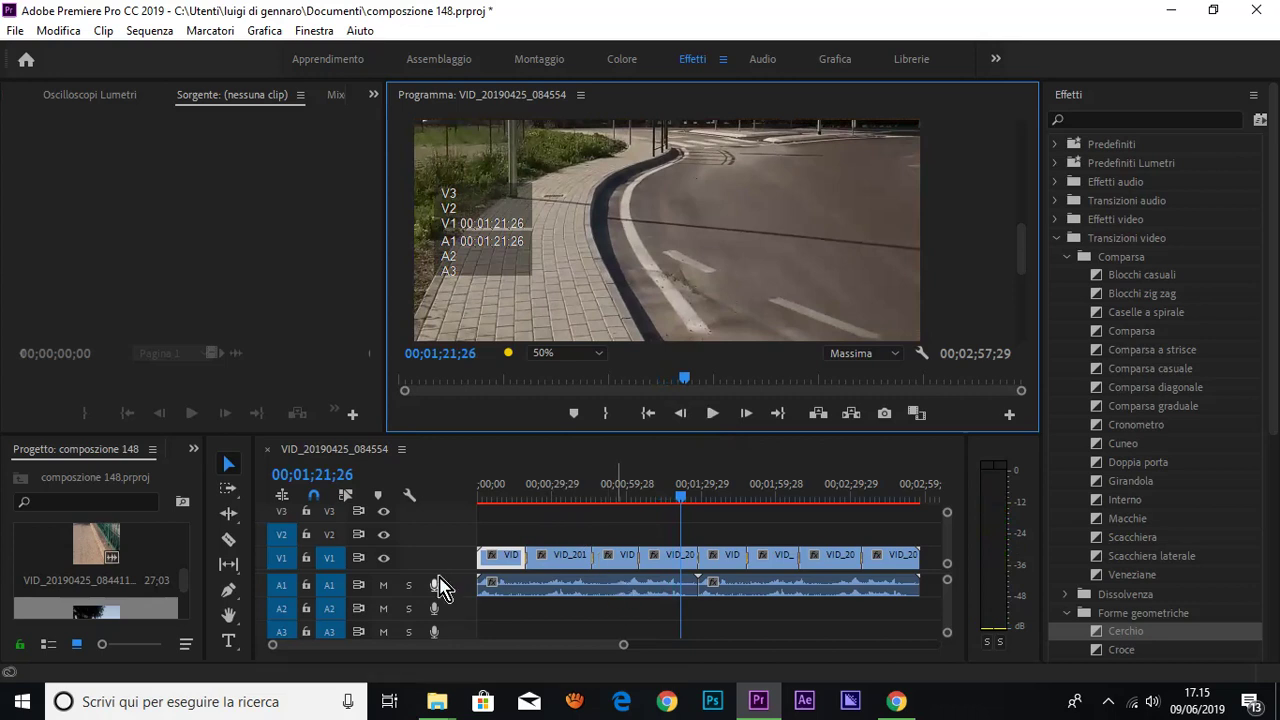
# - Shift the first A1 audio clip 14 frames later, then return the playhead to the start
pyautogui.click(538, 588)
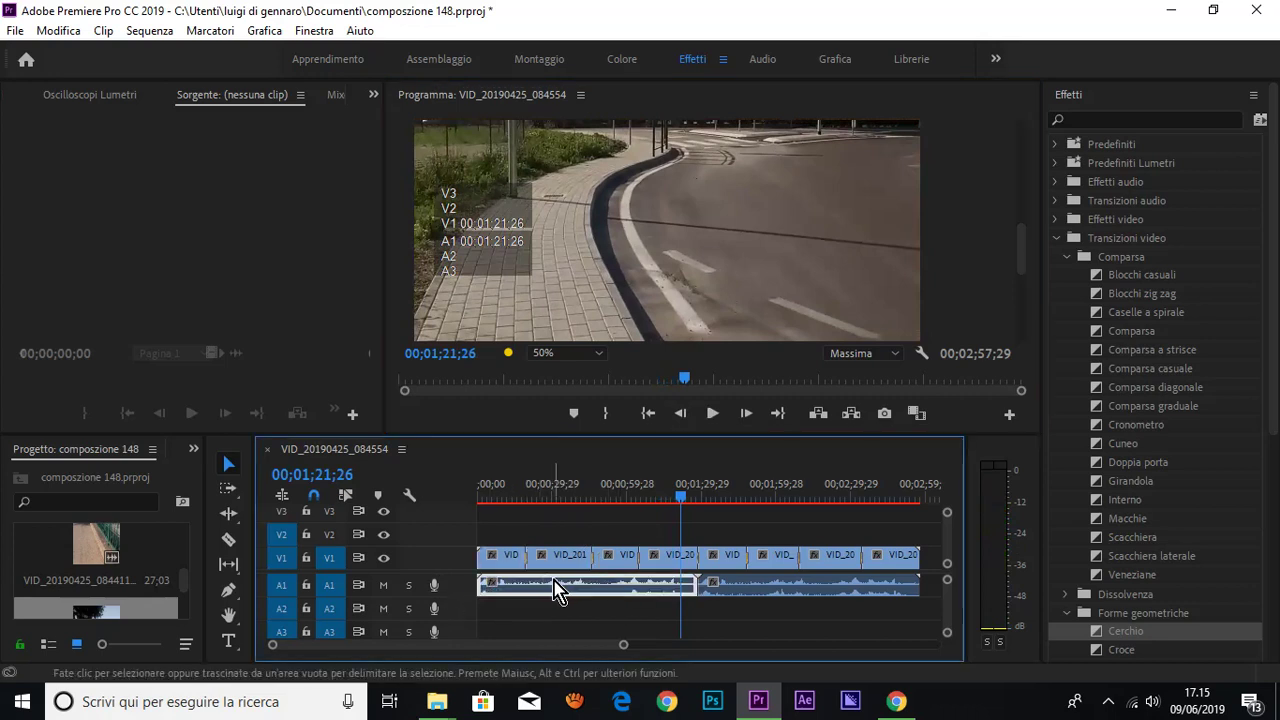
pyautogui.moveTo(562, 590); pyautogui.dragTo(563, 589)
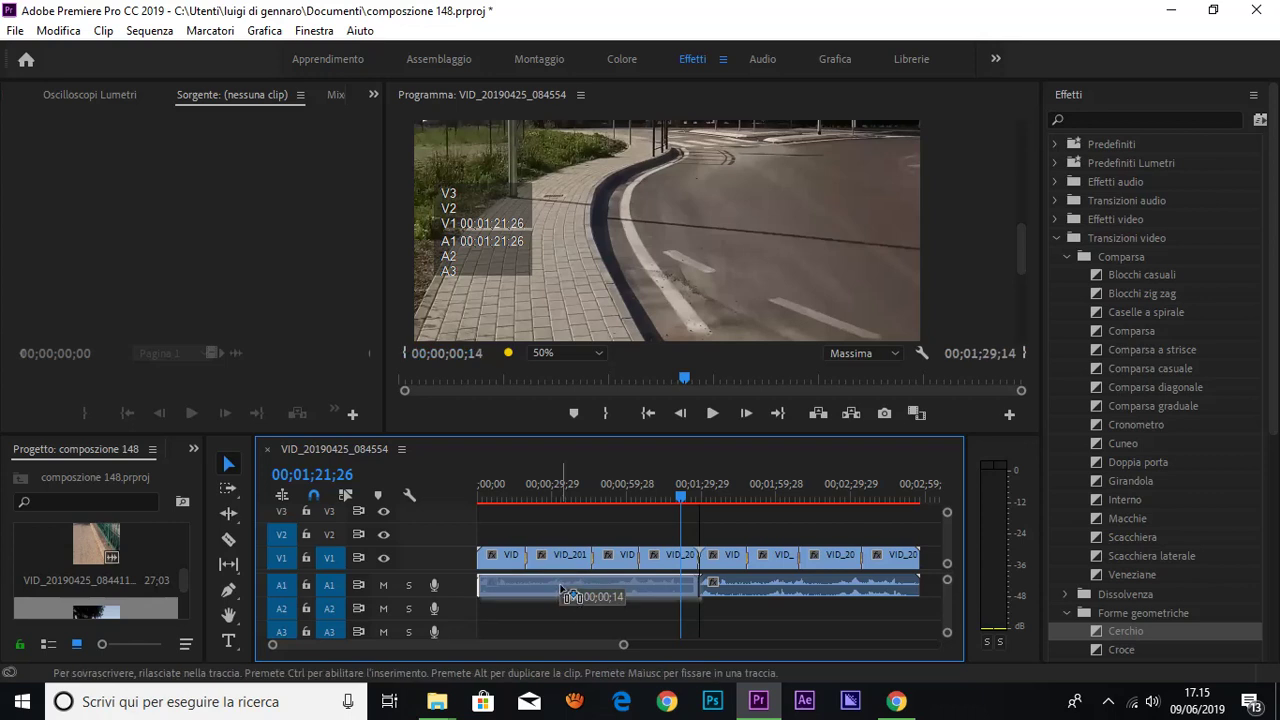
pyautogui.moveTo(565, 587)
pyautogui.mouseDown()
pyautogui.moveTo(565, 575)
pyautogui.moveTo(579, 587)
pyautogui.mouseUp()
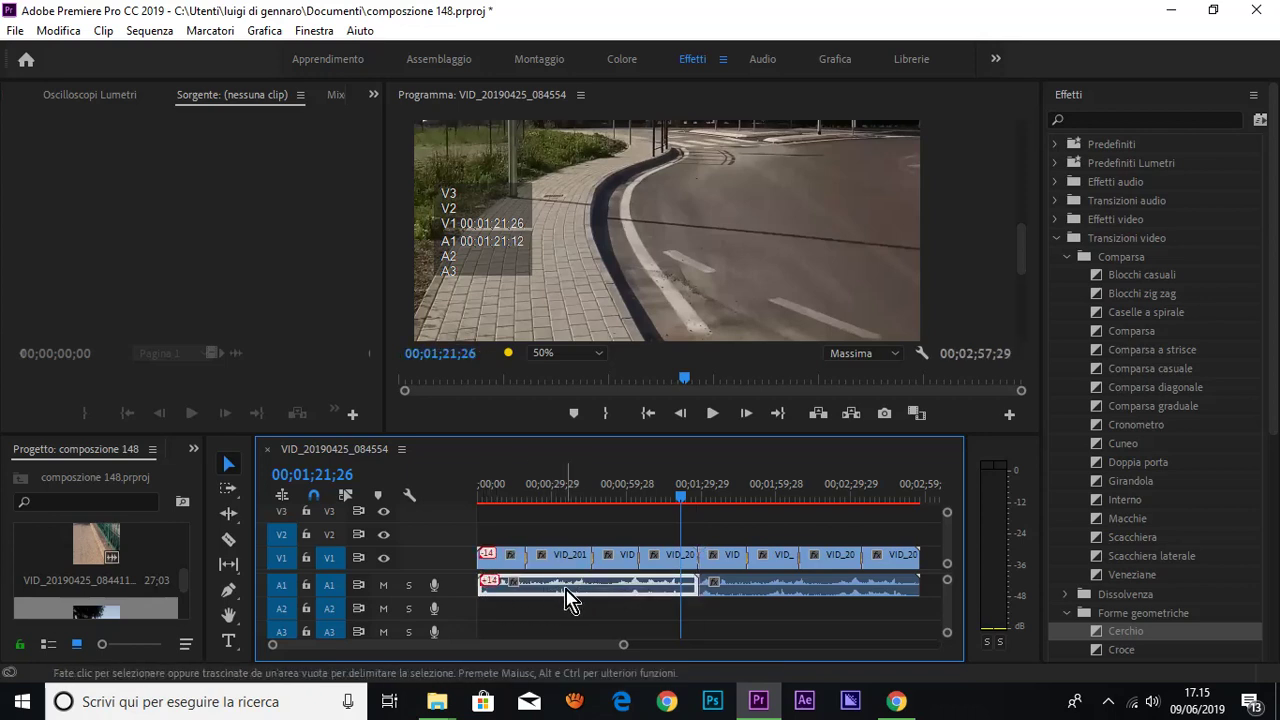
pyautogui.moveTo(572, 594); pyautogui.dragTo(578, 590)
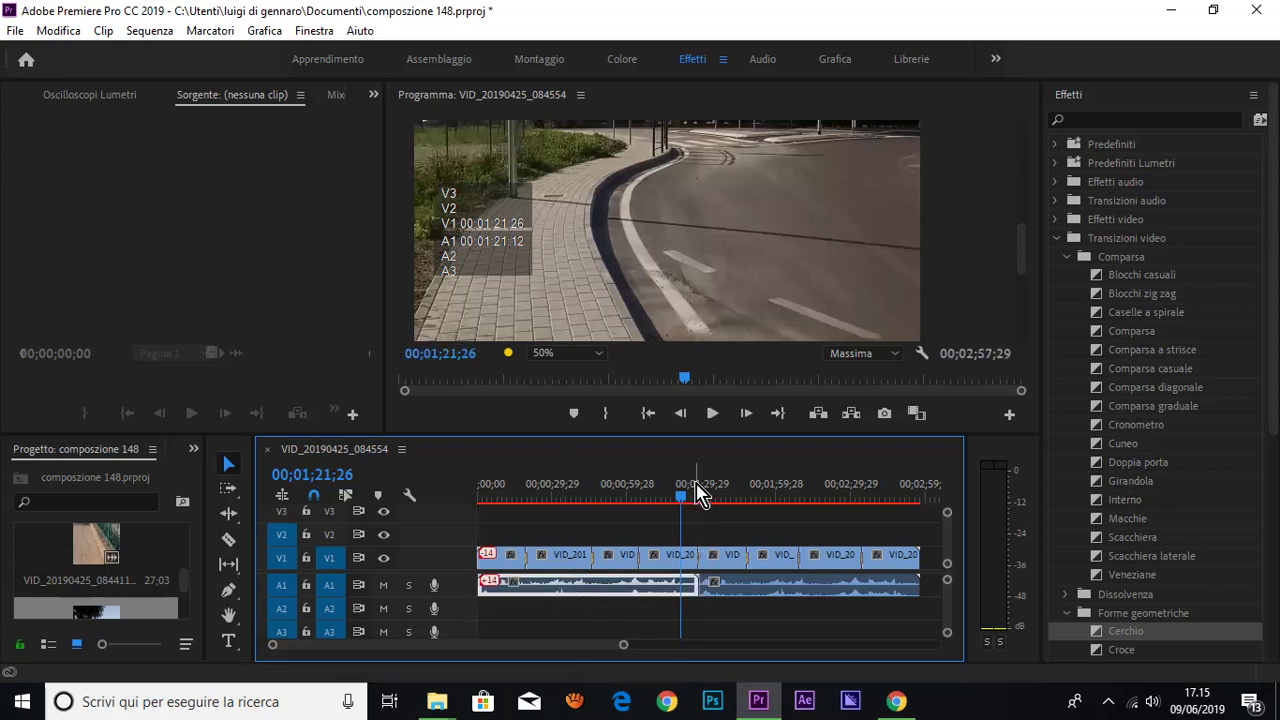
pyautogui.moveTo(690, 490); pyautogui.dragTo(482, 505)
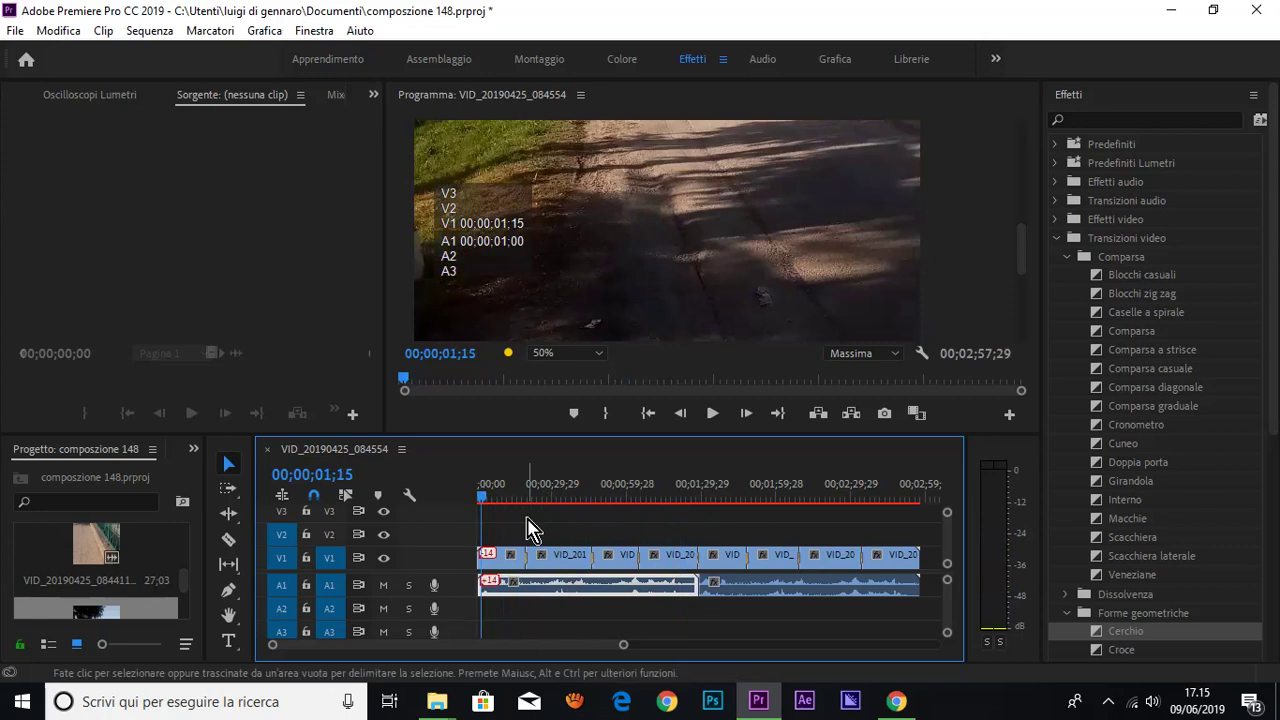
pyautogui.click(735, 627)
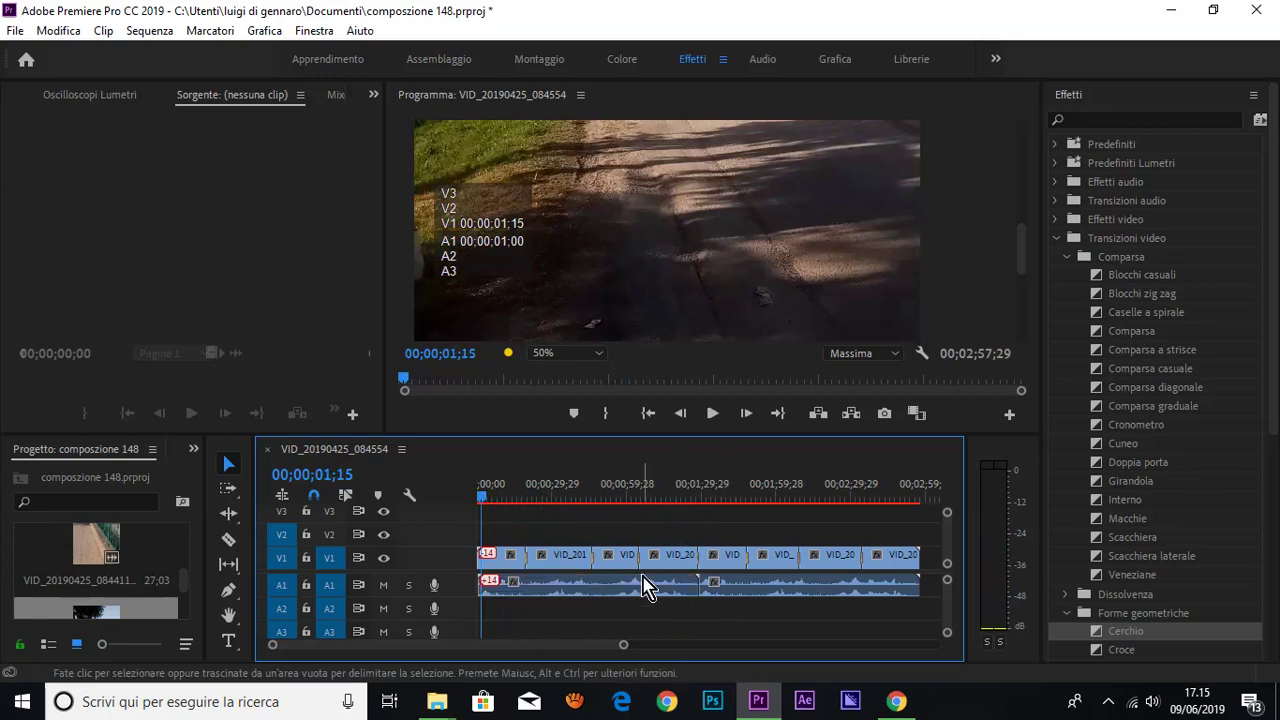
# - Import Digital_Memories.mp3 from Immagini > IMMAGINI X EFFECTS > musica per effects
pyautogui.click(15, 30)
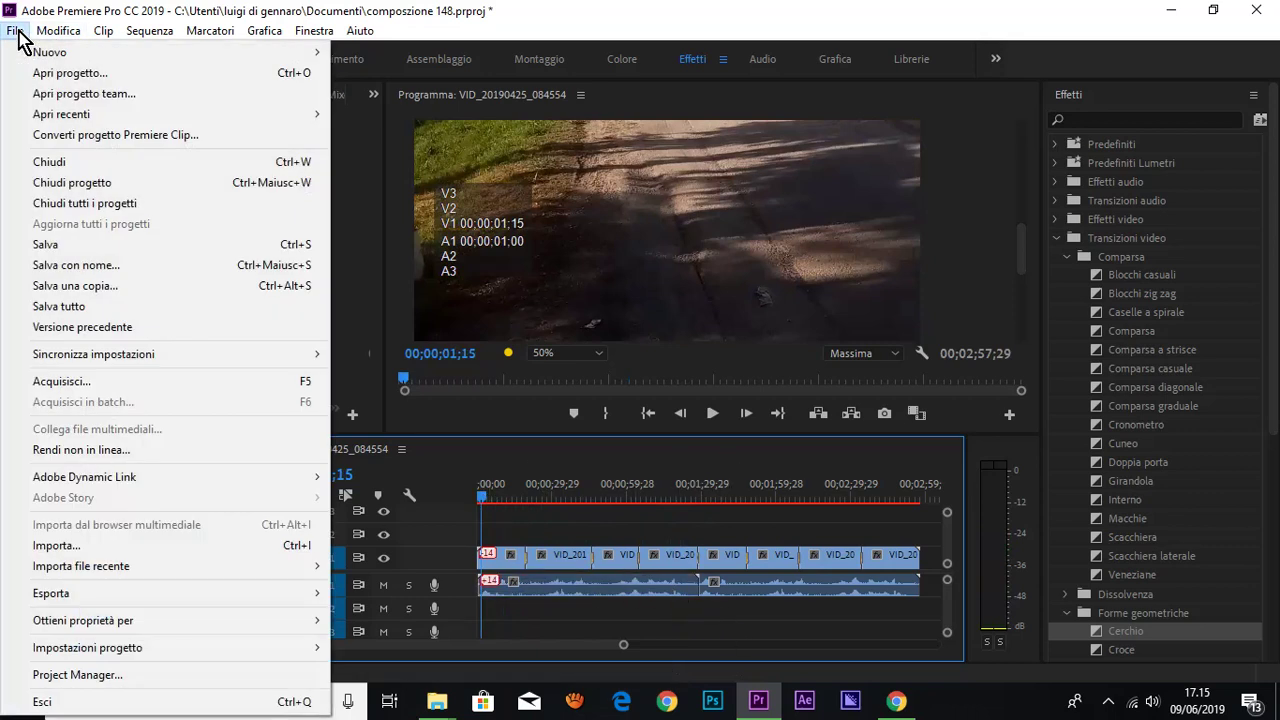
pyautogui.click(75, 548)
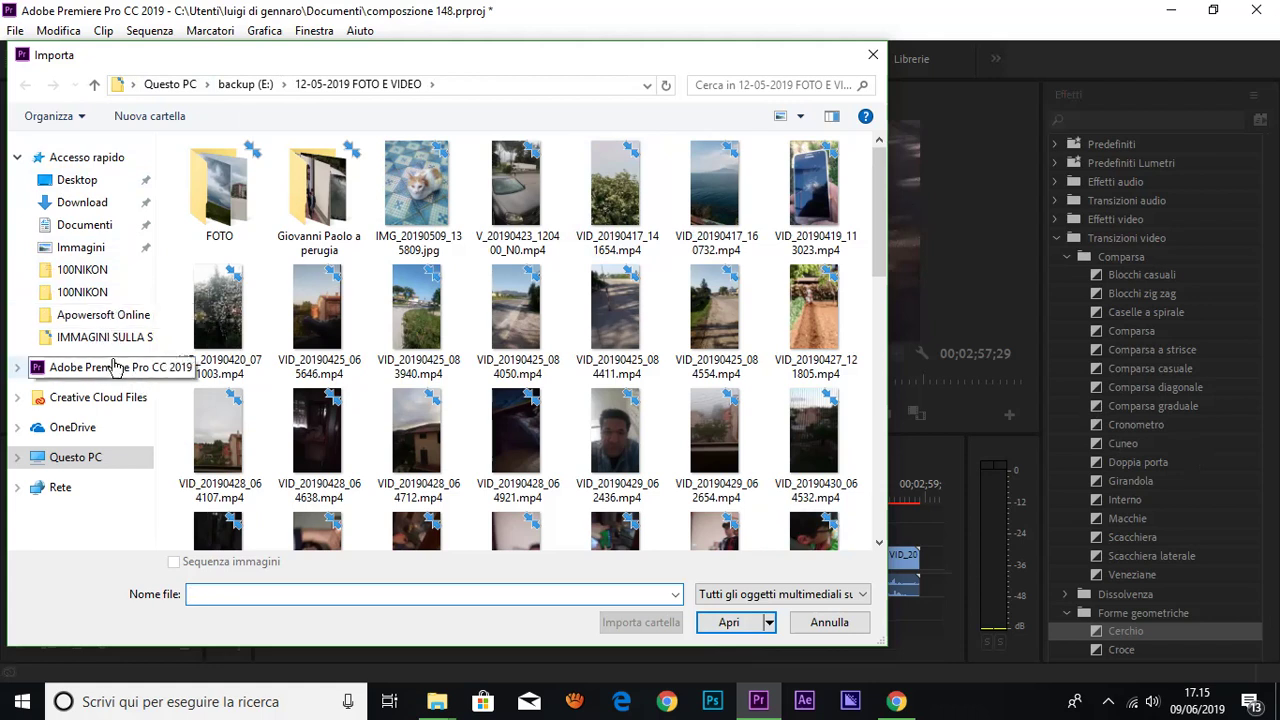
pyautogui.click(86, 250)
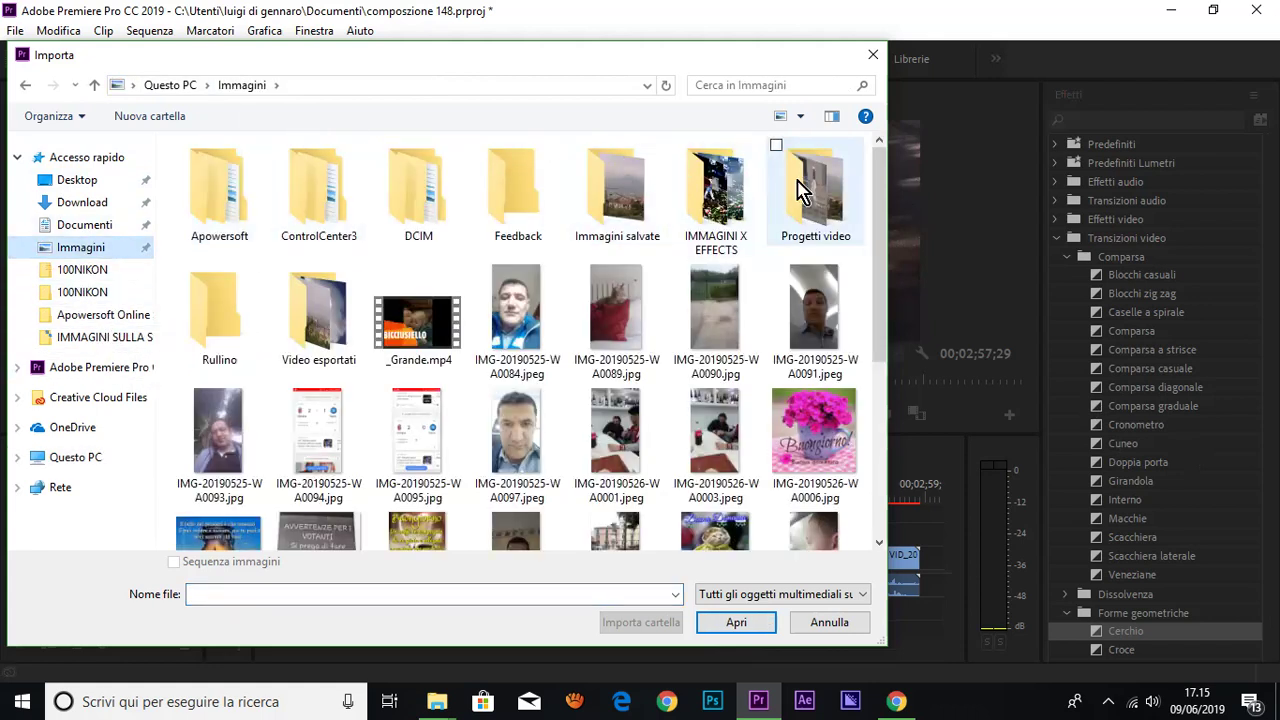
pyautogui.doubleClick(690, 190)
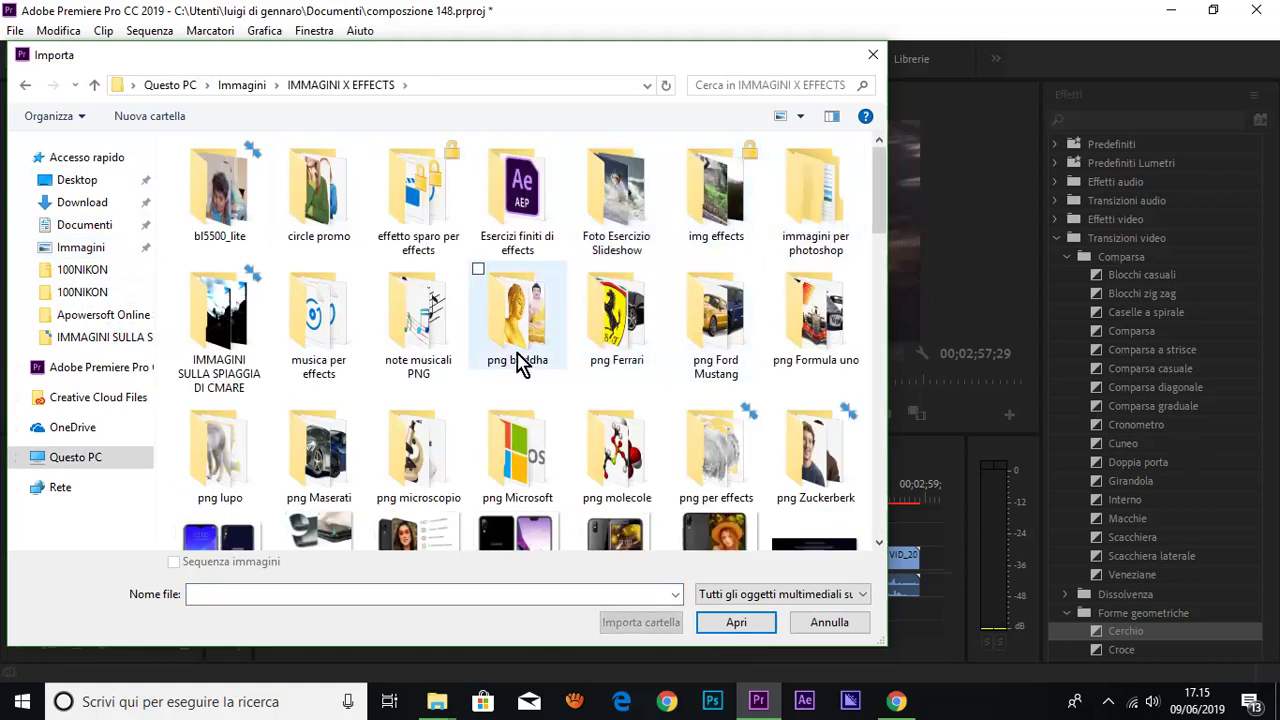
pyautogui.click(298, 350)
pyautogui.doubleClick(298, 350)
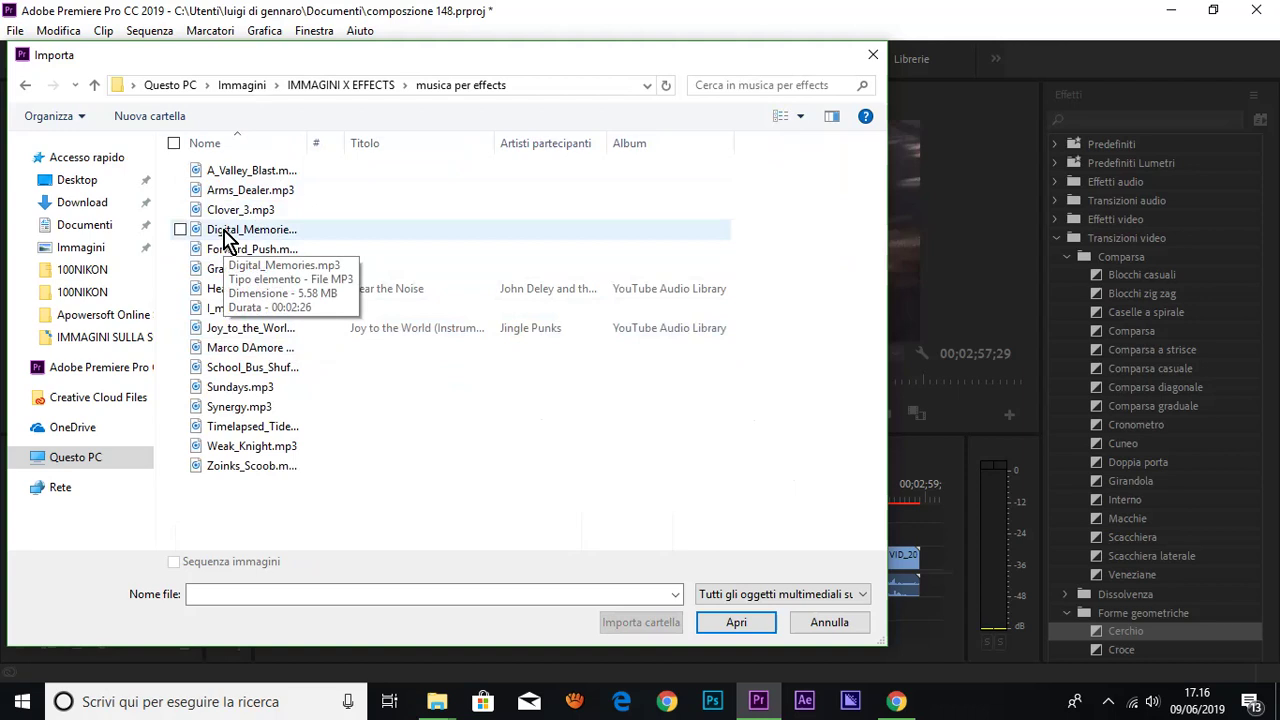
pyautogui.click(226, 240)
pyautogui.click(748, 626)
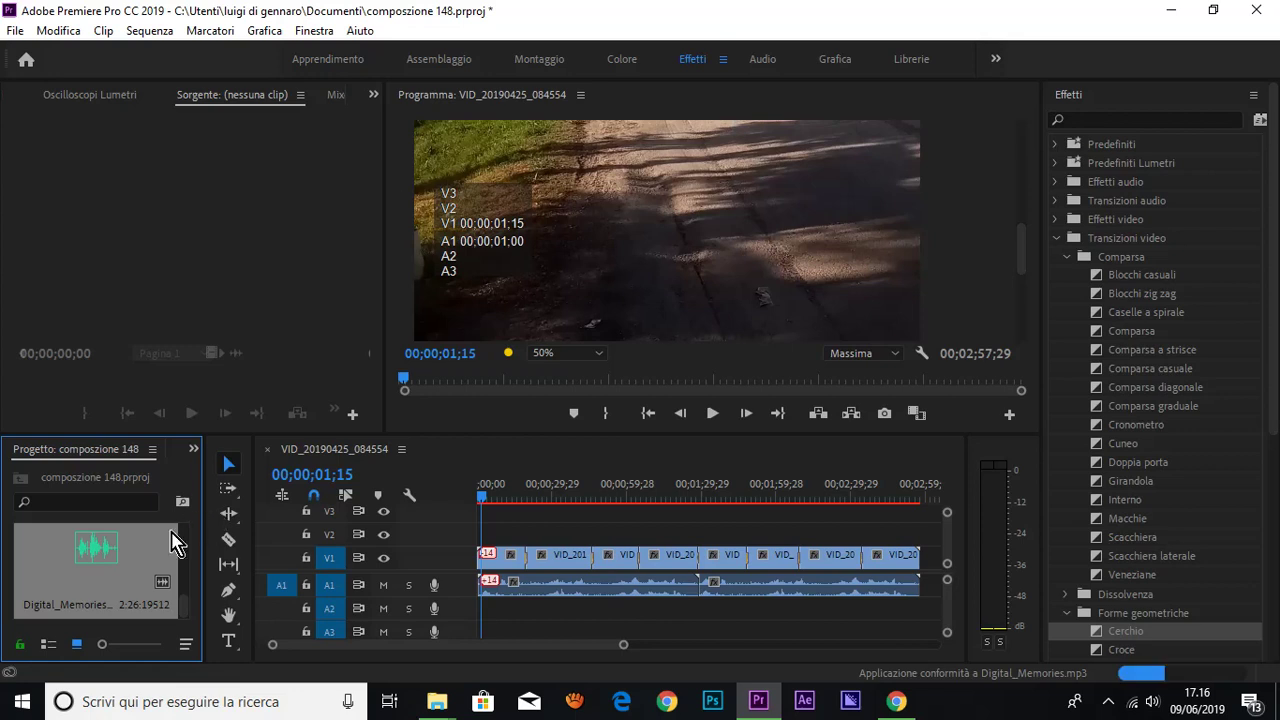
# - Place Digital_Memories on A2 at the sequence start, play it back, and reposition the music clip
pyautogui.moveTo(80, 565); pyautogui.dragTo(486, 608)
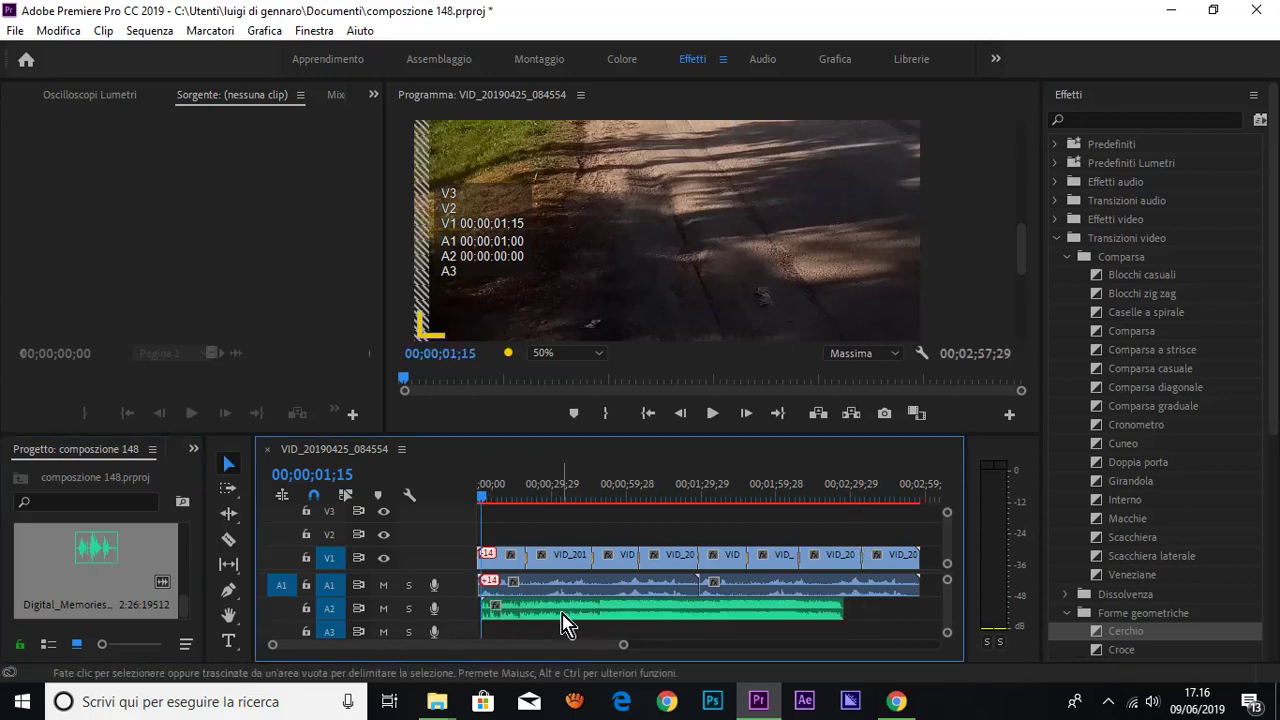
pyautogui.click(713, 415)
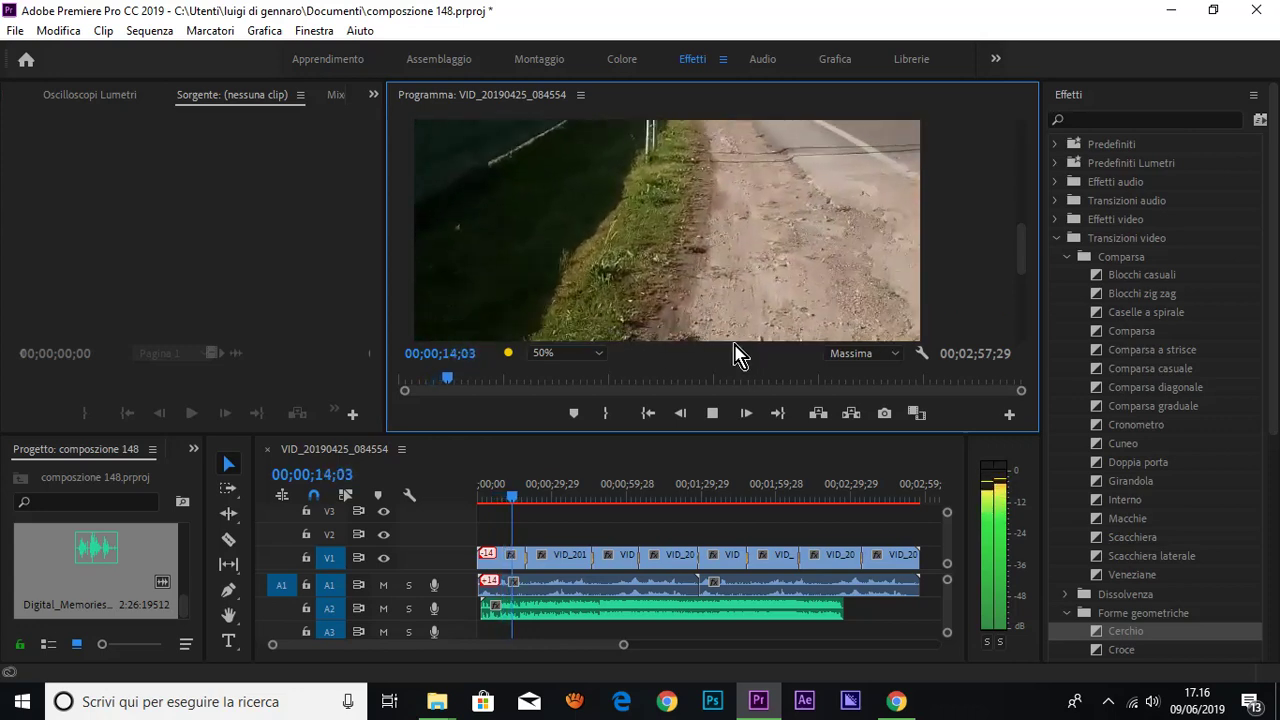
pyautogui.click(848, 610)
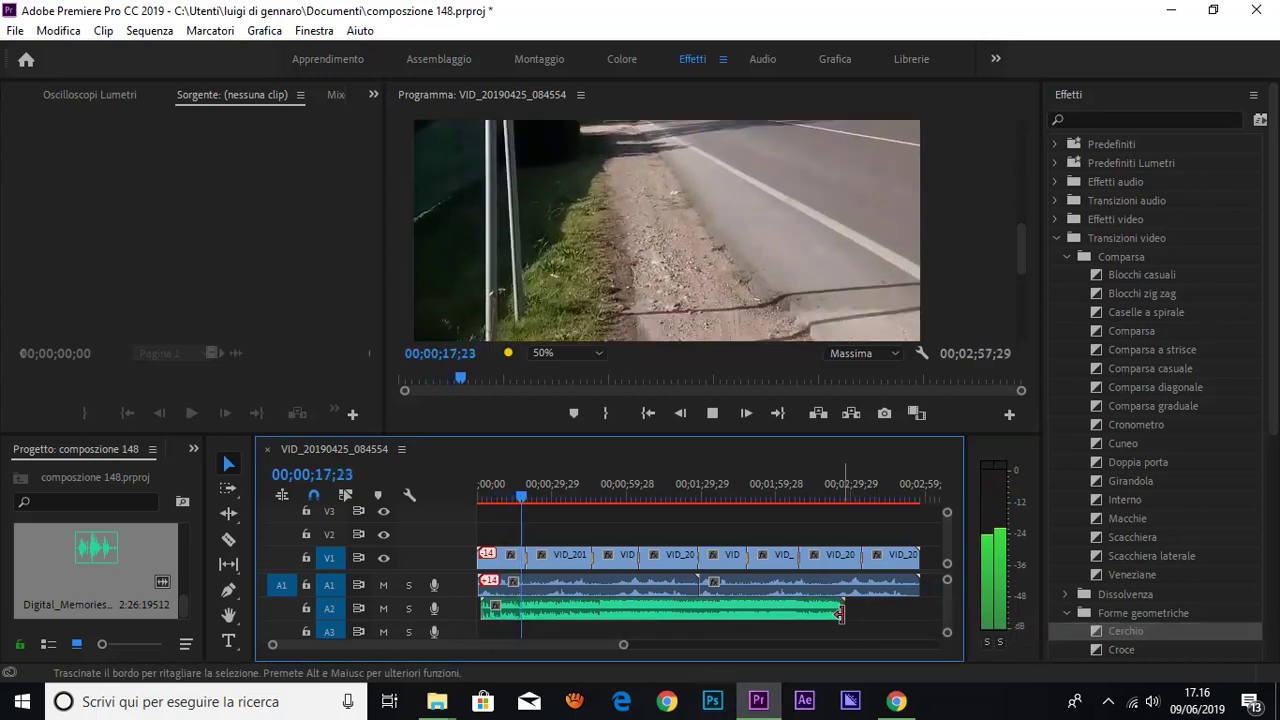
pyautogui.moveTo(840, 612); pyautogui.dragTo(843, 612)
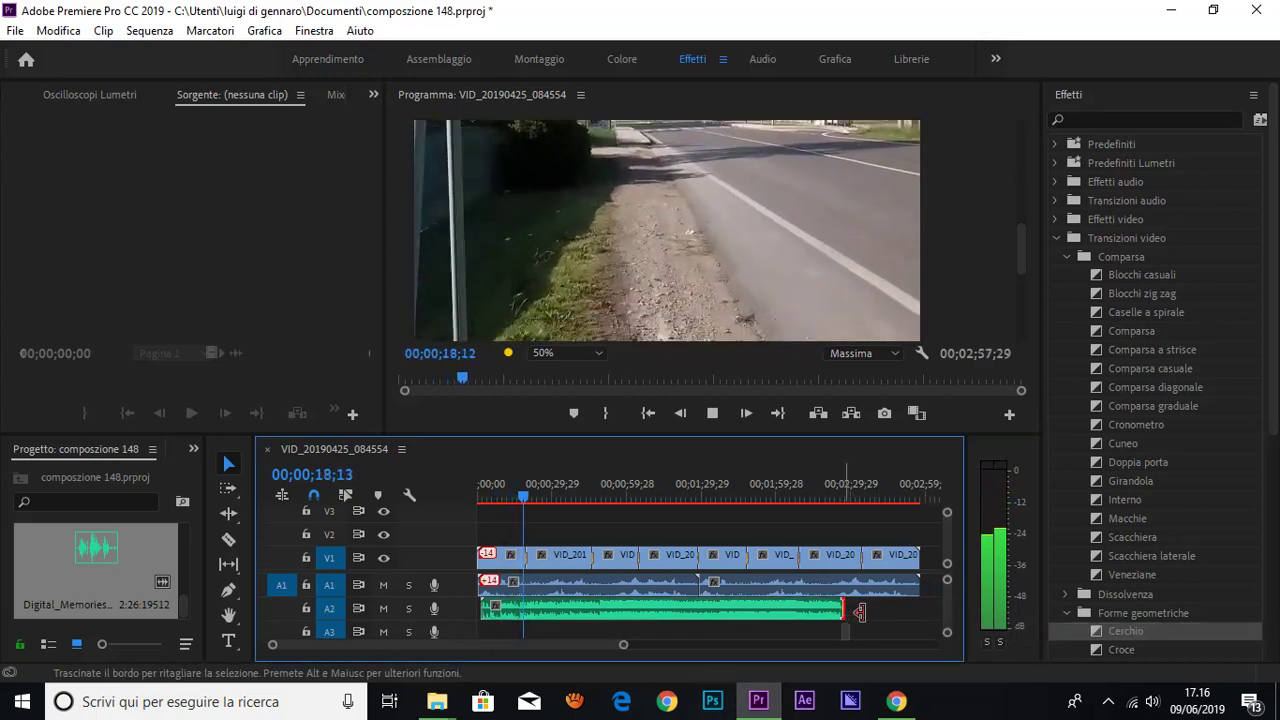
pyautogui.click(714, 612)
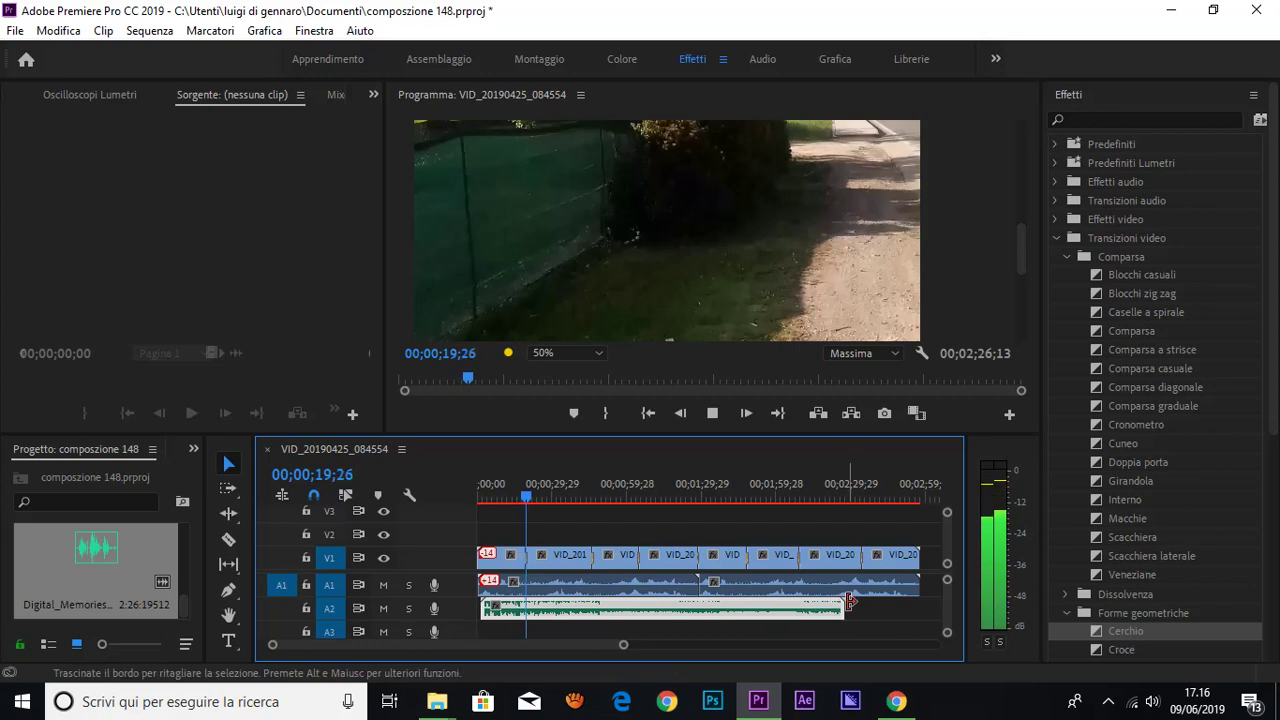
pyautogui.moveTo(725, 612); pyautogui.dragTo(776, 617)
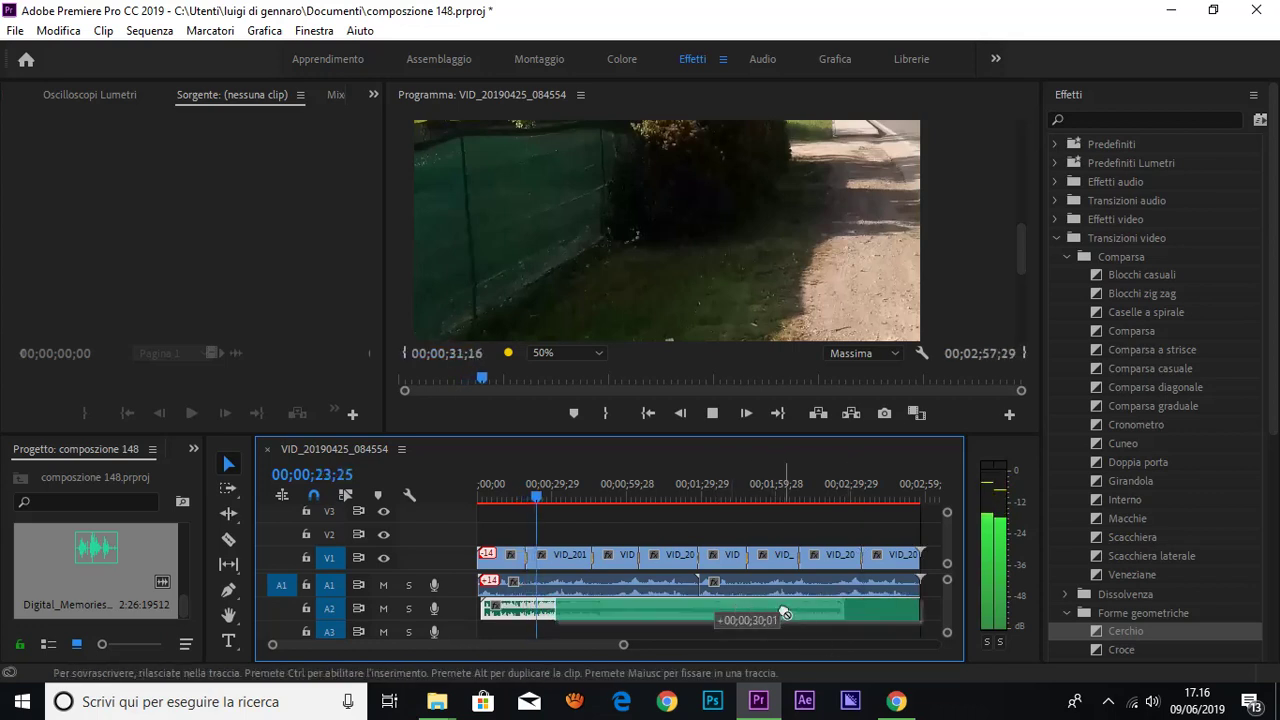
pyautogui.moveTo(776, 617); pyautogui.dragTo(698, 621)
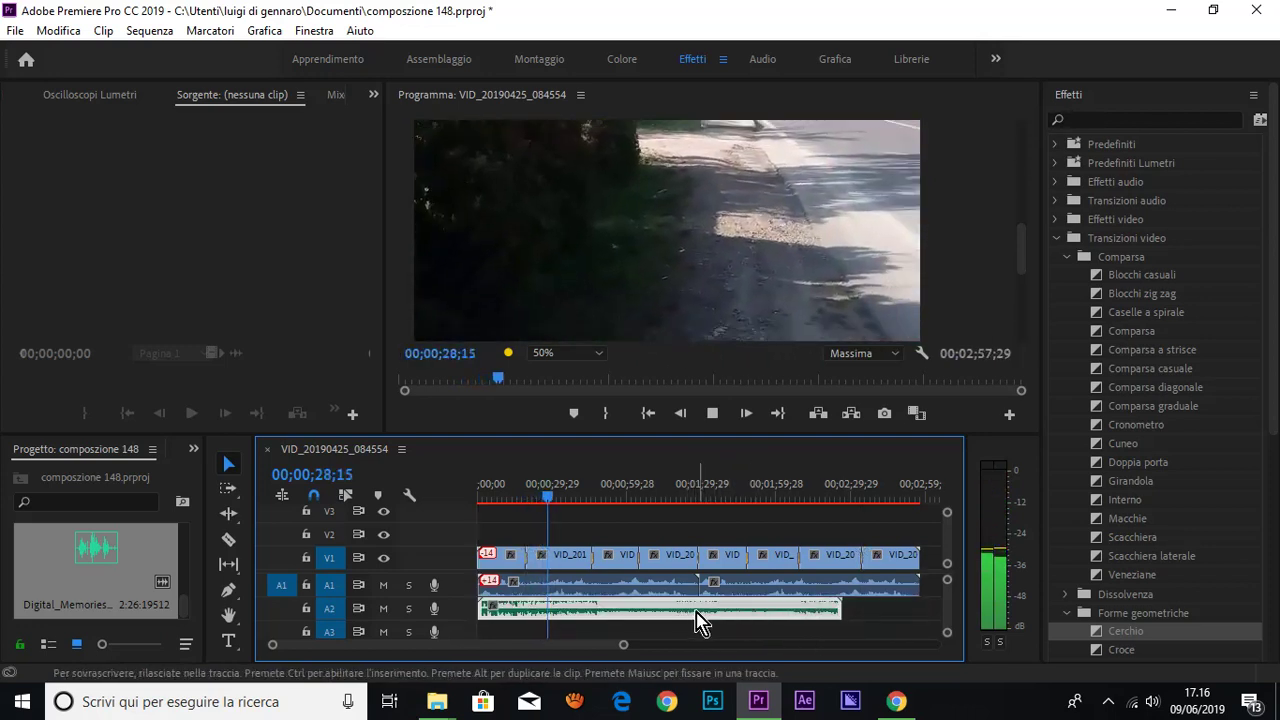
# - Drop a second Digital_Memories copy on A2 right after the first music clip
pyautogui.rightClick(785, 611)
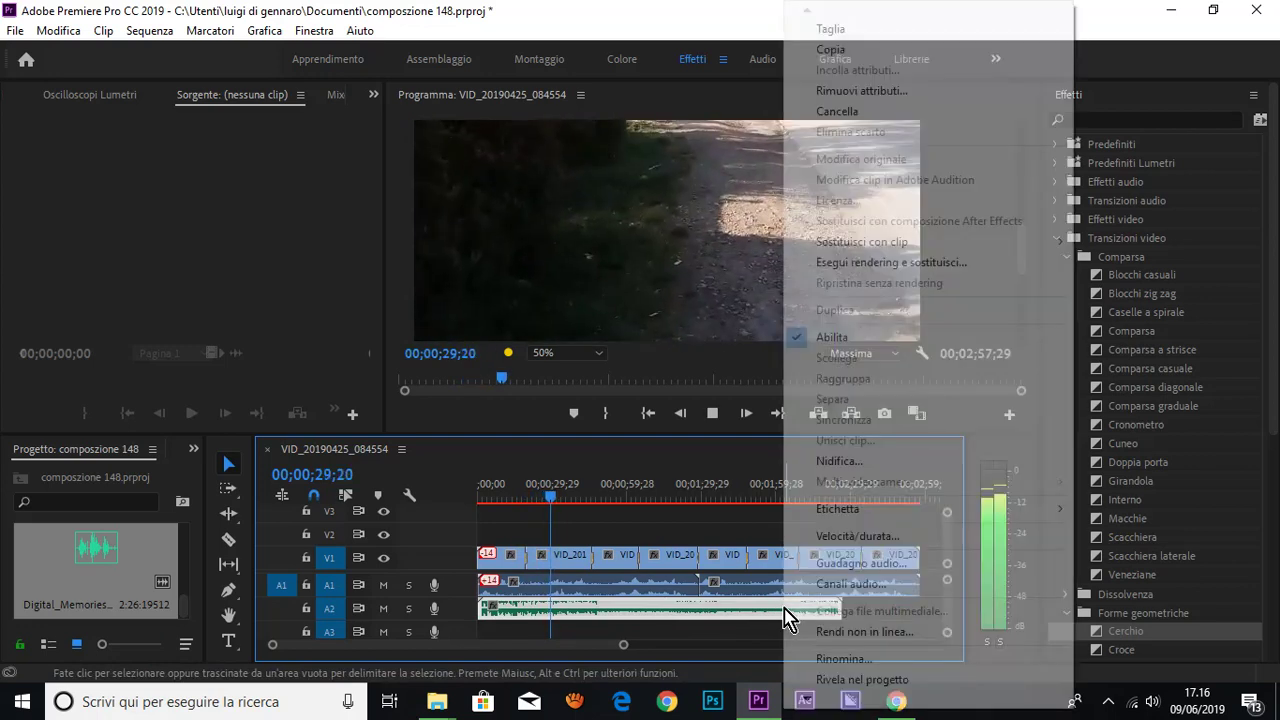
pyautogui.click(757, 622)
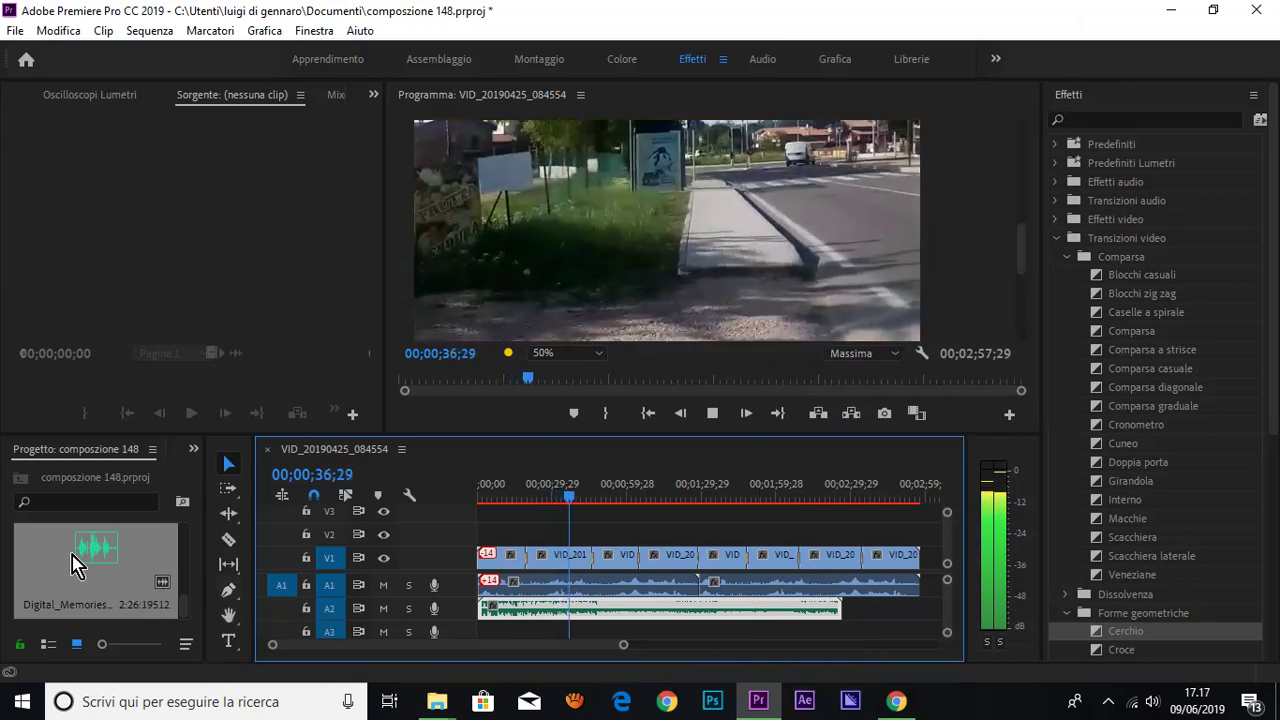
pyautogui.moveTo(71, 563); pyautogui.dragTo(858, 617)
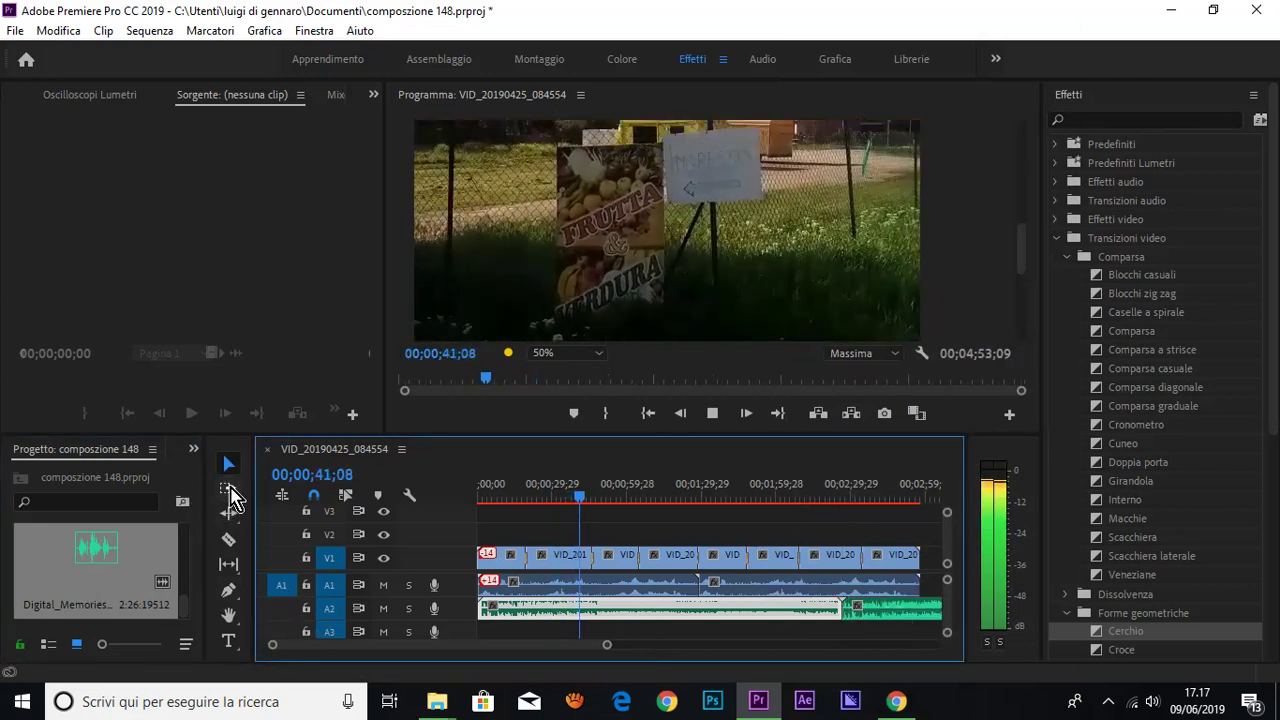
pyautogui.click(228, 539)
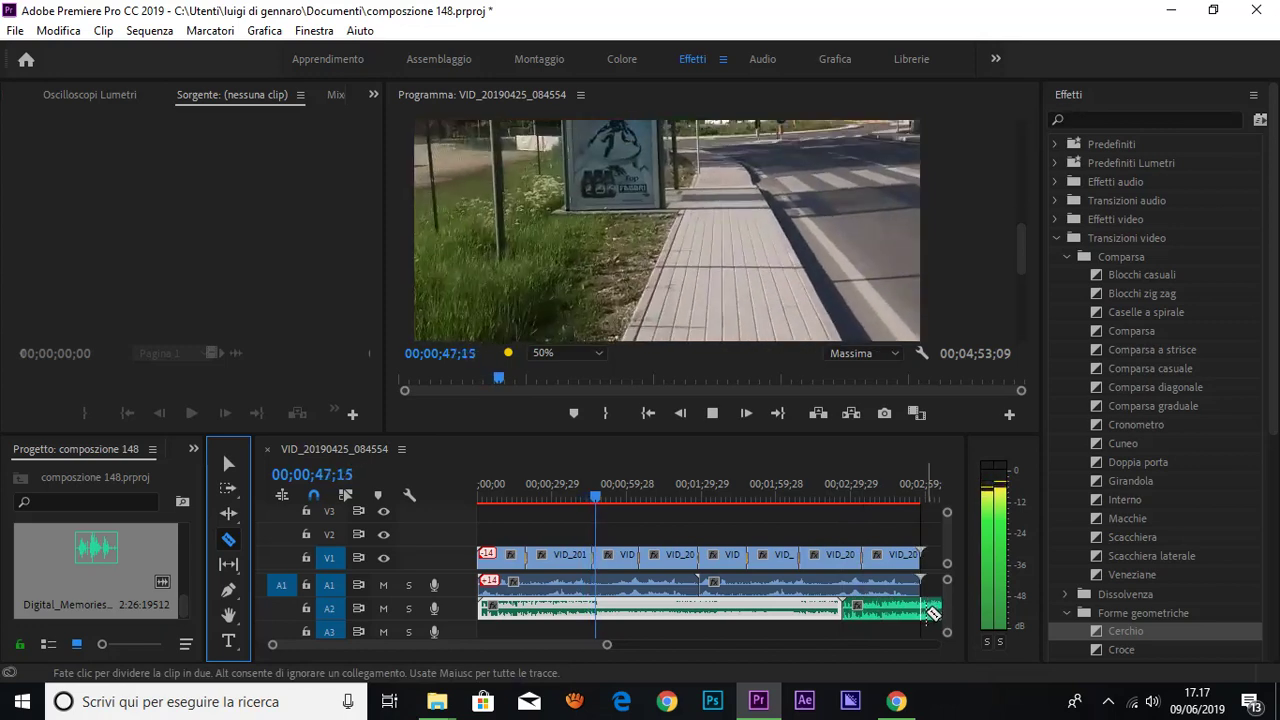
# - Split the A2 music near the video's end and slide the later piece left against the first music clip
pyautogui.click(932, 613)
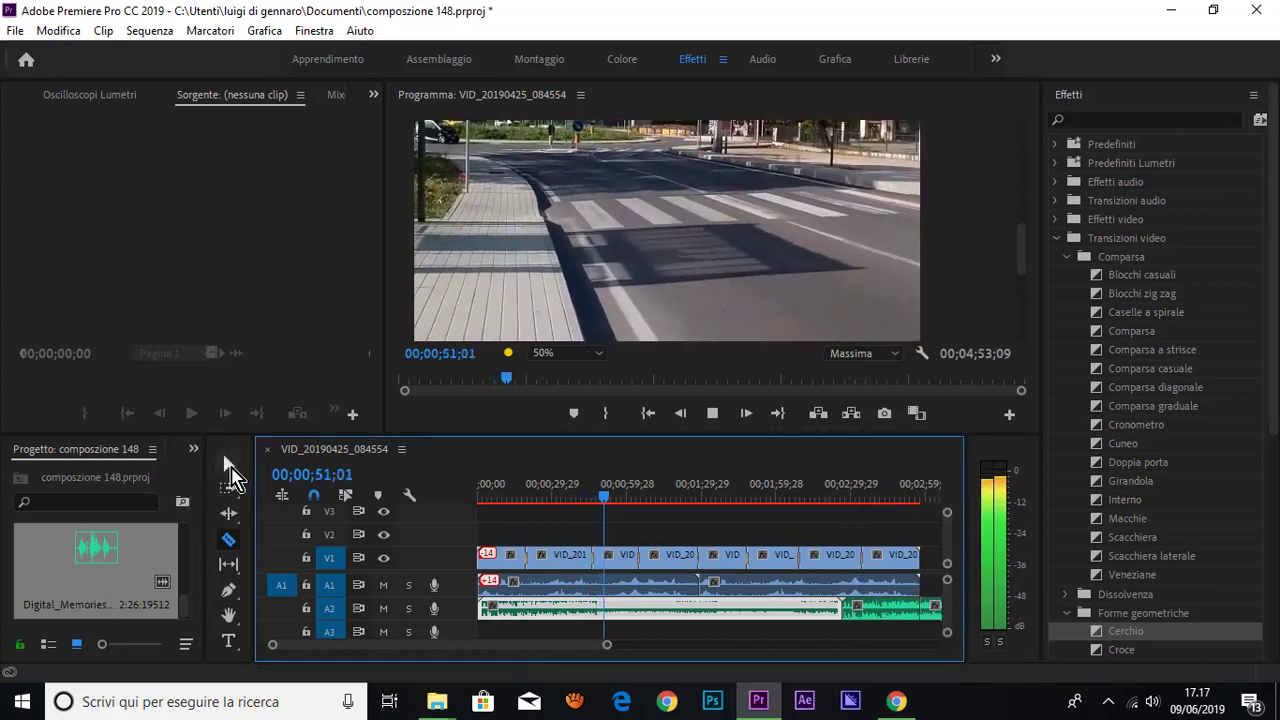
pyautogui.click(228, 464)
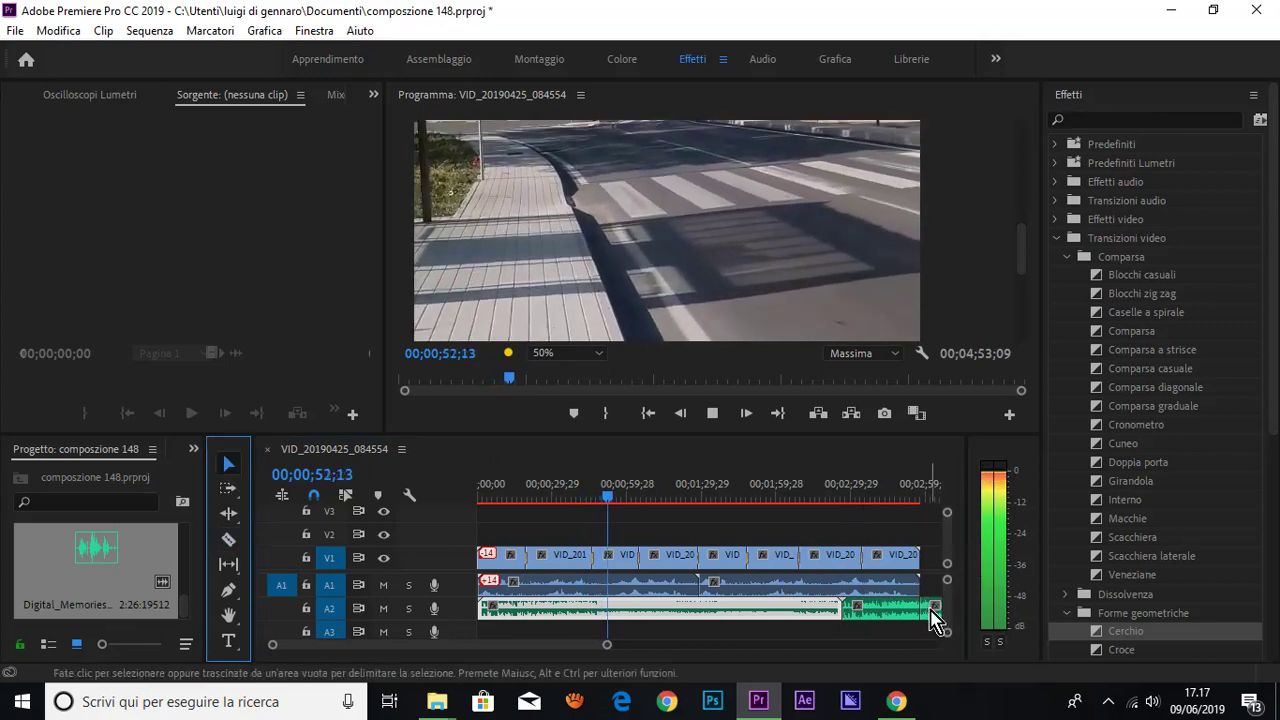
pyautogui.moveTo(934, 614); pyautogui.dragTo(922, 612)
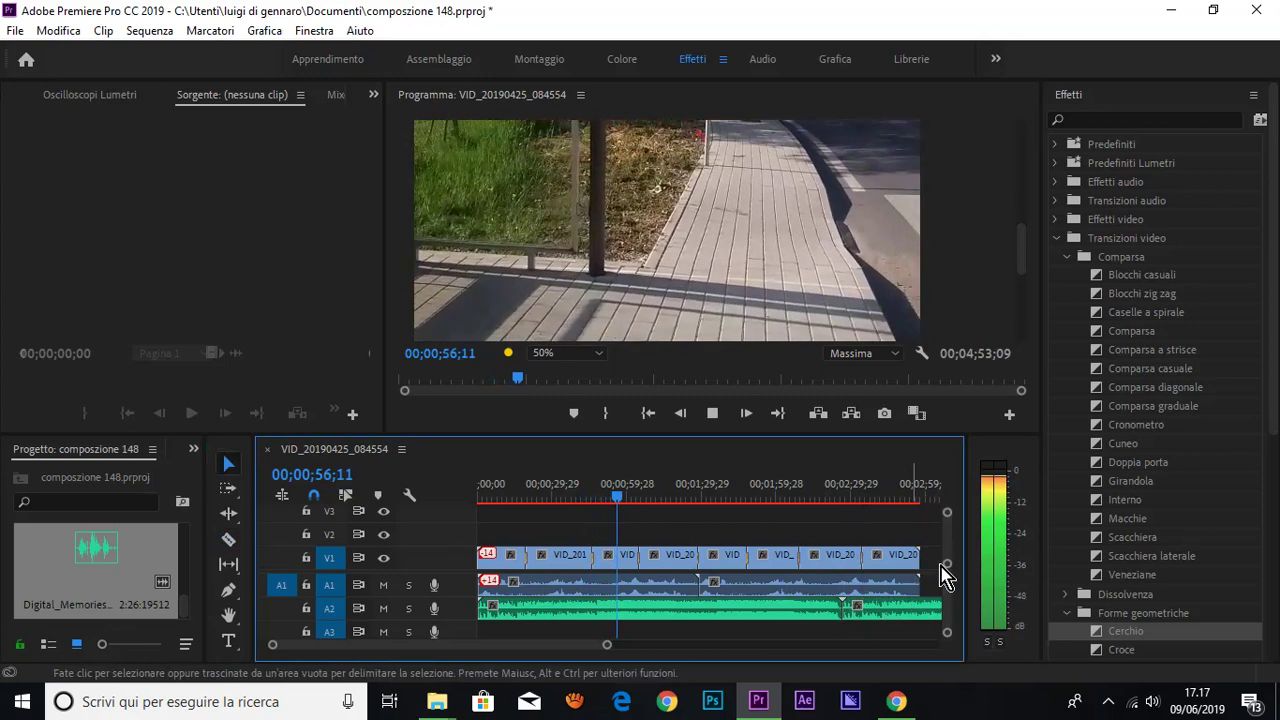
pyautogui.click(930, 616)
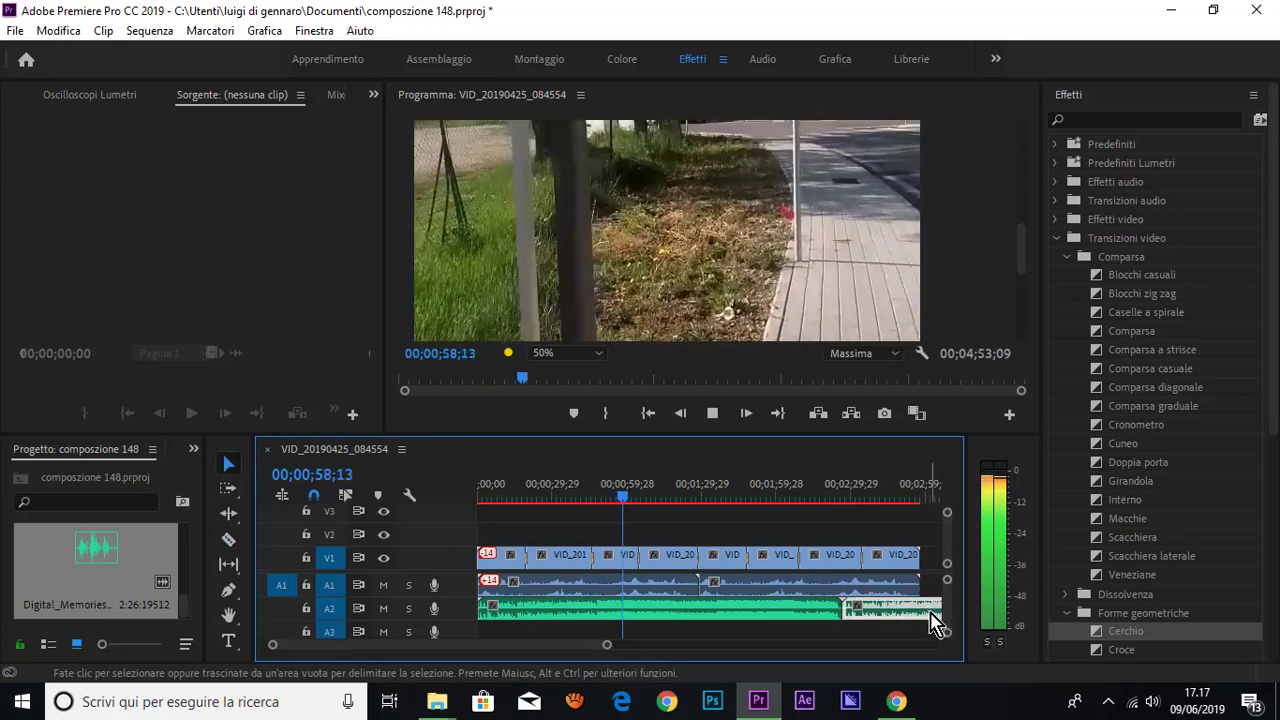
pyautogui.moveTo(933, 621); pyautogui.dragTo(790, 614)
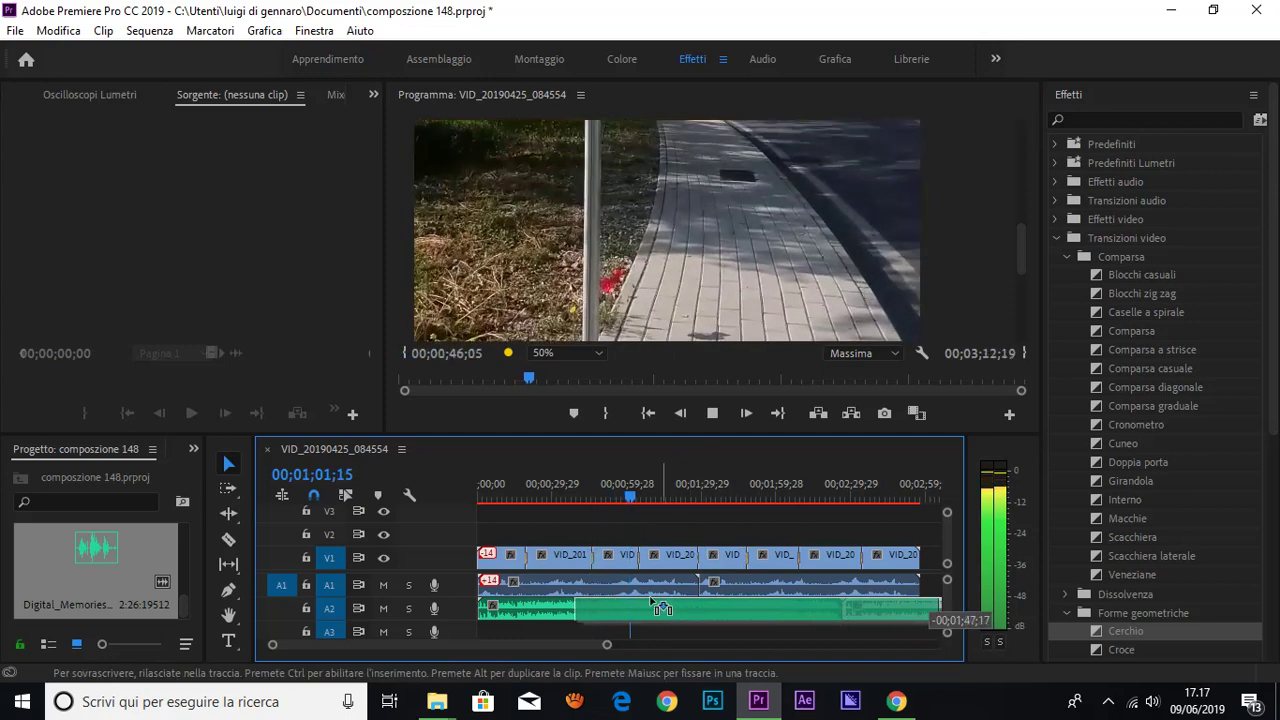
pyautogui.moveTo(786, 610); pyautogui.dragTo(640, 606)
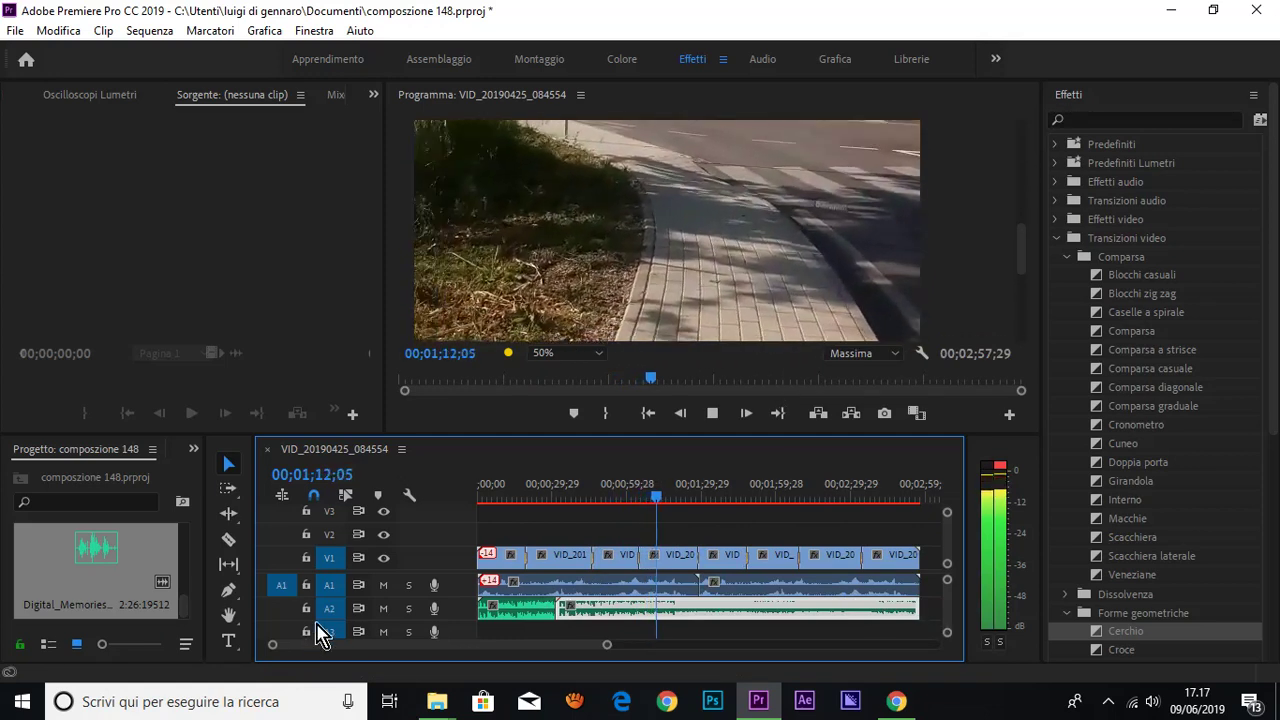
# - Finish the Audio 1.wav voice-over on A1, then scrub back and play it, stopping at 01;26;01
pyautogui.press('space')
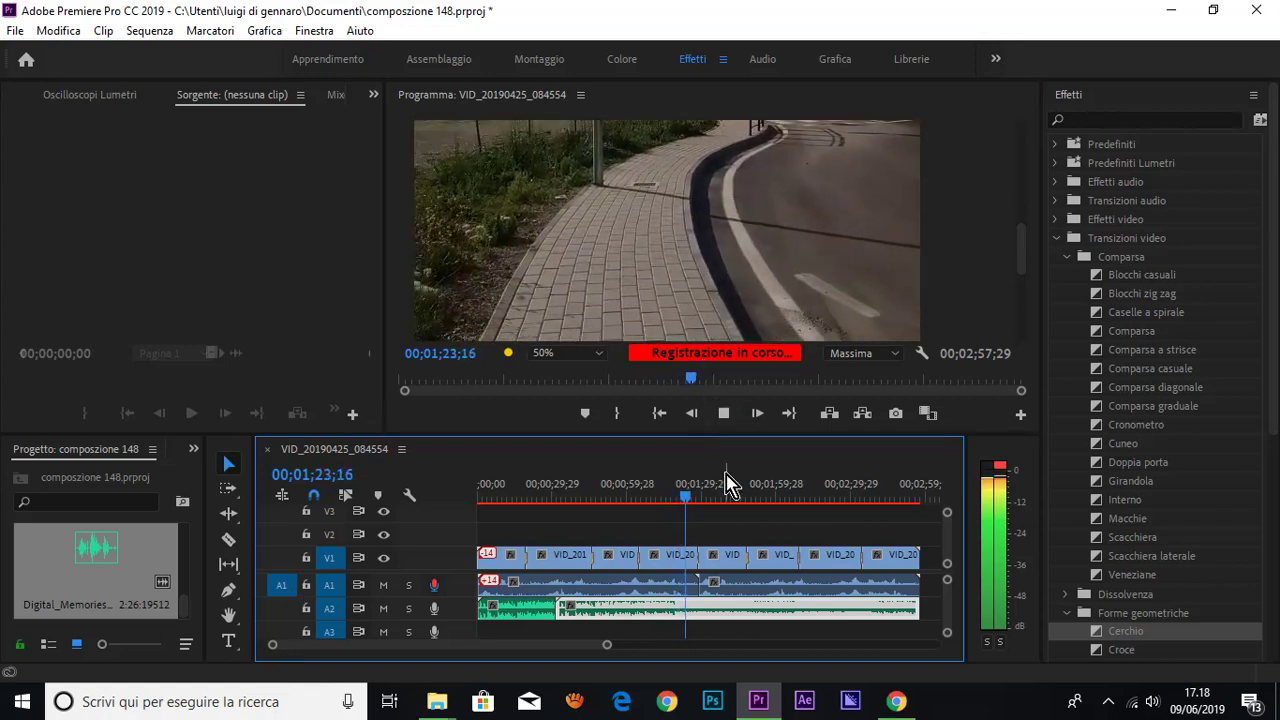
pyautogui.click(432, 587)
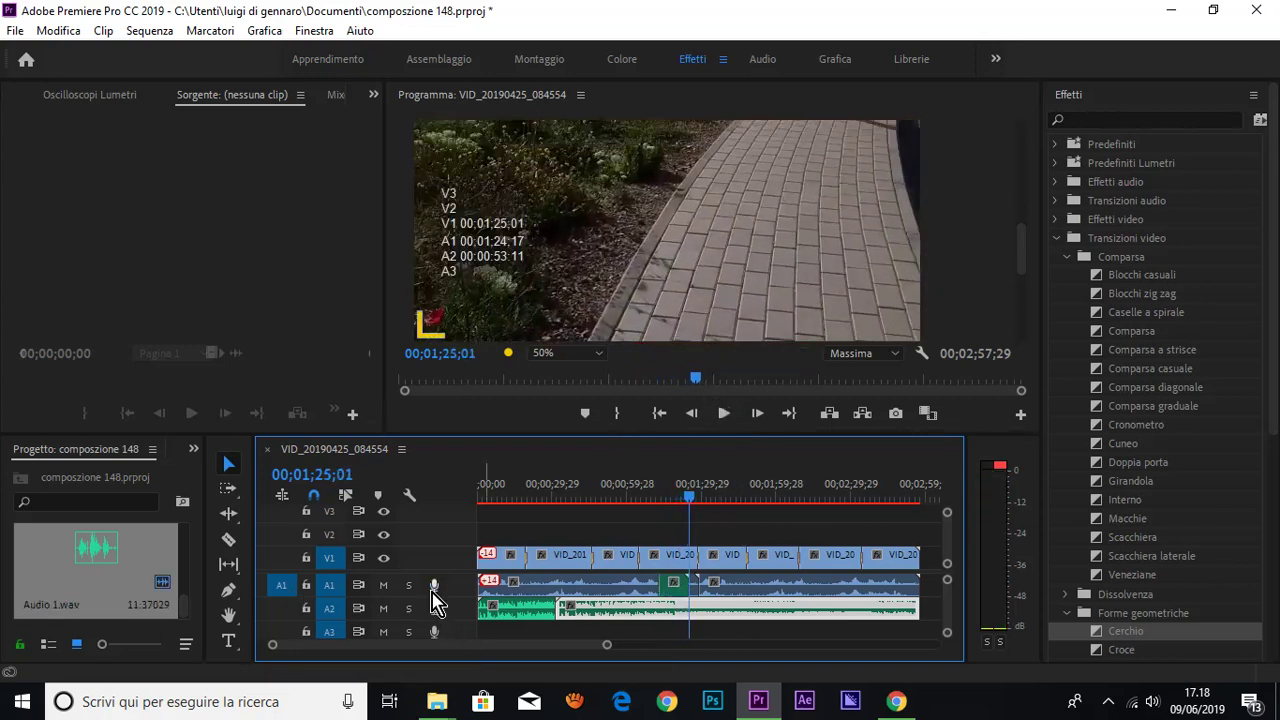
pyautogui.click(726, 414)
pyautogui.click(726, 414)
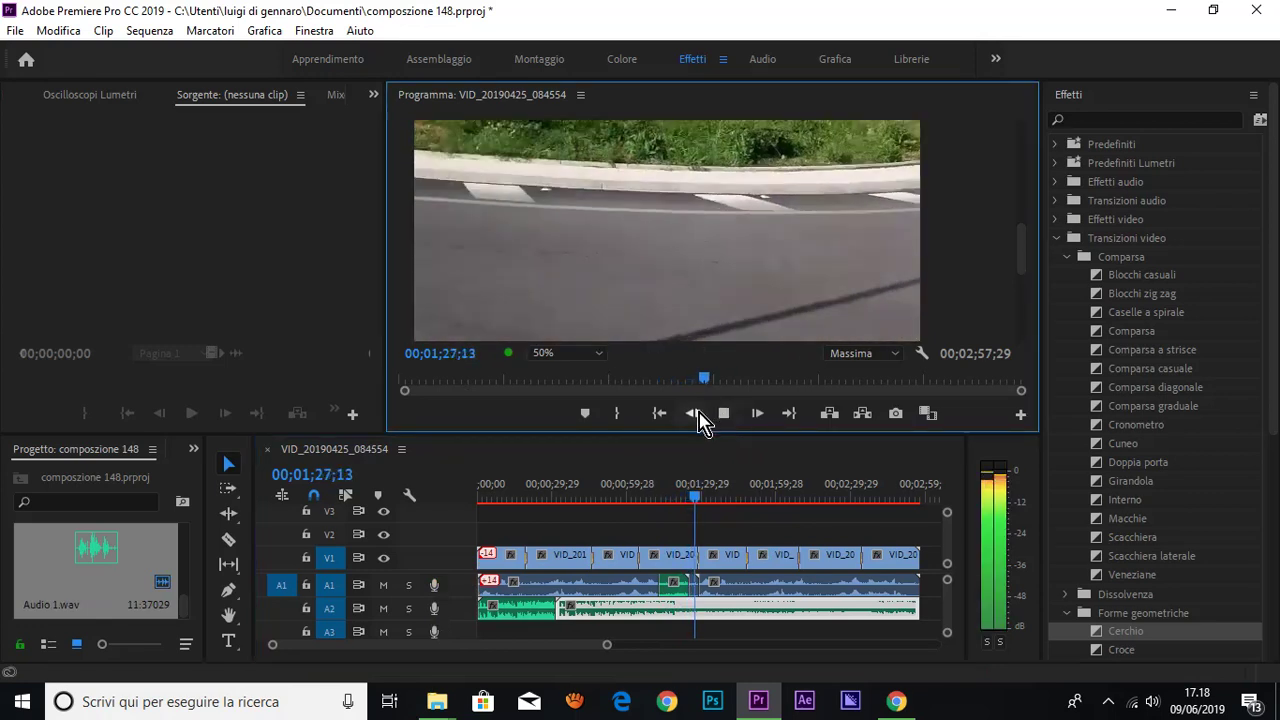
pyautogui.click(723, 414)
pyautogui.moveTo(699, 495); pyautogui.dragTo(663, 497)
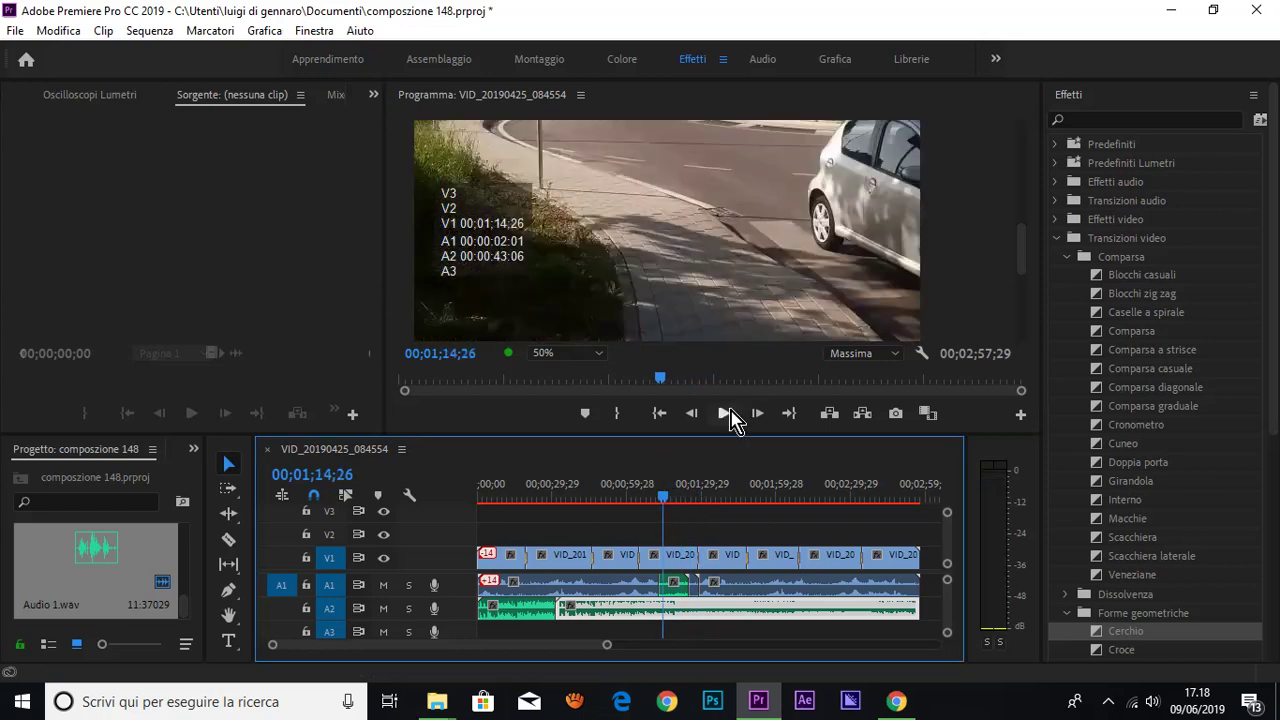
pyautogui.click(725, 415)
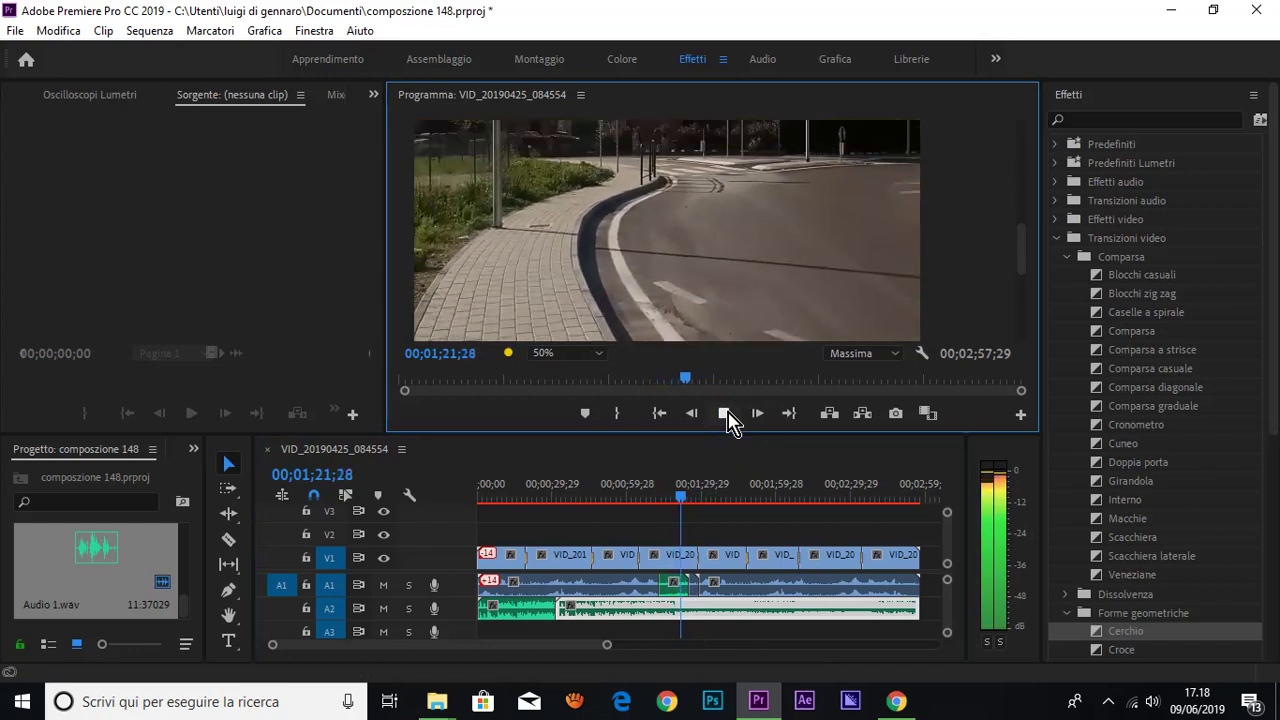
pyautogui.press('j')
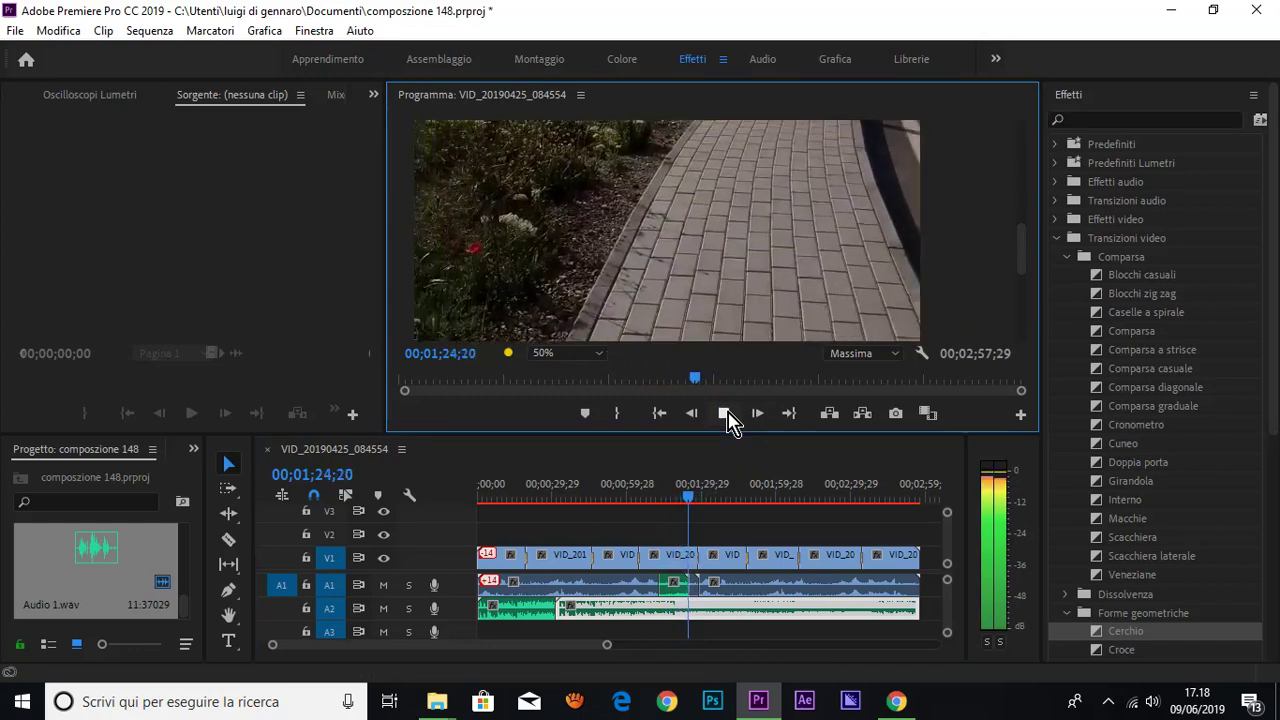
pyautogui.click(724, 413)
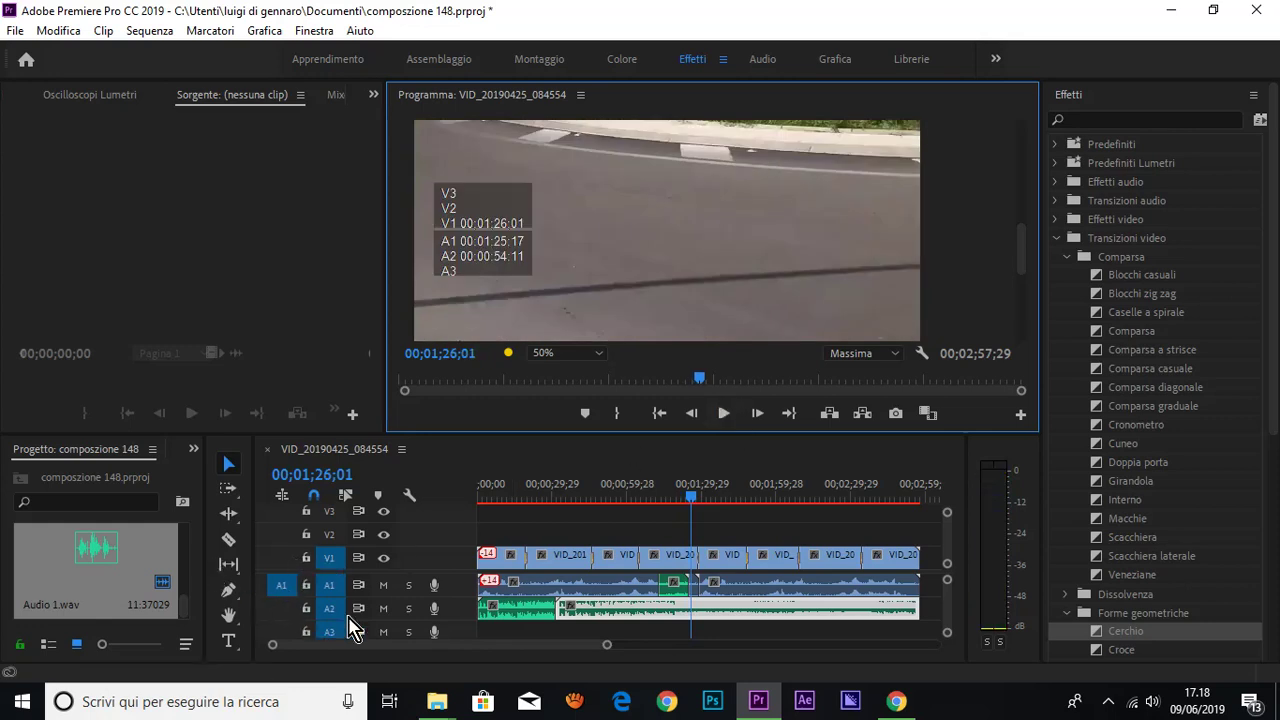
# - Record voice-over Audio 2.wav on A2, then return the playhead to its start
pyautogui.click(434, 608)
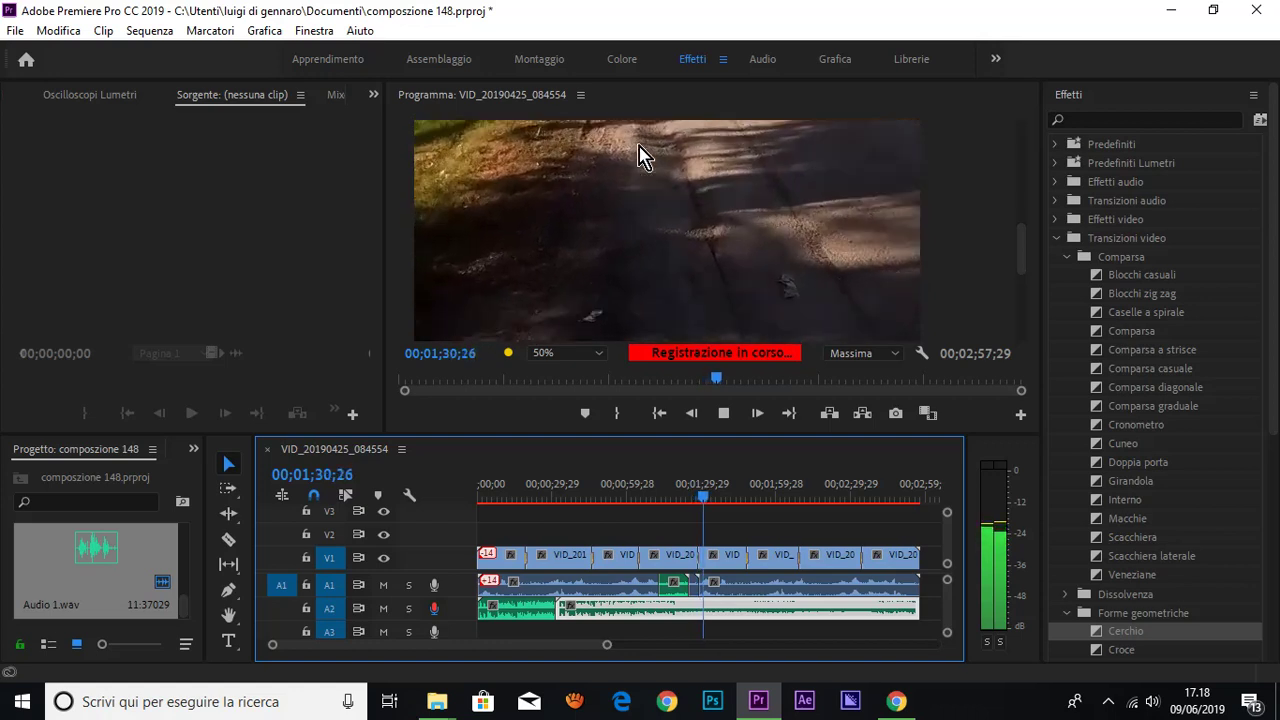
pyautogui.click(724, 413)
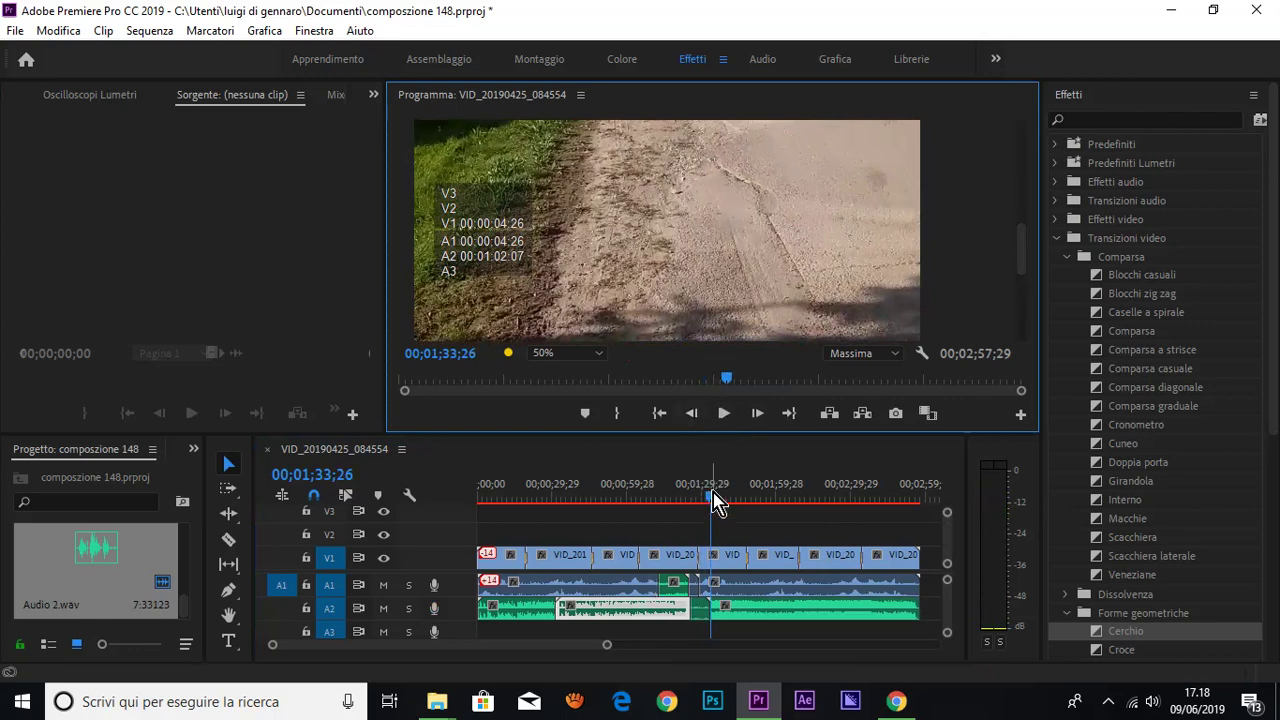
pyautogui.moveTo(712, 498); pyautogui.dragTo(691, 502)
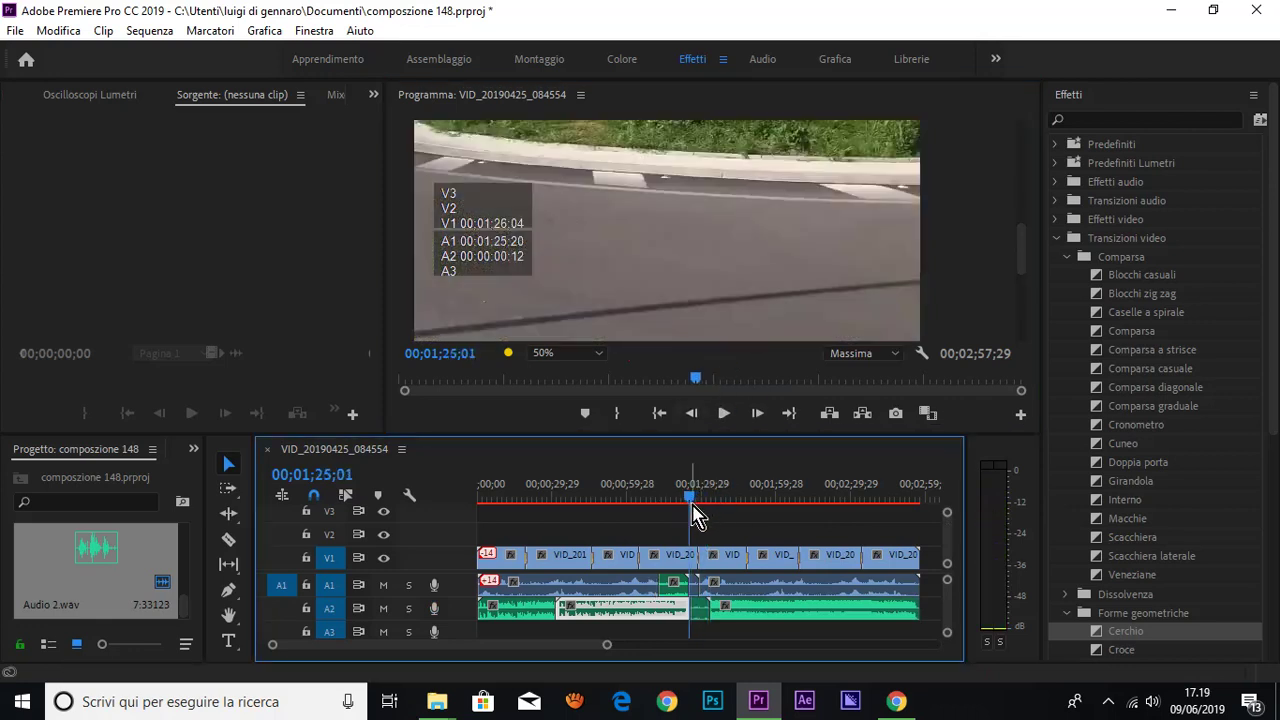
# - Play back the Audio 2.wav section on A2 to review it, then bring up the File menu
pyautogui.click(724, 413)
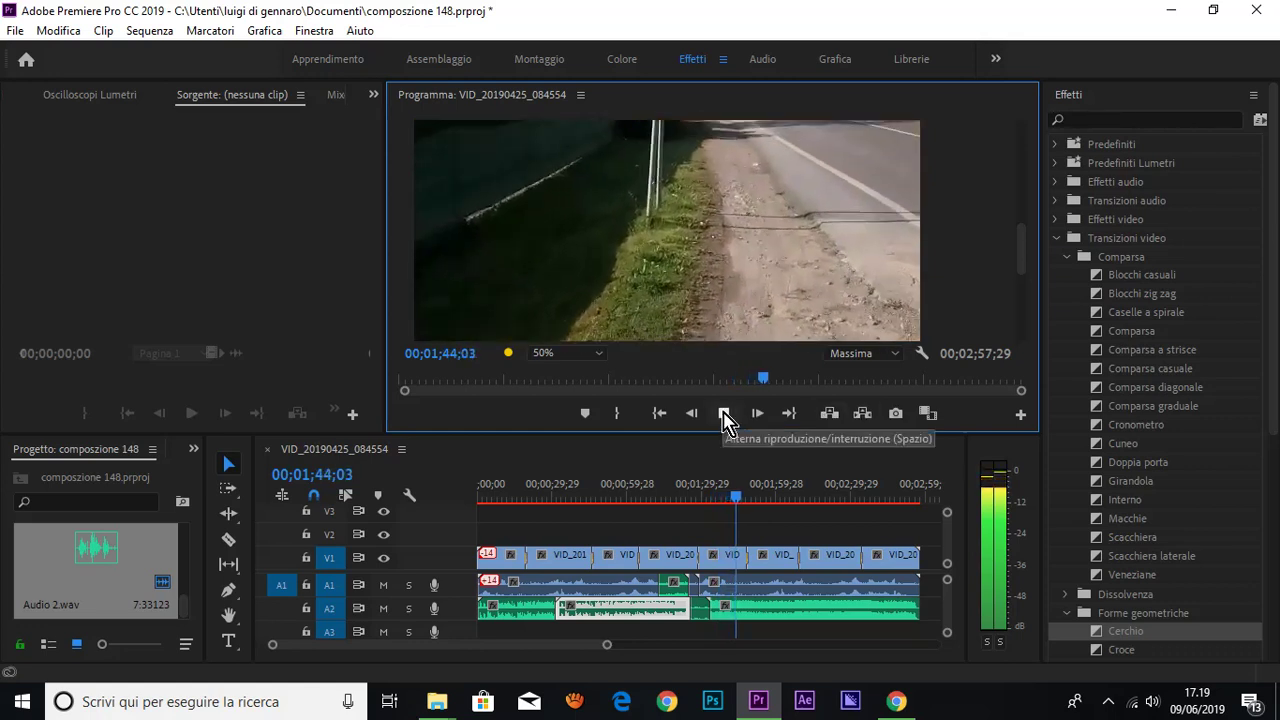
pyautogui.click(724, 416)
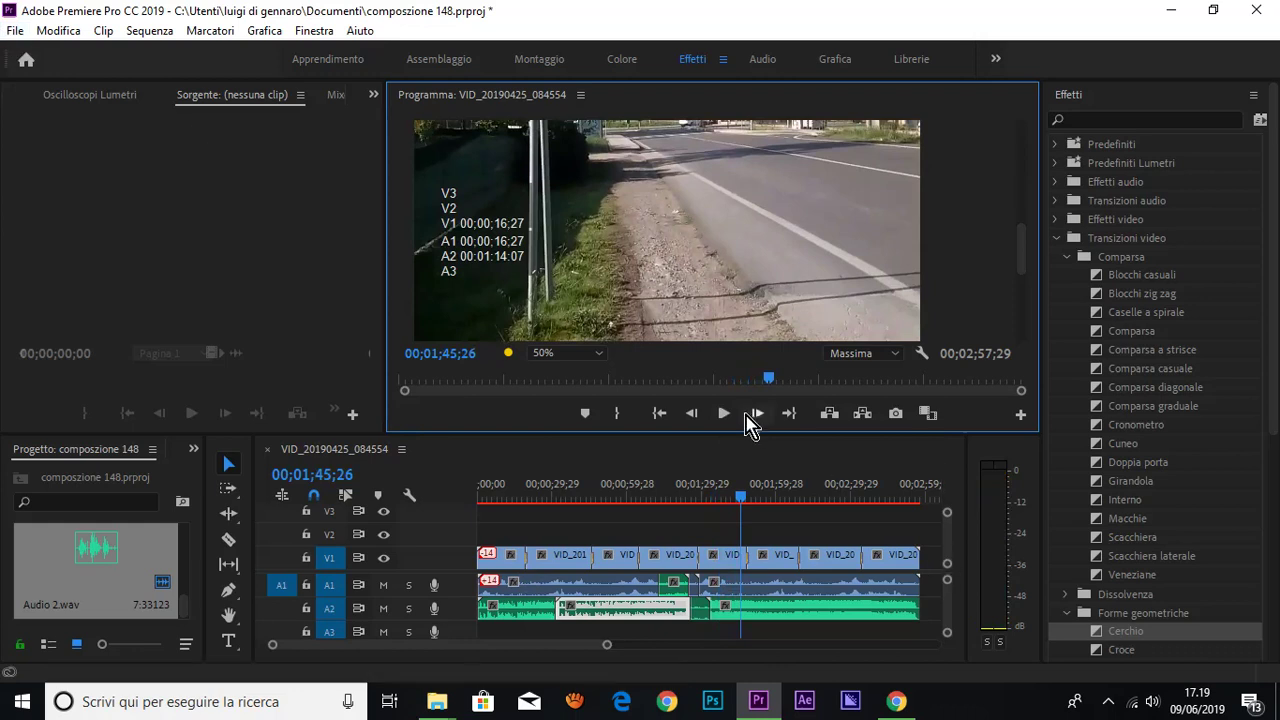
pyautogui.click(725, 414)
pyautogui.click(18, 32)
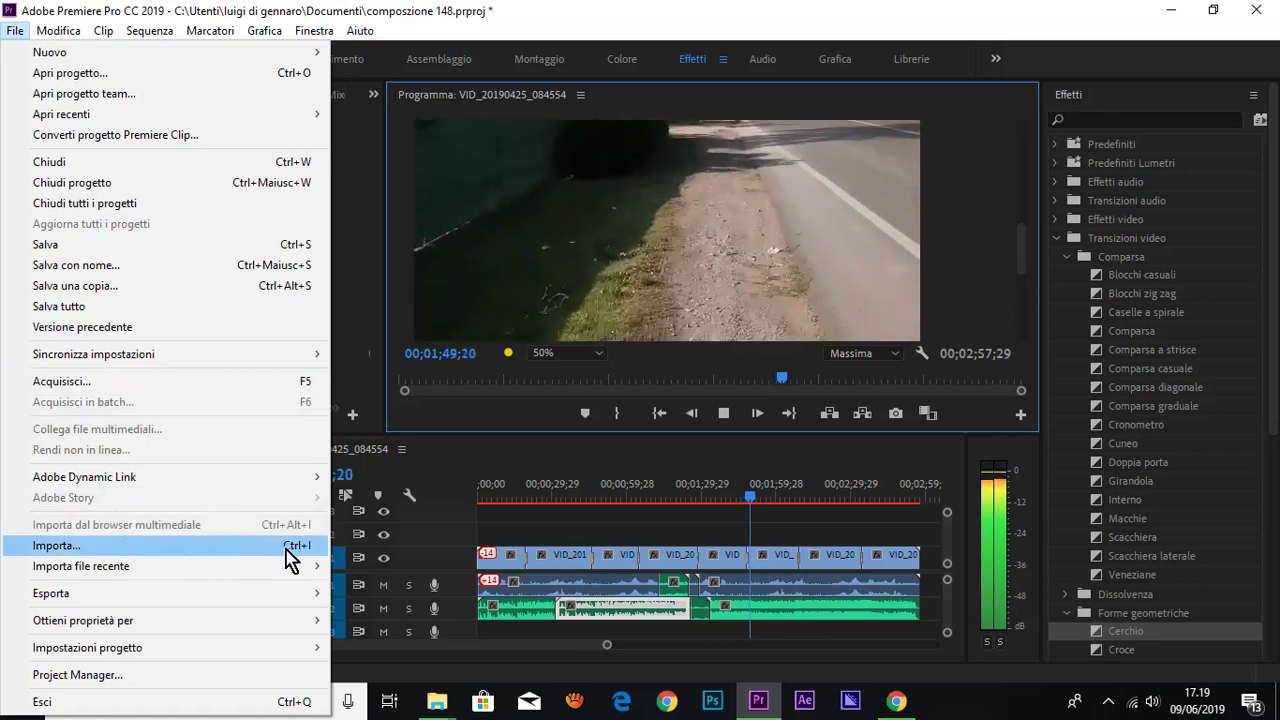
# - Import creata_con_illustrator_adobe.jpg from Immagini > IMMAGINI X EFFECTS into the project
pyautogui.click(305, 552)
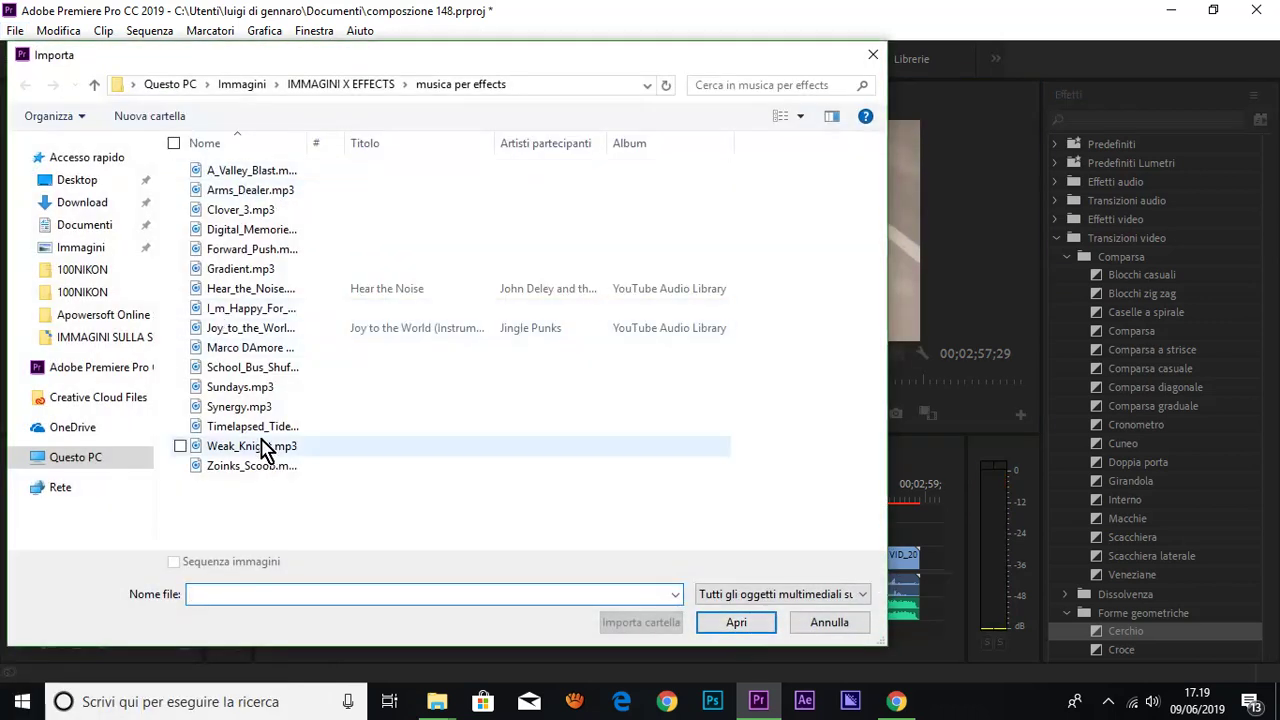
pyautogui.click(84, 249)
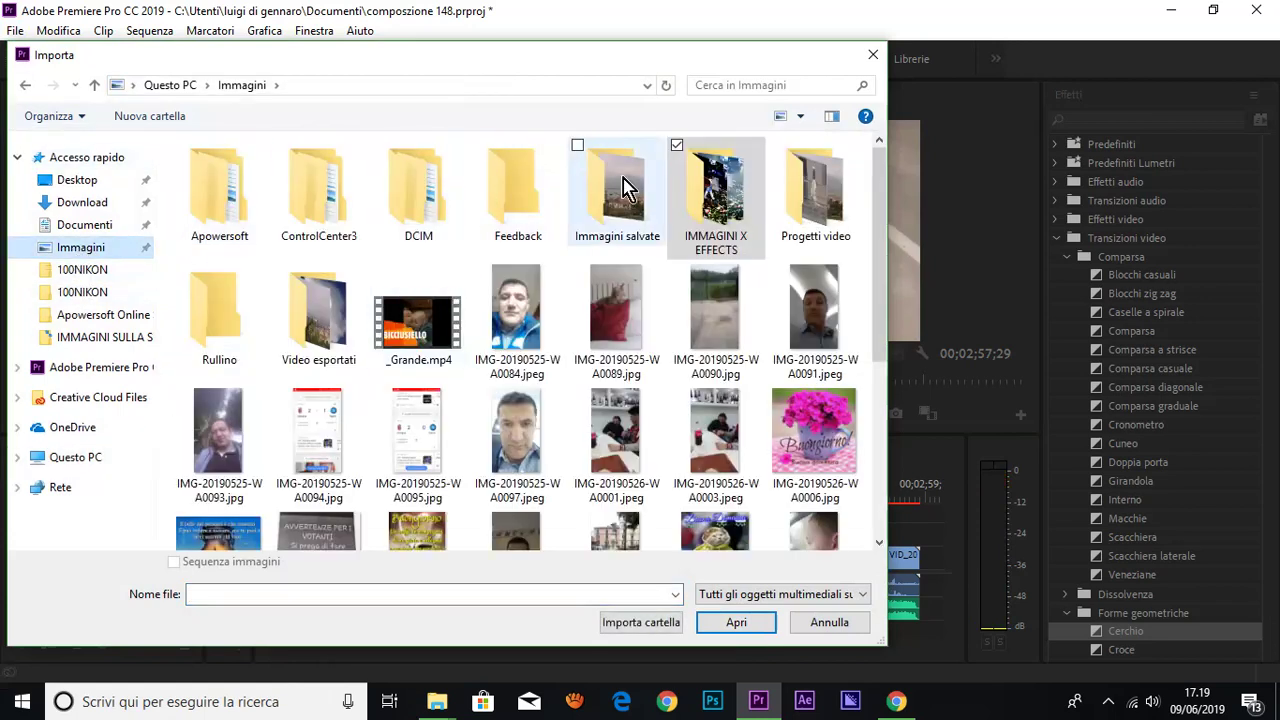
pyautogui.doubleClick(716, 194)
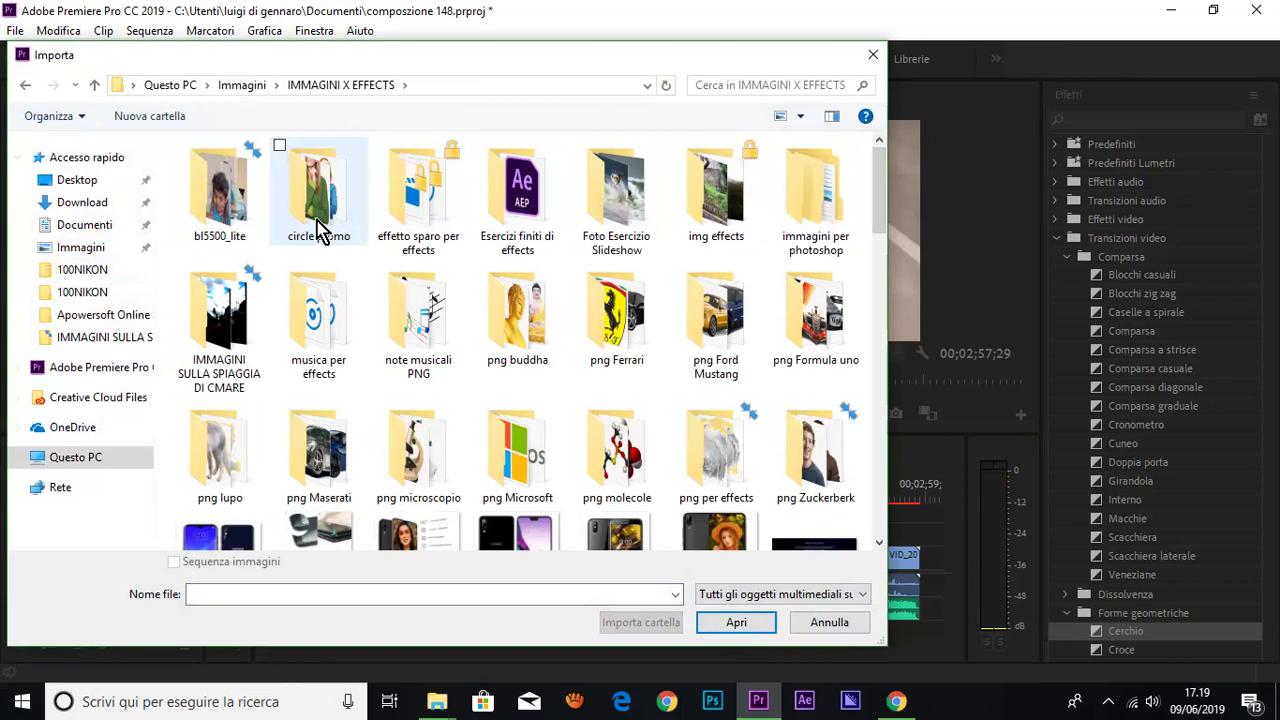
pyautogui.scroll(-5, 508, 372)
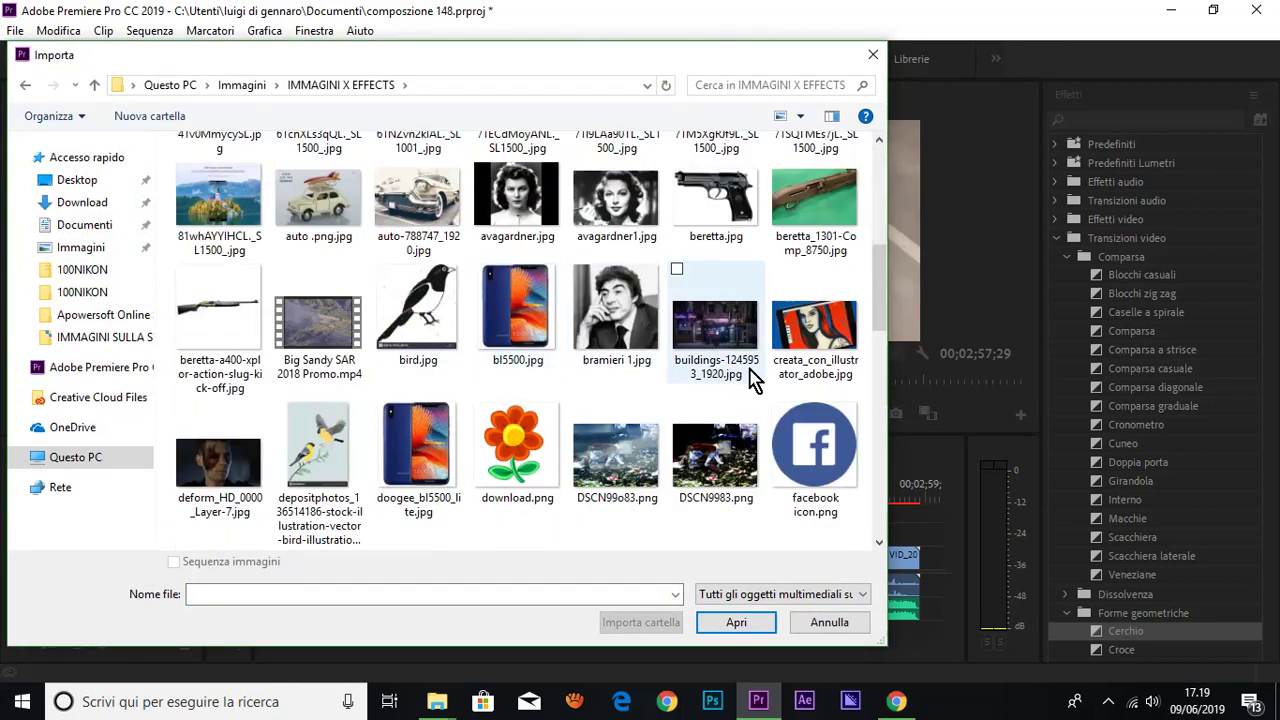
pyautogui.doubleClick(815, 320)
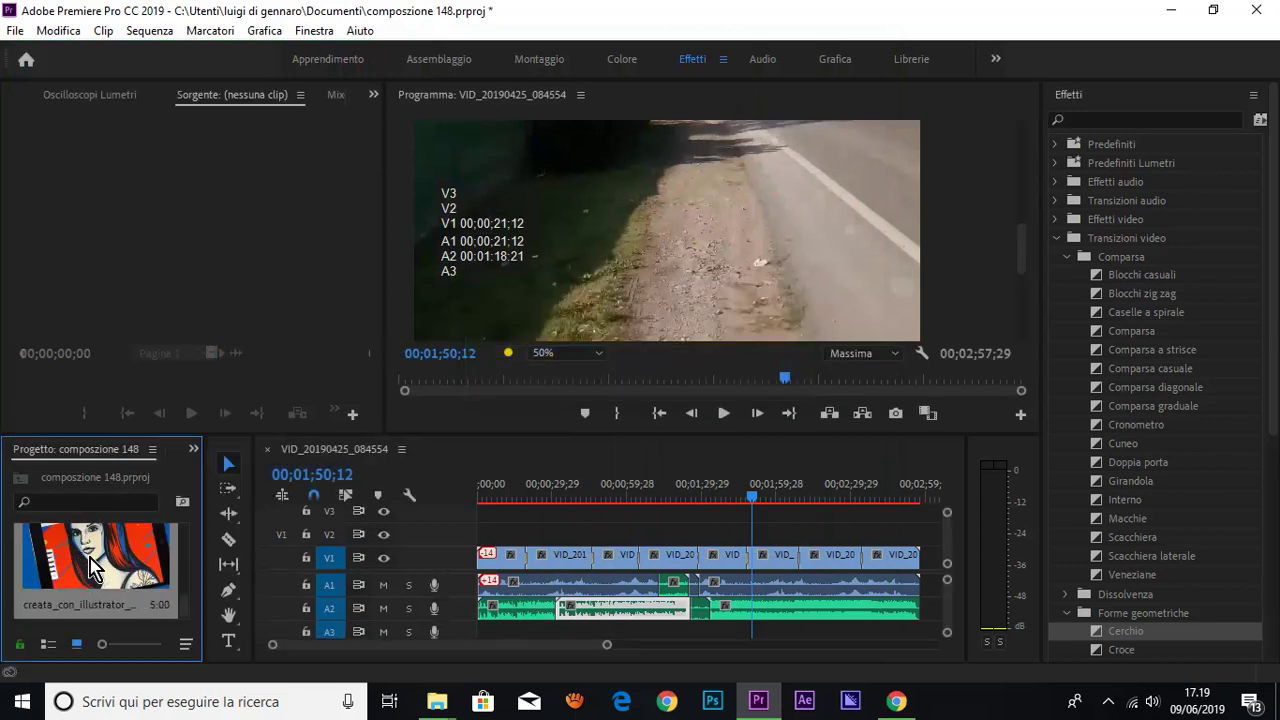
# - Drop the illustration onto V1 near 01;29 and play that section back to preview it
pyautogui.moveTo(92, 568)
pyautogui.mouseDown()
pyautogui.moveTo(712, 566)
pyautogui.moveTo(704, 557)
pyautogui.mouseUp()
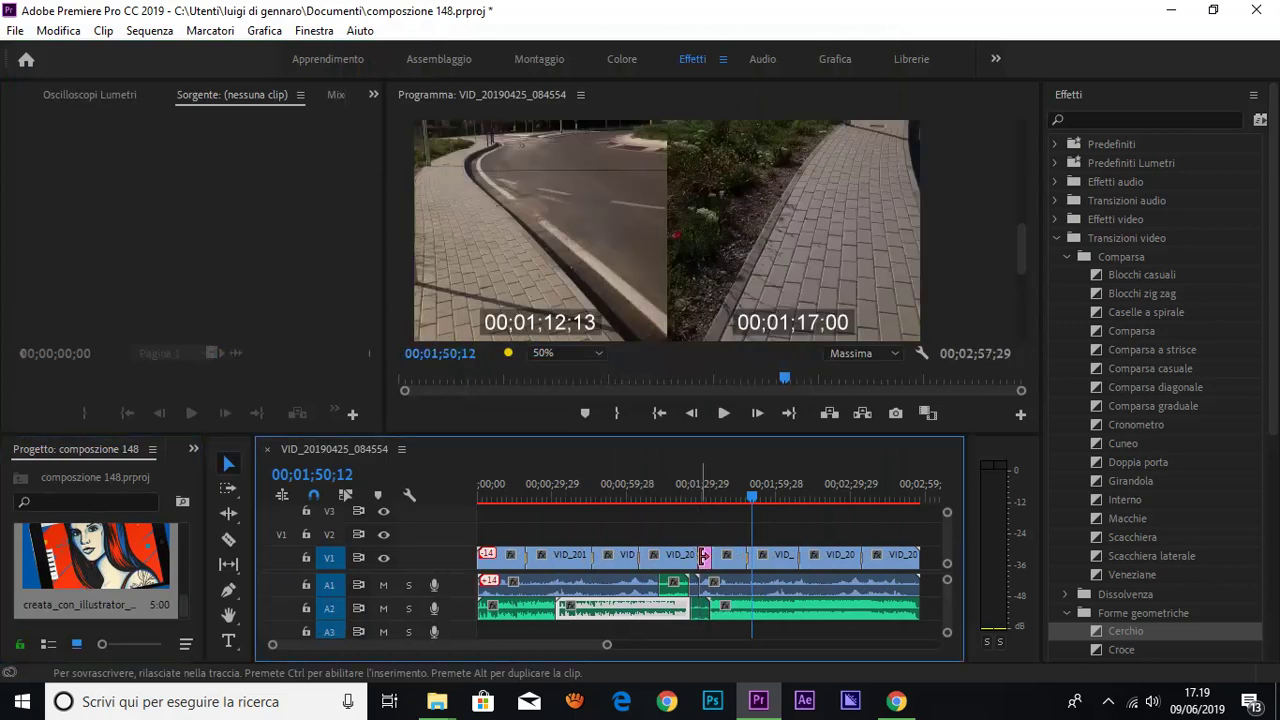
pyautogui.click(752, 492)
pyautogui.moveTo(756, 497); pyautogui.dragTo(691, 497)
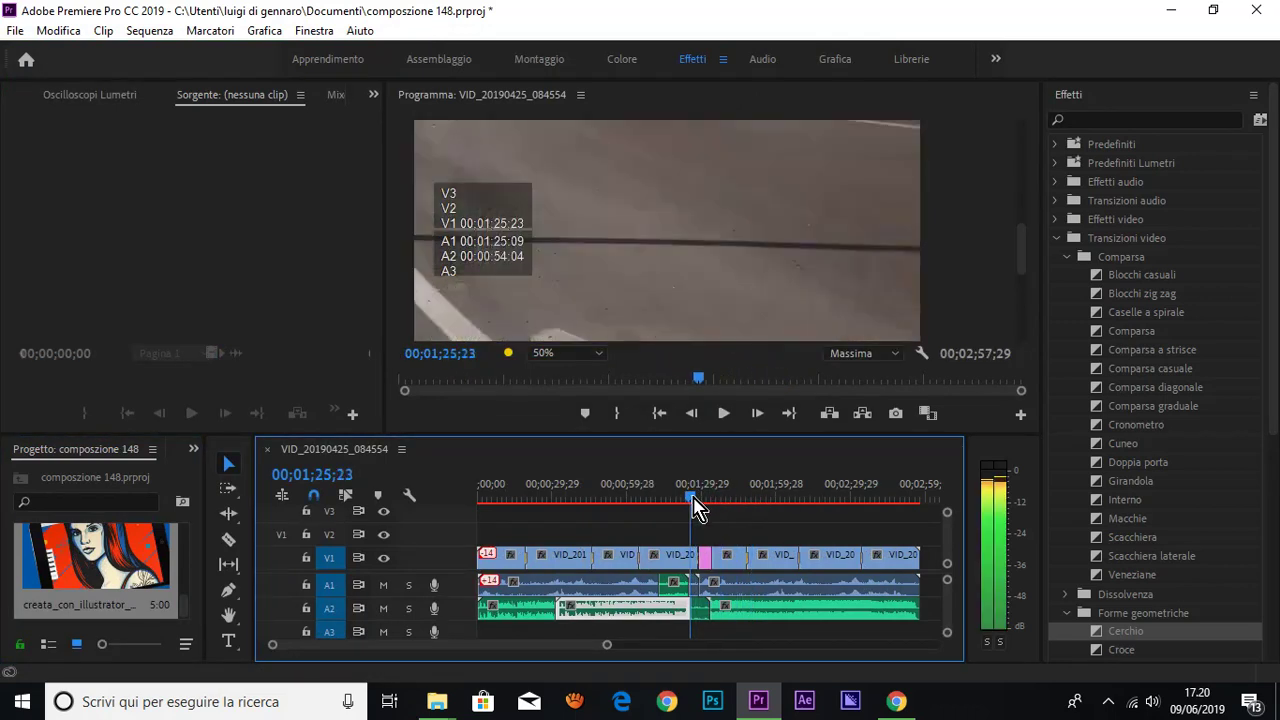
pyautogui.click(726, 415)
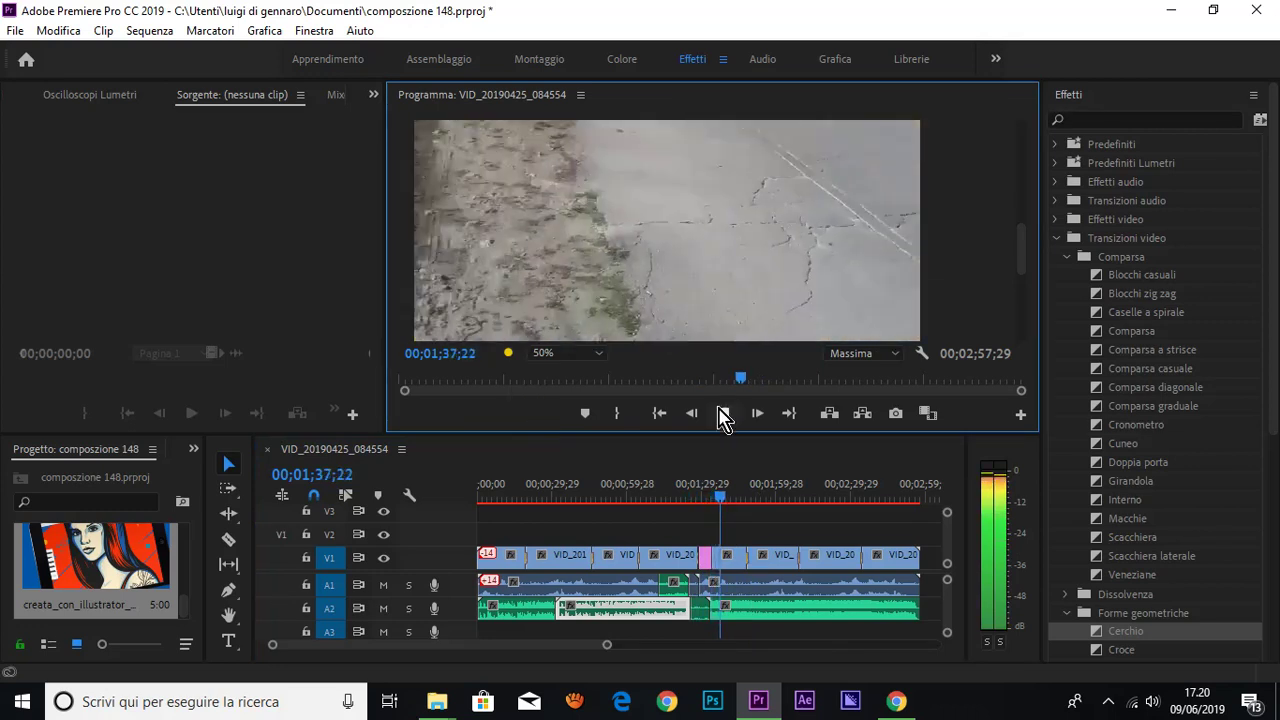
pyautogui.click(724, 415)
pyautogui.moveTo(724, 505); pyautogui.dragTo(703, 500)
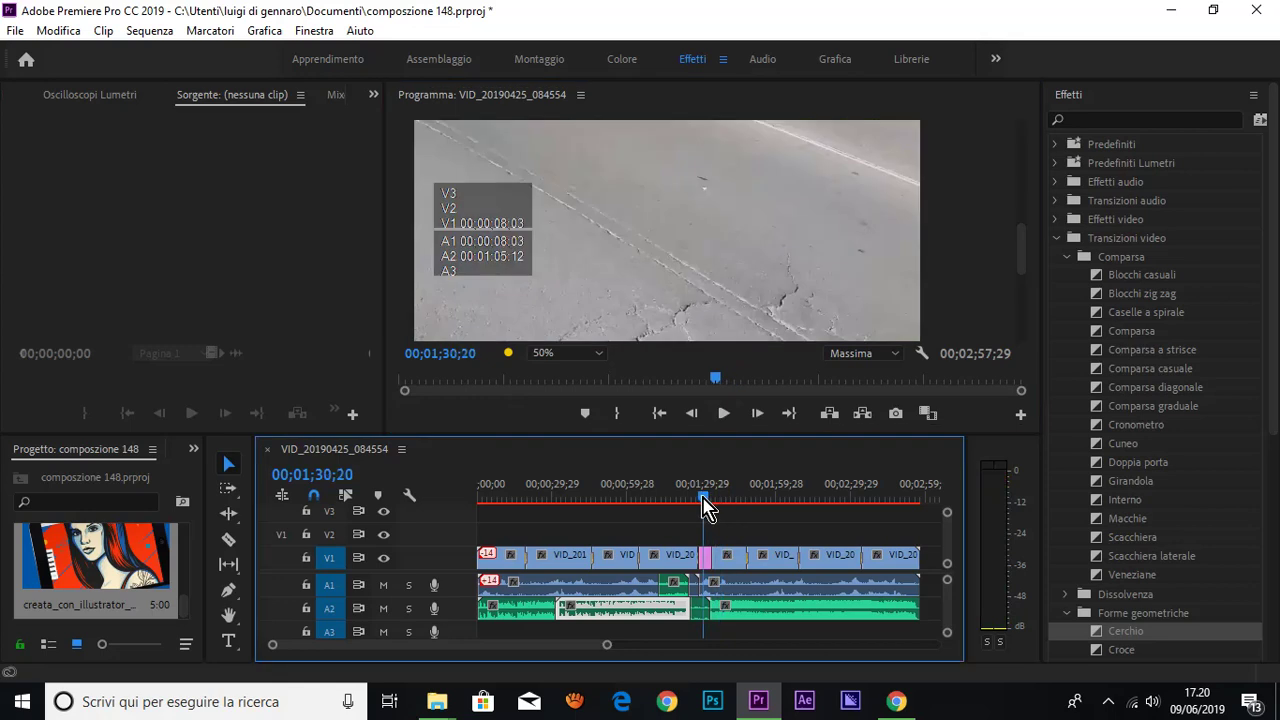
pyautogui.press('Left')
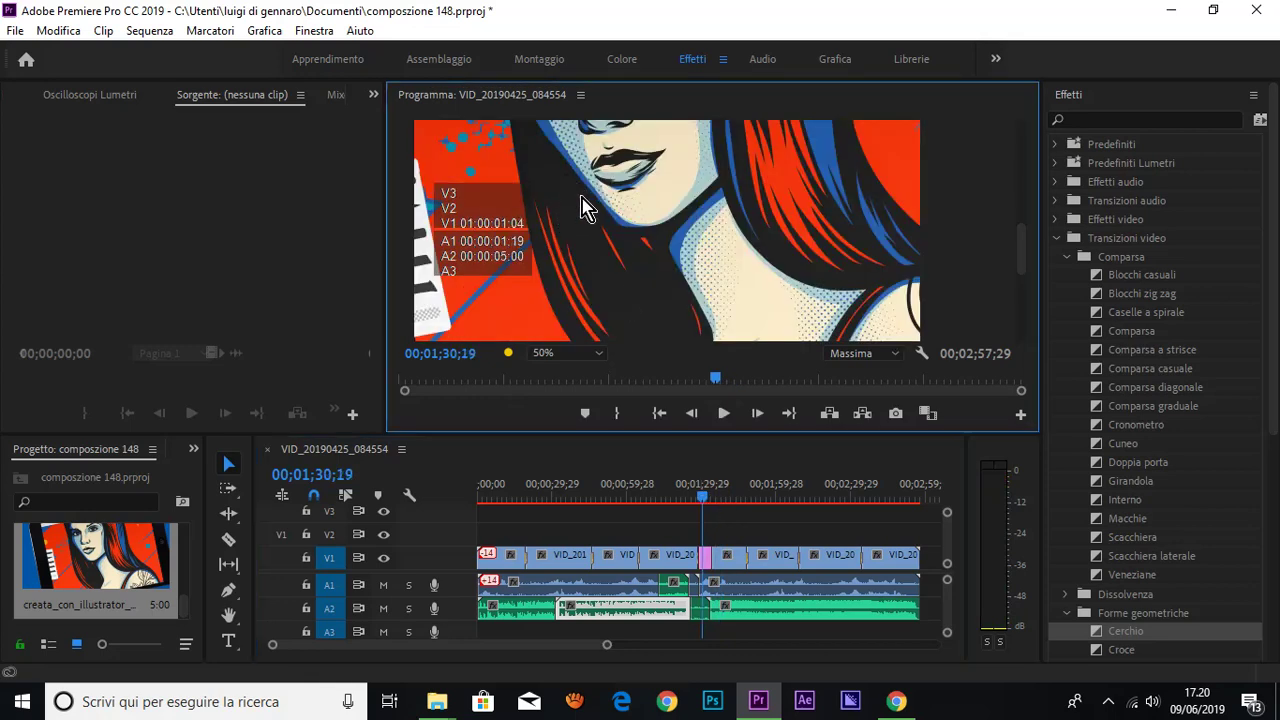
# - Move the illustration up to V2 at 00;01;30;19 and extend the V1 road clip into the gap
pyautogui.moveTo(706, 558); pyautogui.dragTo(708, 533)
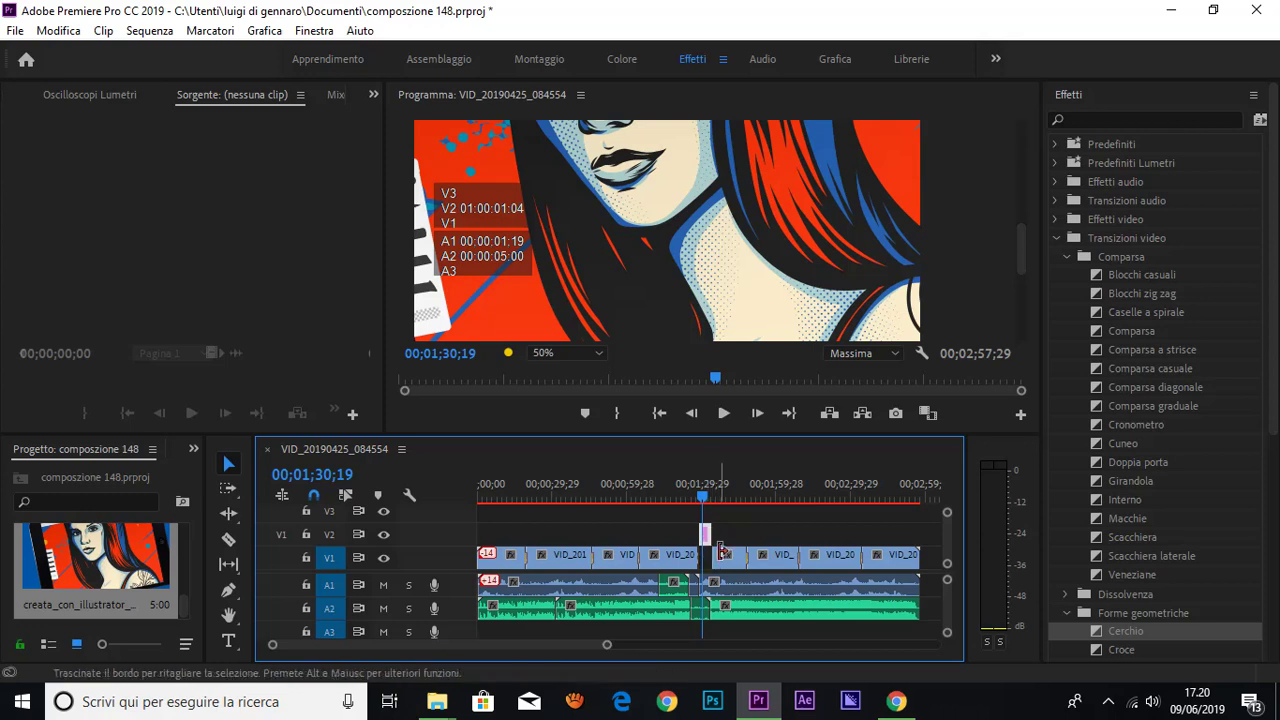
pyautogui.moveTo(708, 558); pyautogui.dragTo(700, 560)
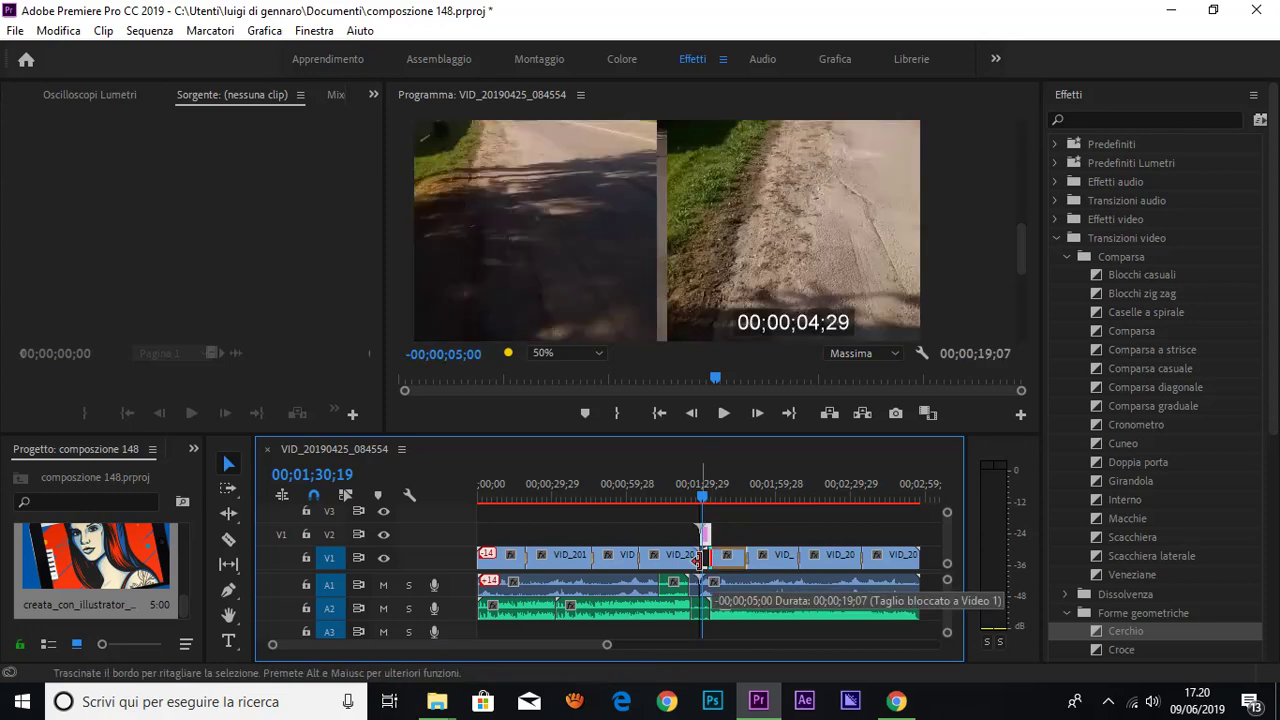
pyautogui.moveTo(702, 560)
pyautogui.mouseDown()
pyautogui.moveTo(712, 543)
pyautogui.moveTo(733, 547)
pyautogui.moveTo(714, 549)
pyautogui.mouseUp()
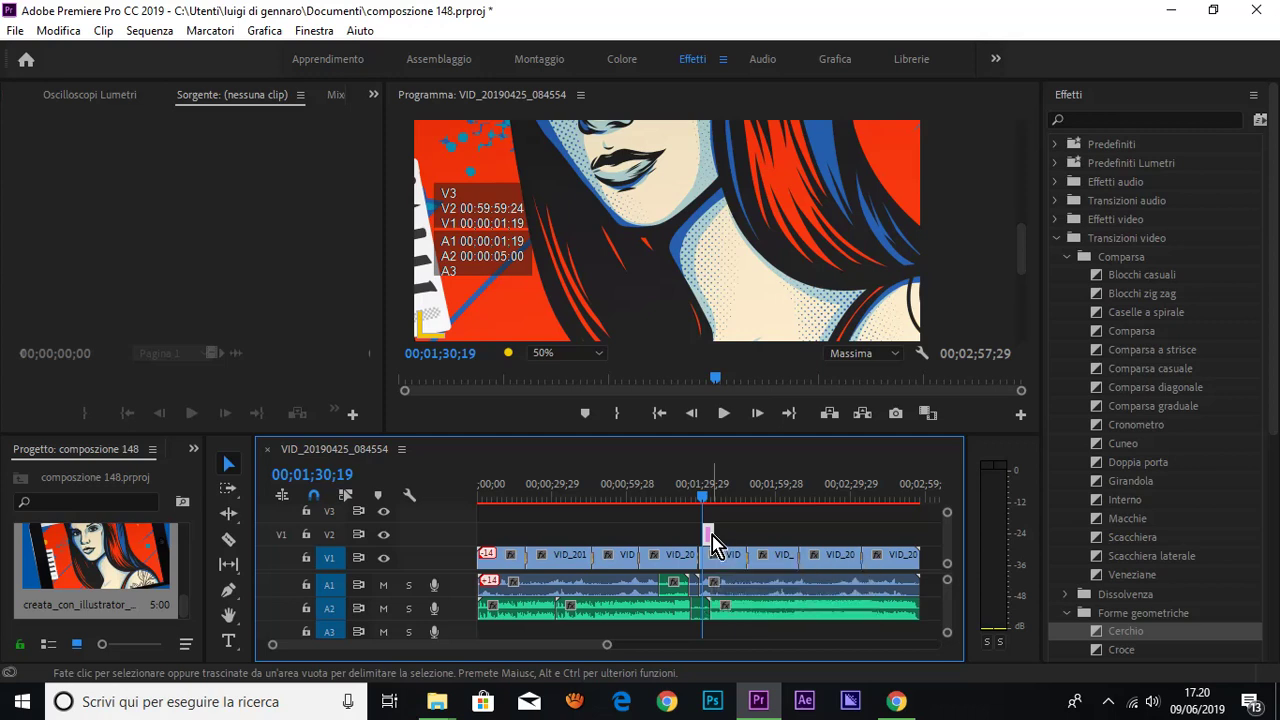
pyautogui.click(660, 265)
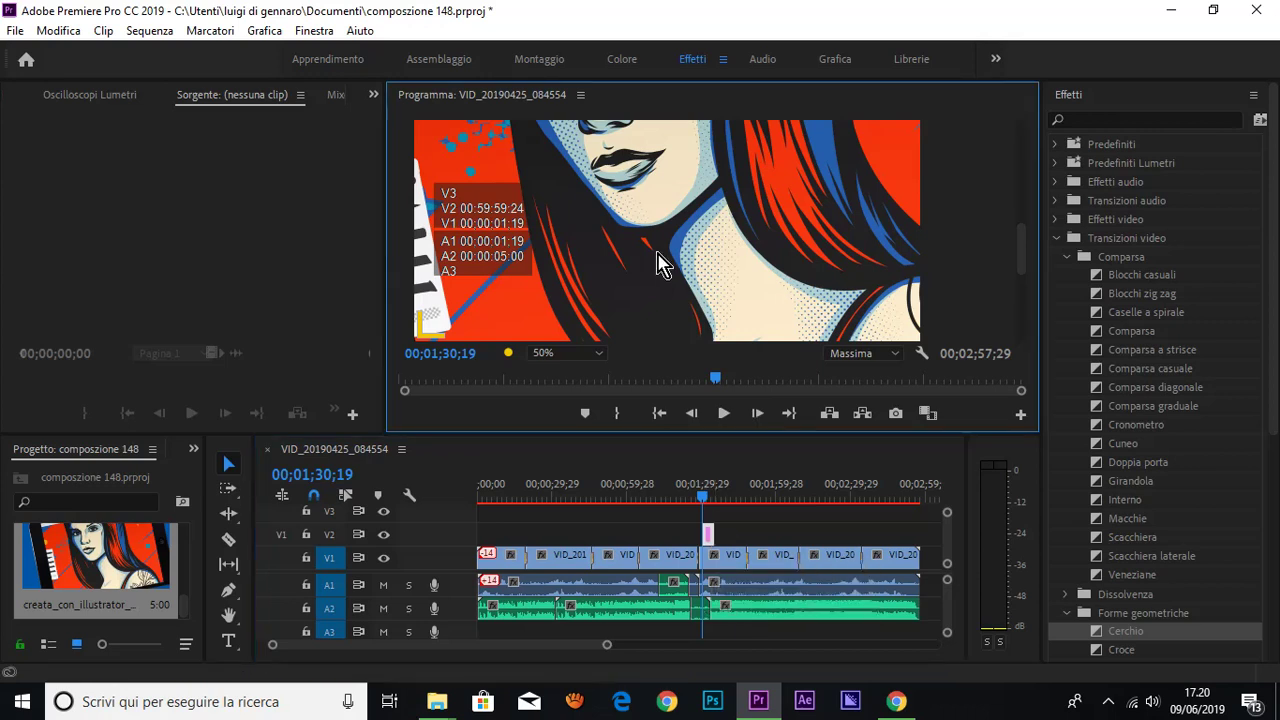
# - Scale the illustration down in the Program monitor and place it as an inset in the top-left corner
pyautogui.moveTo(1020, 248)
pyautogui.mouseDown()
pyautogui.moveTo(1010, 120)
pyautogui.moveTo(1013, 178)
pyautogui.mouseUp()
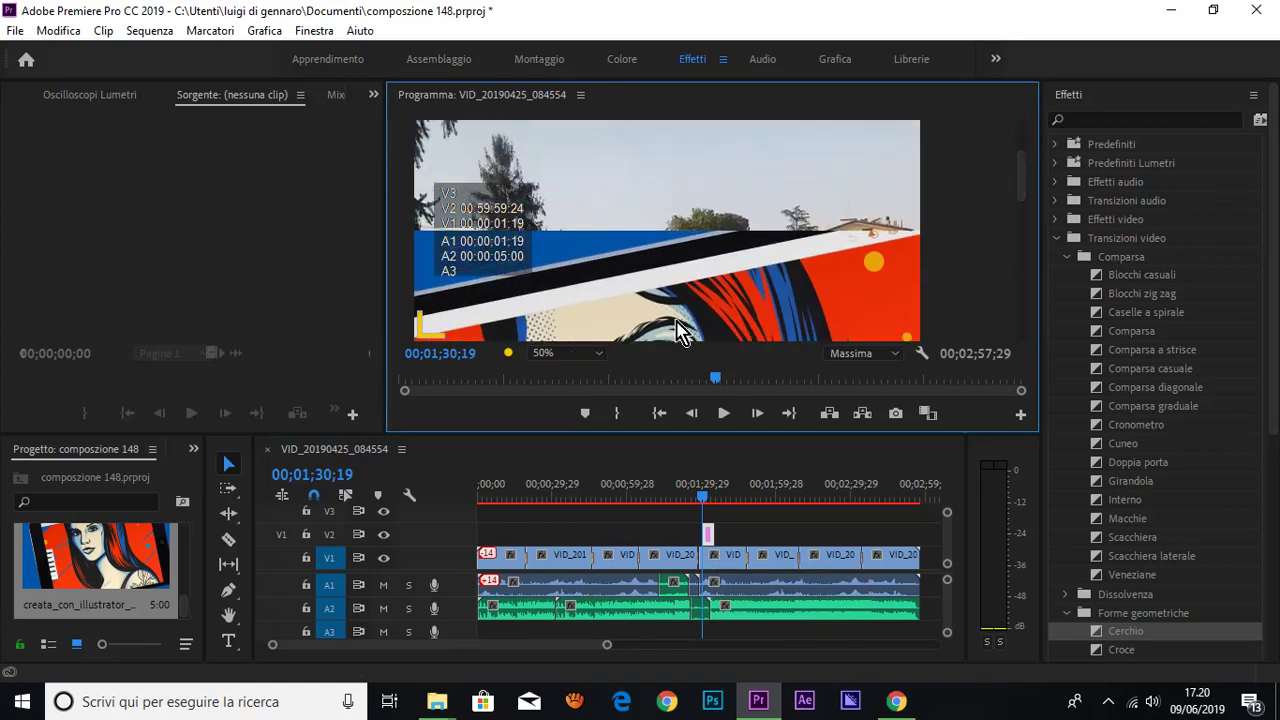
pyautogui.click(616, 256)
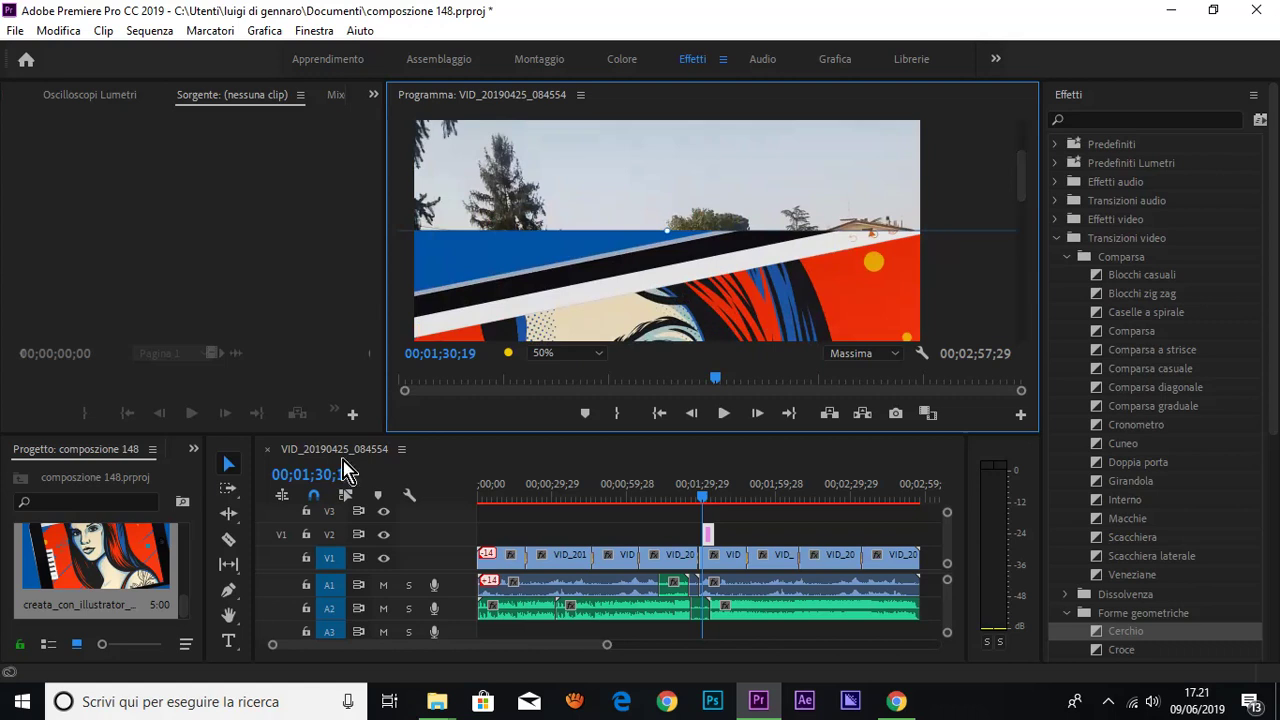
pyautogui.click(228, 488)
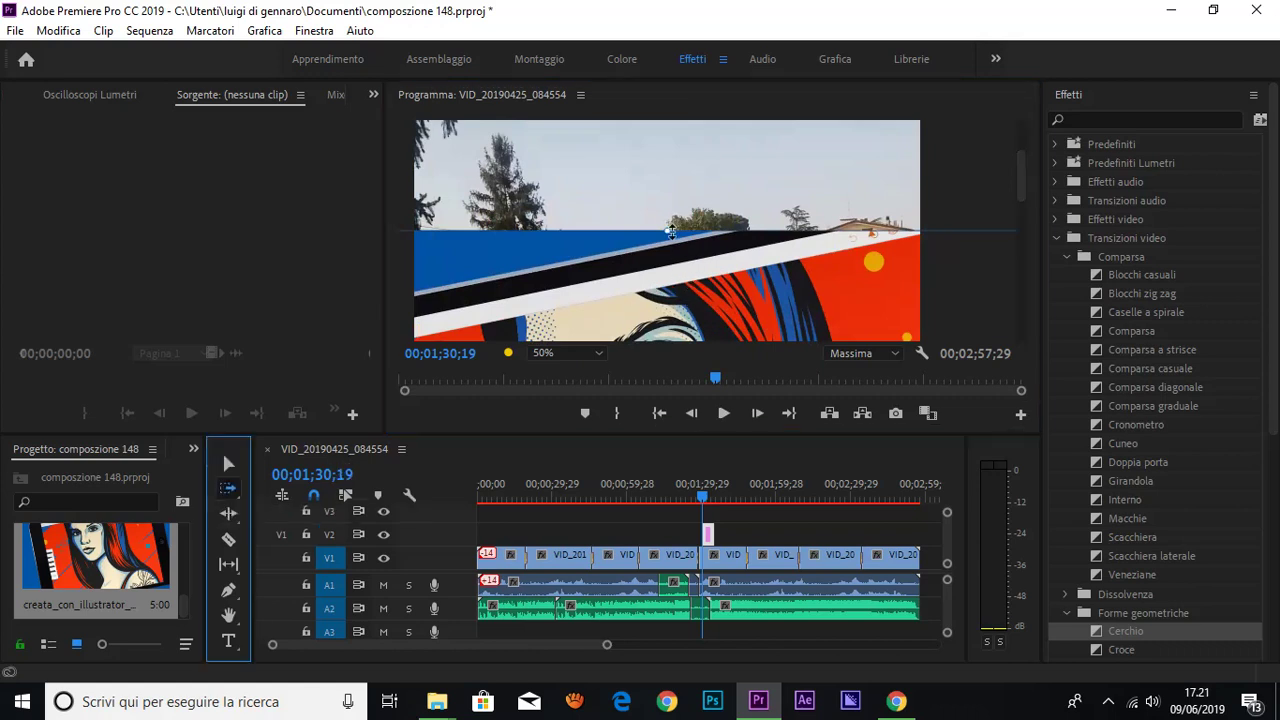
pyautogui.moveTo(668, 231)
pyautogui.mouseDown()
pyautogui.moveTo(670, 302)
pyautogui.moveTo(651, 222)
pyautogui.mouseUp()
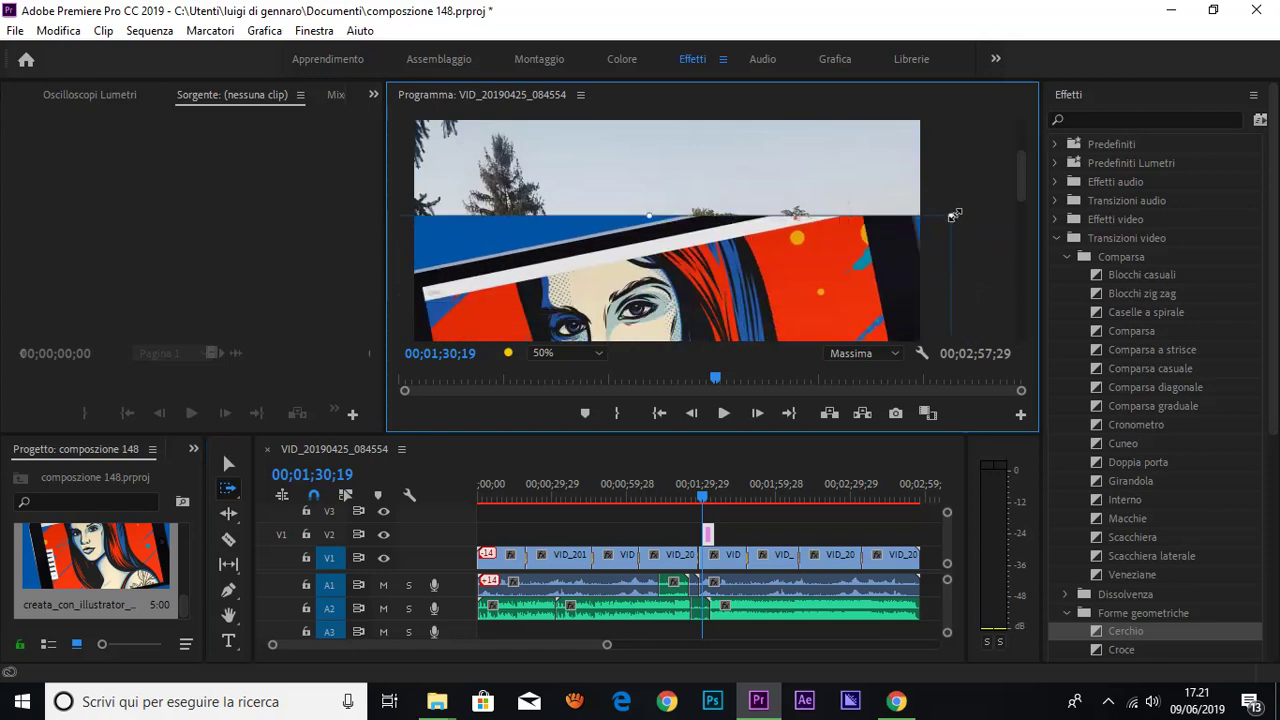
pyautogui.moveTo(955, 214); pyautogui.dragTo(770, 195)
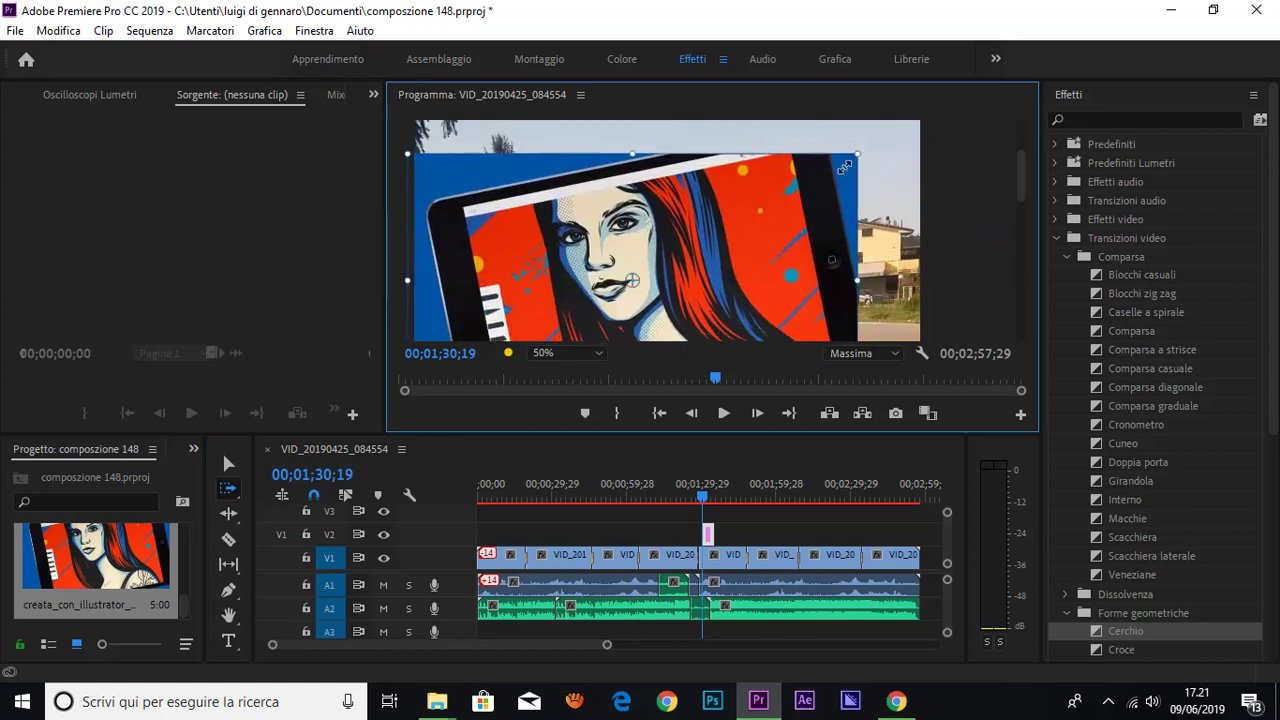
pyautogui.moveTo(844, 167); pyautogui.dragTo(724, 229)
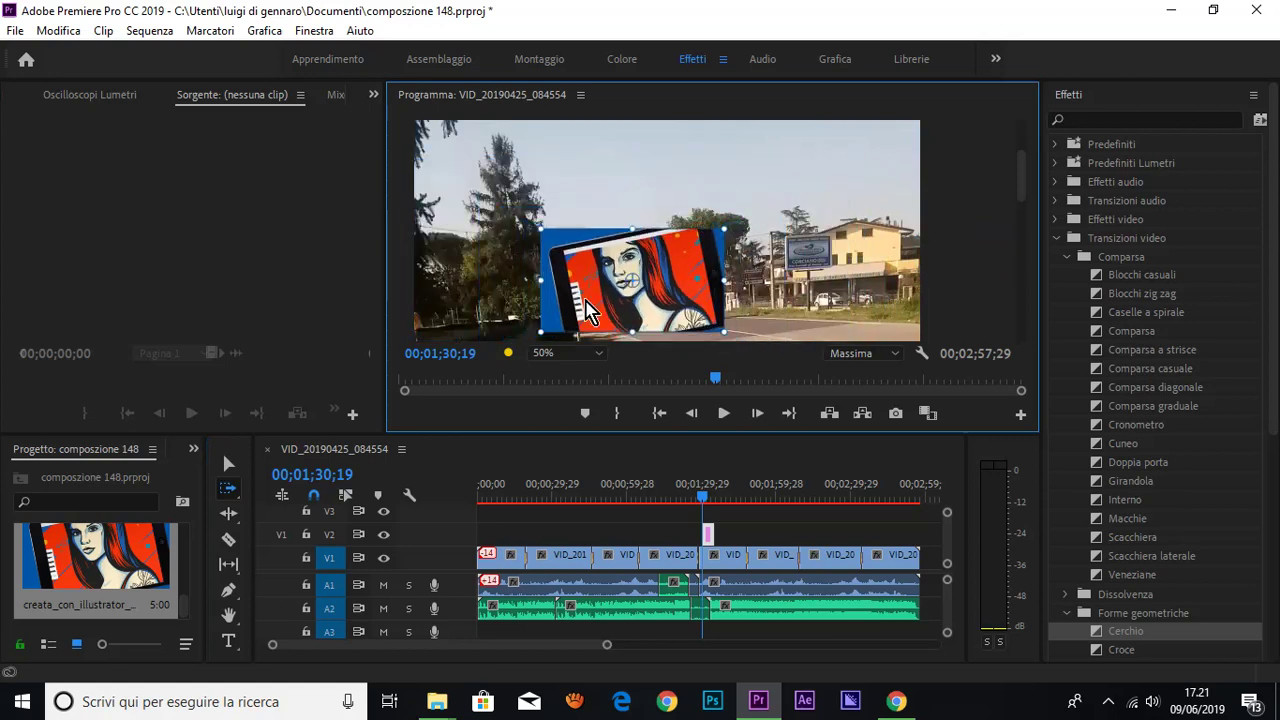
pyautogui.moveTo(587, 310); pyautogui.dragTo(783, 205)
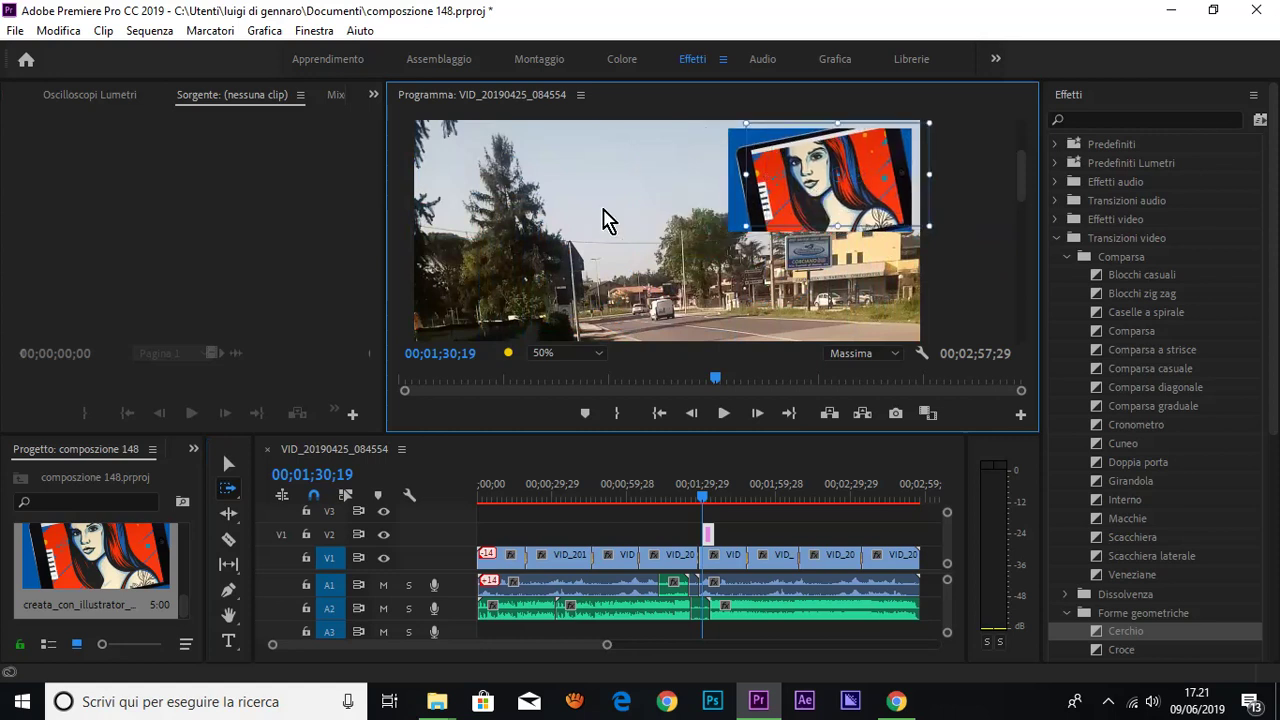
pyautogui.moveTo(605, 220); pyautogui.dragTo(473, 197)
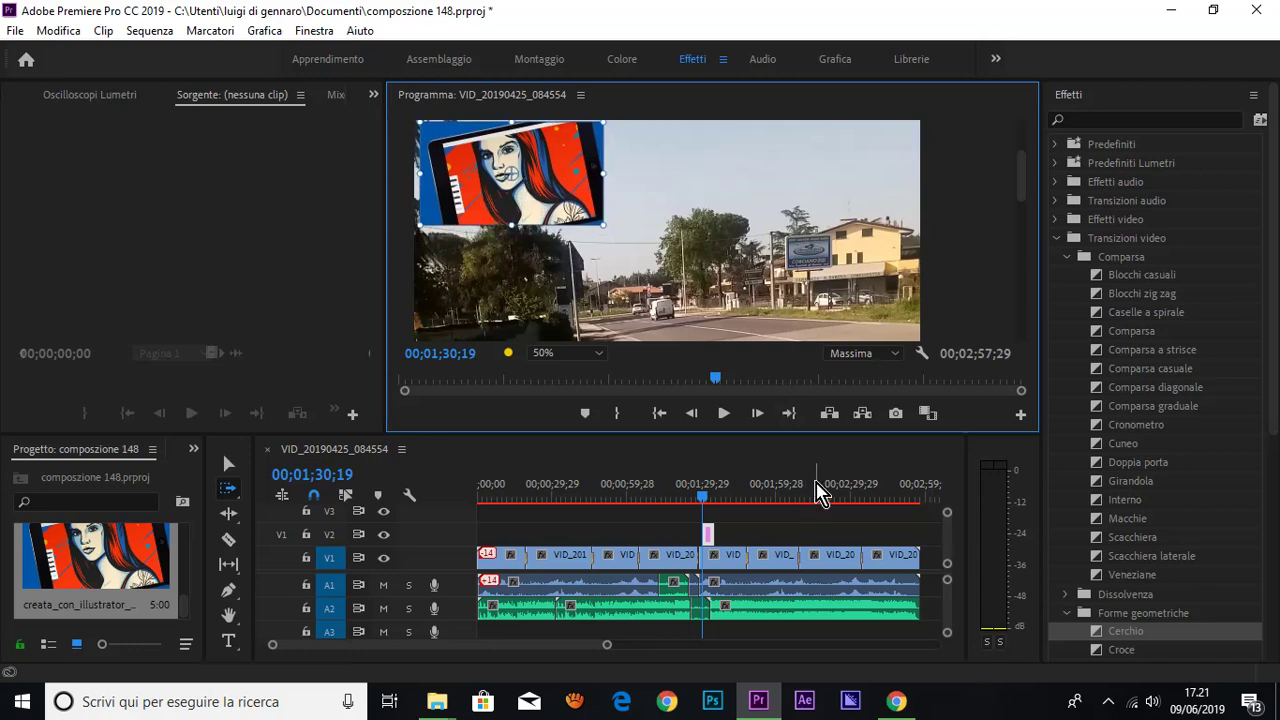
# - Play the sequence, rewatching the illustration overlay section, then bring up the File menu
pyautogui.click(700, 510)
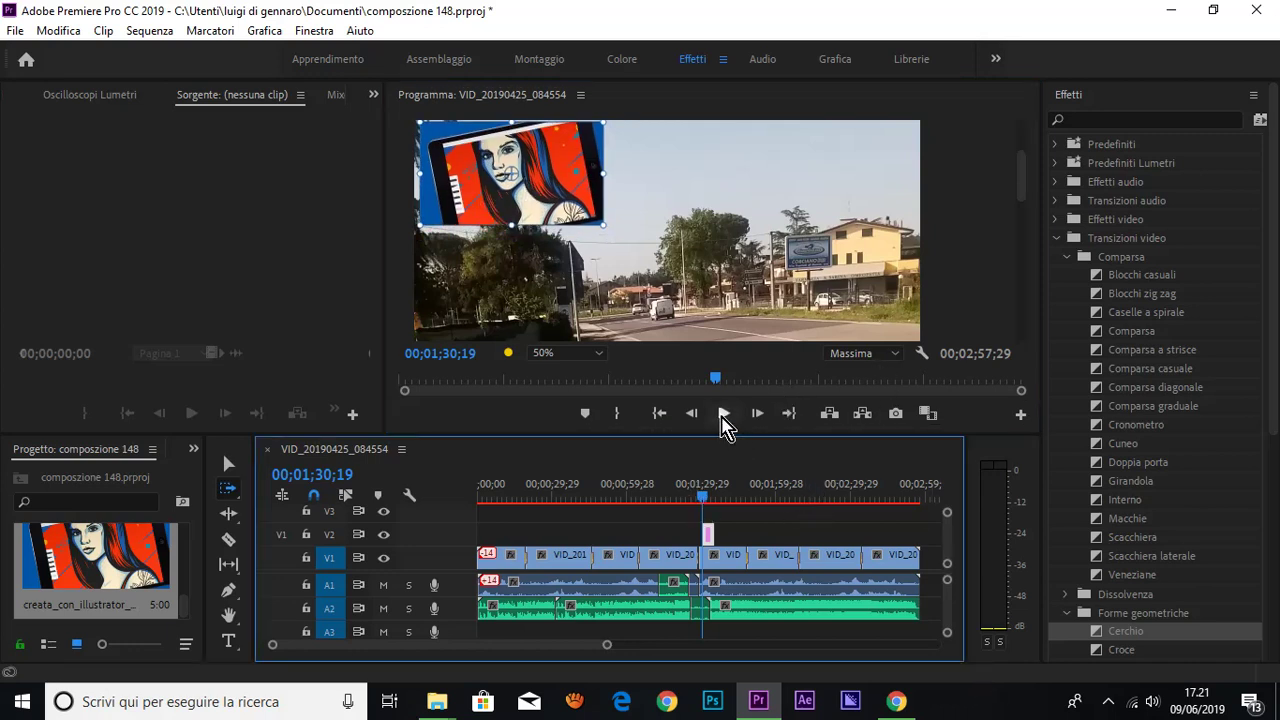
pyautogui.click(723, 413)
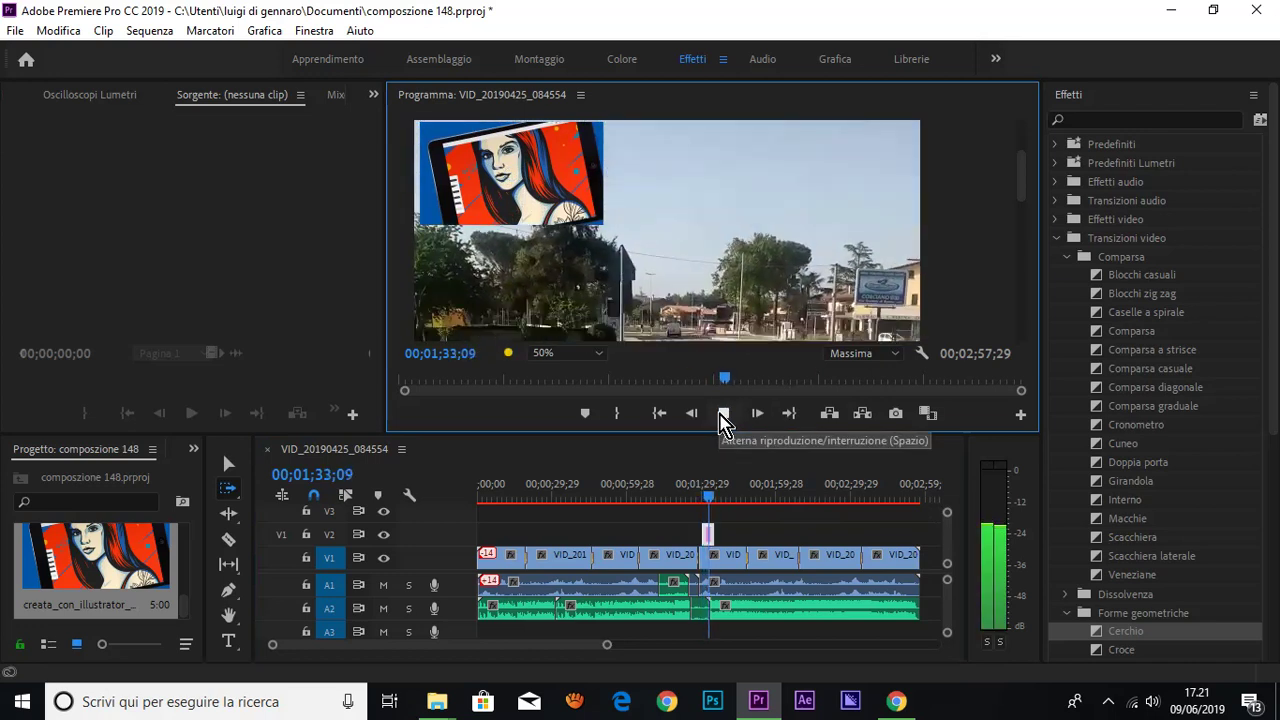
pyautogui.doubleClick(723, 413)
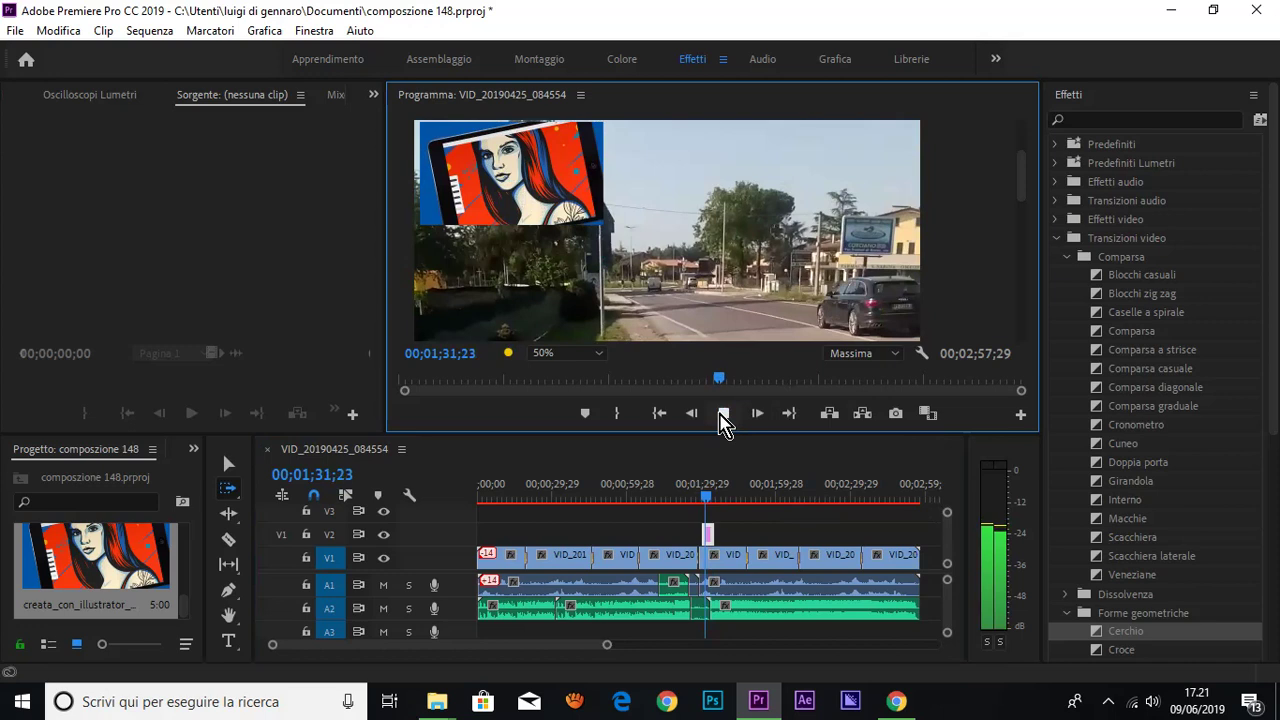
pyautogui.doubleClick(721, 412)
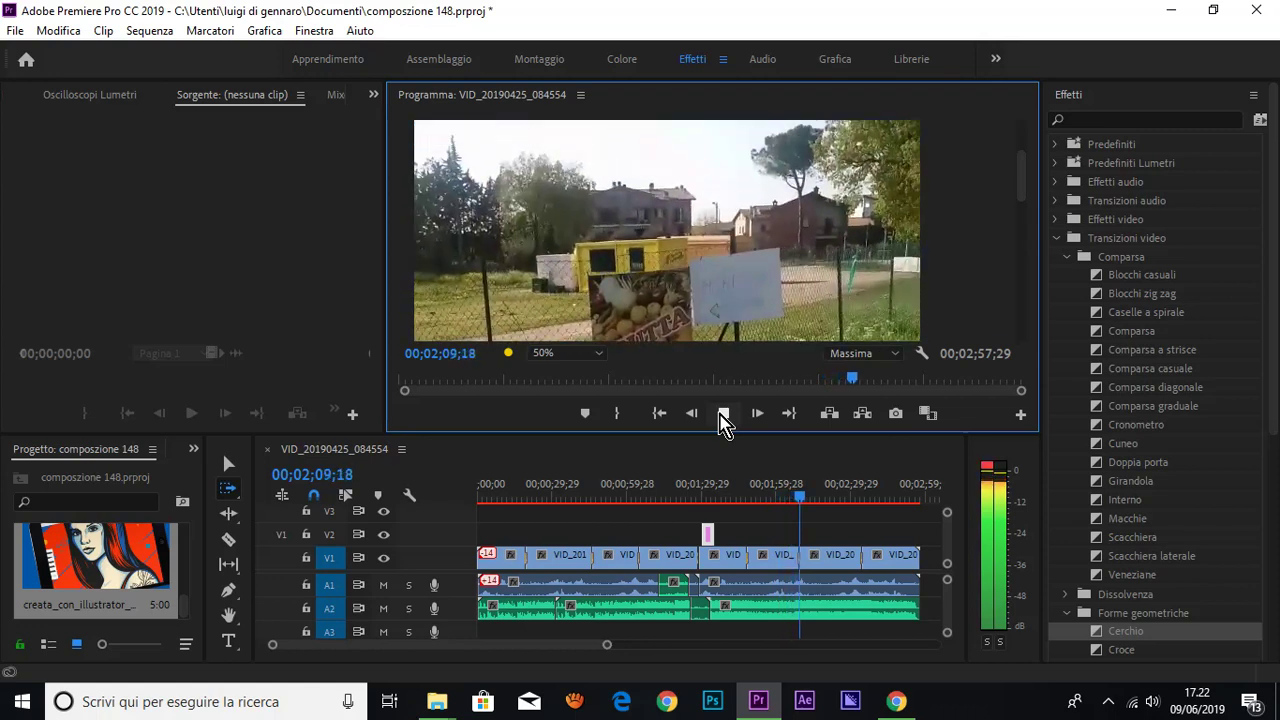
pyautogui.click(725, 420)
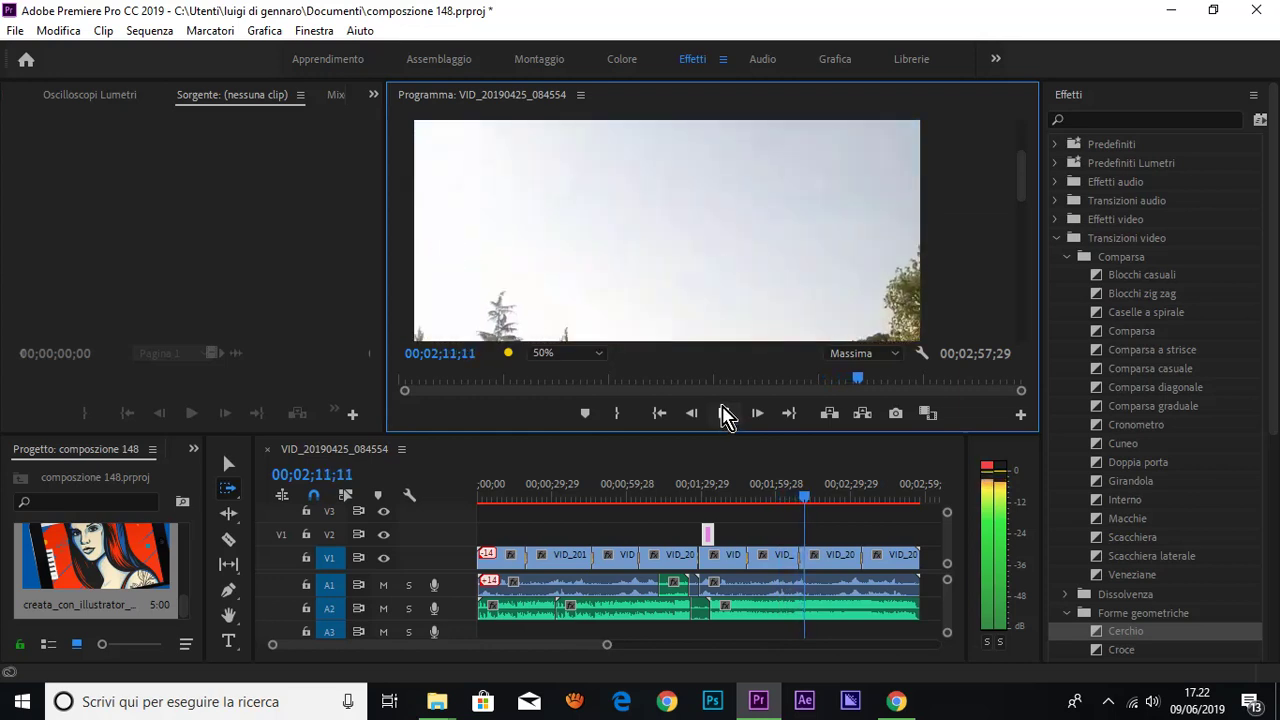
pyautogui.click(725, 418)
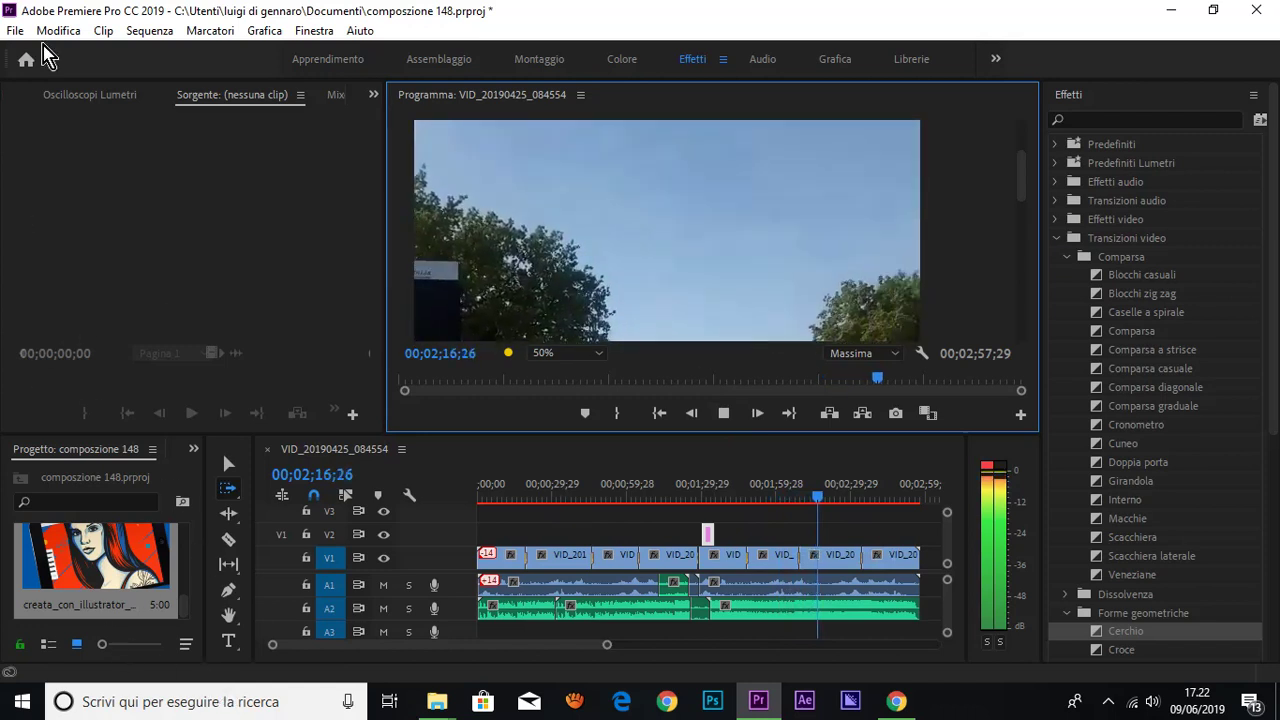
pyautogui.click(17, 30)
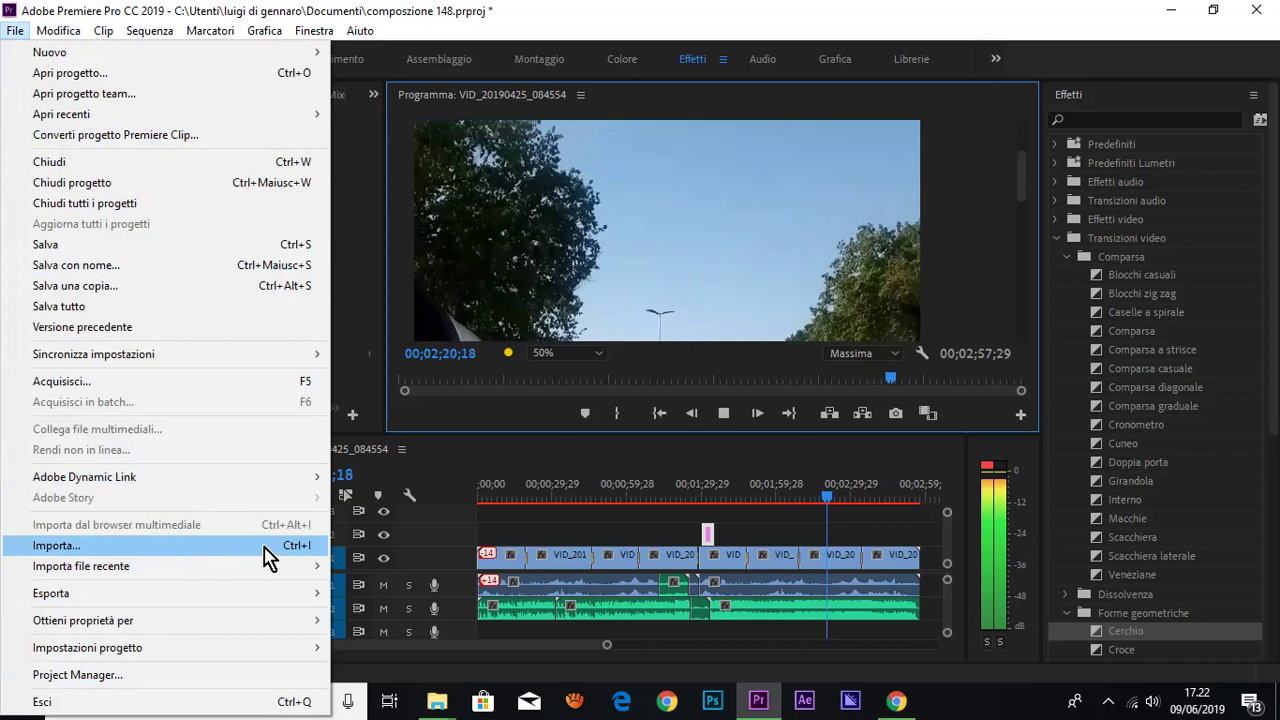
# - Import maserati_PNG60.png from IMMAGINI X EFFECTS > png Maserati into the project
pyautogui.click(268, 558)
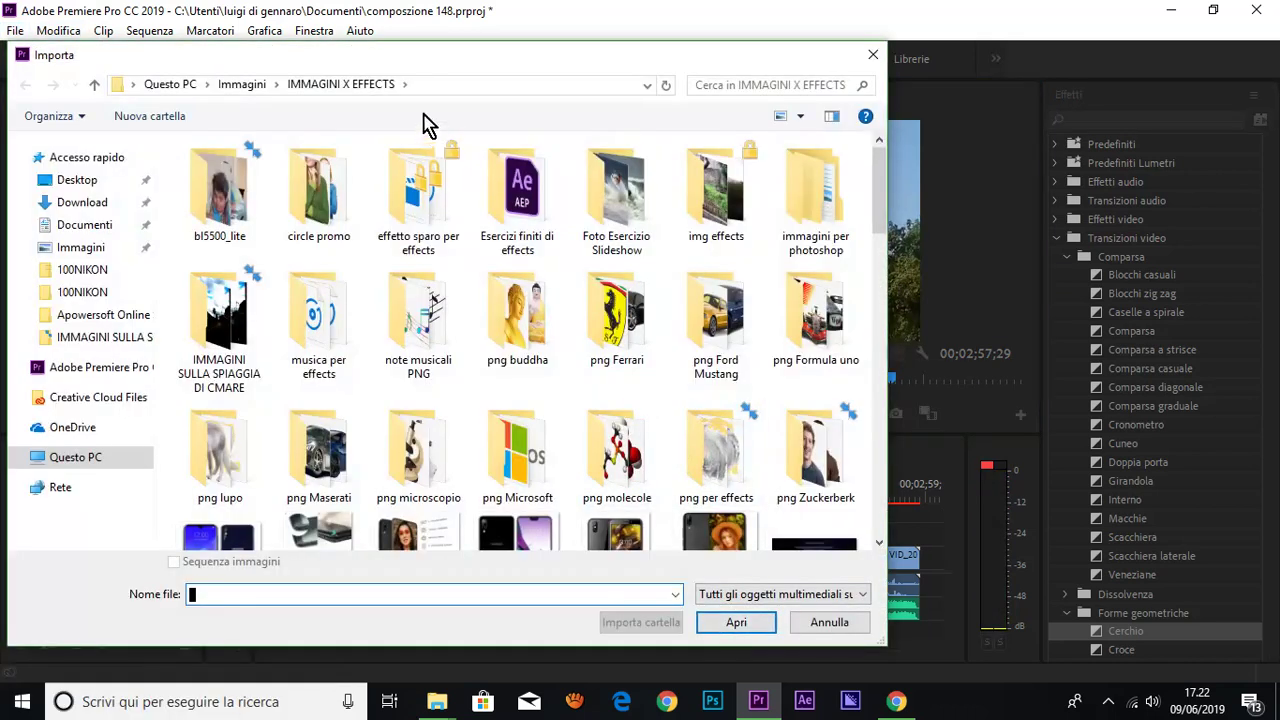
pyautogui.doubleClick(712, 185)
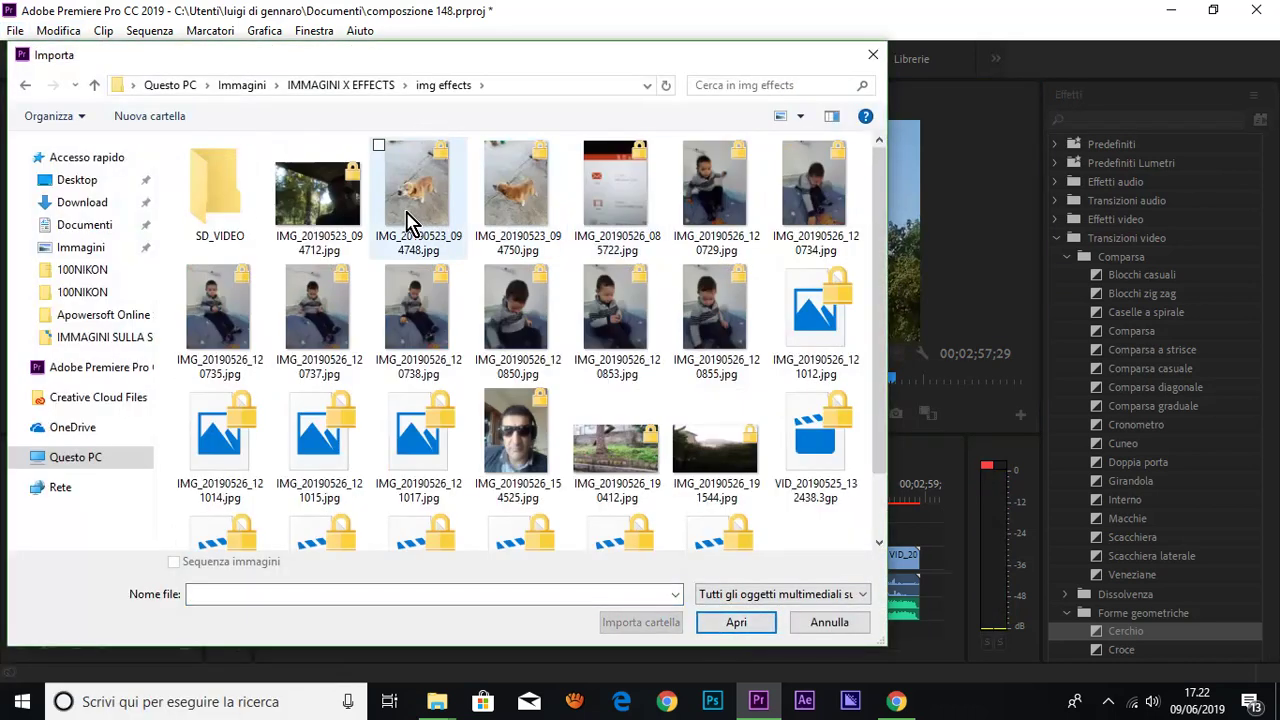
pyautogui.scroll(-1, 457, 443)
pyautogui.scroll(1, 455, 440)
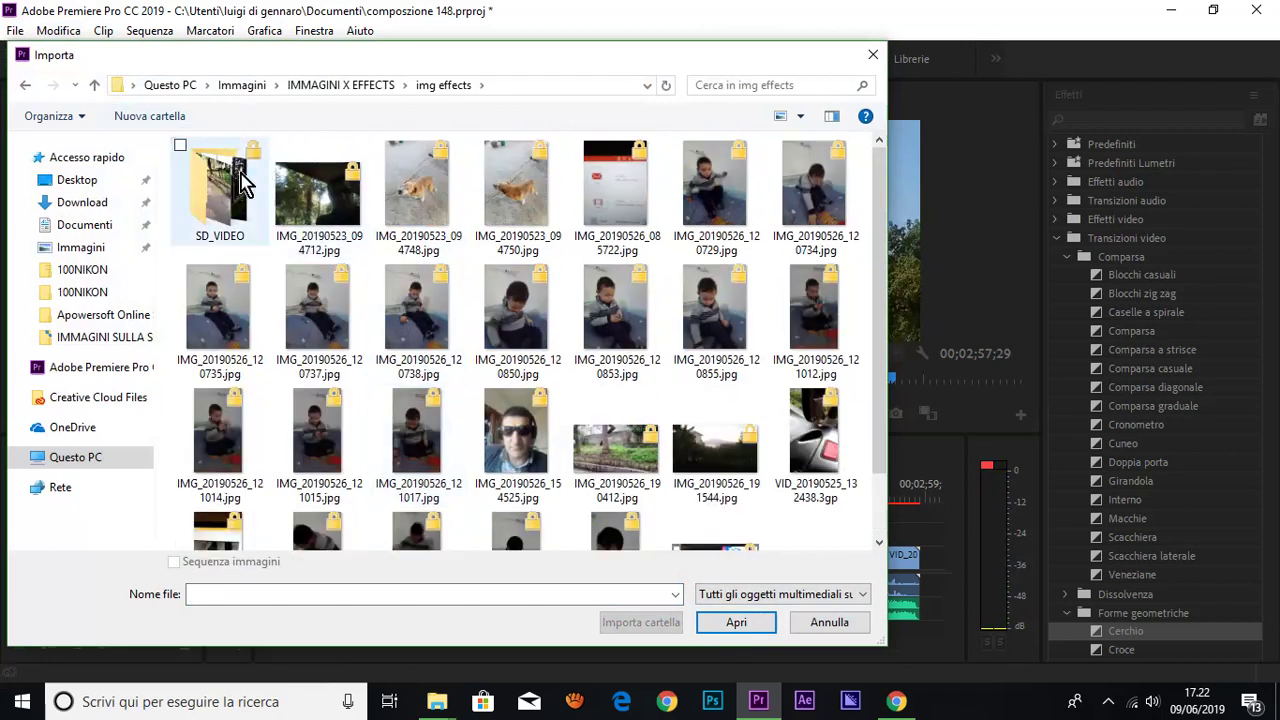
pyautogui.doubleClick(240, 182)
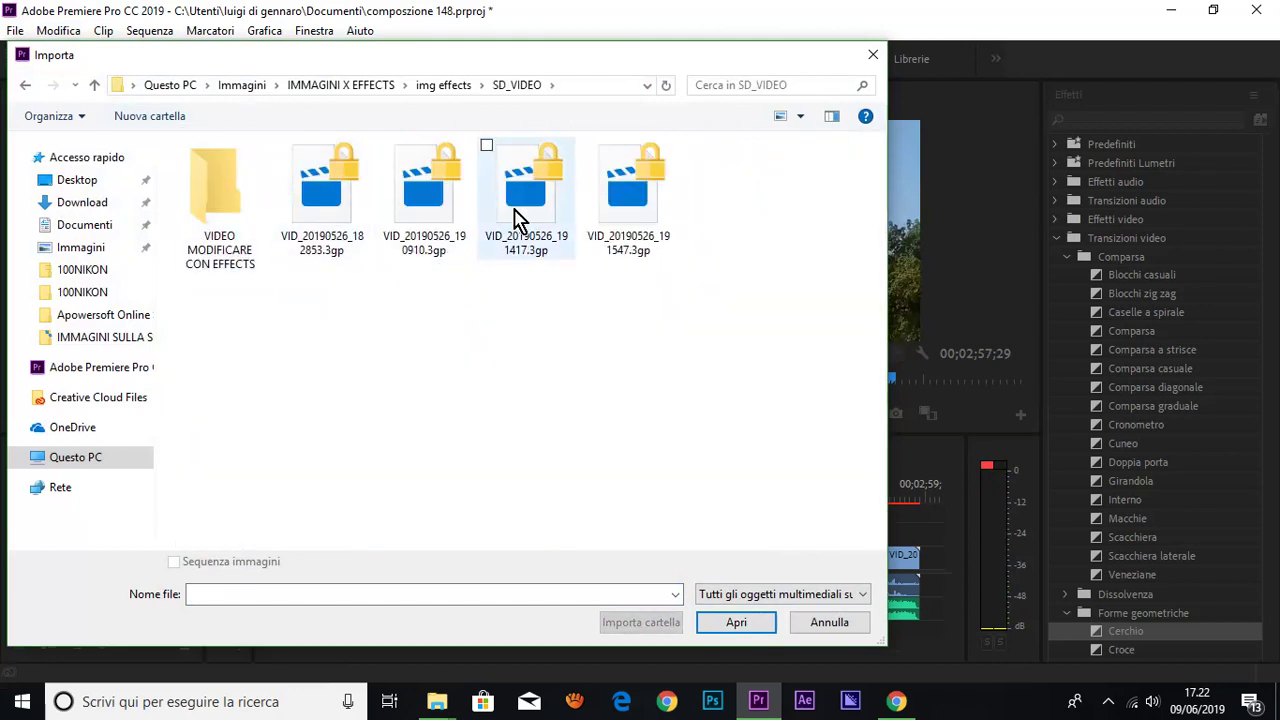
pyautogui.doubleClick(222, 190)
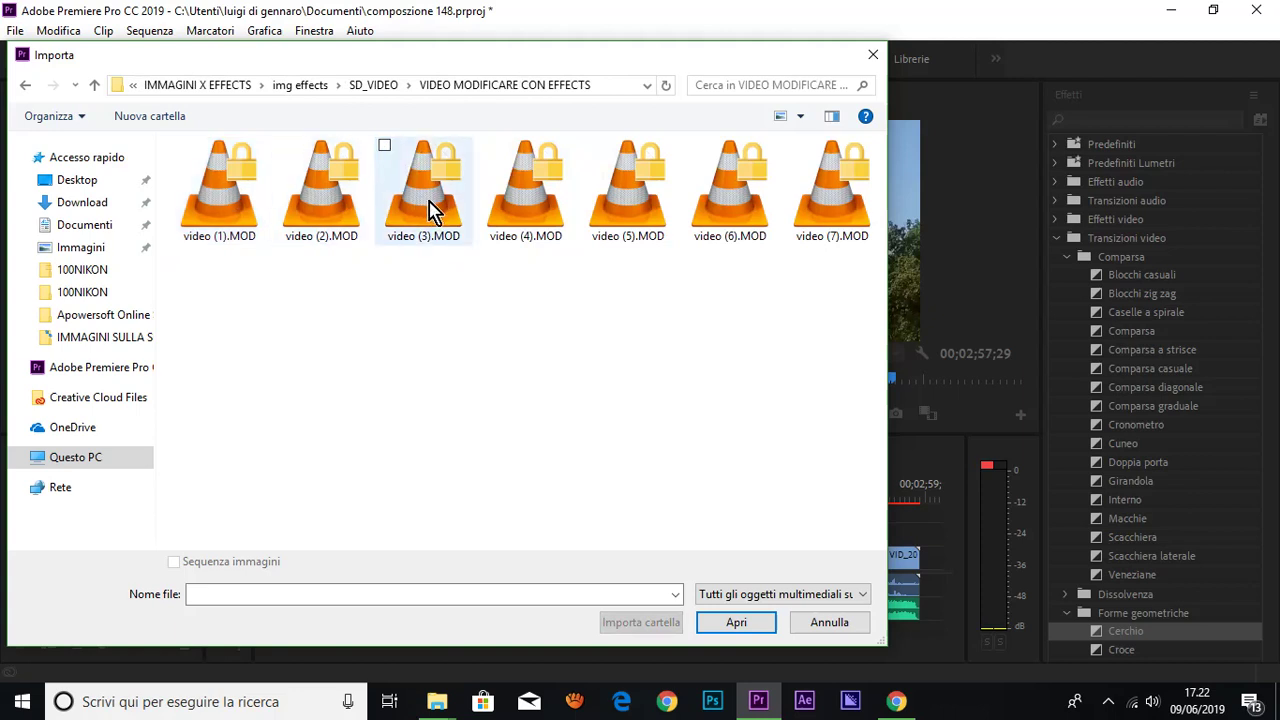
pyautogui.click(96, 87)
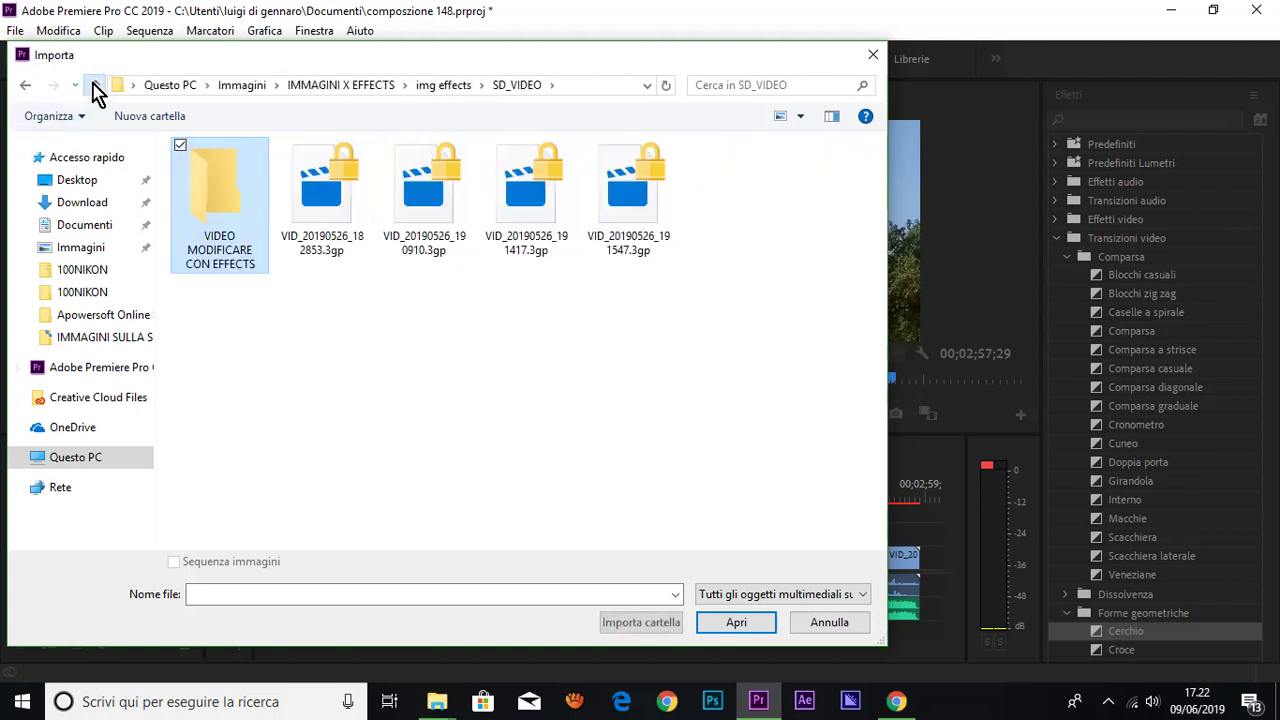
pyautogui.click(96, 87)
pyautogui.click(96, 87)
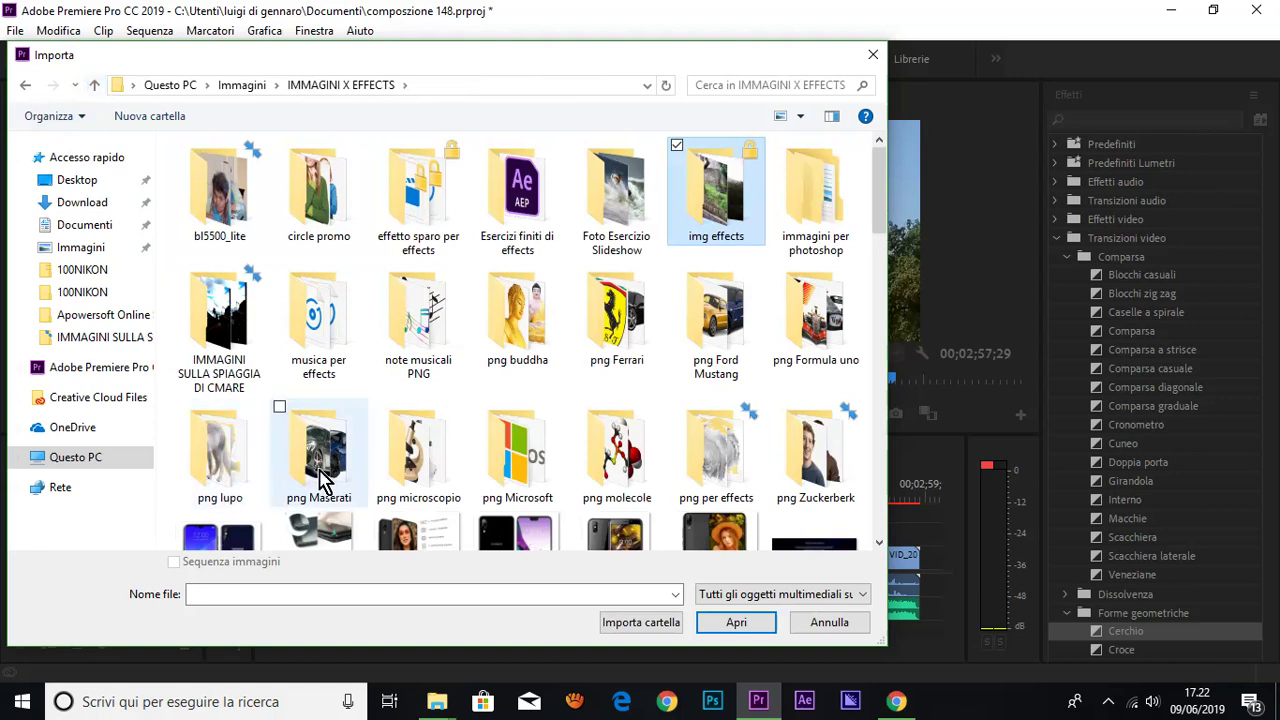
pyautogui.doubleClick(322, 470)
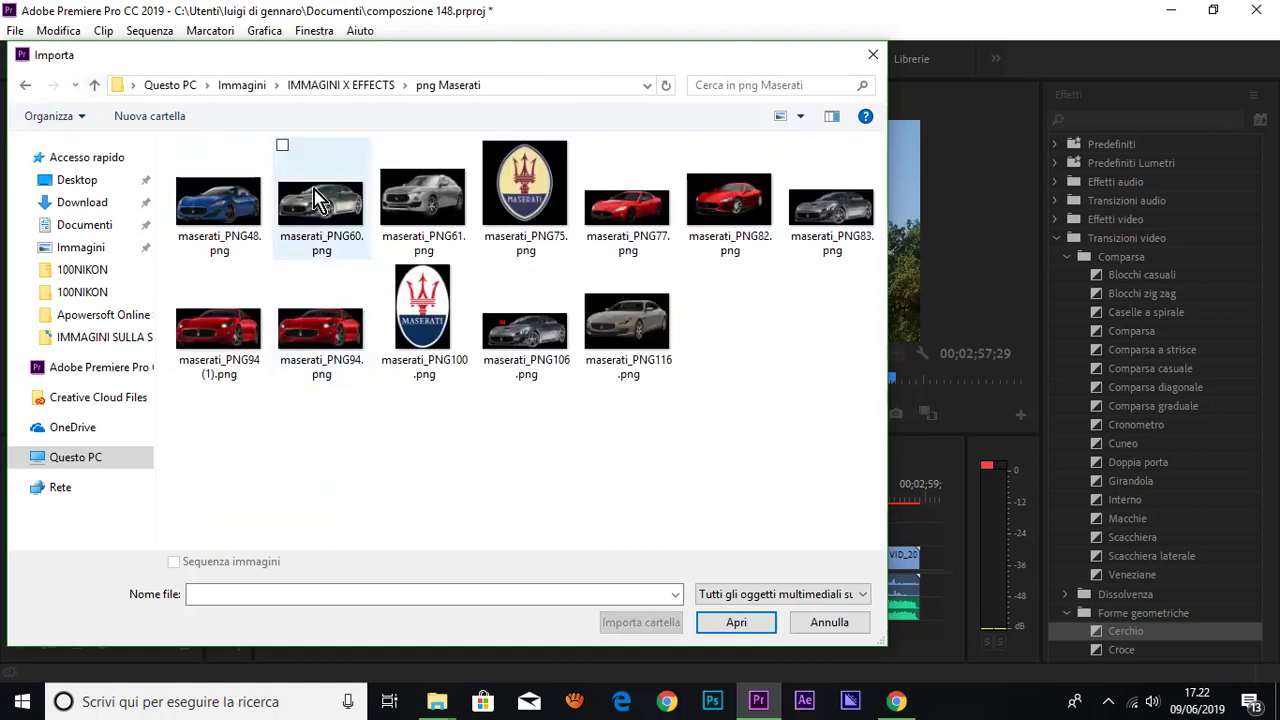
pyautogui.click(318, 212)
pyautogui.doubleClick(318, 212)
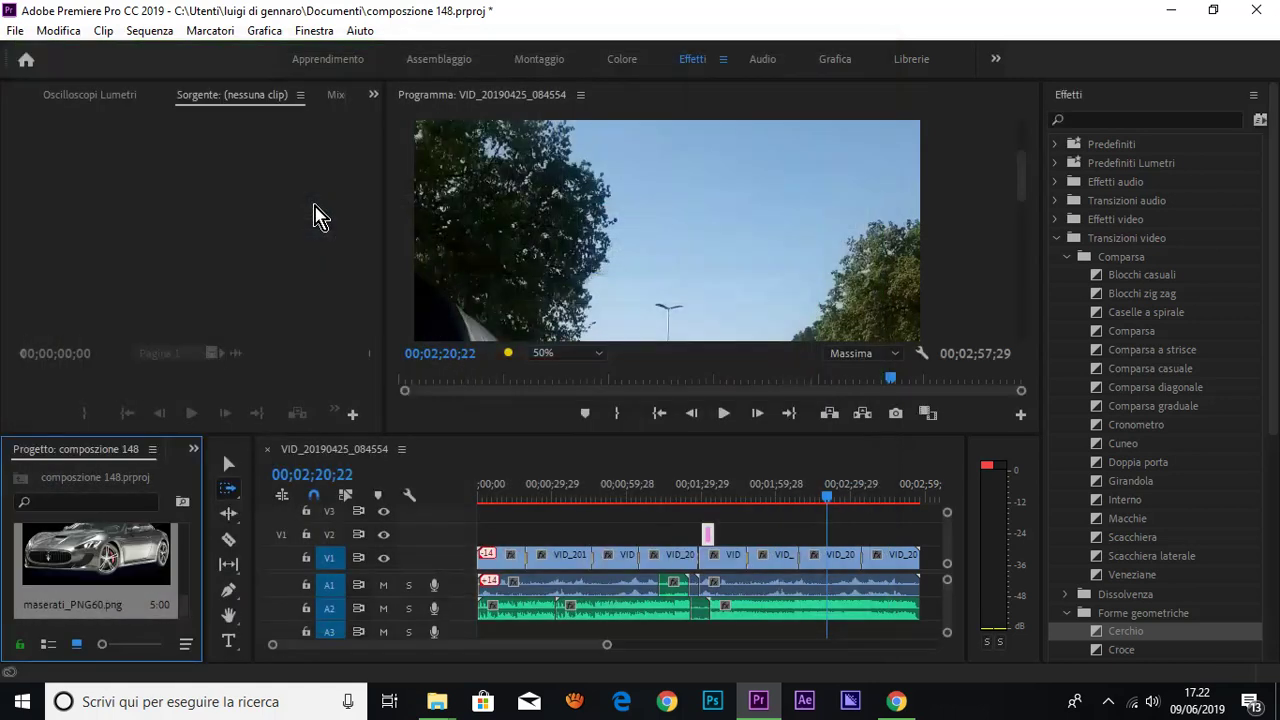
# - Place maserati_PNG60.png on track V2 just after the first overlay, stopping playback at 00;02;21;23
pyautogui.moveTo(105, 563); pyautogui.dragTo(561, 282)
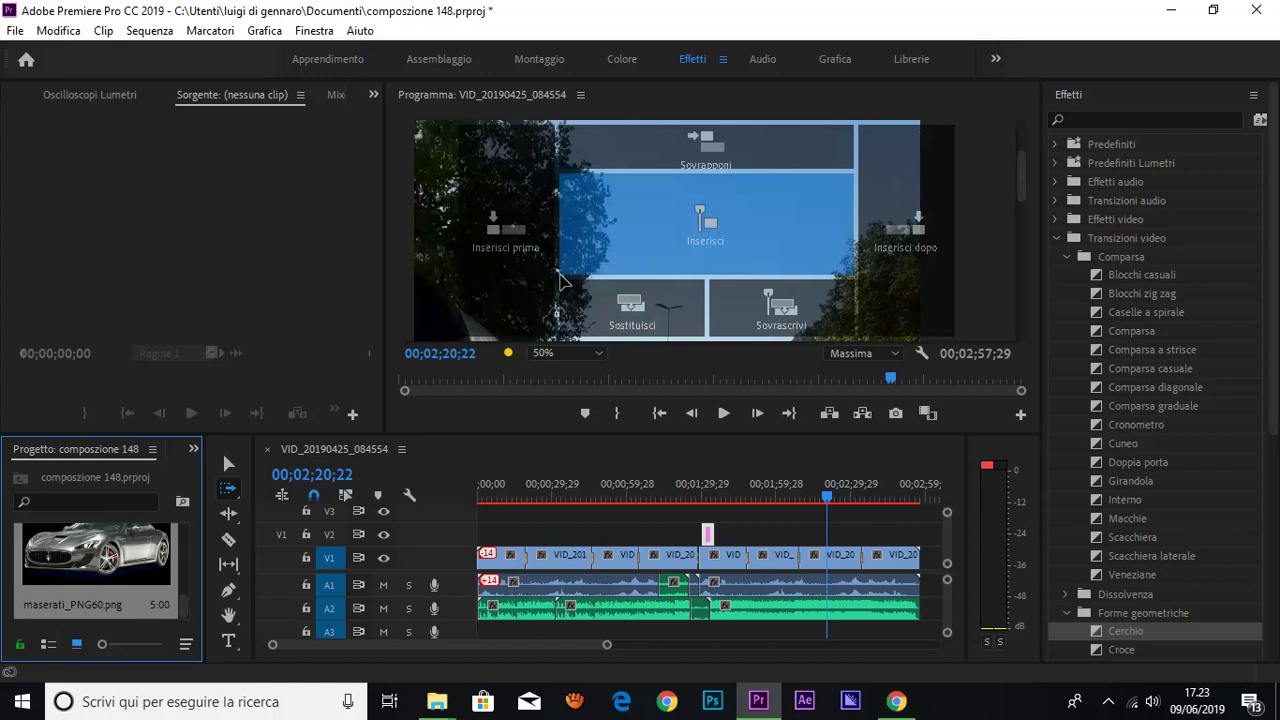
pyautogui.moveTo(561, 282); pyautogui.dragTo(651, 156)
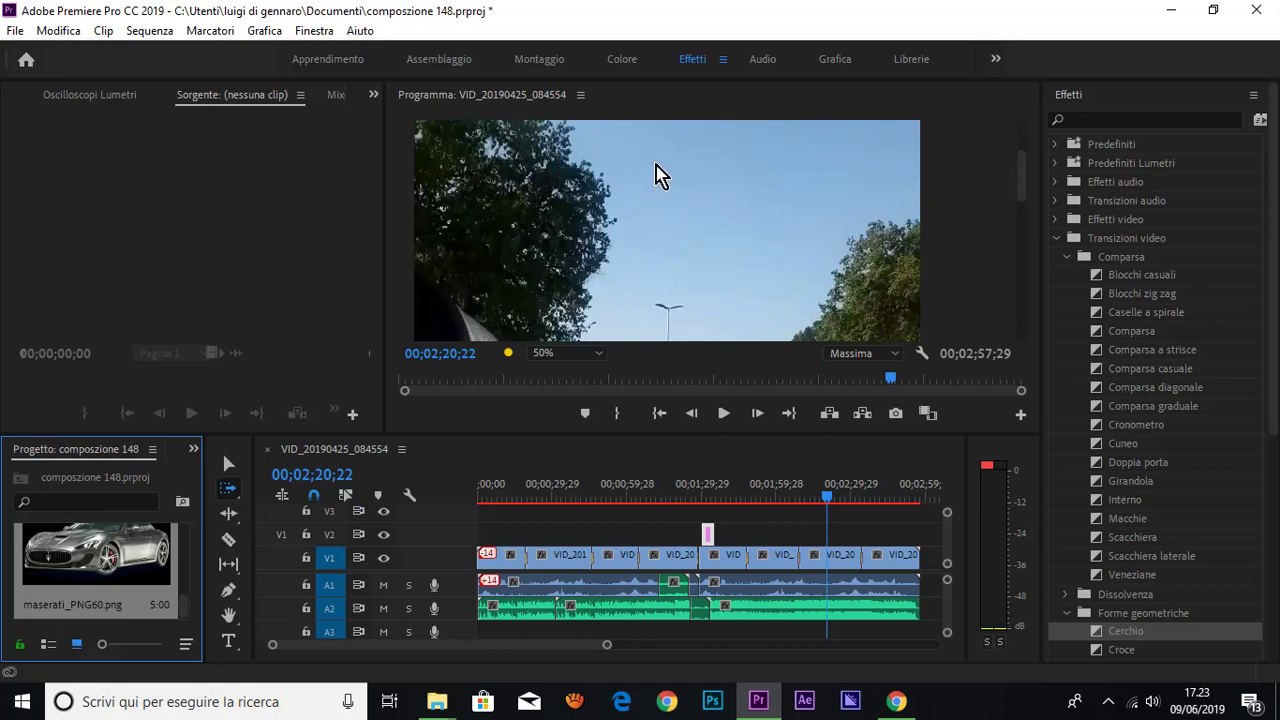
pyautogui.click(723, 413)
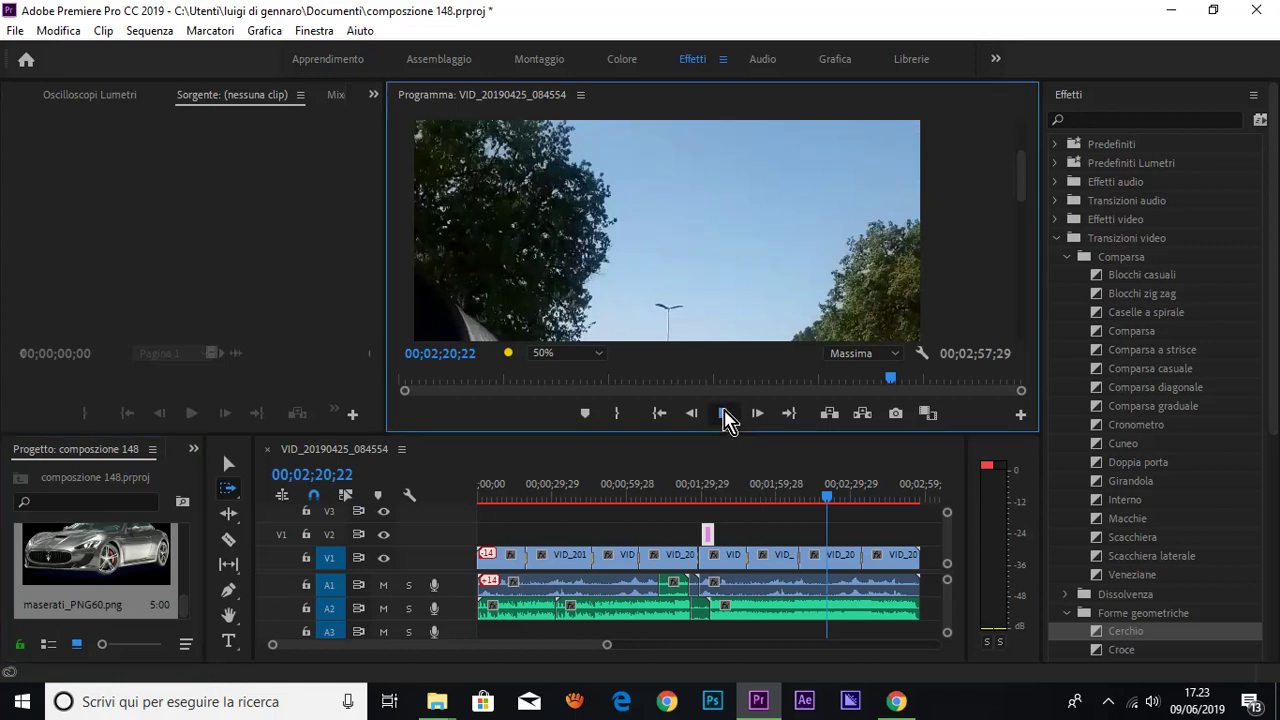
pyautogui.click(724, 414)
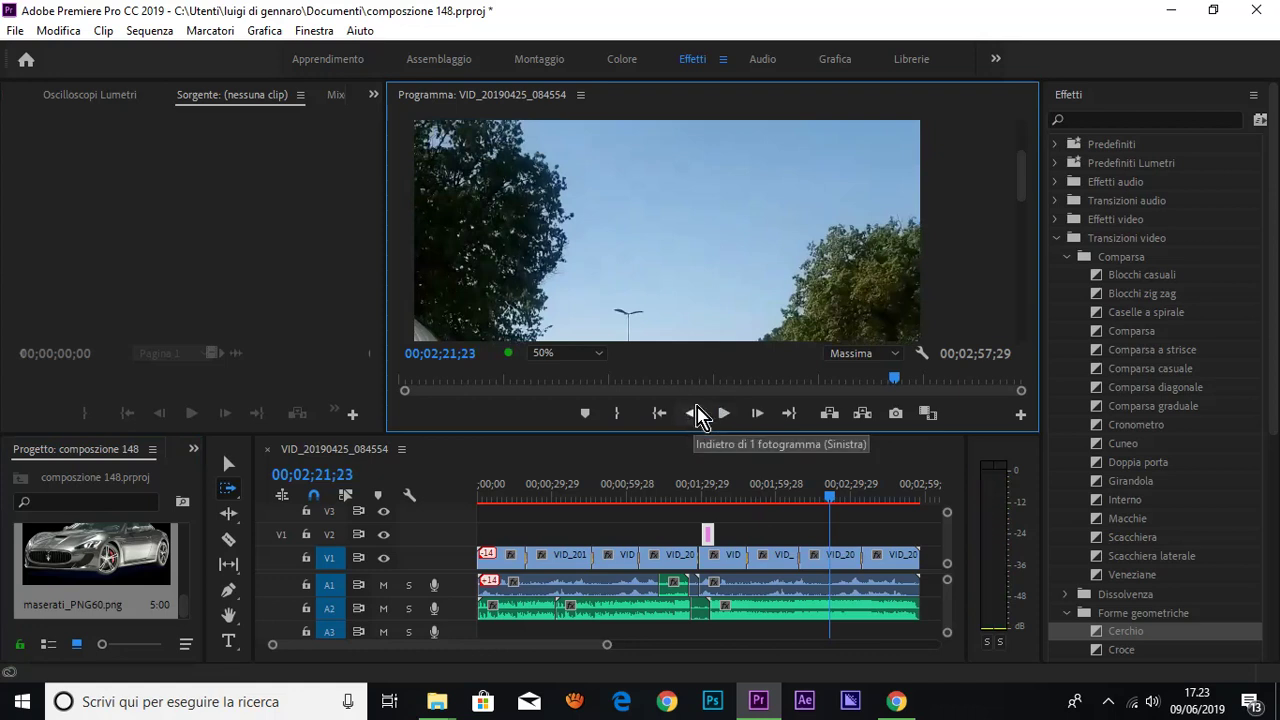
pyautogui.moveTo(82, 588)
pyautogui.mouseDown()
pyautogui.moveTo(490, 325)
pyautogui.moveTo(574, 222)
pyautogui.moveTo(672, 148)
pyautogui.mouseUp()
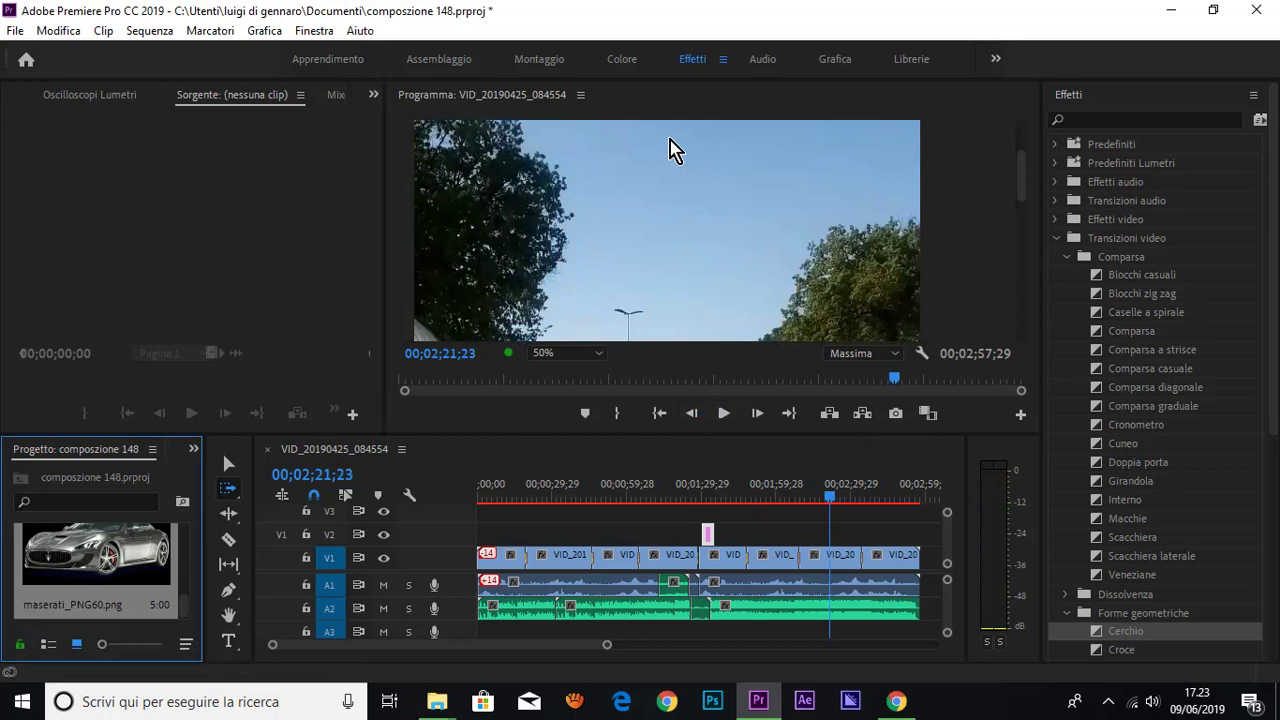
pyautogui.moveTo(113, 572); pyautogui.dragTo(740, 535)
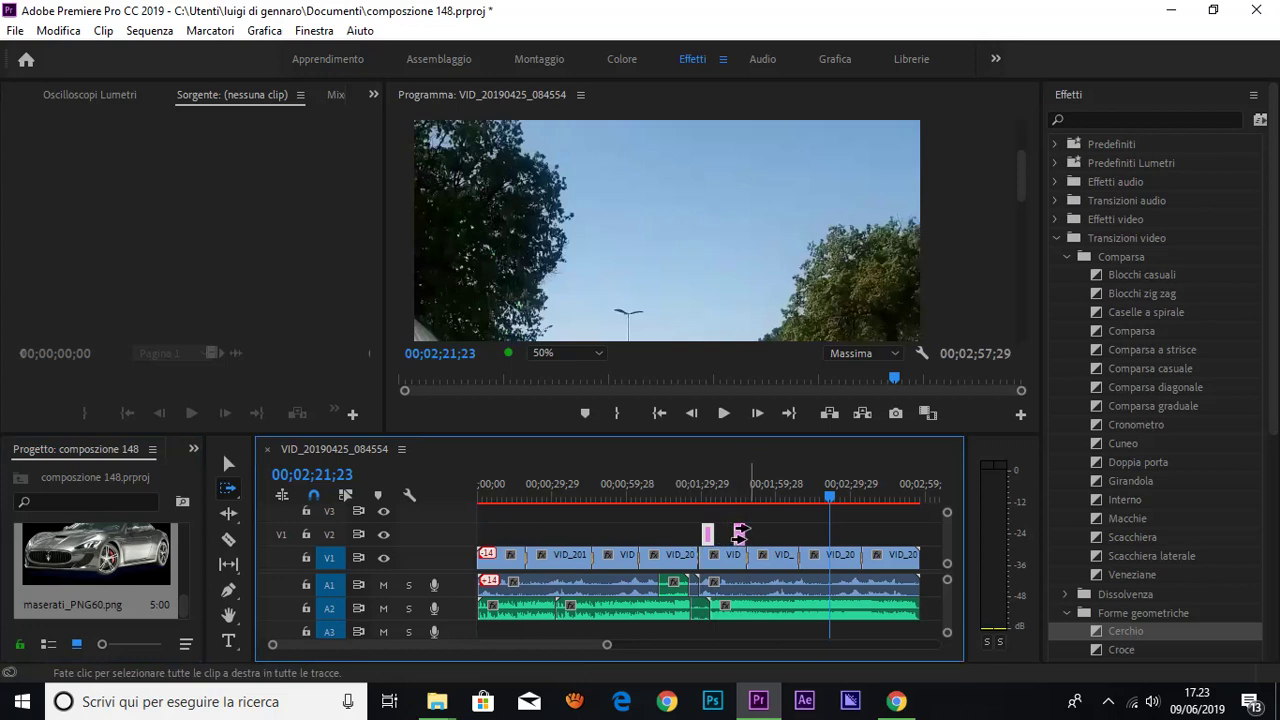
# - Shift all clips after the overlays slightly earlier so the sequence runs 00;02;55;03, then restore the Selection tool
pyautogui.click(740, 532)
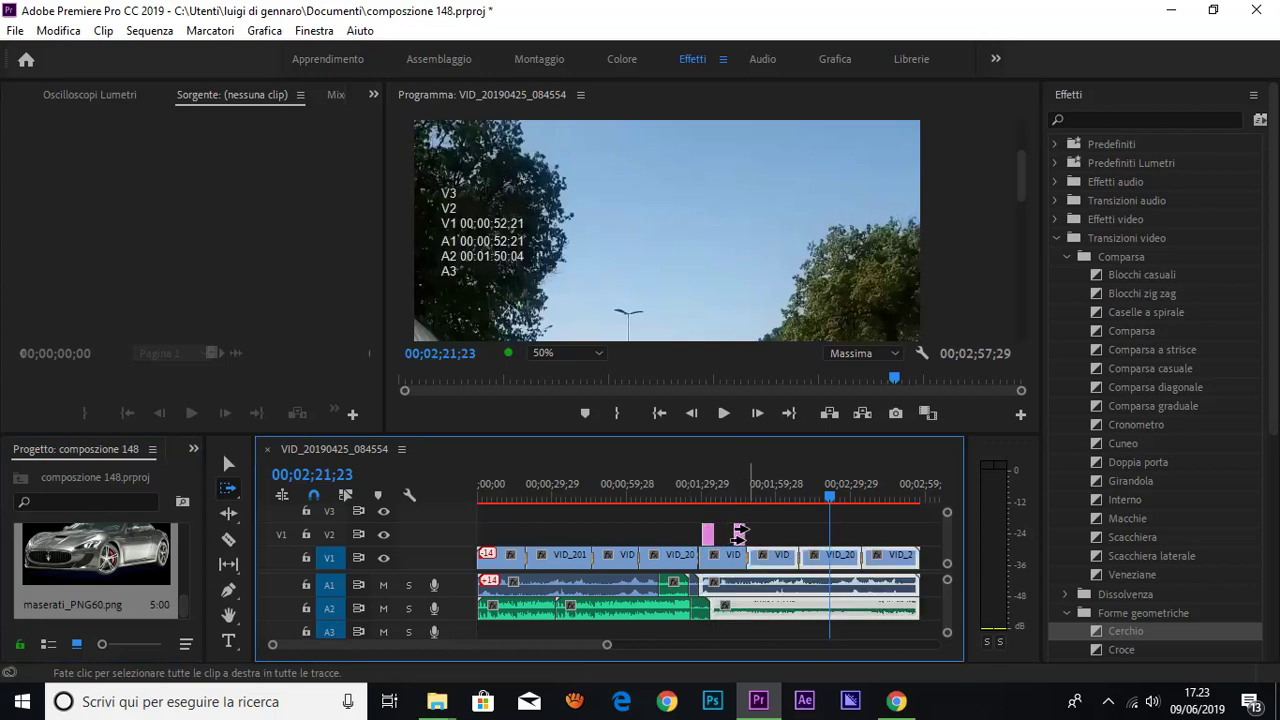
pyautogui.moveTo(740, 532); pyautogui.dragTo(764, 536)
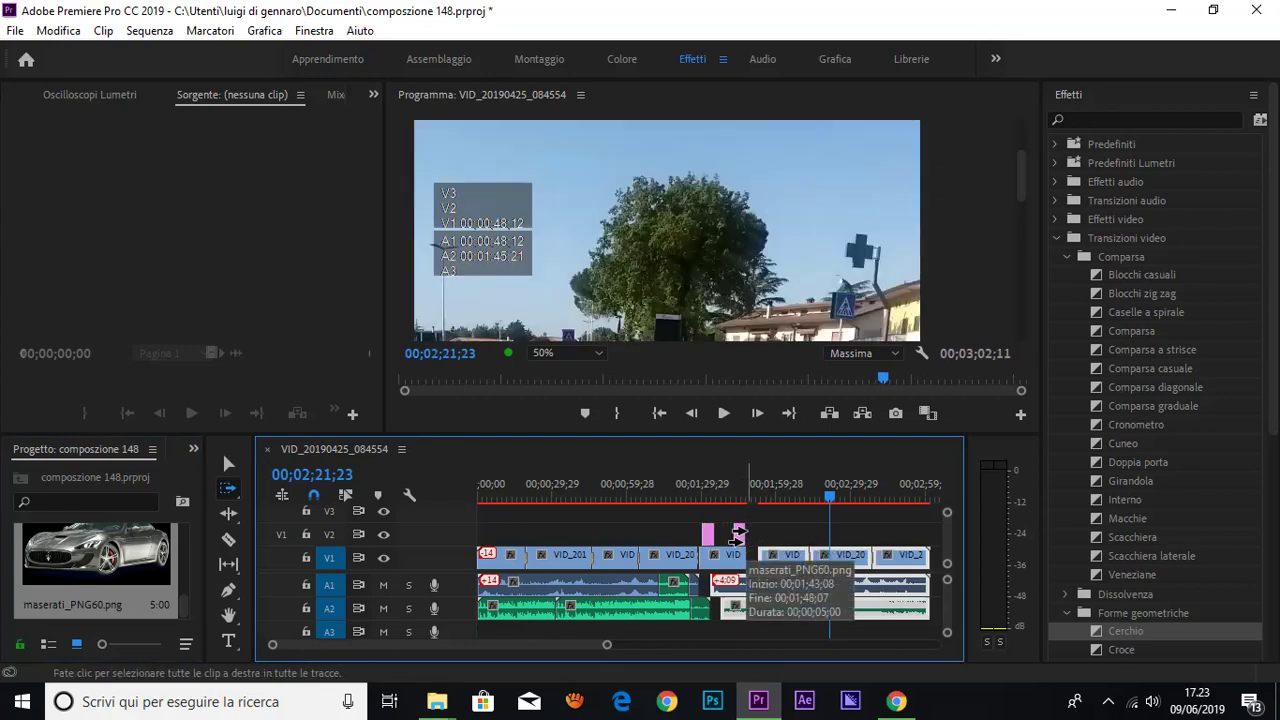
pyautogui.moveTo(738, 532); pyautogui.dragTo(732, 535)
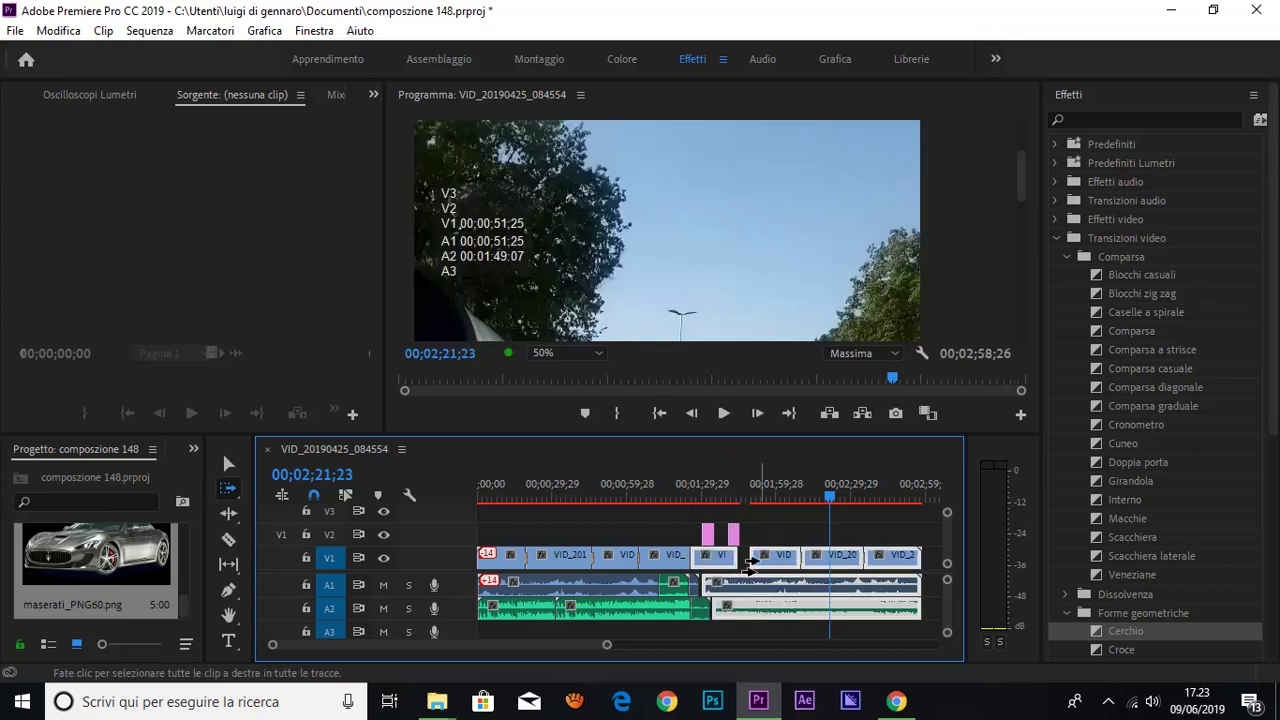
pyautogui.moveTo(748, 563)
pyautogui.mouseDown()
pyautogui.moveTo(768, 568)
pyautogui.moveTo(737, 557)
pyautogui.mouseUp()
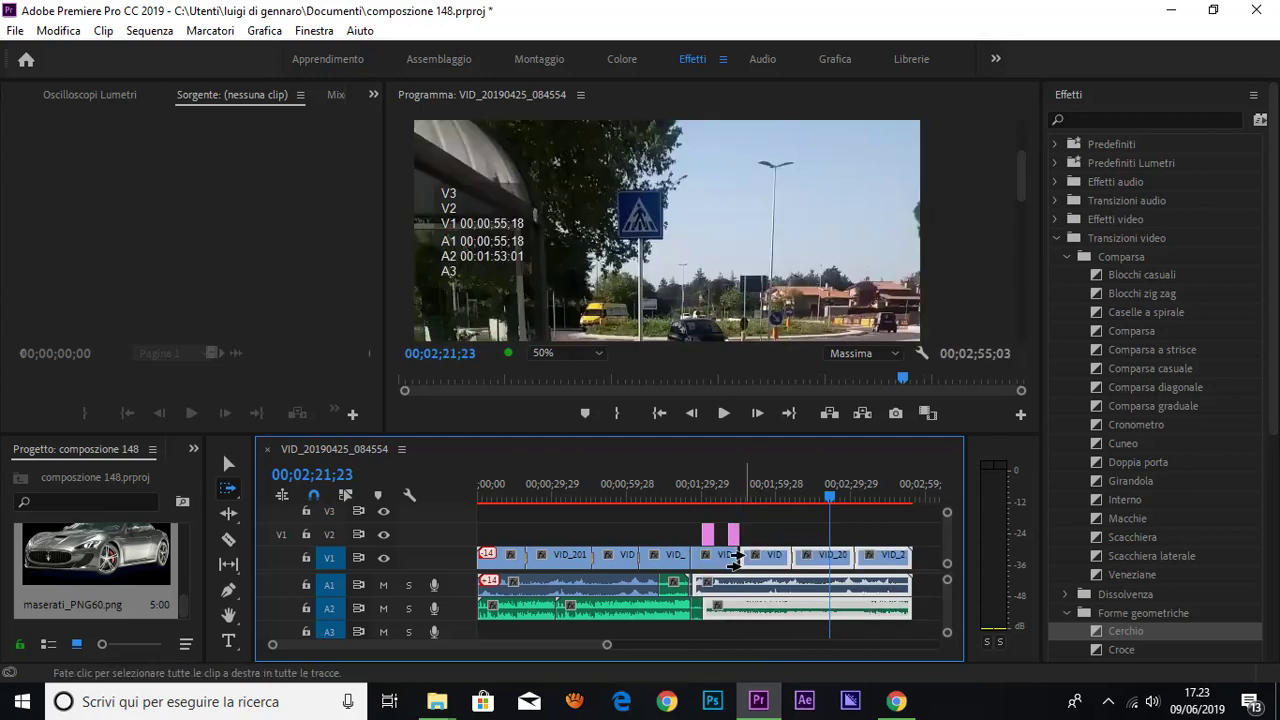
pyautogui.click(227, 488)
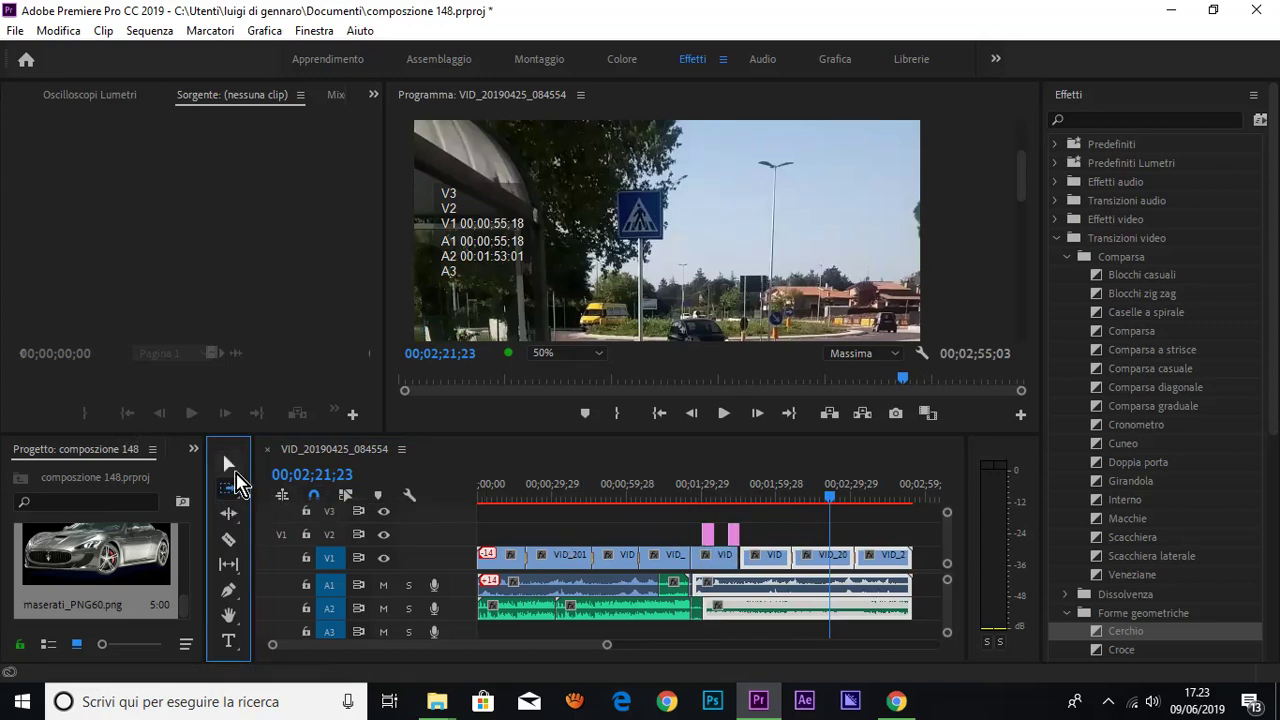
pyautogui.click(228, 463)
pyautogui.click(735, 541)
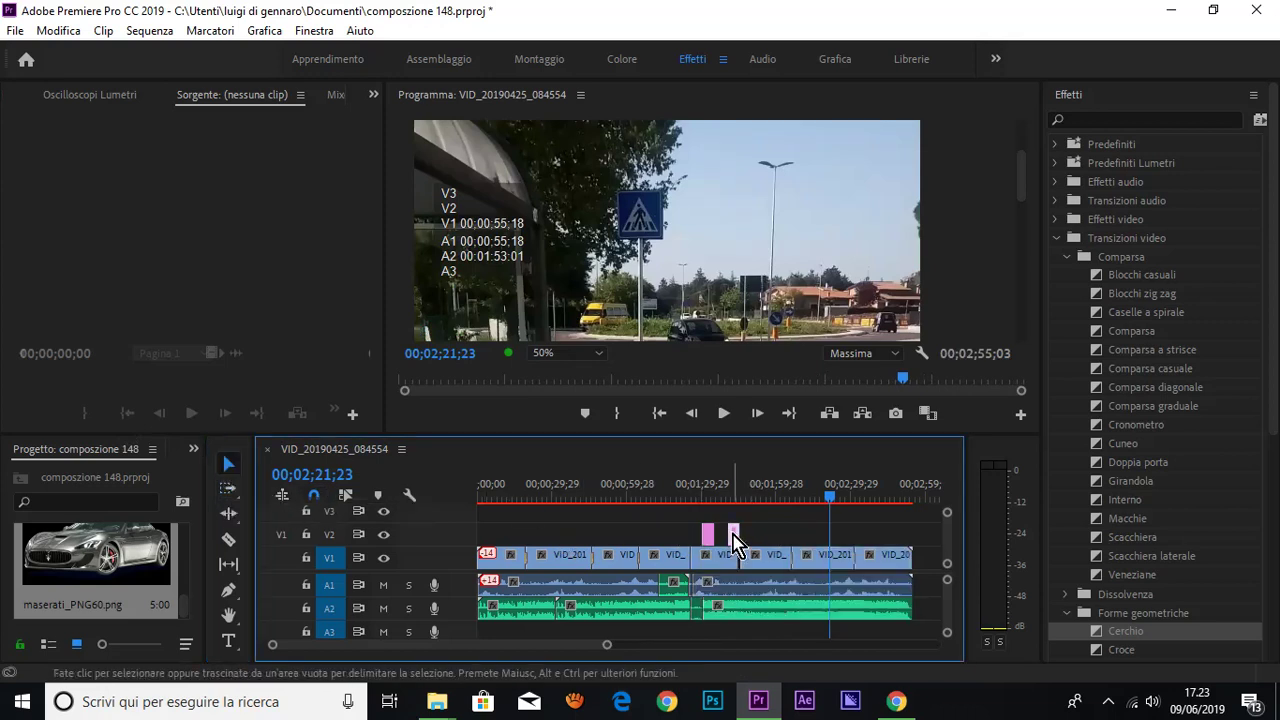
pyautogui.click(818, 497)
pyautogui.moveTo(818, 495); pyautogui.dragTo(743, 500)
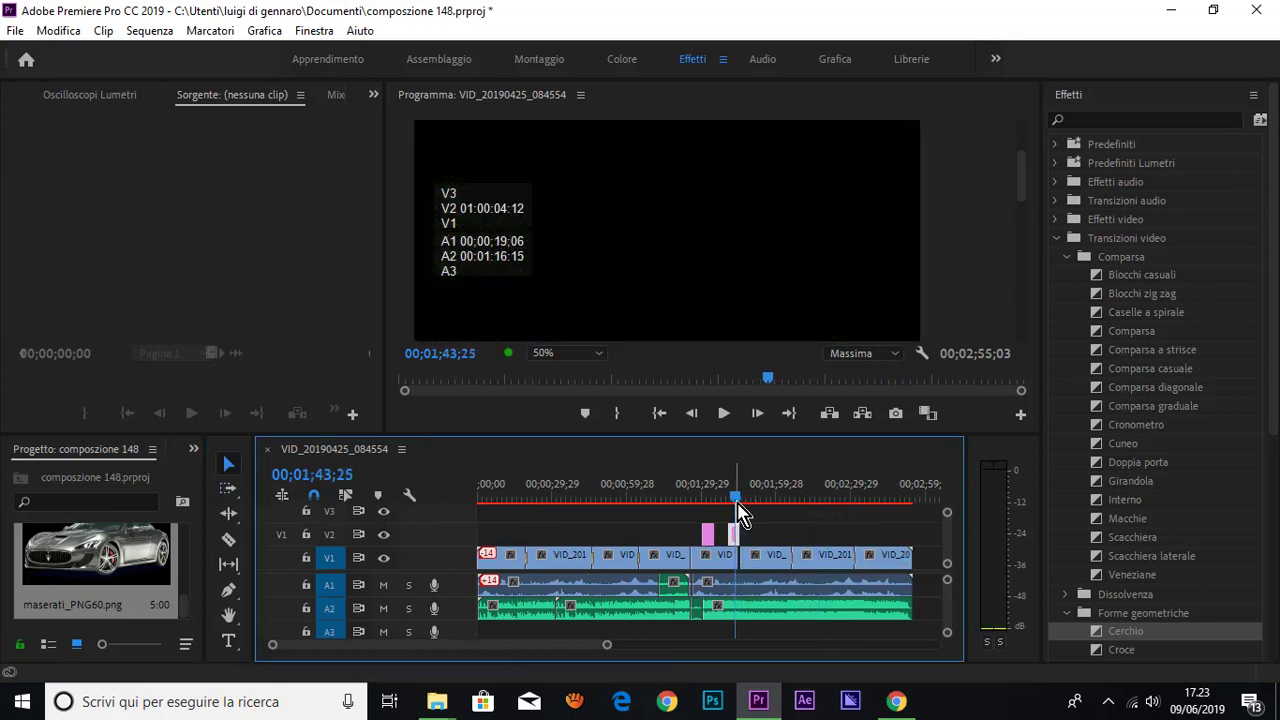
pyautogui.moveTo(741, 507); pyautogui.dragTo(739, 506)
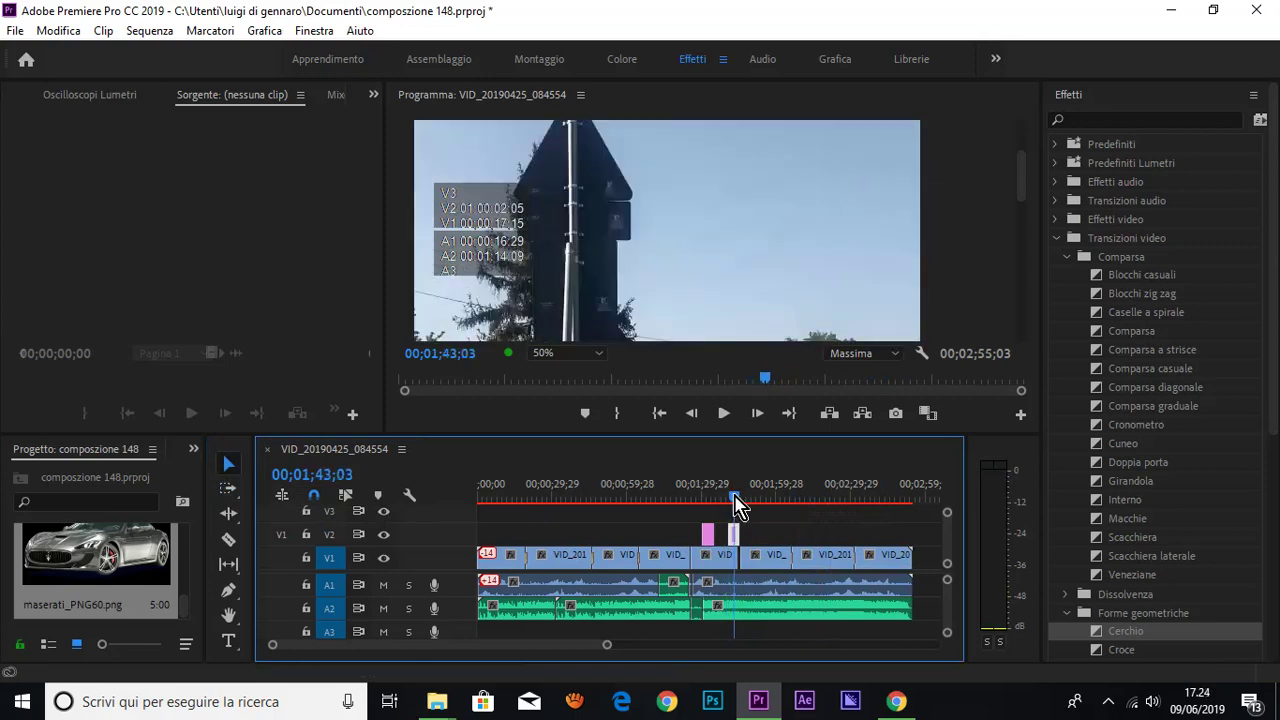
pyautogui.click(229, 488)
pyautogui.click(825, 207)
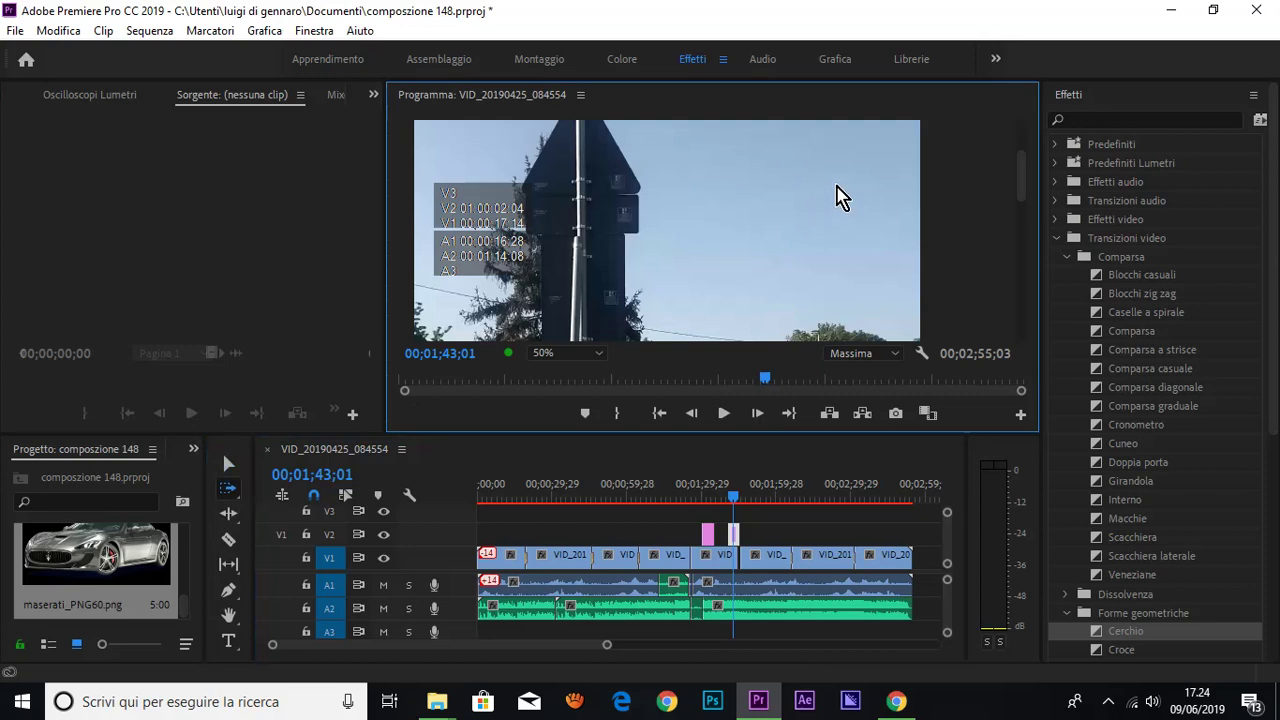
pyautogui.press('Left')
pyautogui.press('Left')
pyautogui.press('Left')
pyautogui.press('Left')
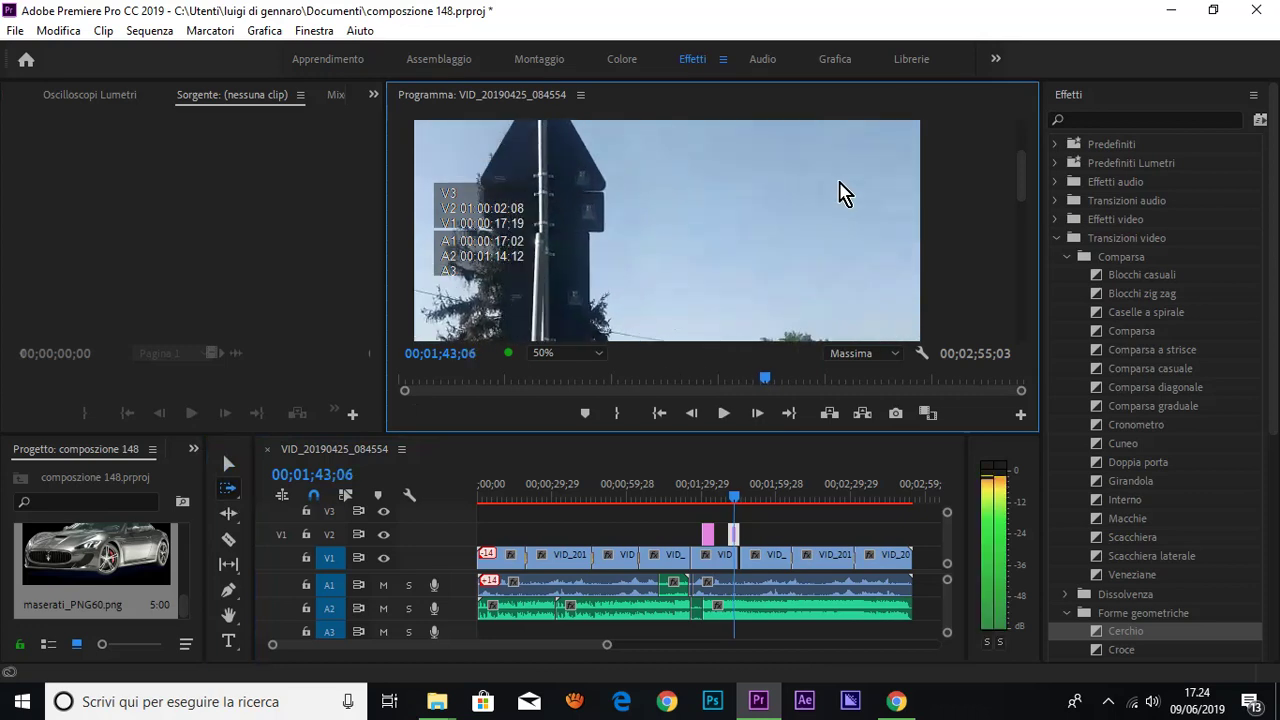
pyautogui.press('Left')
pyautogui.press('Left')
pyautogui.press('Left')
pyautogui.press('Left')
pyautogui.press('Left')
pyautogui.press('Left')
pyautogui.press('Left')
pyautogui.press('Left')
pyautogui.press('Left')
pyautogui.press('Left')
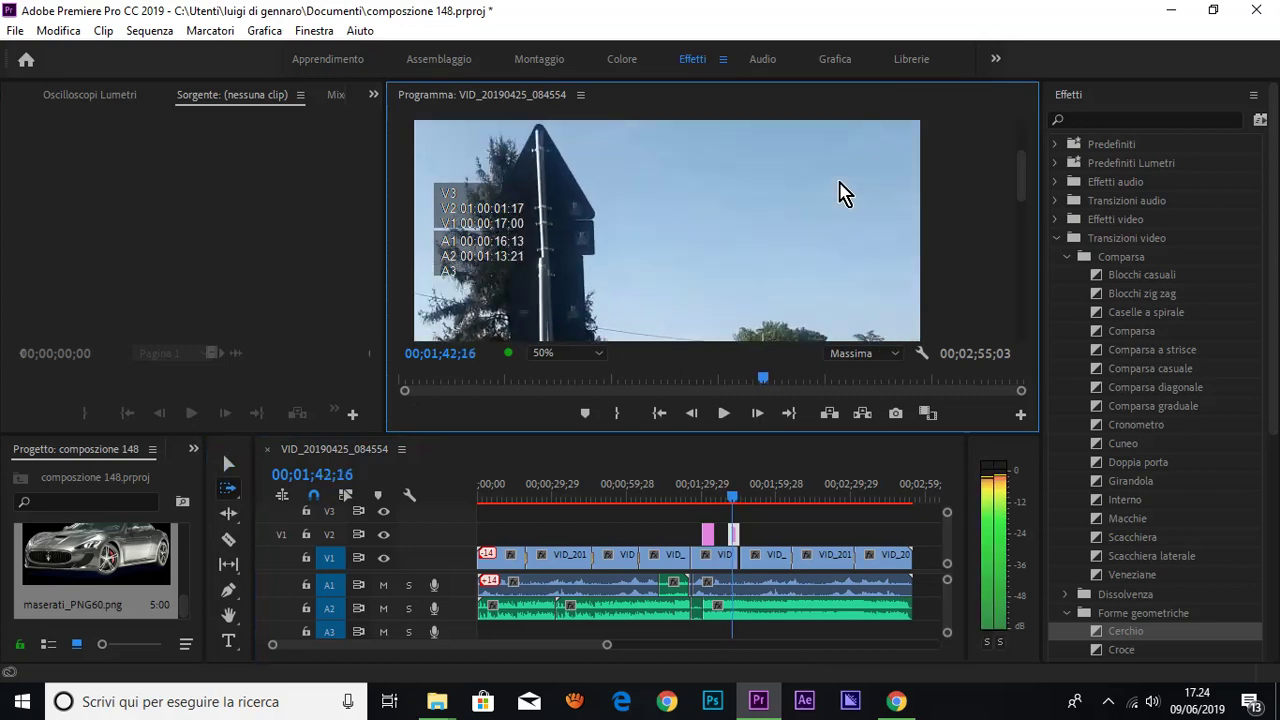
pyautogui.press('Left')
pyautogui.press('Left')
pyautogui.press('Left')
pyautogui.press('Left')
pyautogui.press('Left')
pyautogui.press('Left')
pyautogui.press('Left')
pyautogui.press('Left')
pyautogui.press('Left')
pyautogui.press('Left')
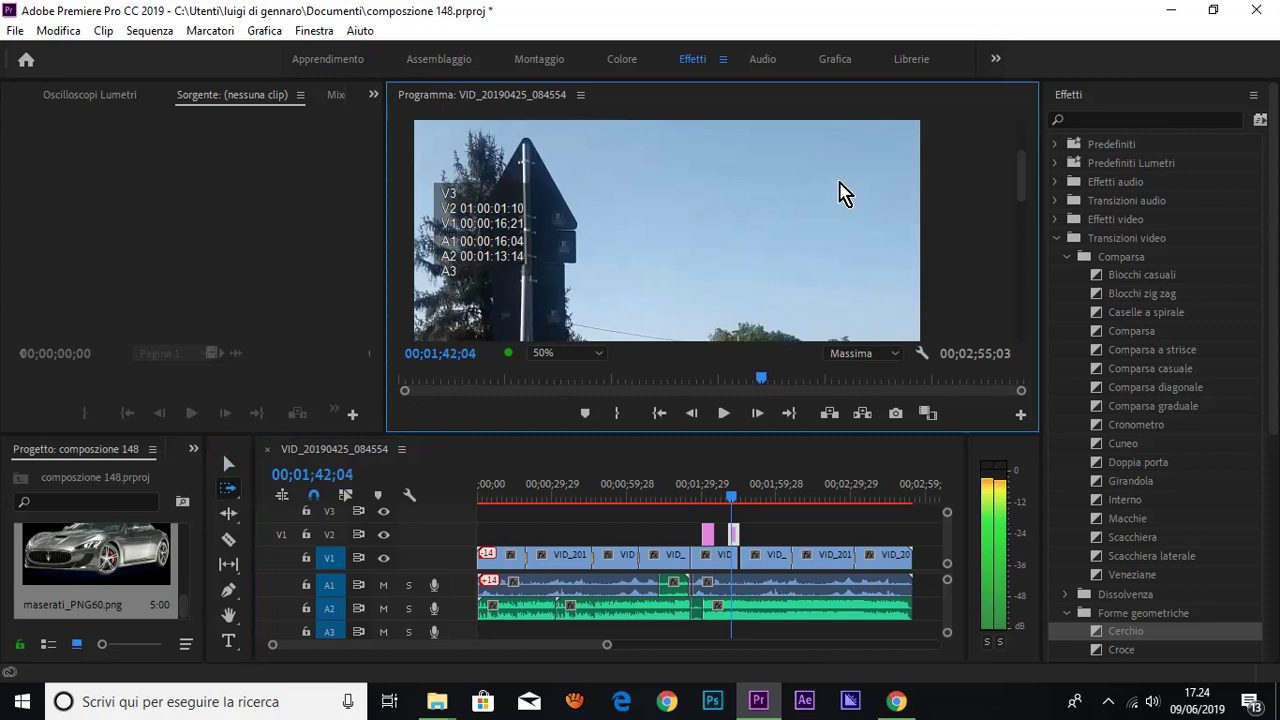
pyautogui.press('Left')
pyautogui.press('Left')
pyautogui.press('Left')
pyautogui.press('Left')
pyautogui.moveTo(729, 497)
pyautogui.mouseDown()
pyautogui.moveTo(707, 497)
pyautogui.moveTo(740, 497)
pyautogui.mouseUp()
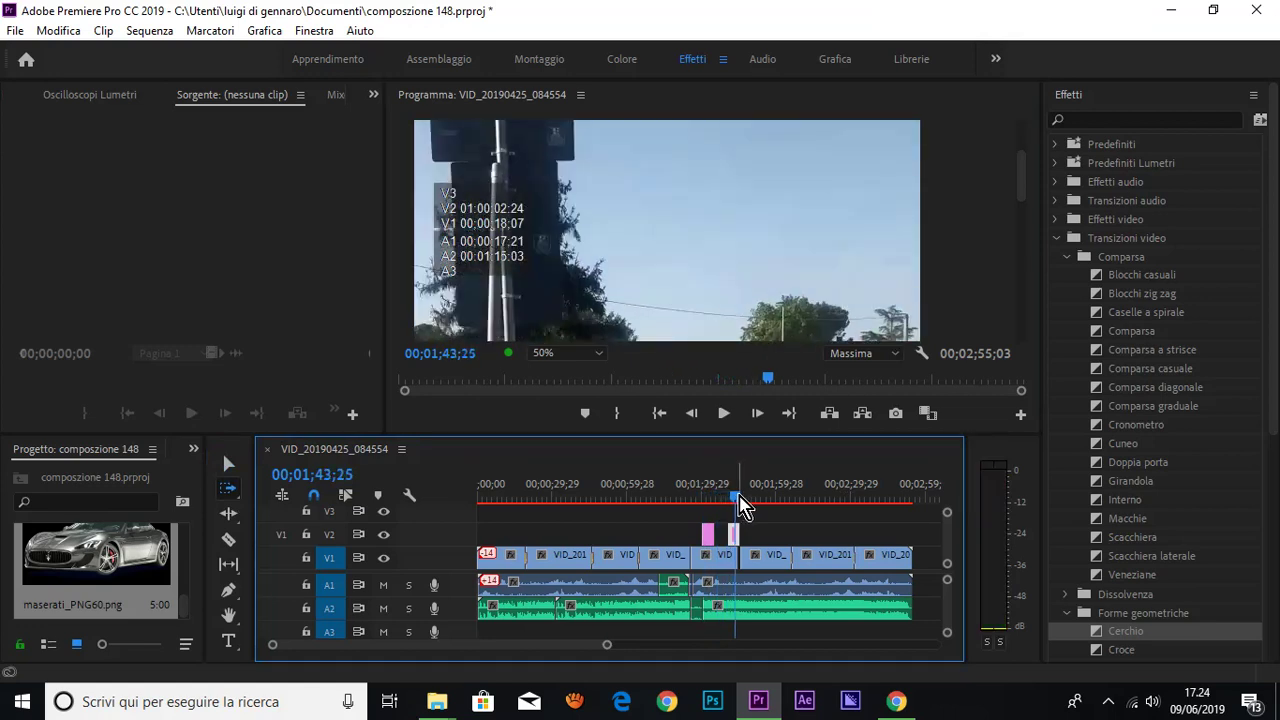
pyautogui.moveTo(742, 505); pyautogui.dragTo(737, 508)
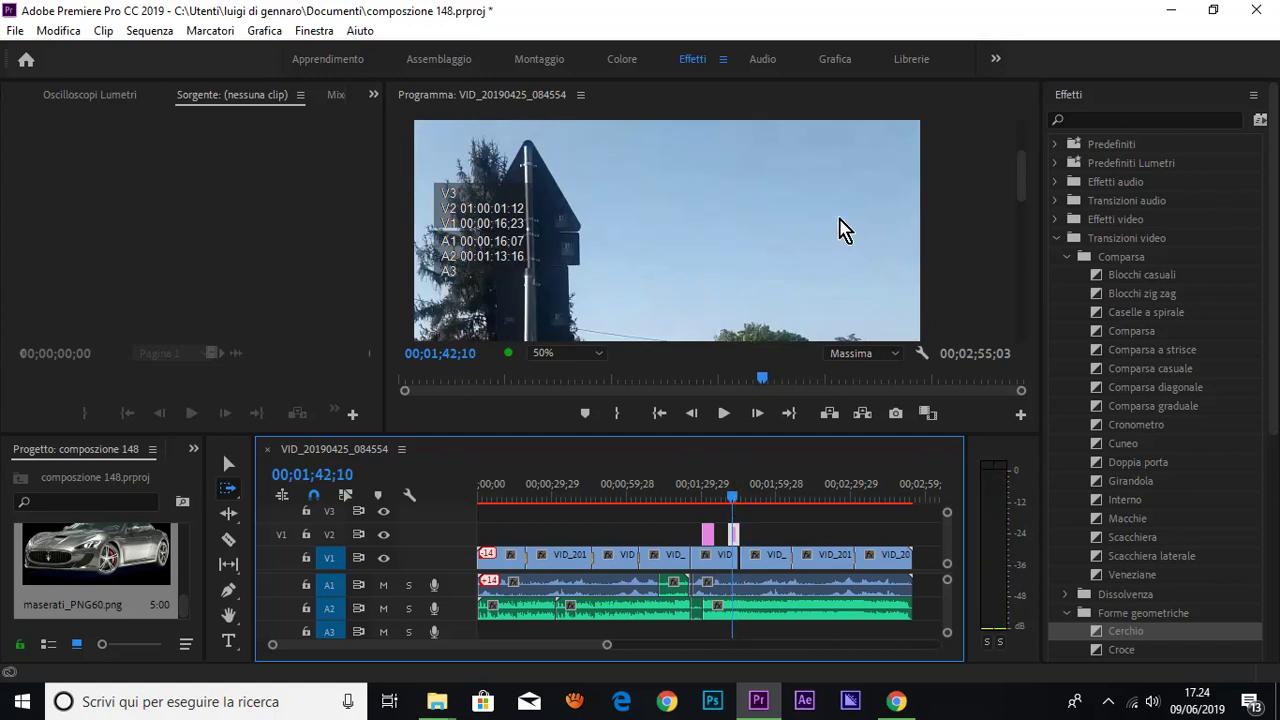
pyautogui.click(600, 353)
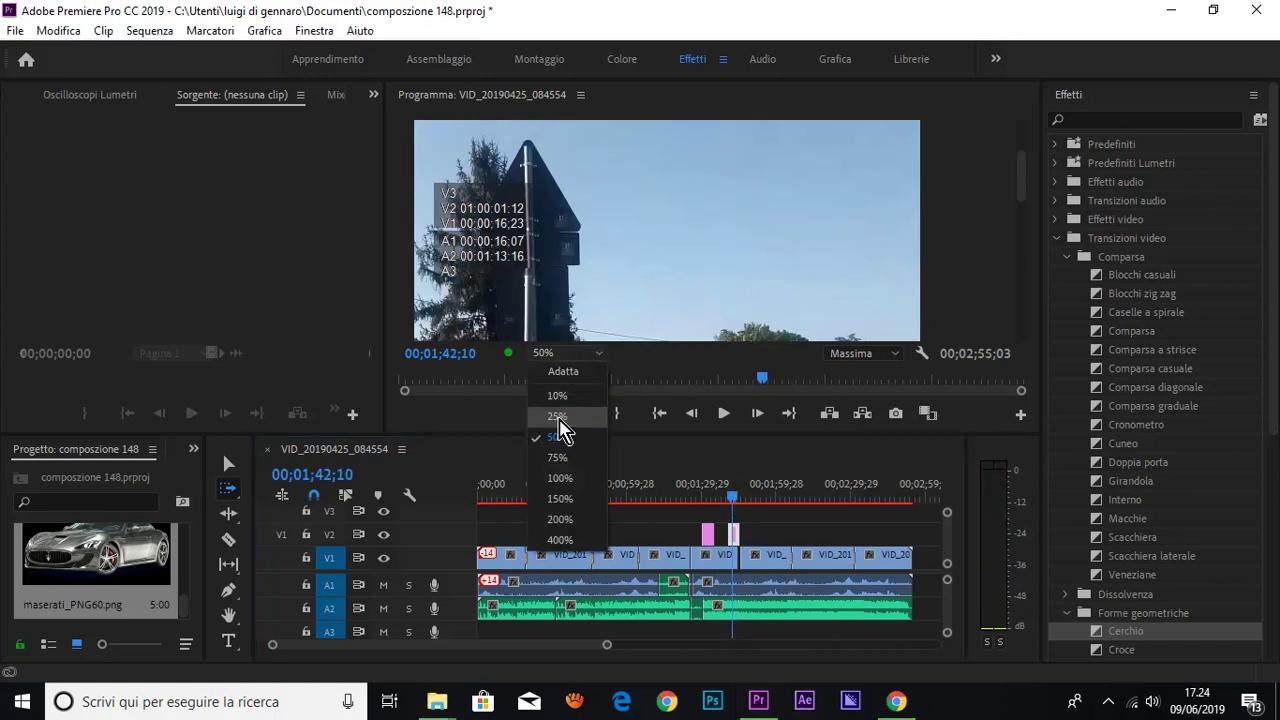
pyautogui.click(565, 421)
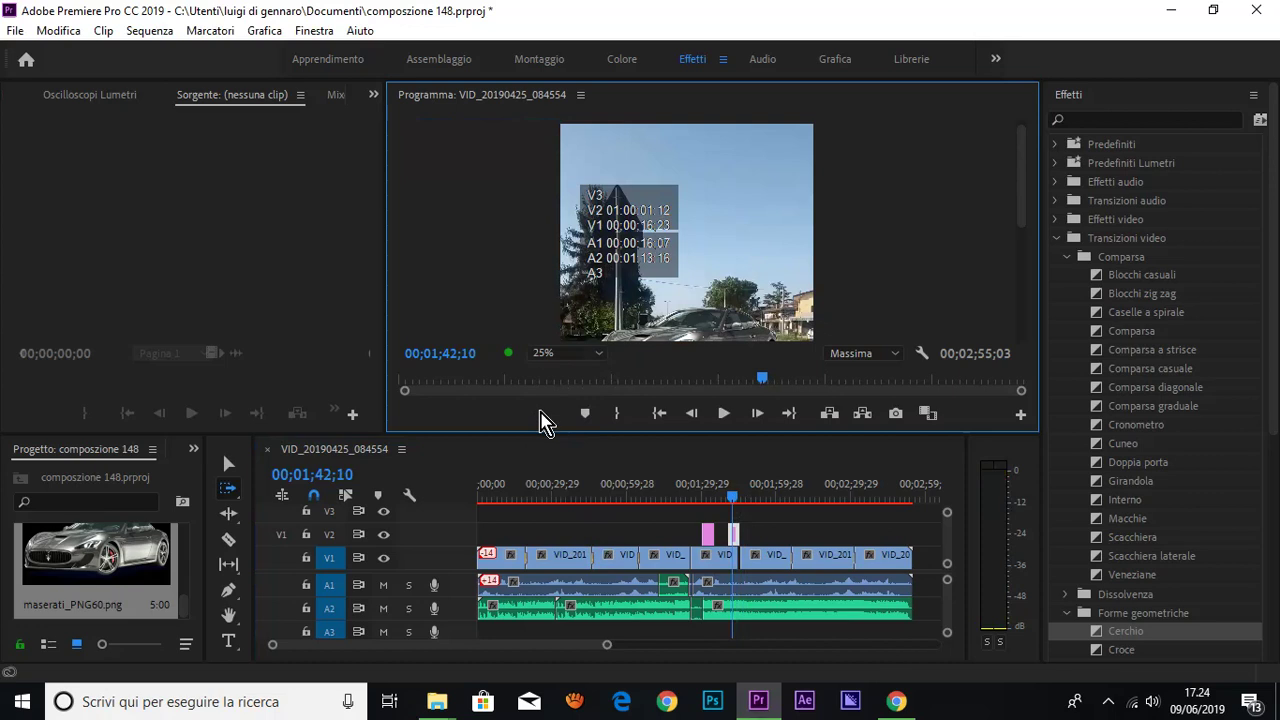
pyautogui.click(550, 360)
pyautogui.click(557, 439)
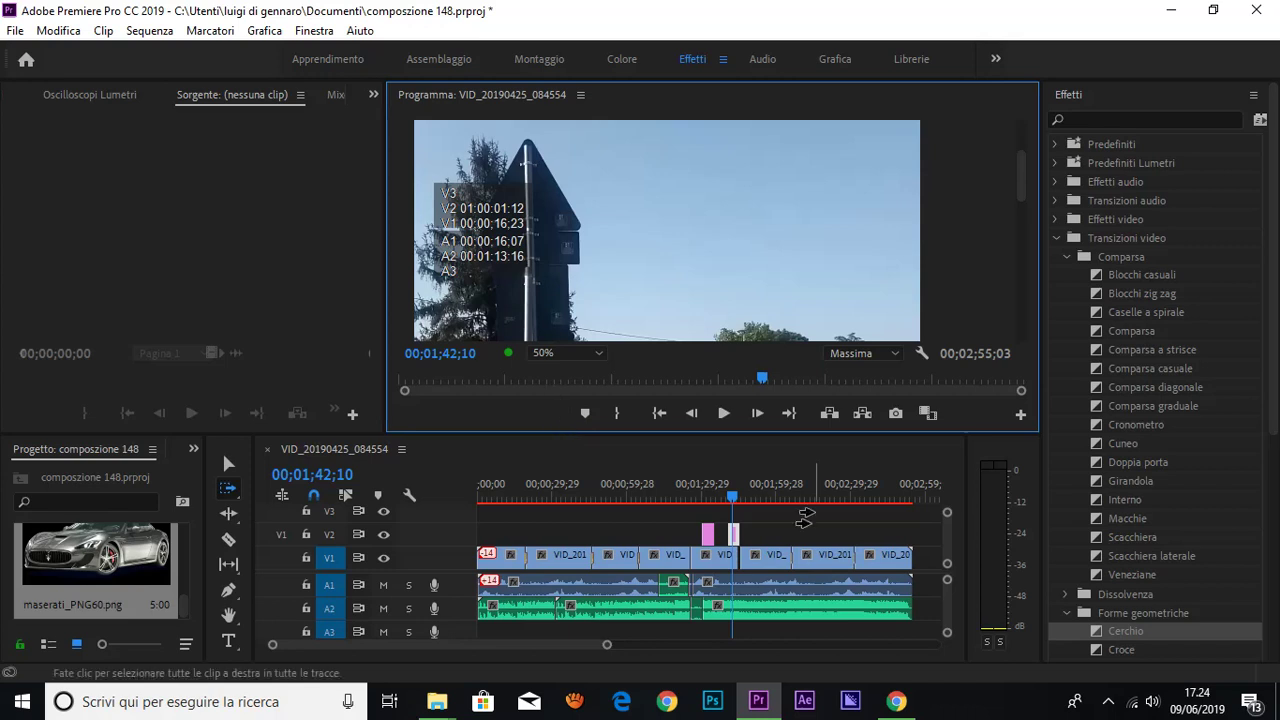
pyautogui.click(737, 496)
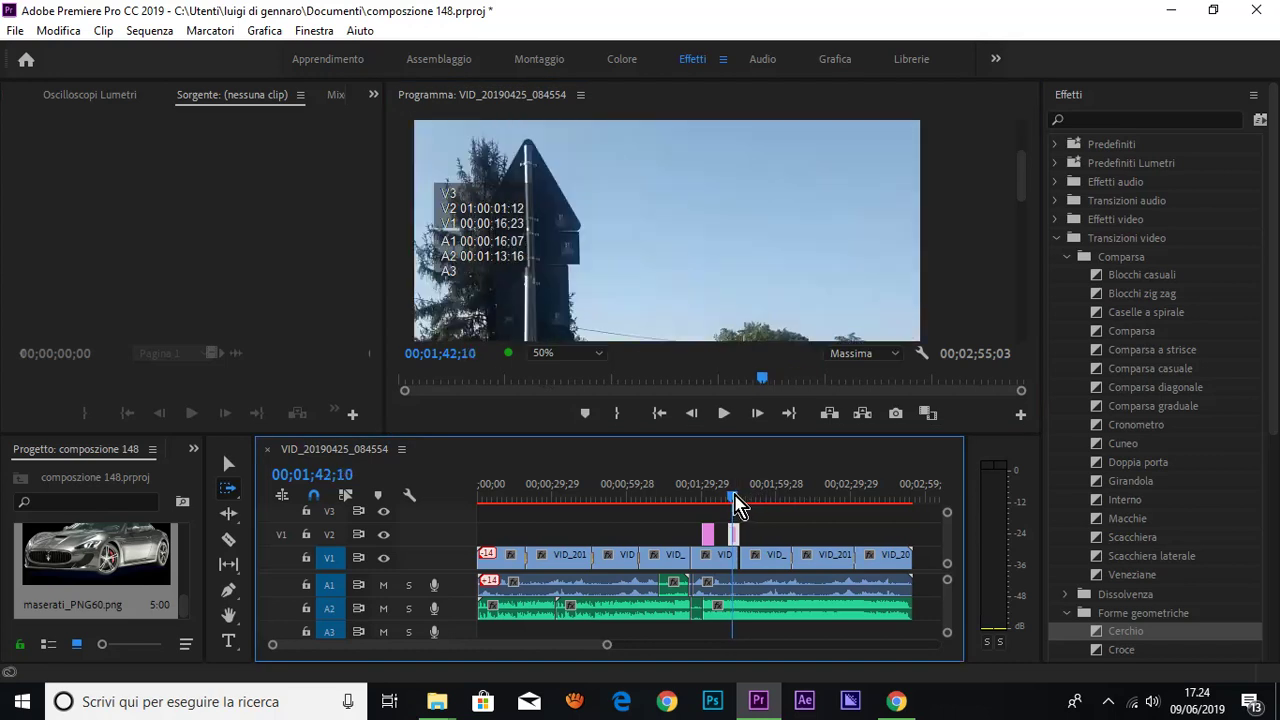
# - Lengthen the second maserati overlay on V2 by extending its end
pyautogui.moveTo(737, 496); pyautogui.dragTo(721, 496)
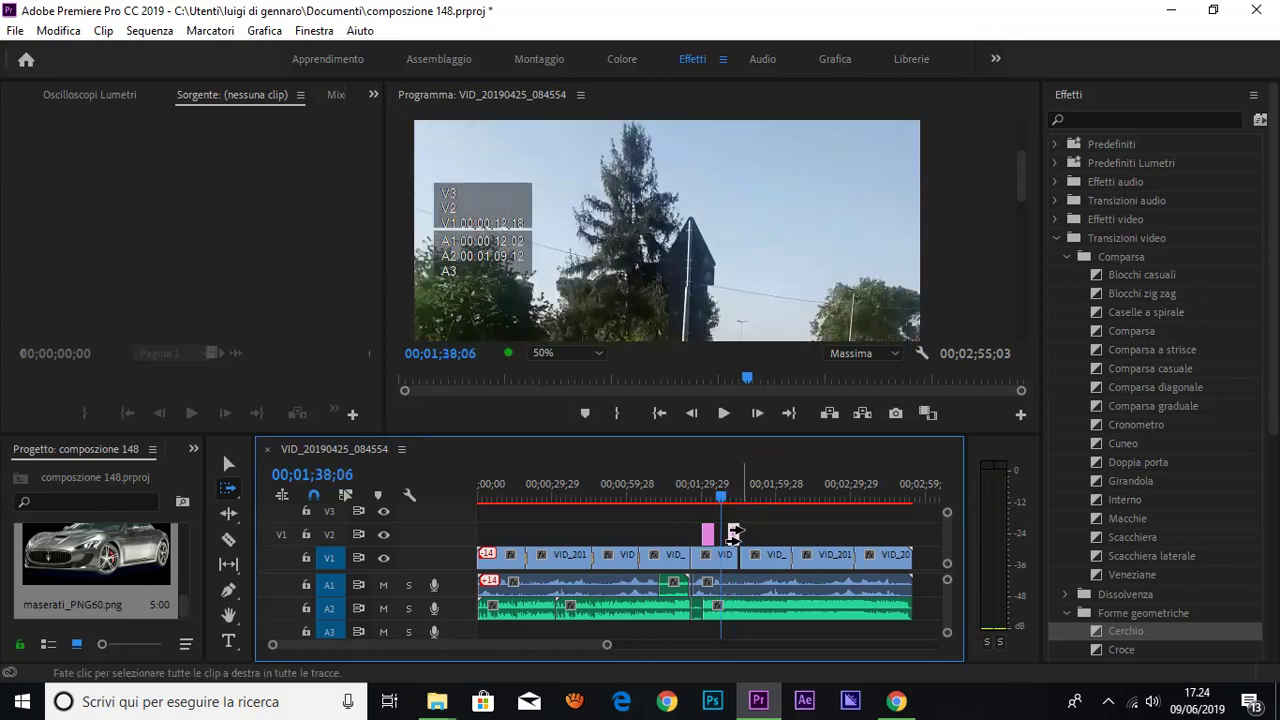
pyautogui.moveTo(733, 530); pyautogui.dragTo(700, 537)
pyautogui.click(230, 514)
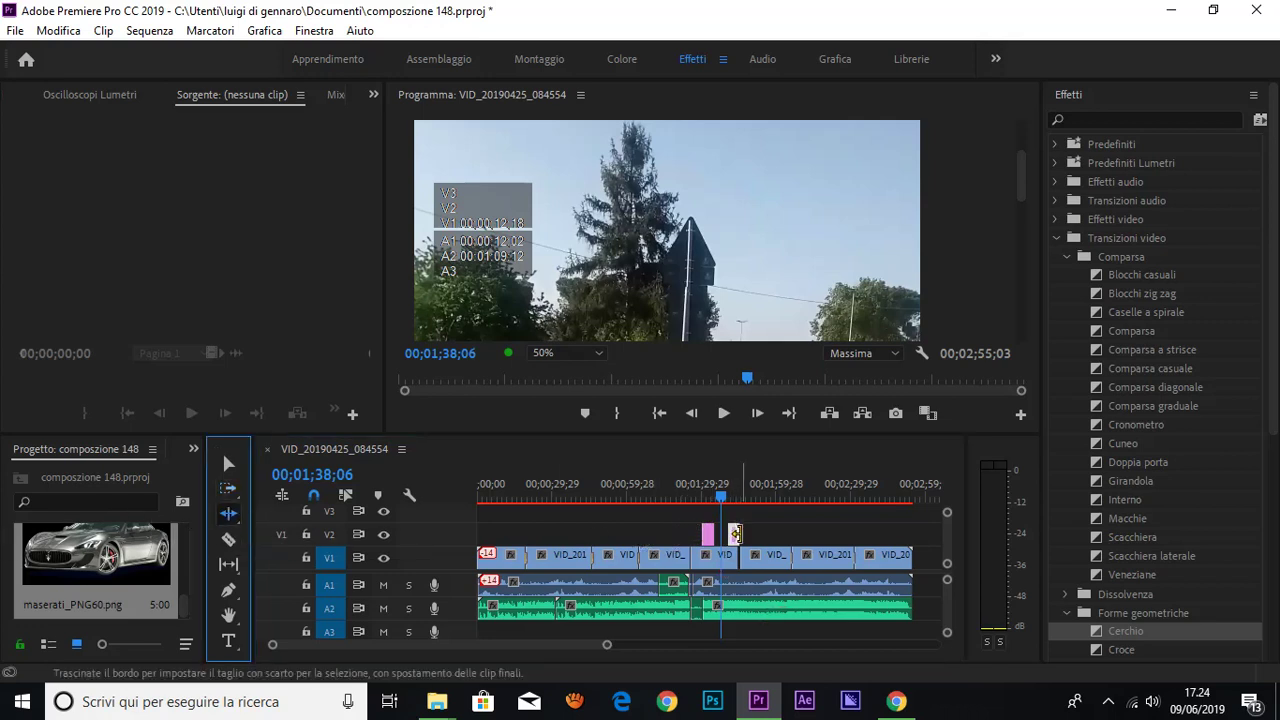
pyautogui.click(228, 463)
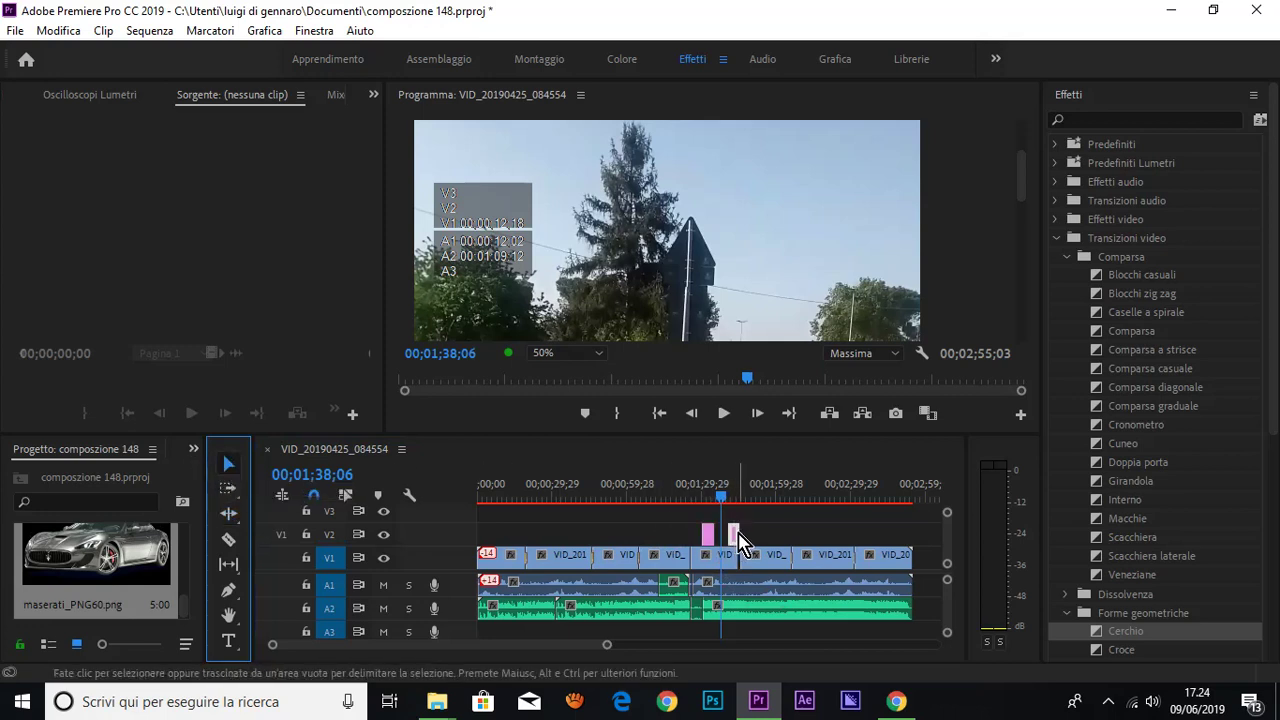
pyautogui.moveTo(745, 541); pyautogui.dragTo(763, 535)
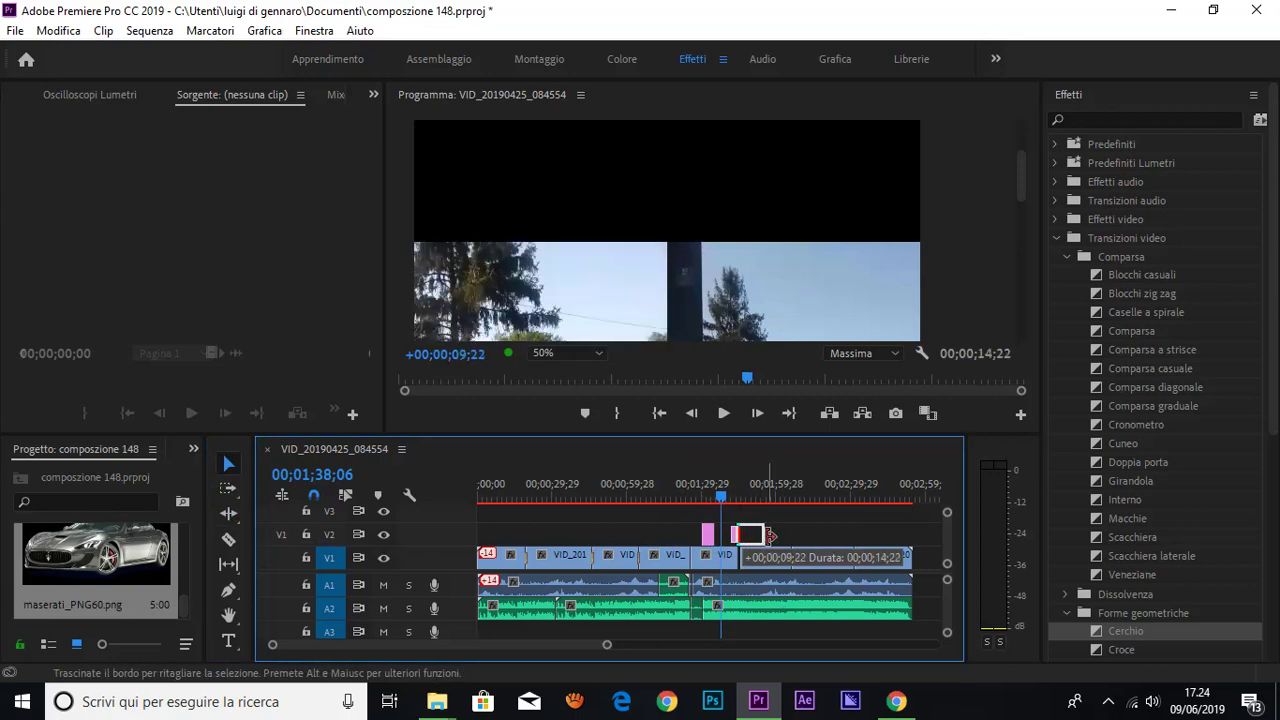
pyautogui.moveTo(763, 535); pyautogui.dragTo(748, 540)
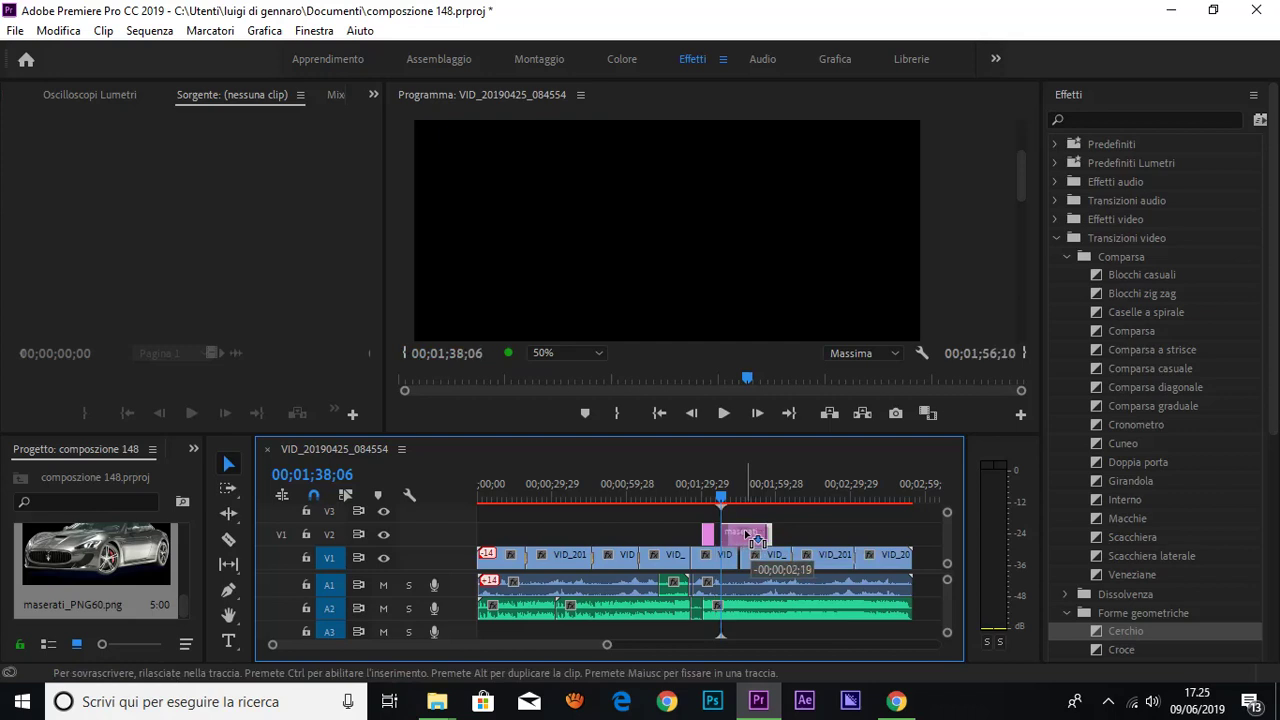
# - Slide the lengthened overlay right after the first and play back from 01;28;24
pyautogui.click(707, 535)
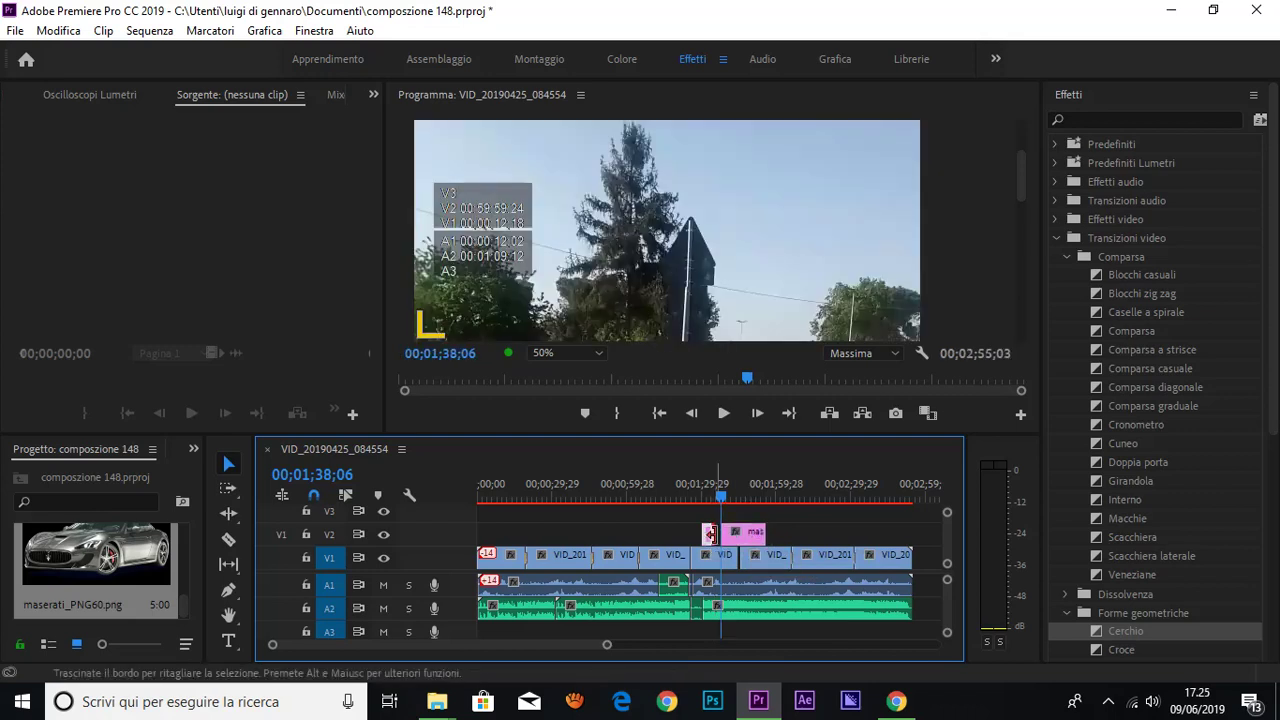
pyautogui.click(754, 536)
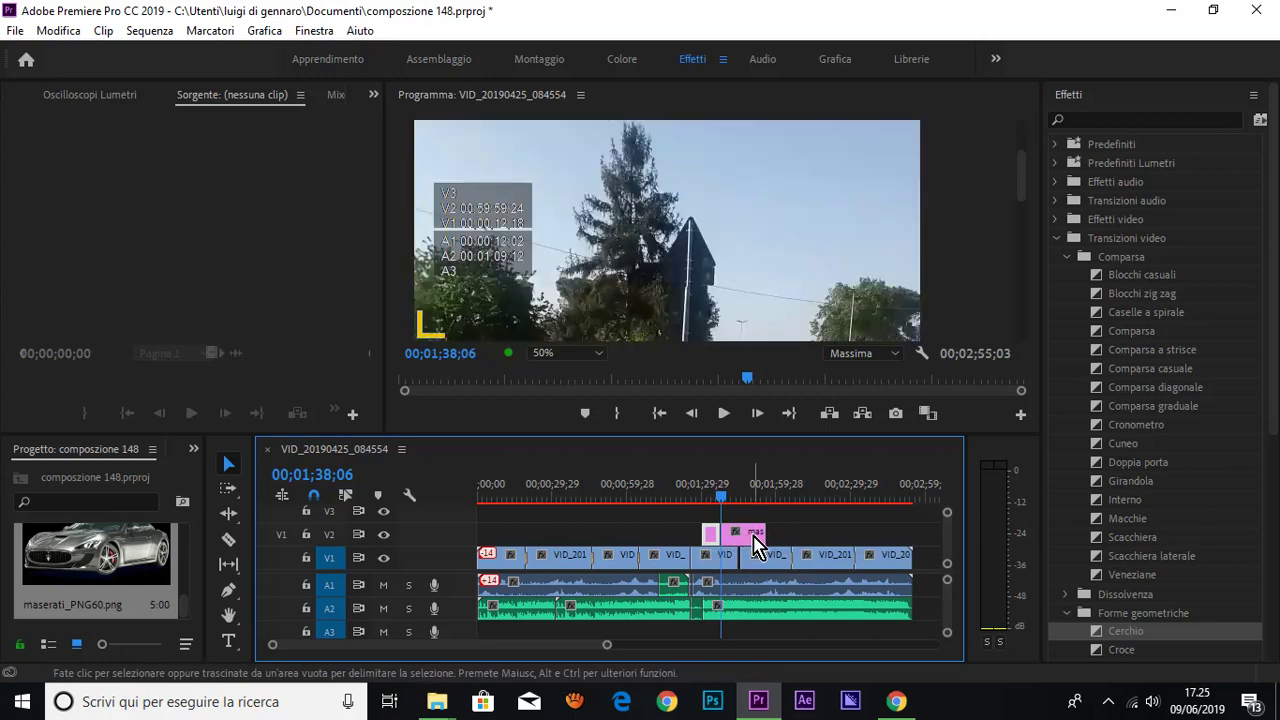
pyautogui.moveTo(722, 496); pyautogui.dragTo(698, 496)
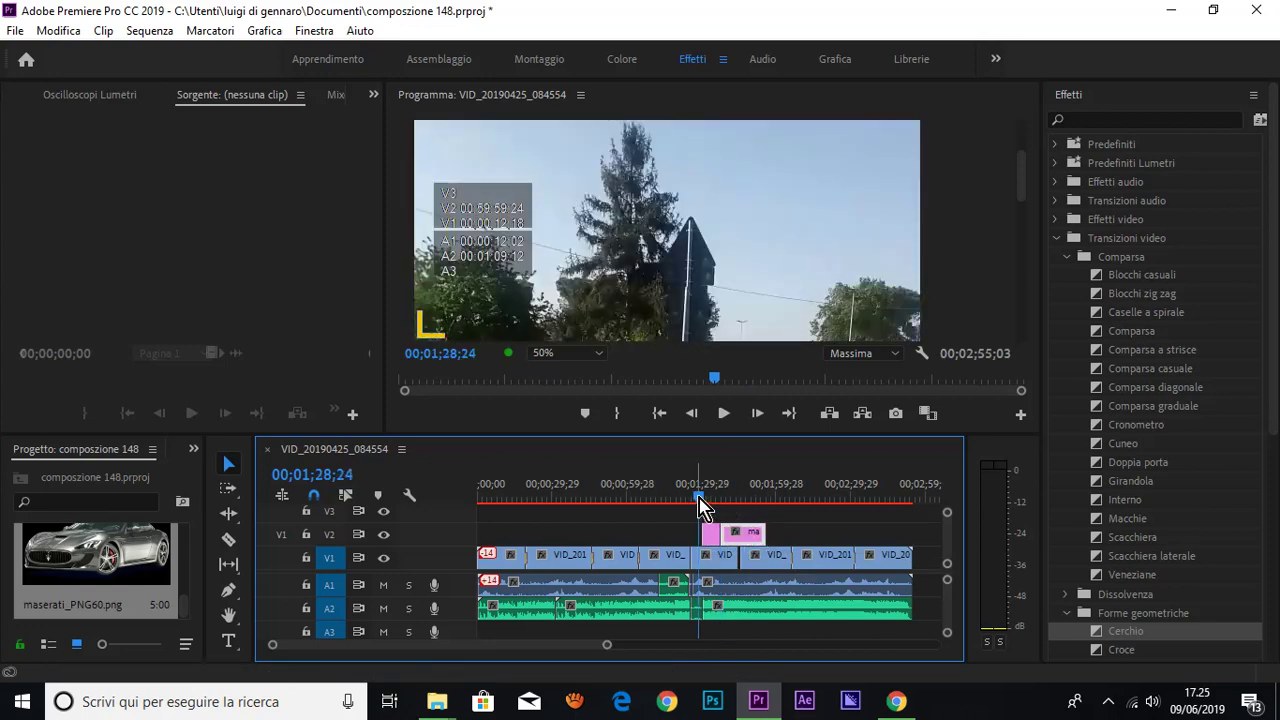
pyautogui.click(724, 414)
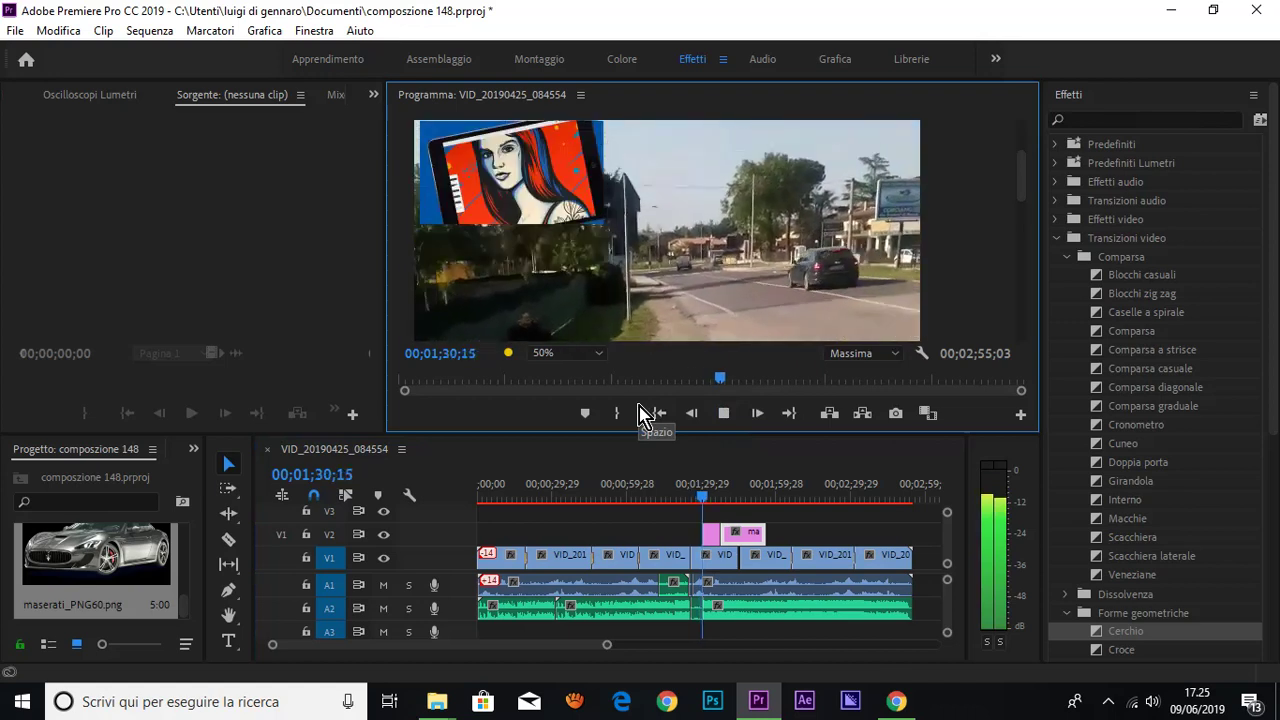
pyautogui.press('j')
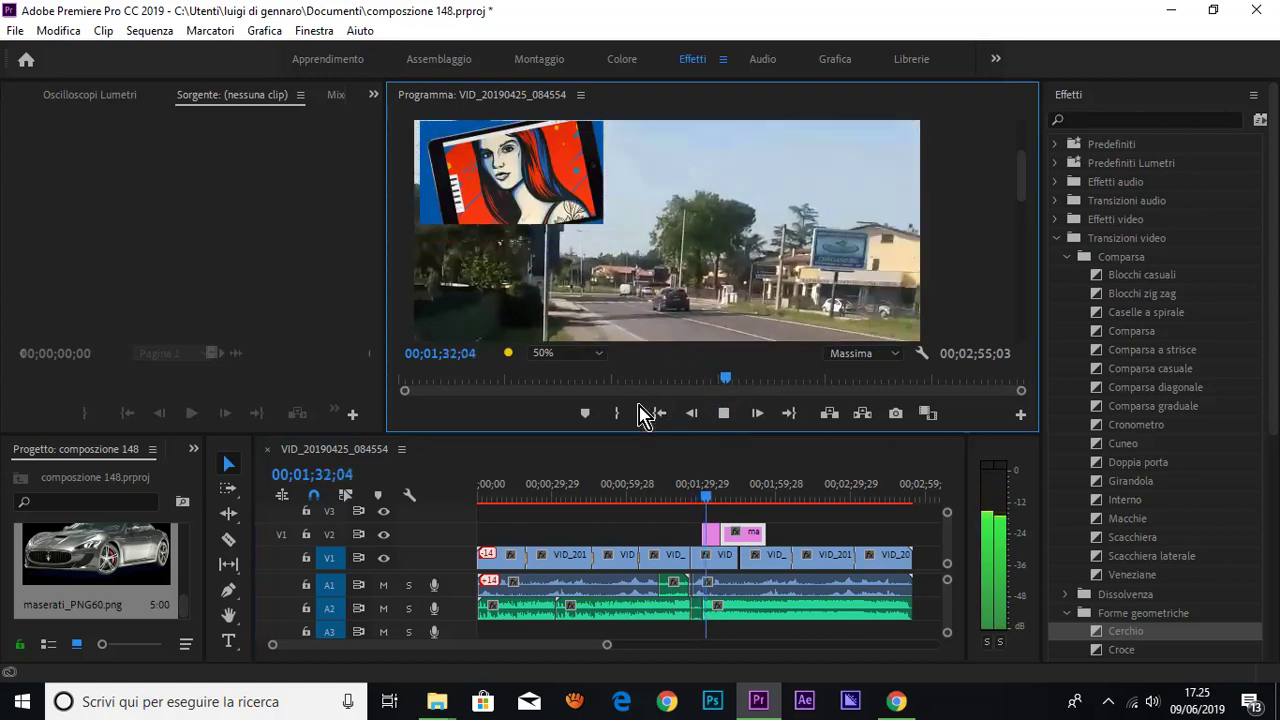
pyautogui.press('j')
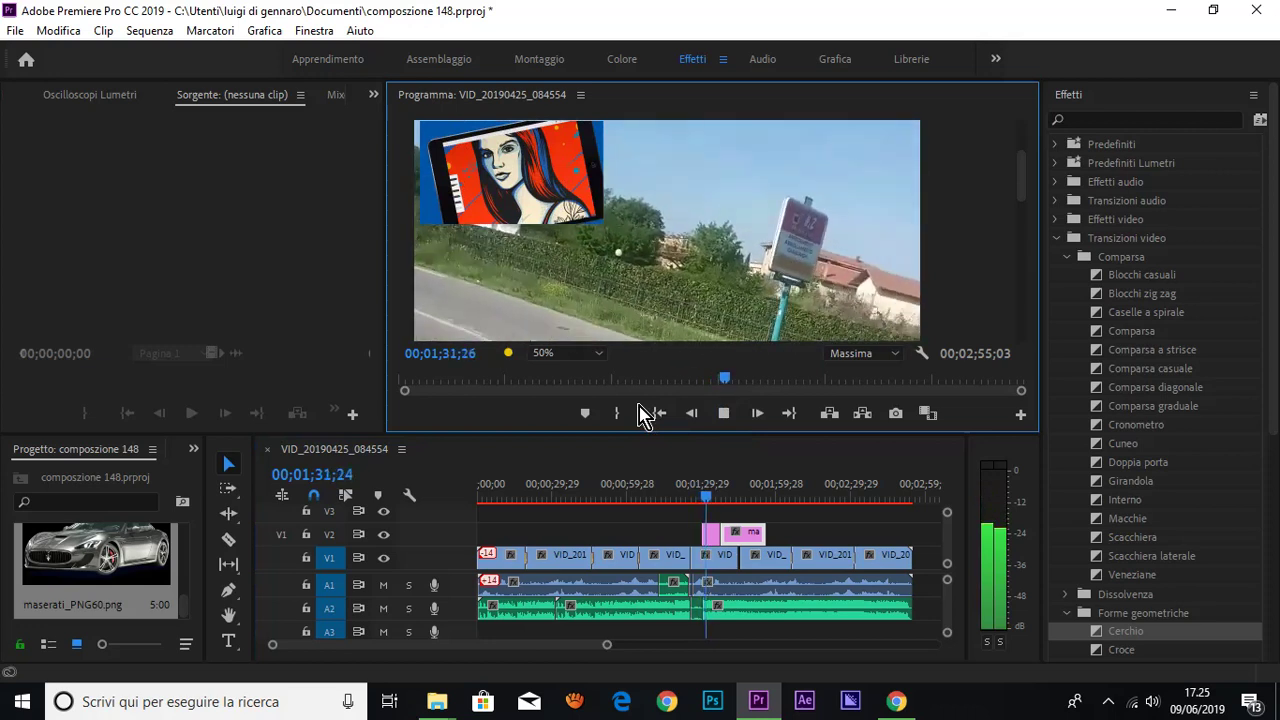
pyautogui.press('j')
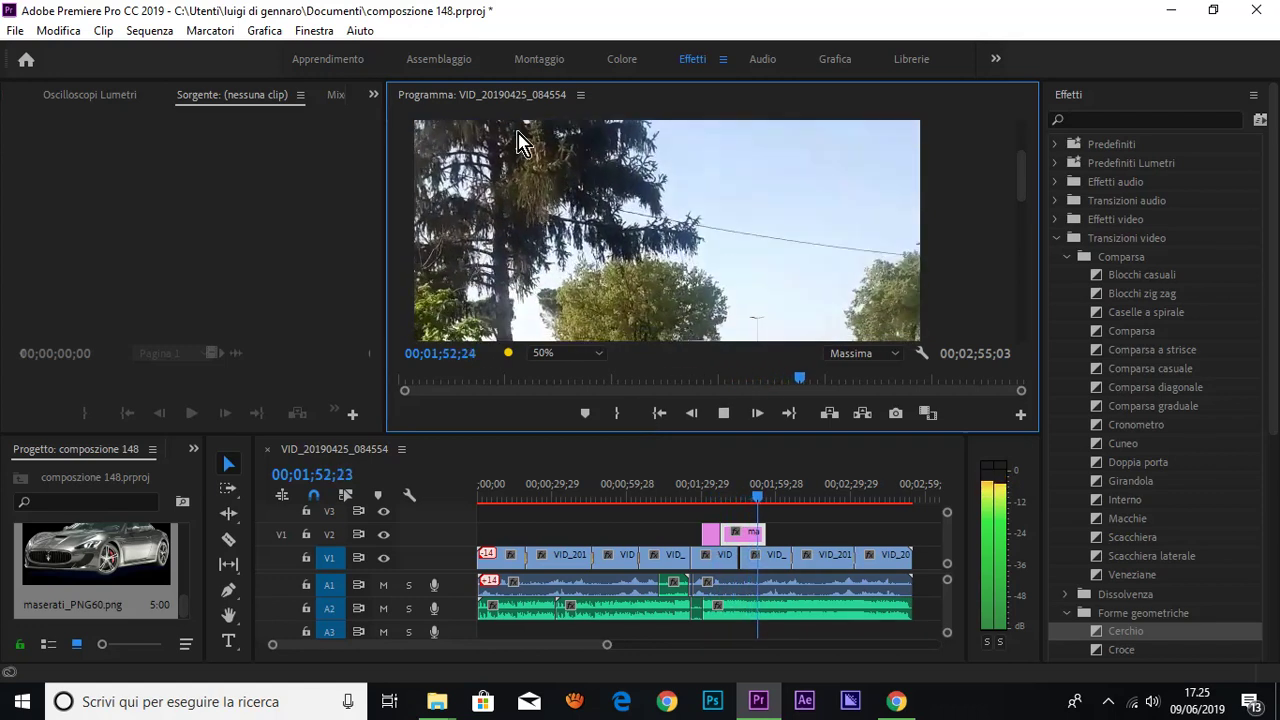
# - Import thinking_woman_PNG11648.png from IMMAGINI X EFFECTS > circle promo via File > Importa
pyautogui.click(15, 30)
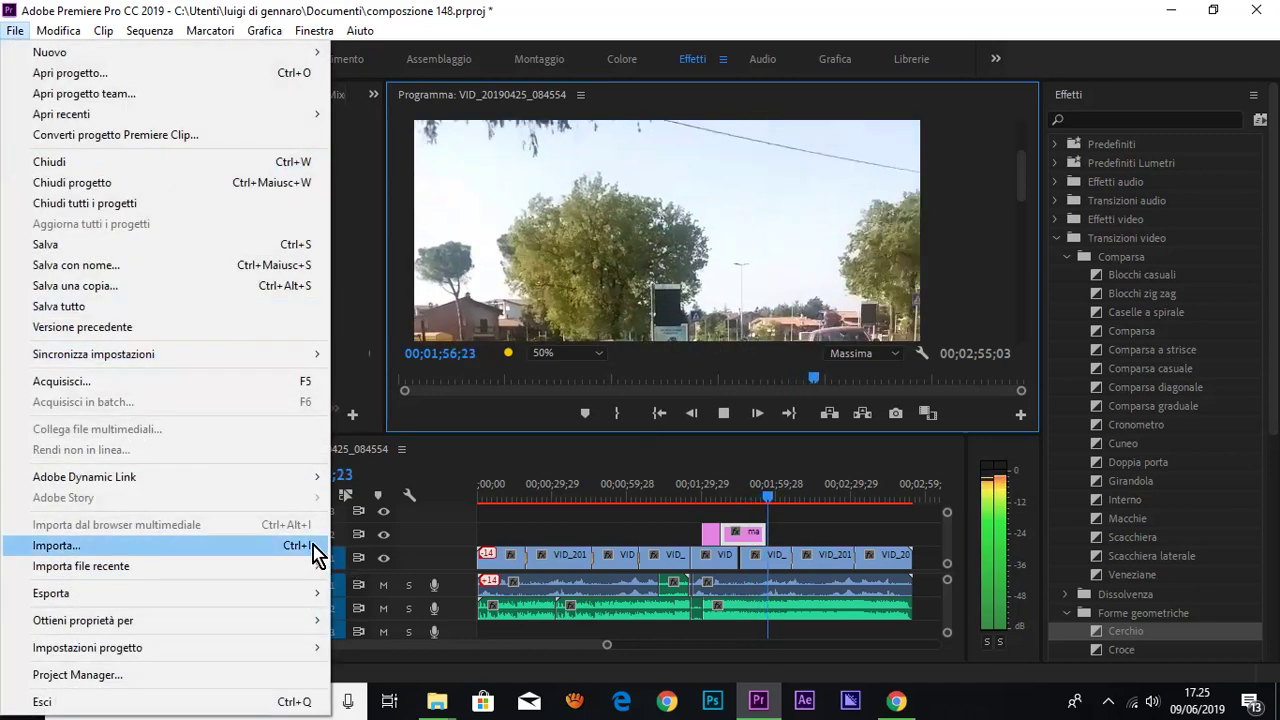
pyautogui.click(318, 546)
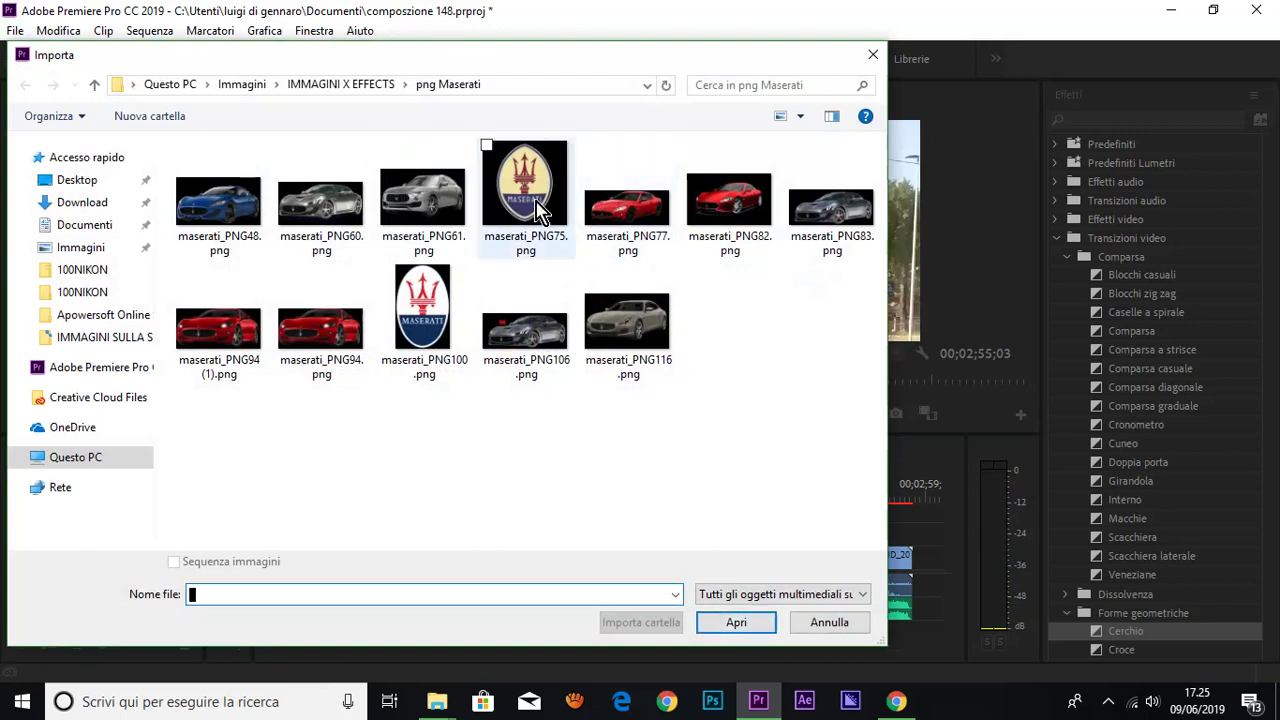
pyautogui.click(320, 86)
pyautogui.doubleClick(345, 200)
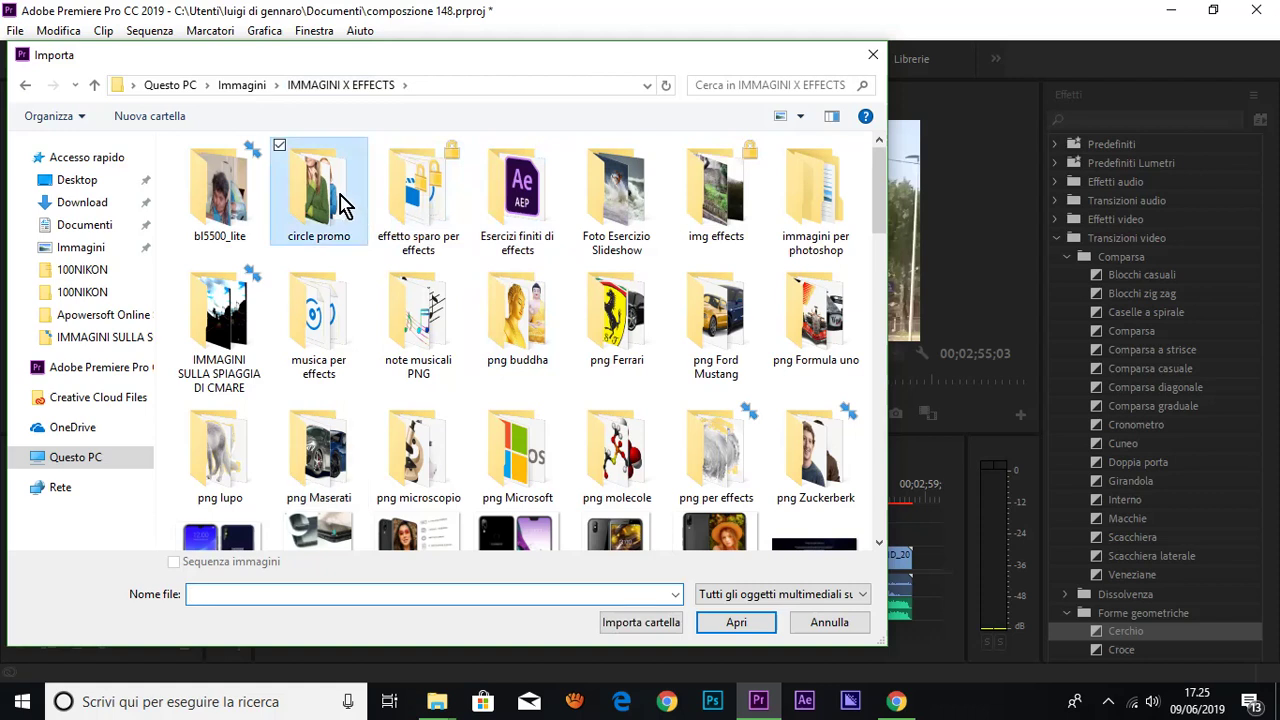
pyautogui.doubleClick(340, 205)
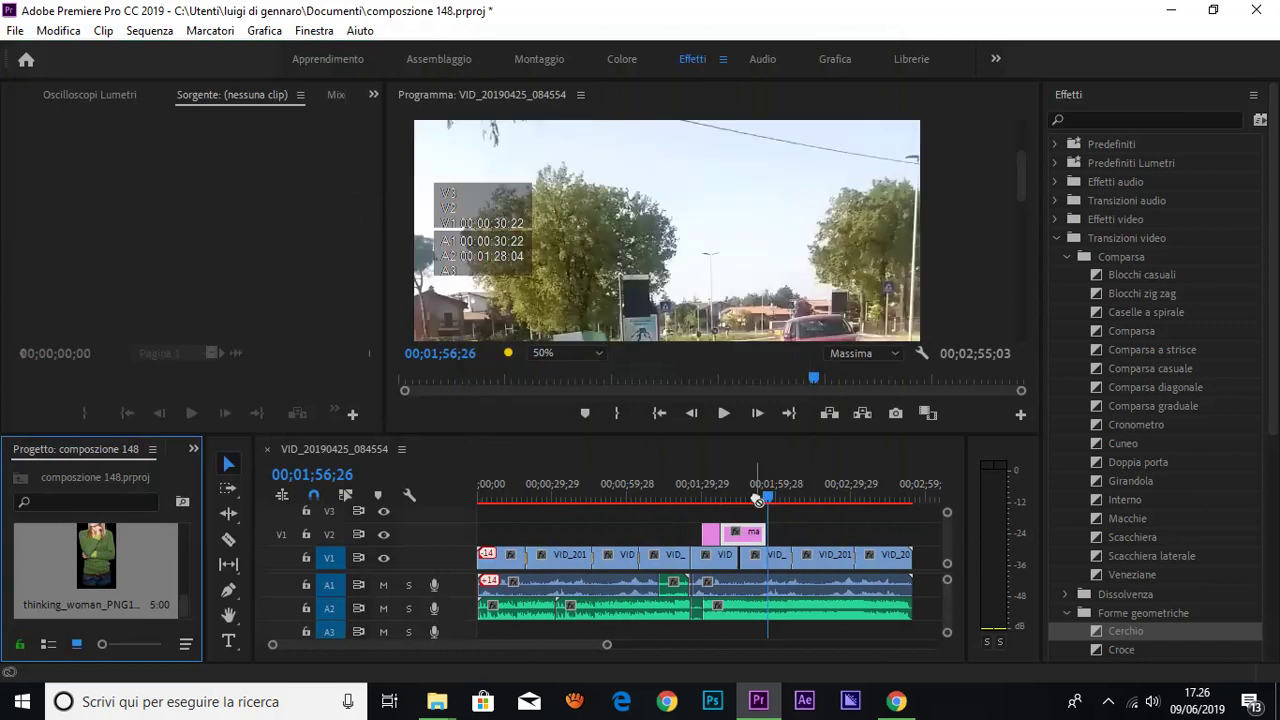
# - Drop the thinking woman image onto V2 at the playhead and play the sequence to preview it
pyautogui.moveTo(758, 500); pyautogui.dragTo(697, 235)
pyautogui.moveTo(120, 583); pyautogui.dragTo(720, 221)
pyautogui.moveTo(115, 585); pyautogui.dragTo(836, 323)
pyautogui.moveTo(63, 558)
pyautogui.mouseDown()
pyautogui.moveTo(771, 525)
pyautogui.moveTo(785, 535)
pyautogui.moveTo(760, 505)
pyautogui.mouseUp()
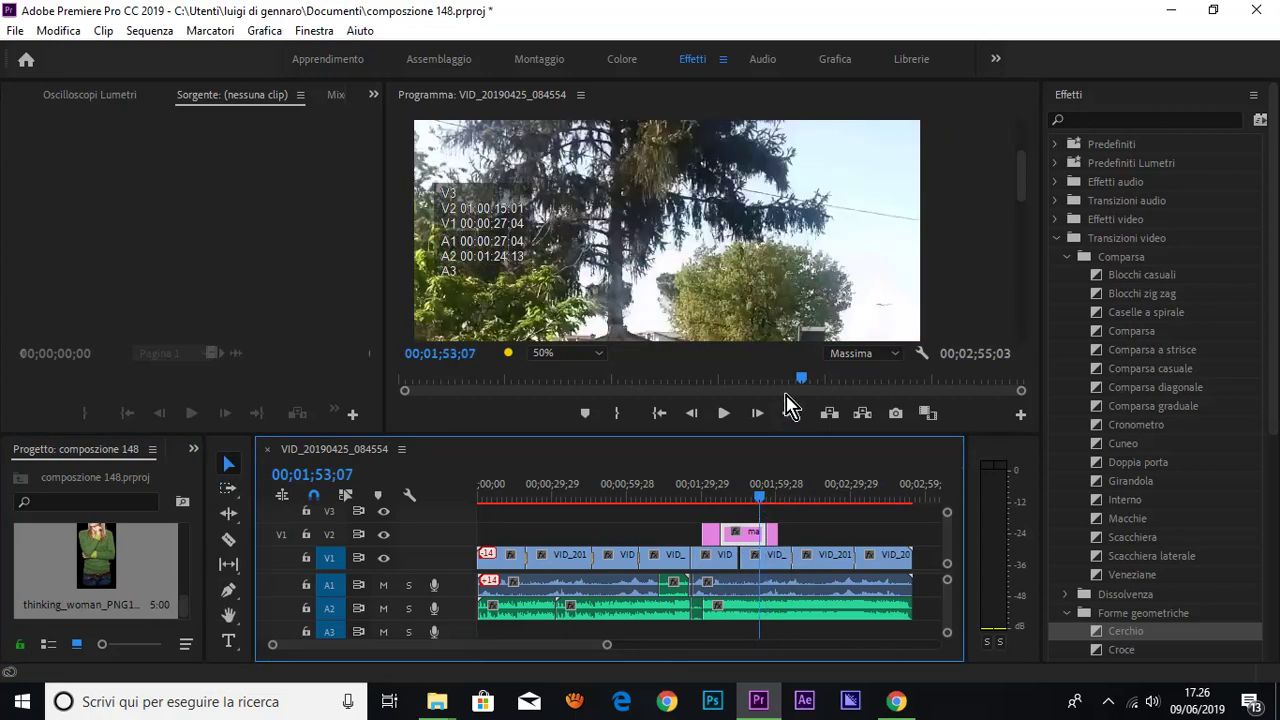
pyautogui.click(726, 415)
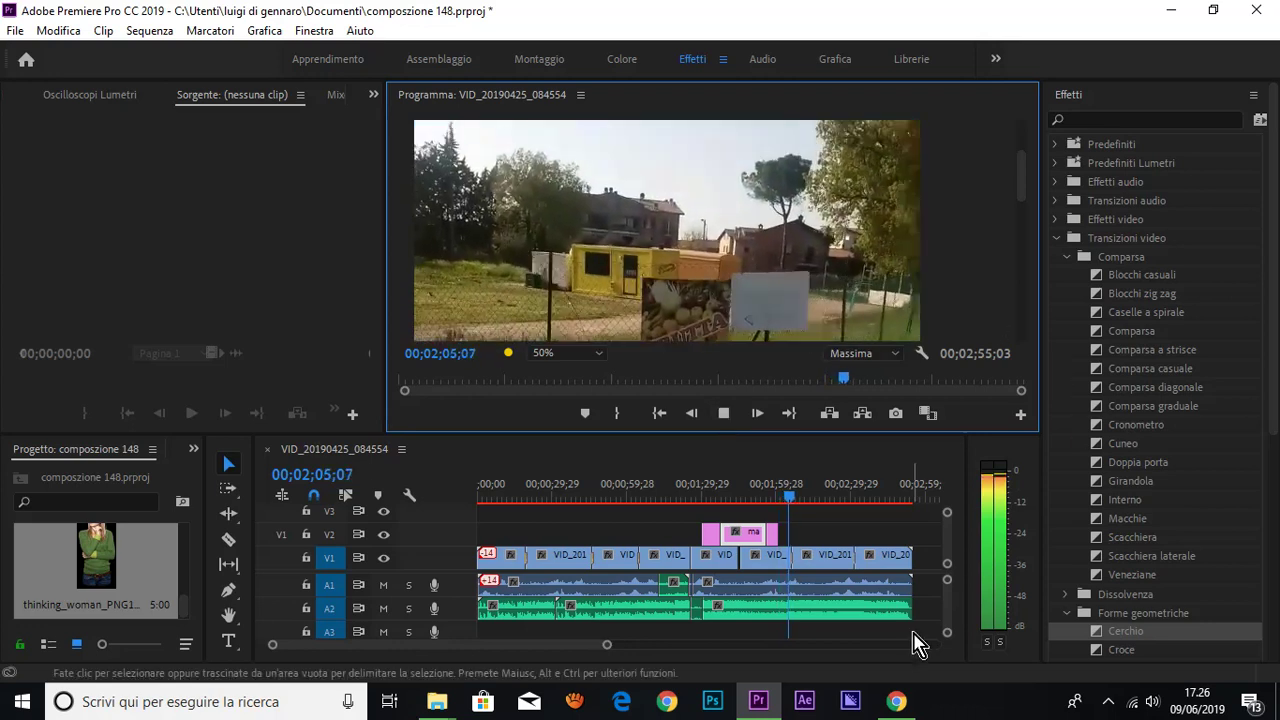
pyautogui.click(724, 413)
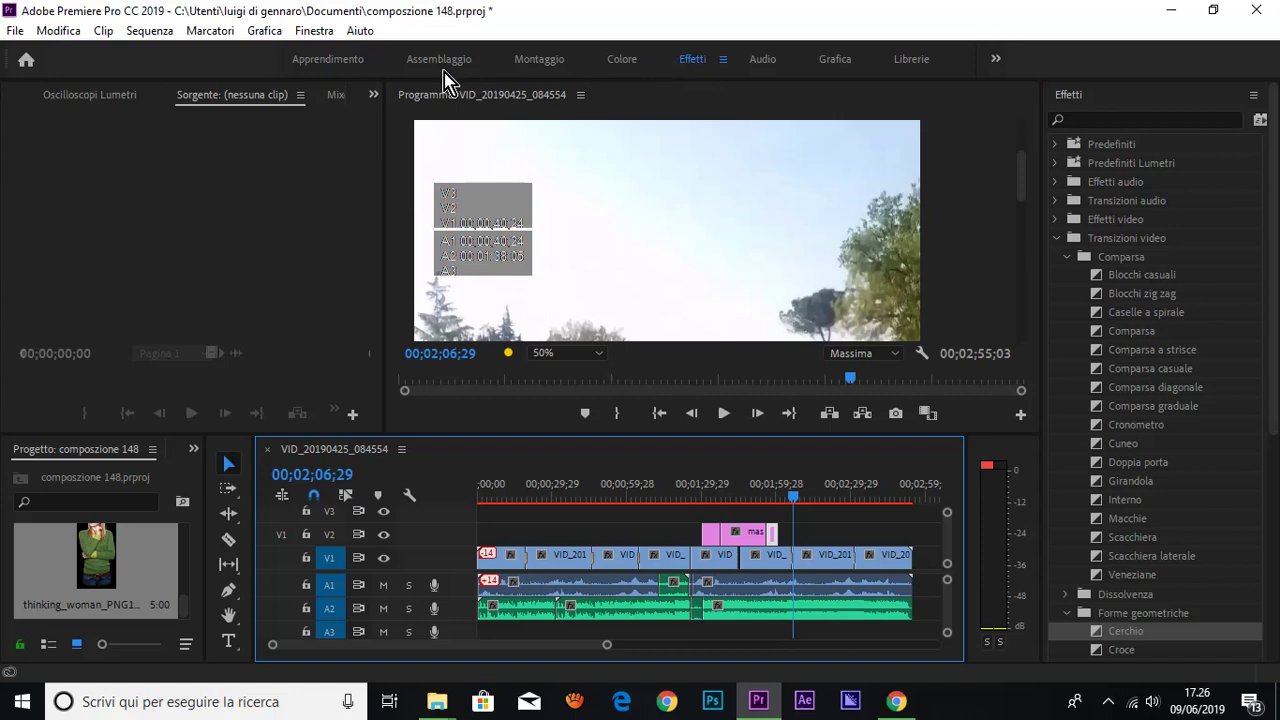
pyautogui.click(621, 66)
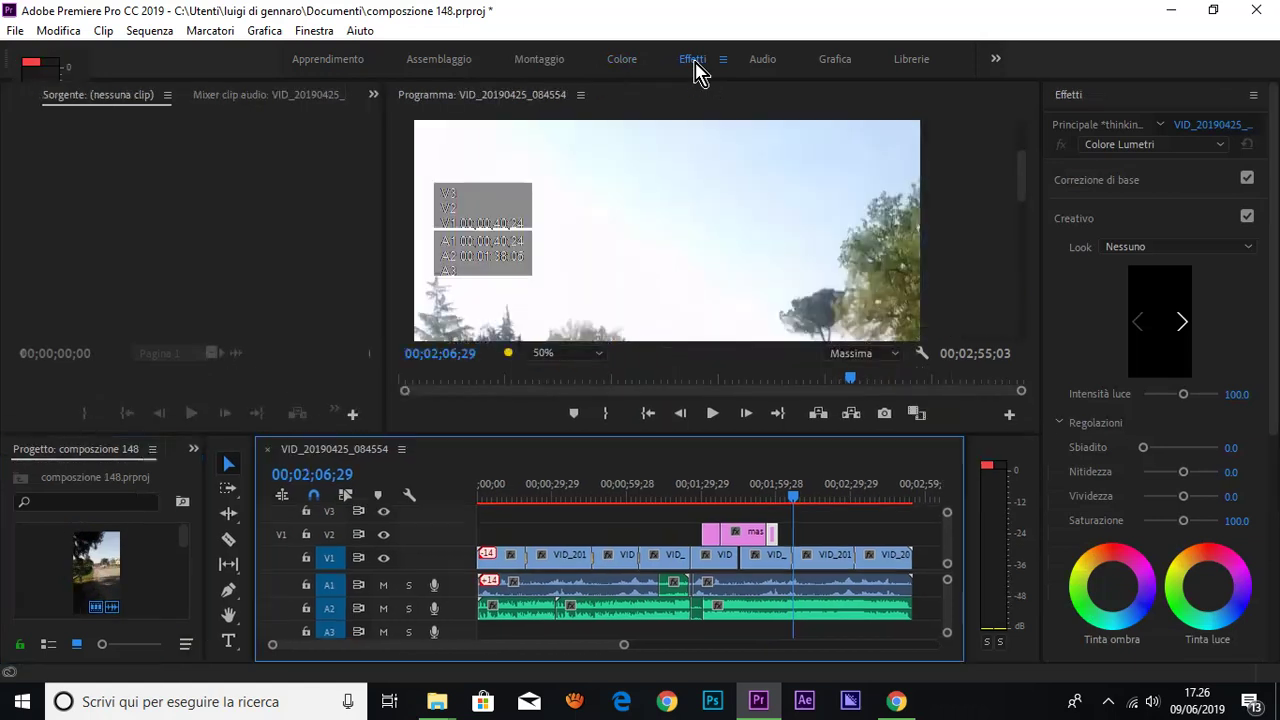
pyautogui.click(722, 59)
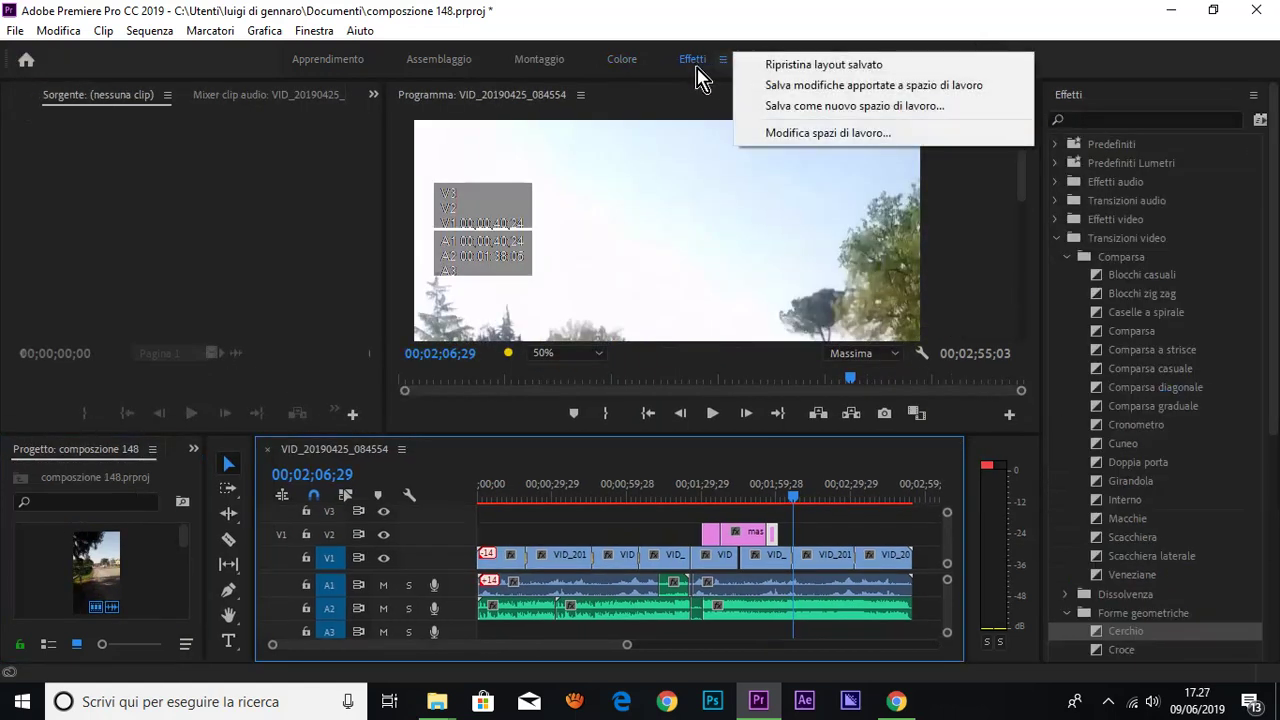
pyautogui.click(697, 66)
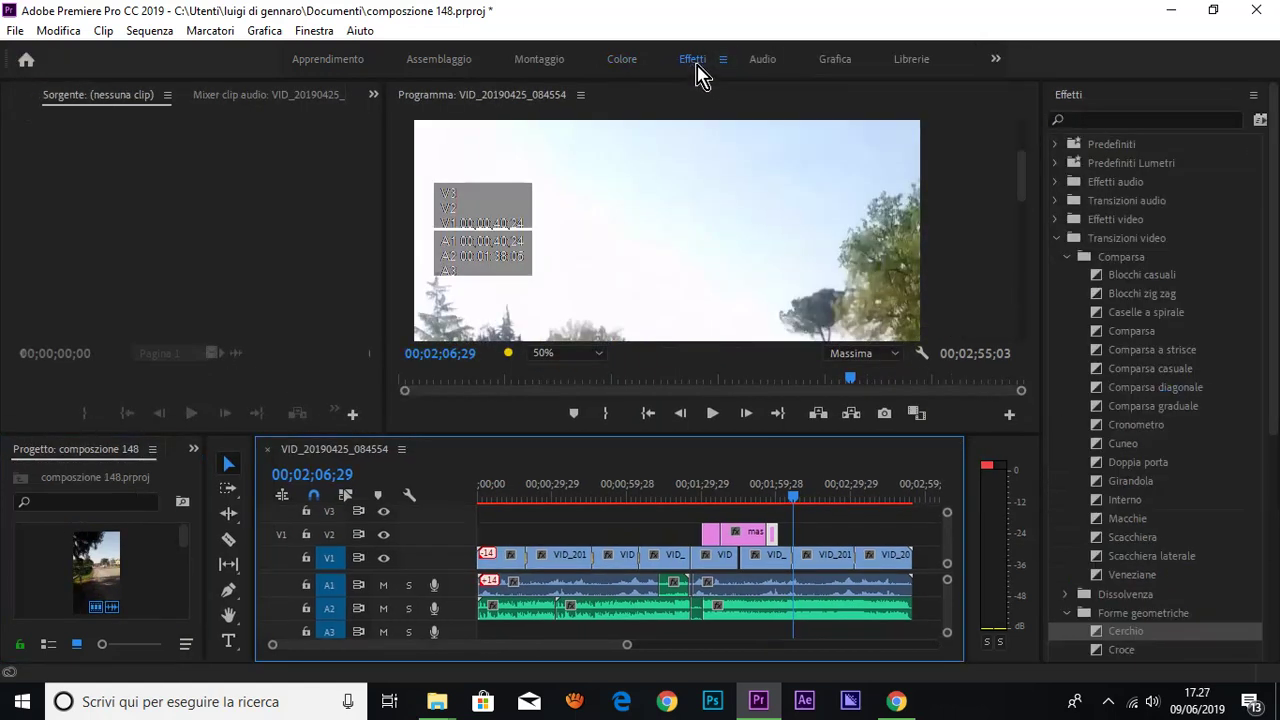
pyautogui.click(834, 66)
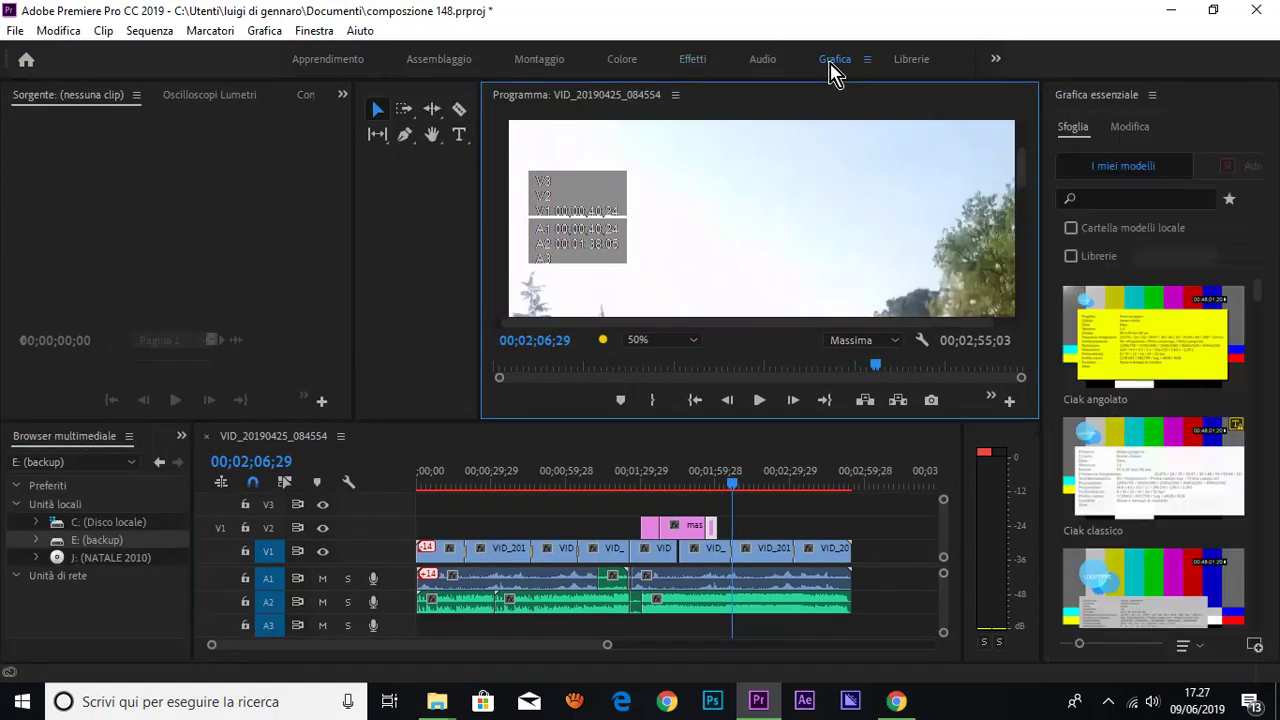
pyautogui.click(705, 63)
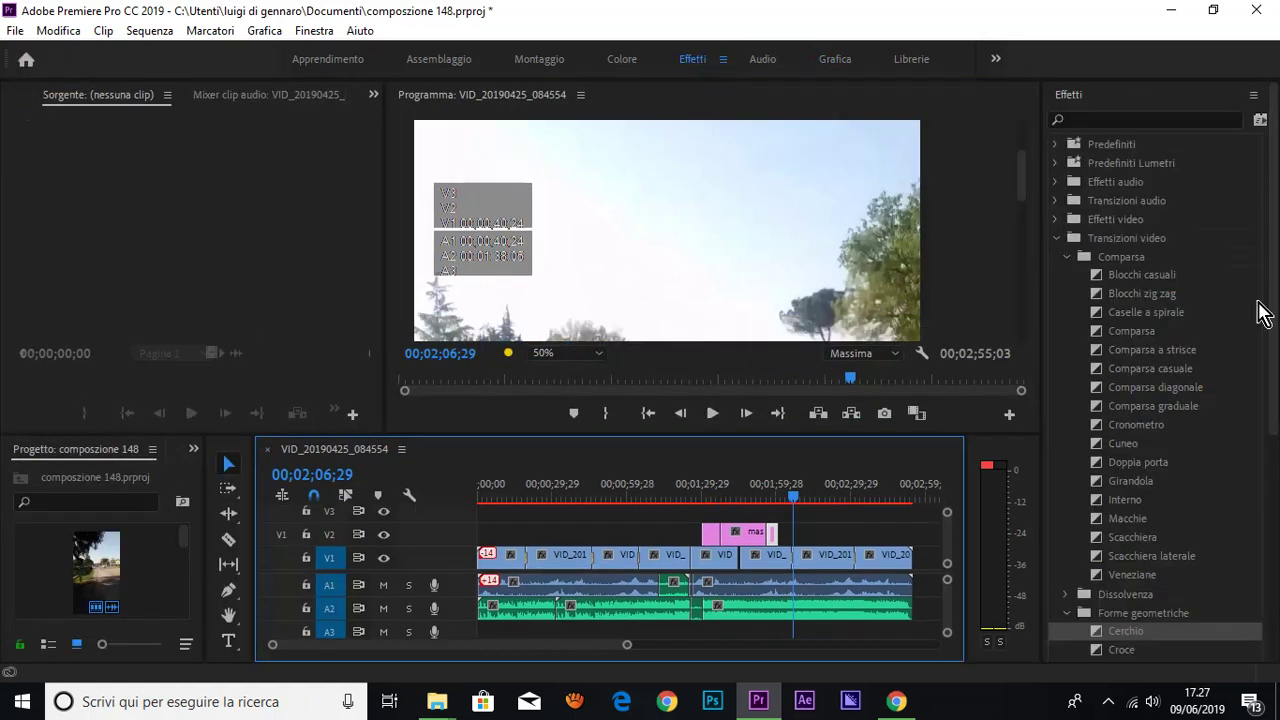
# - Collapse the video transitions folder and briefly look through Essential Graphics before returning to Effects
pyautogui.click(1057, 239)
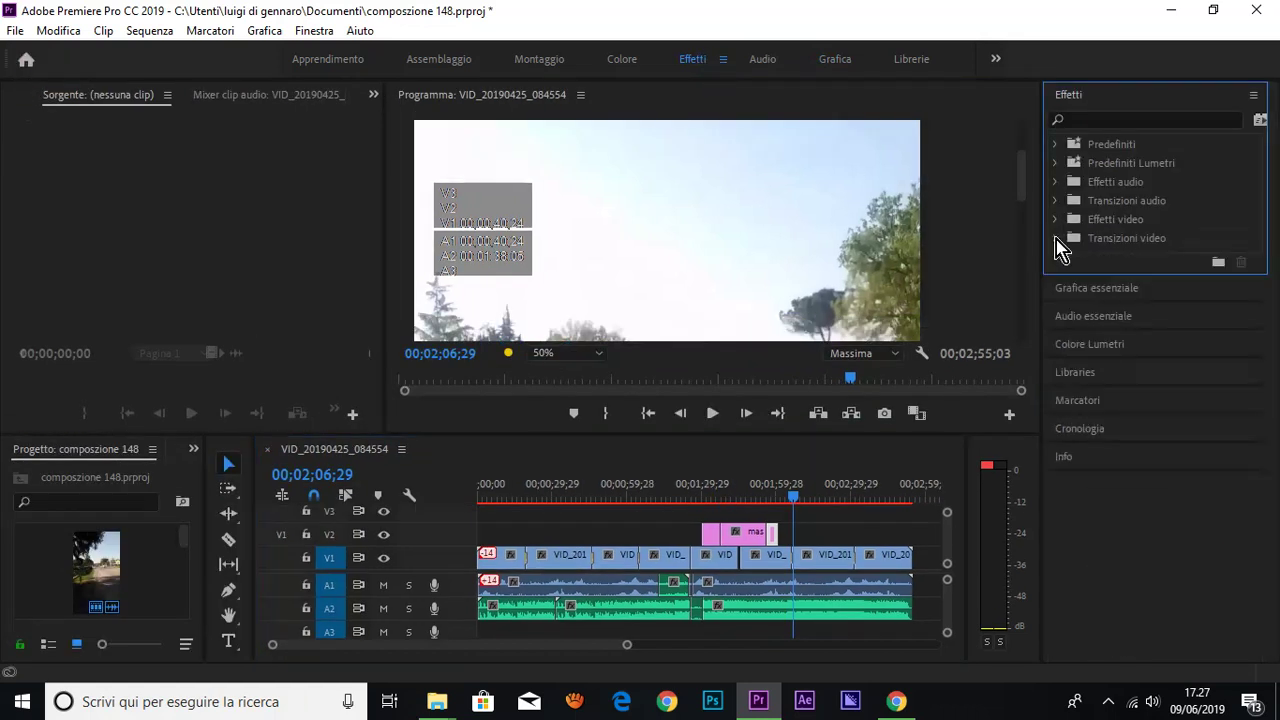
pyautogui.click(1113, 289)
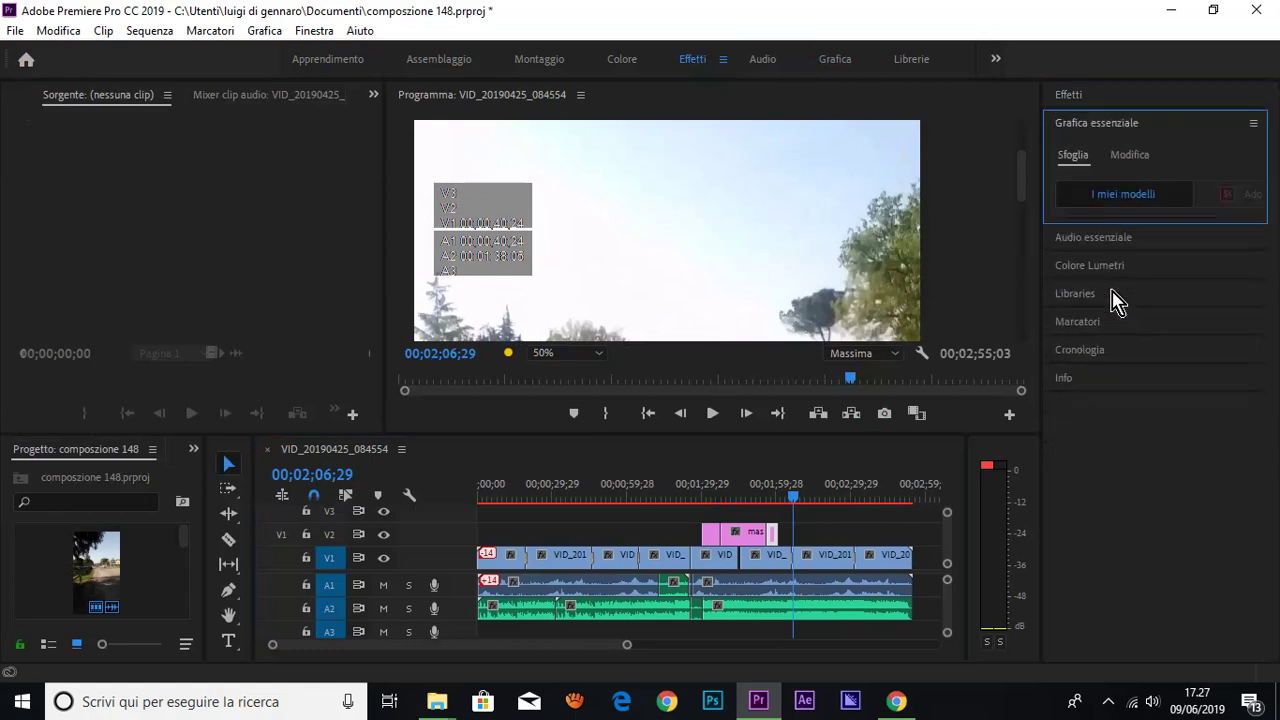
pyautogui.click(1130, 158)
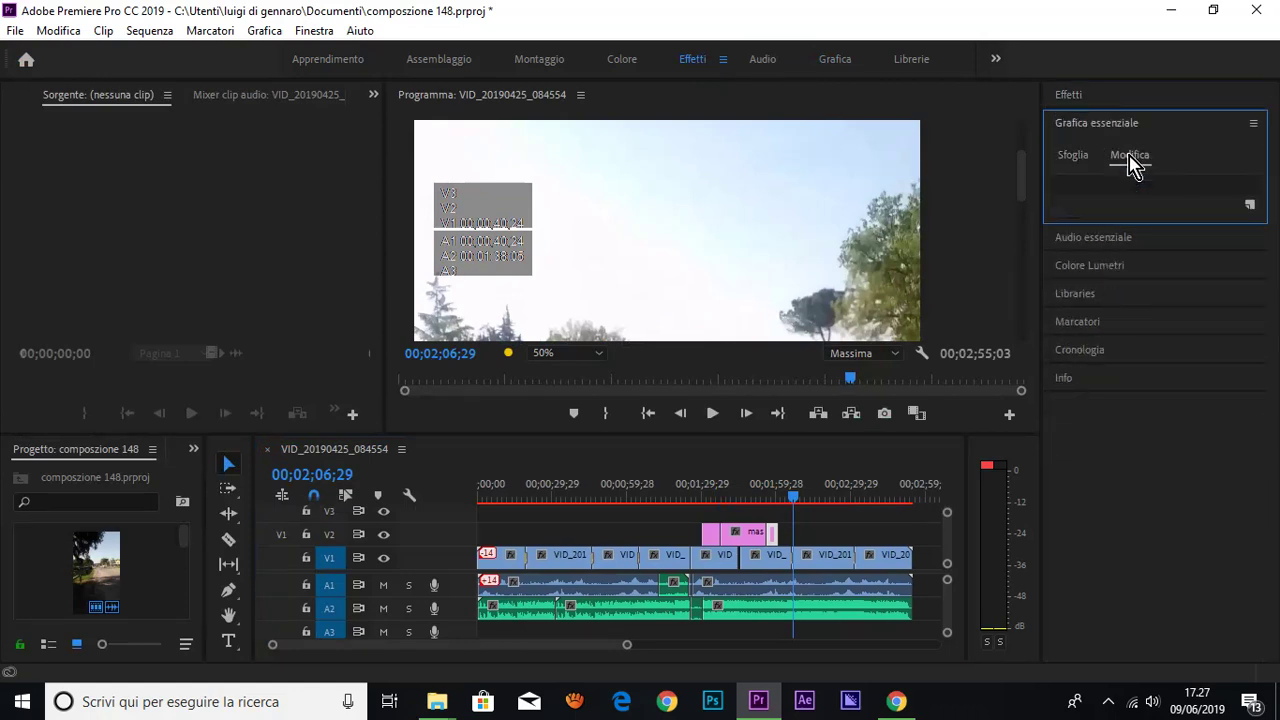
pyautogui.click(1086, 155)
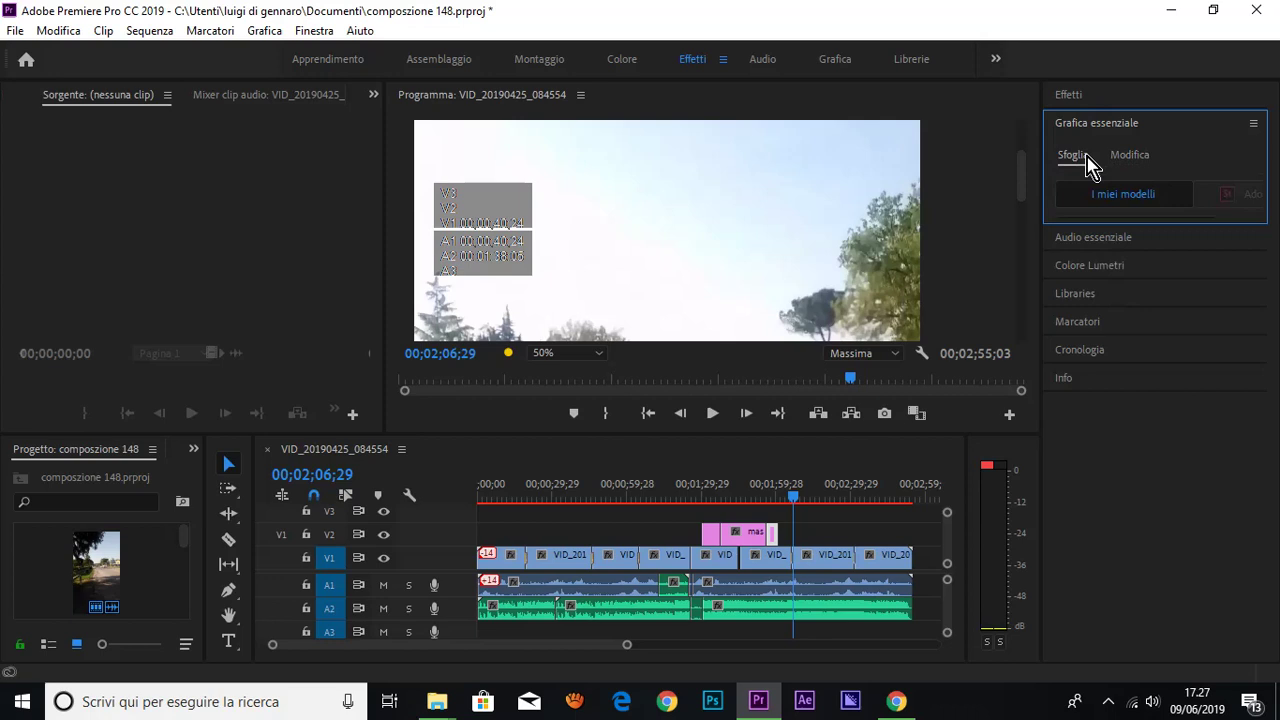
pyautogui.click(1080, 94)
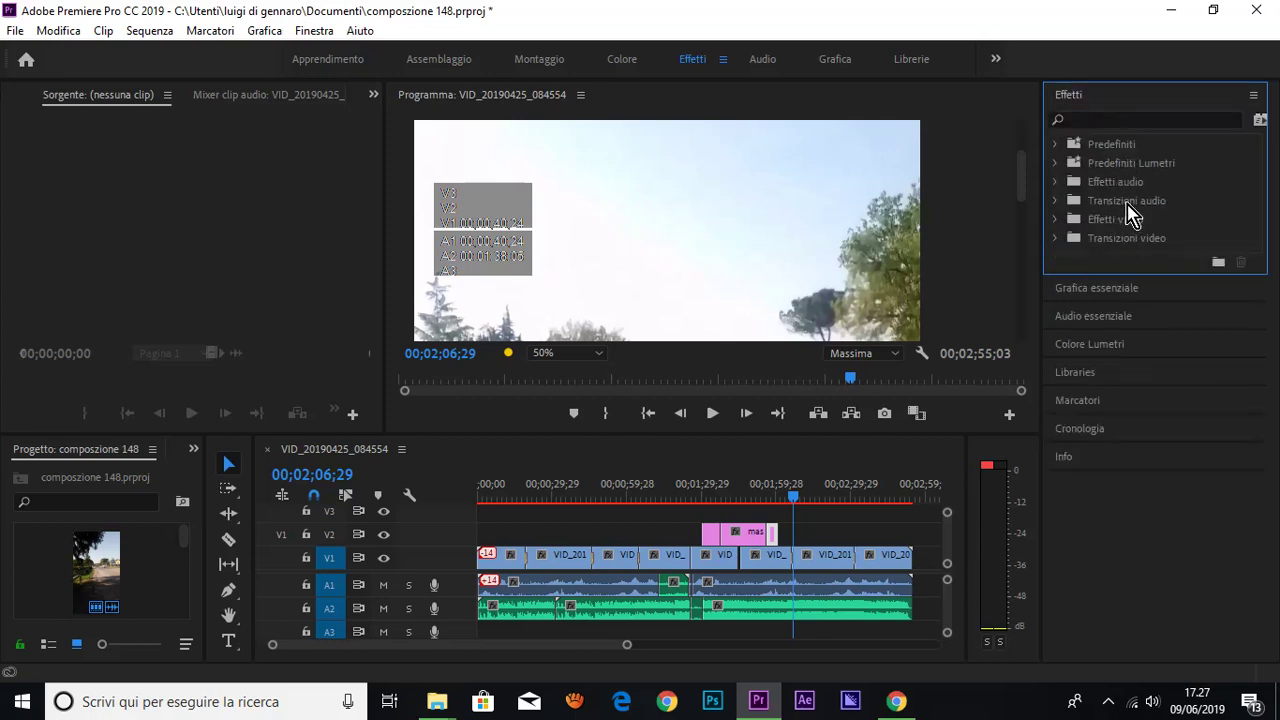
# - Apply the Predefiniti > Bordi in rilievo Spessi preset to the pink V2 overlay clip
pyautogui.click(1054, 144)
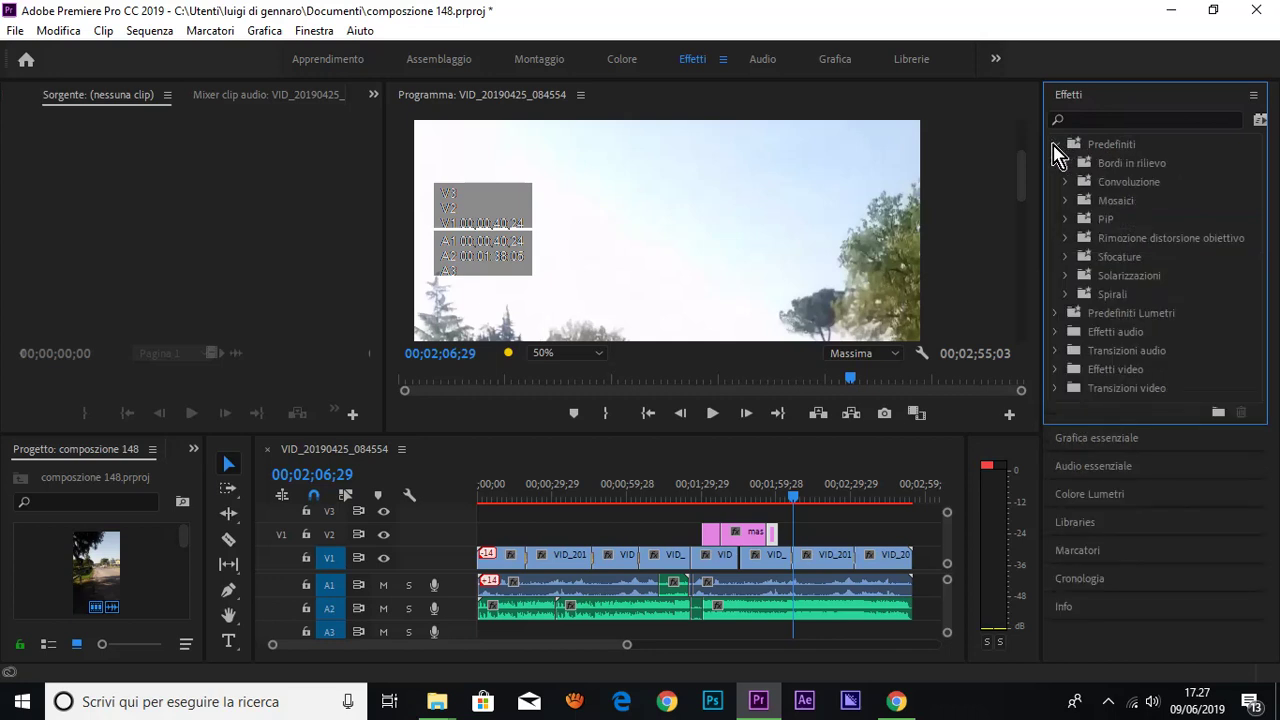
pyautogui.click(1113, 165)
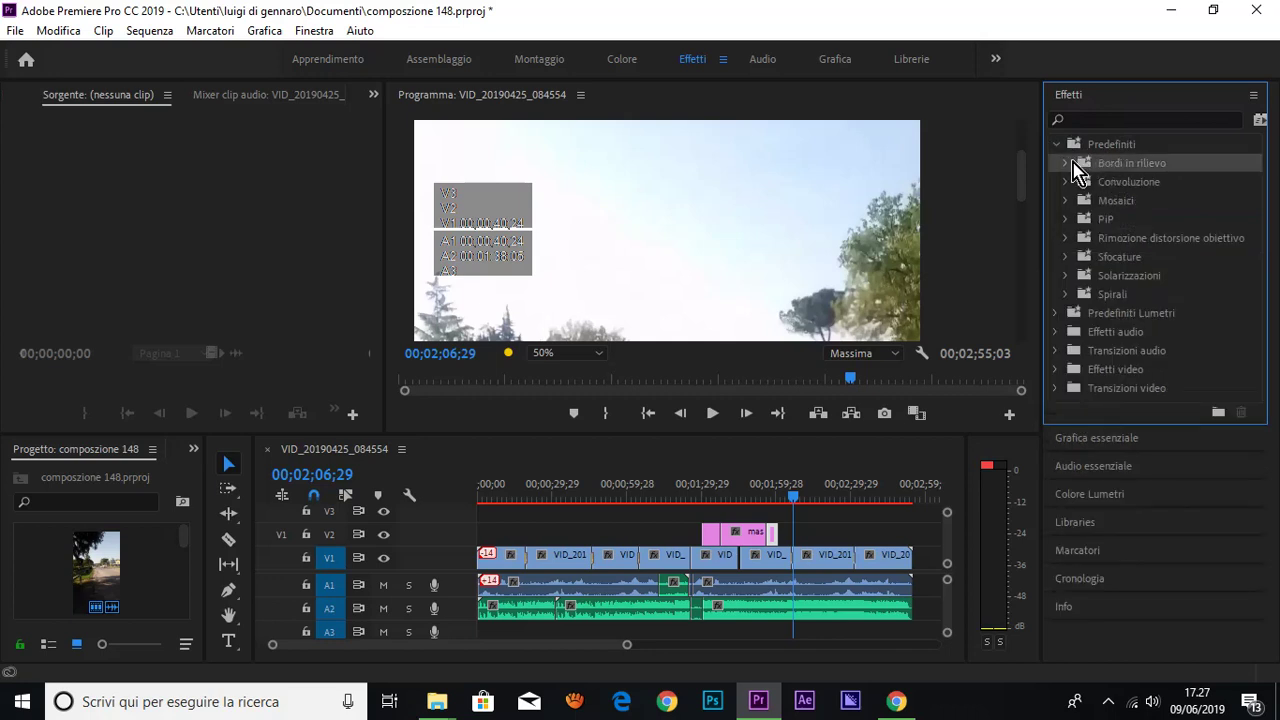
pyautogui.click(1065, 163)
pyautogui.click(1133, 182)
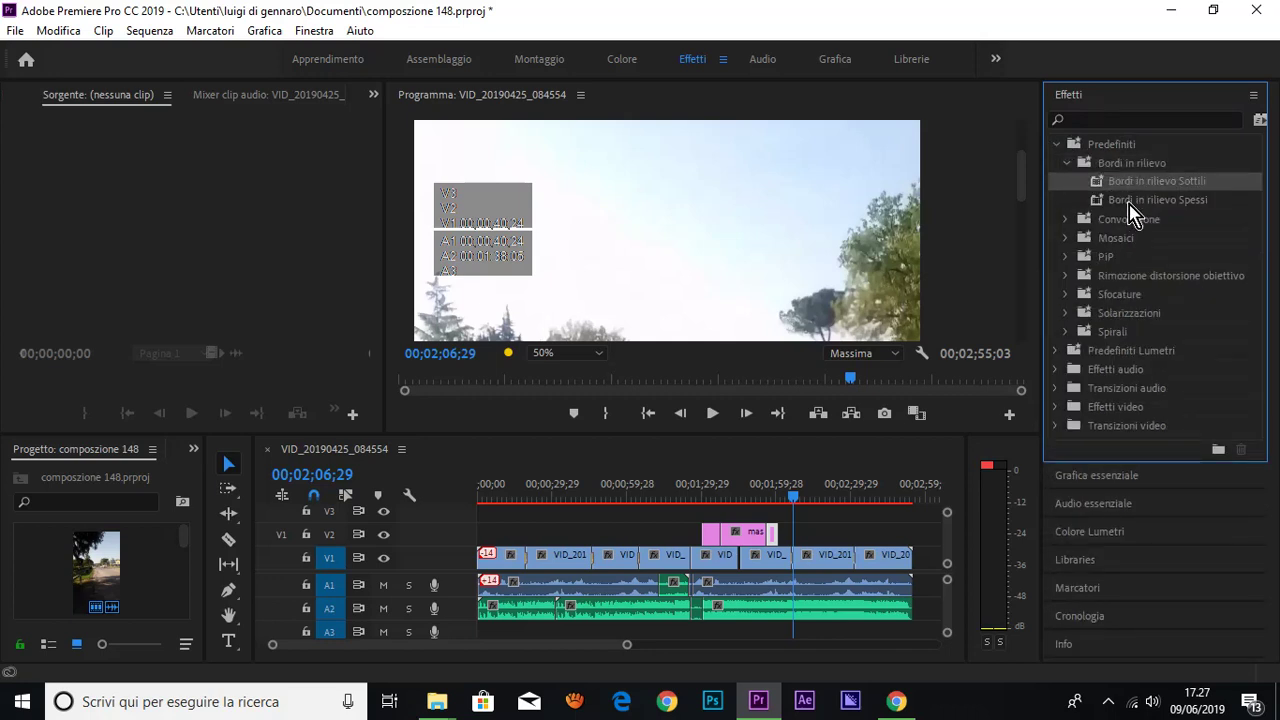
pyautogui.click(1126, 203)
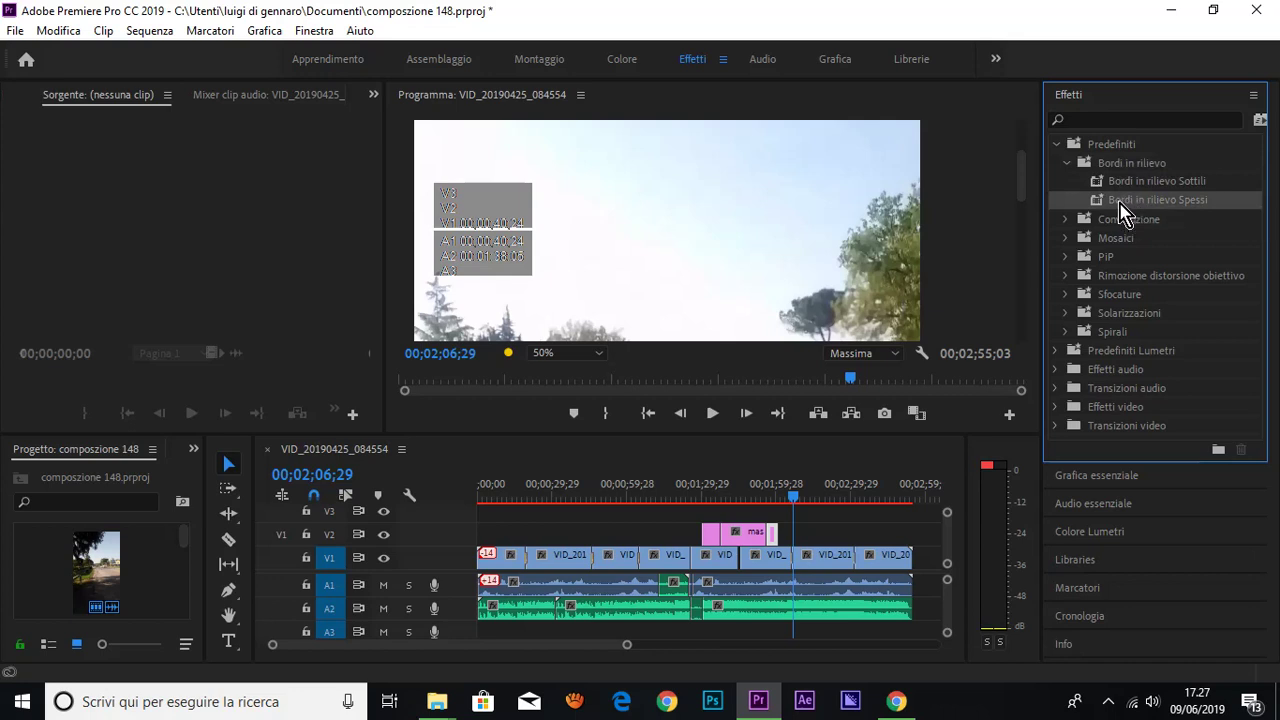
pyautogui.moveTo(1099, 210)
pyautogui.mouseDown()
pyautogui.moveTo(771, 535)
pyautogui.moveTo(769, 500)
pyautogui.mouseUp()
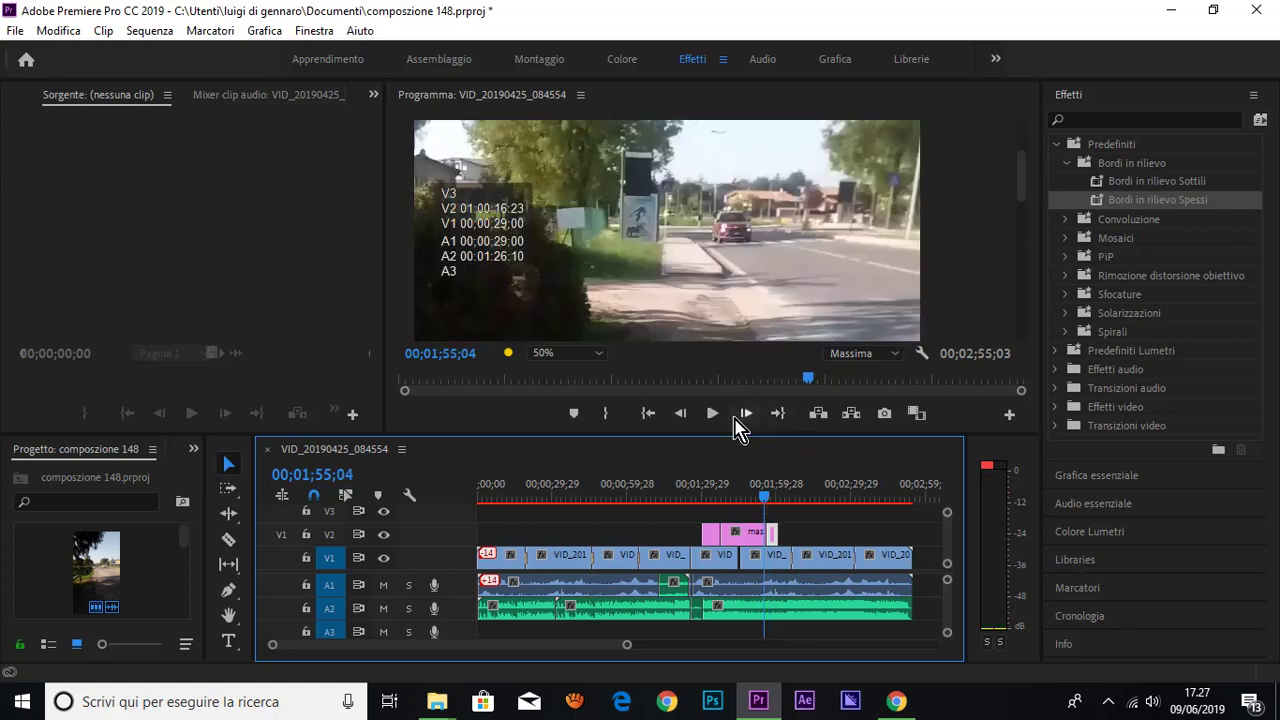
pyautogui.click(711, 416)
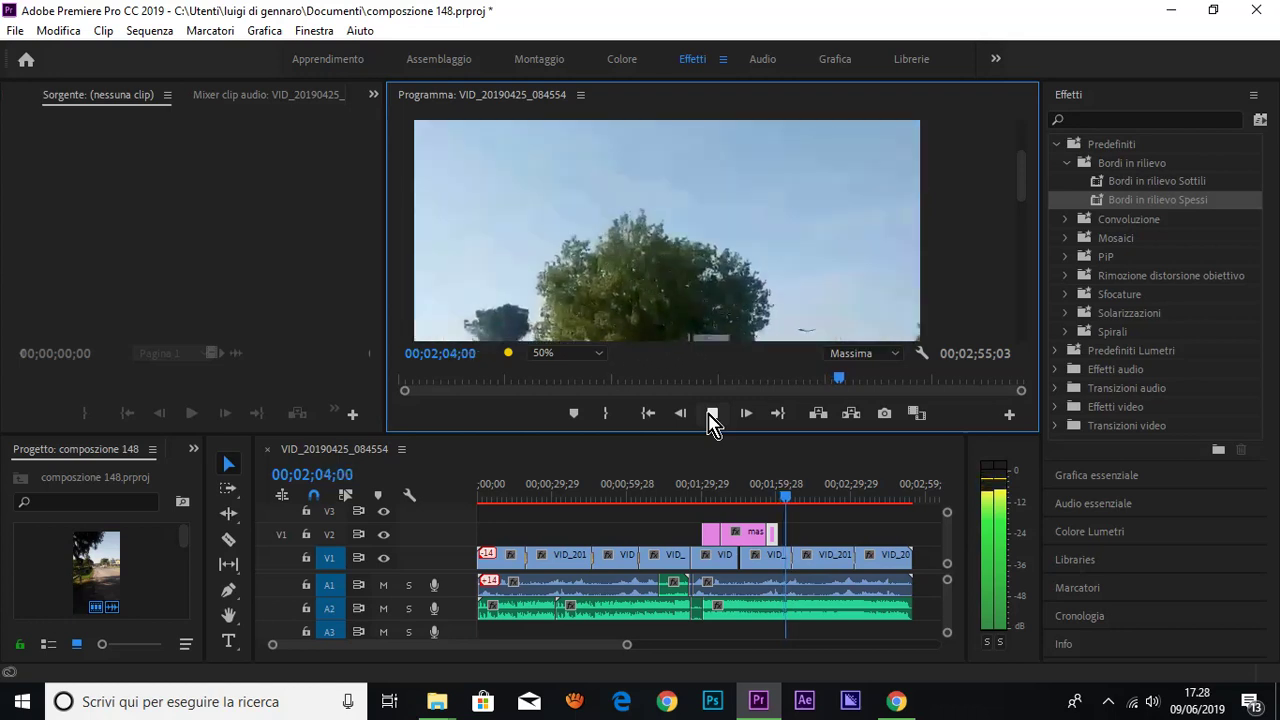
# - Add another thinking_woman image onto track V2 above the road footage
pyautogui.scroll(-3, 186, 566)
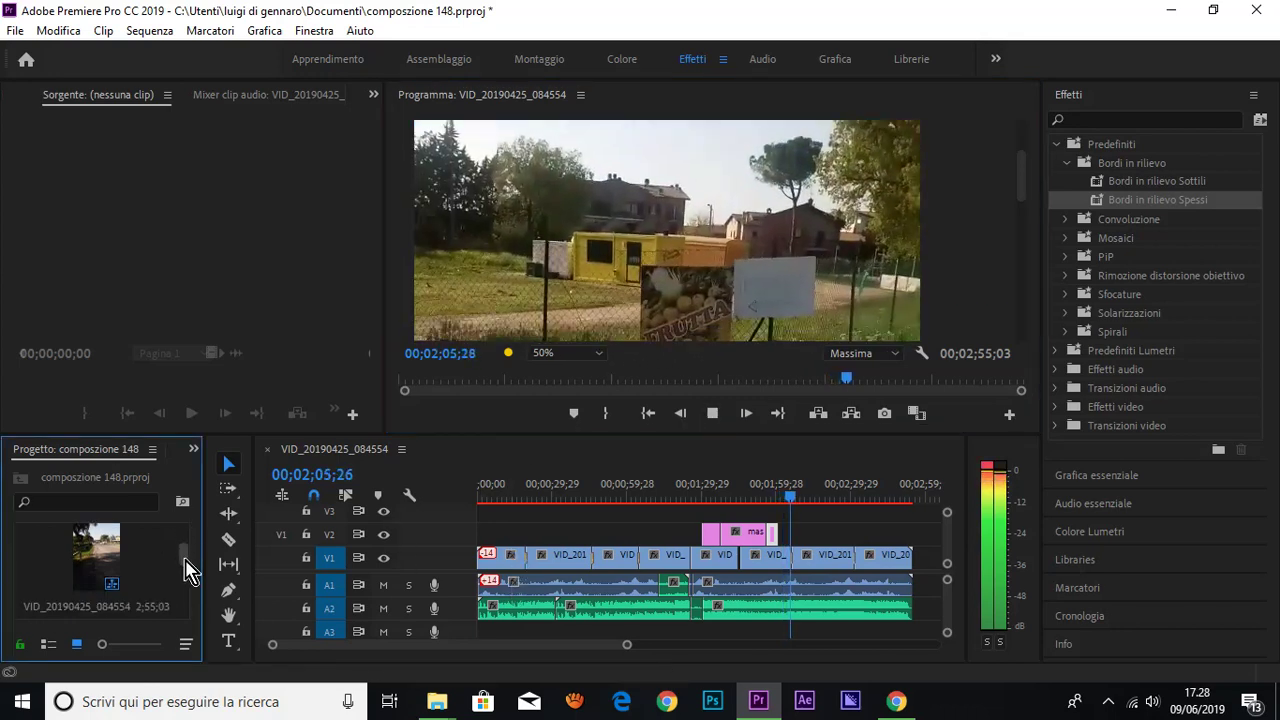
pyautogui.scroll(-1, 184, 605)
pyautogui.scroll(-1, 180, 608)
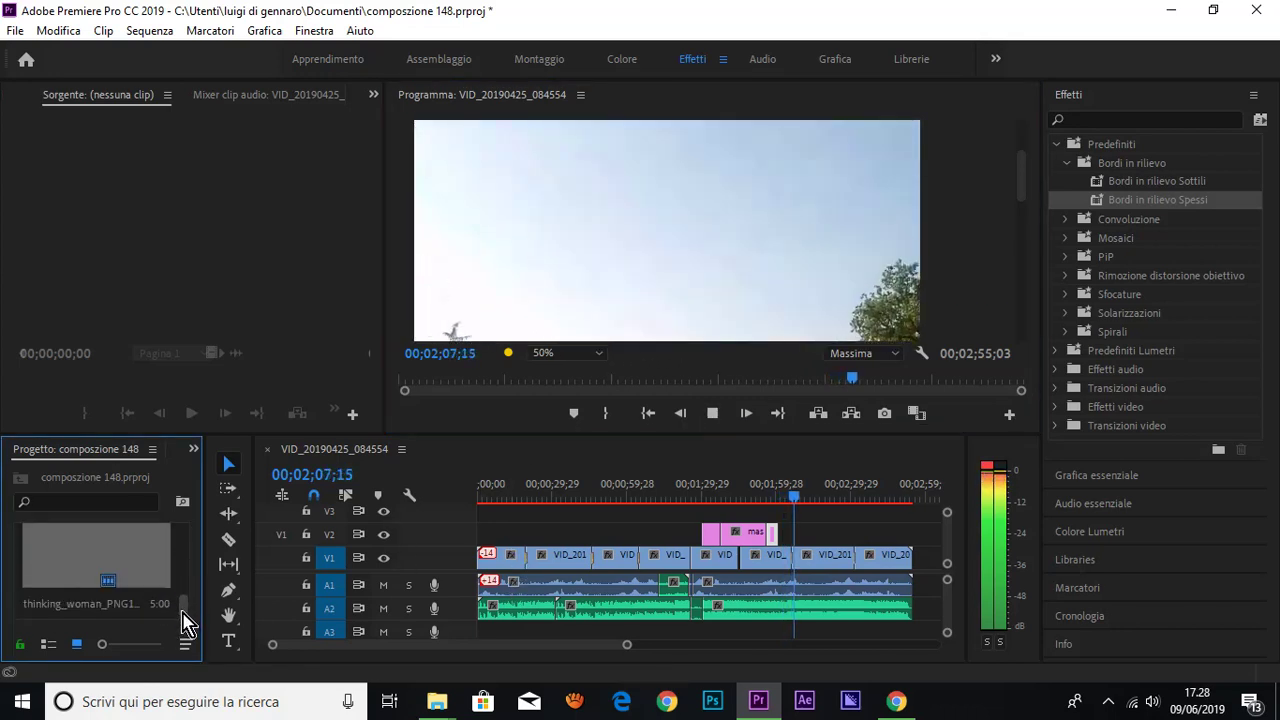
pyautogui.moveTo(177, 612); pyautogui.dragTo(785, 523)
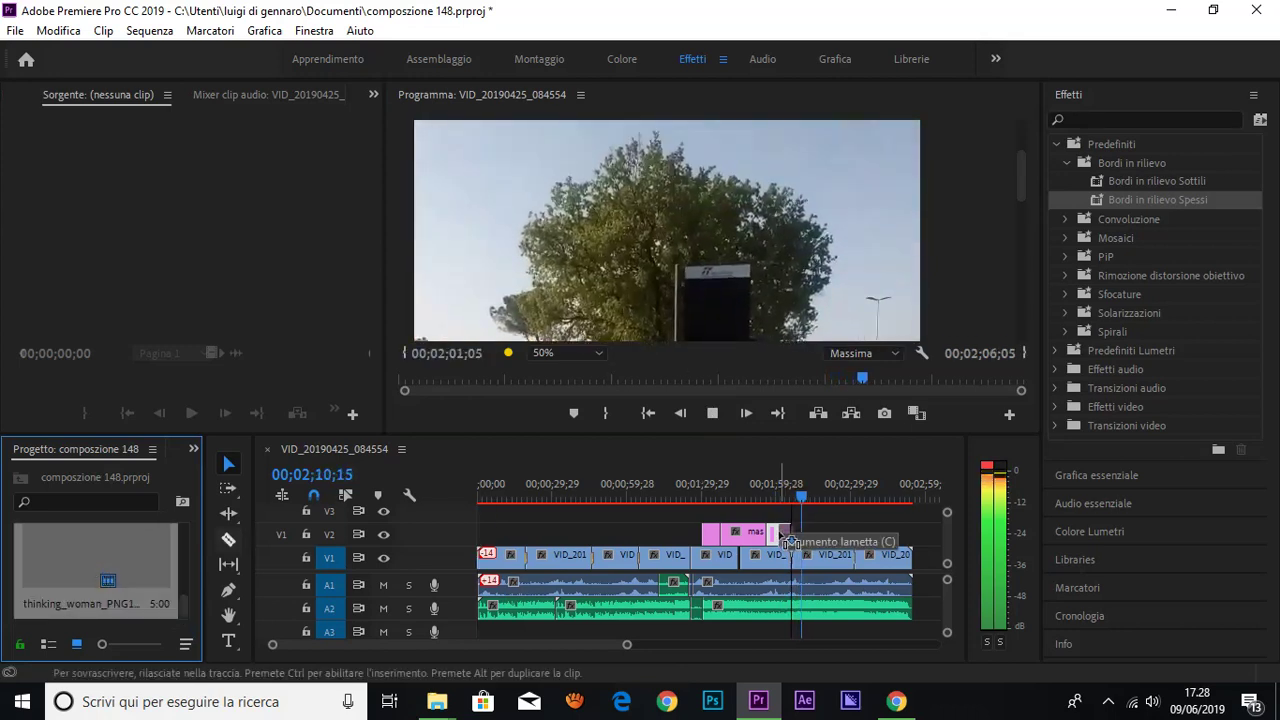
pyautogui.moveTo(785, 523); pyautogui.dragTo(778, 503)
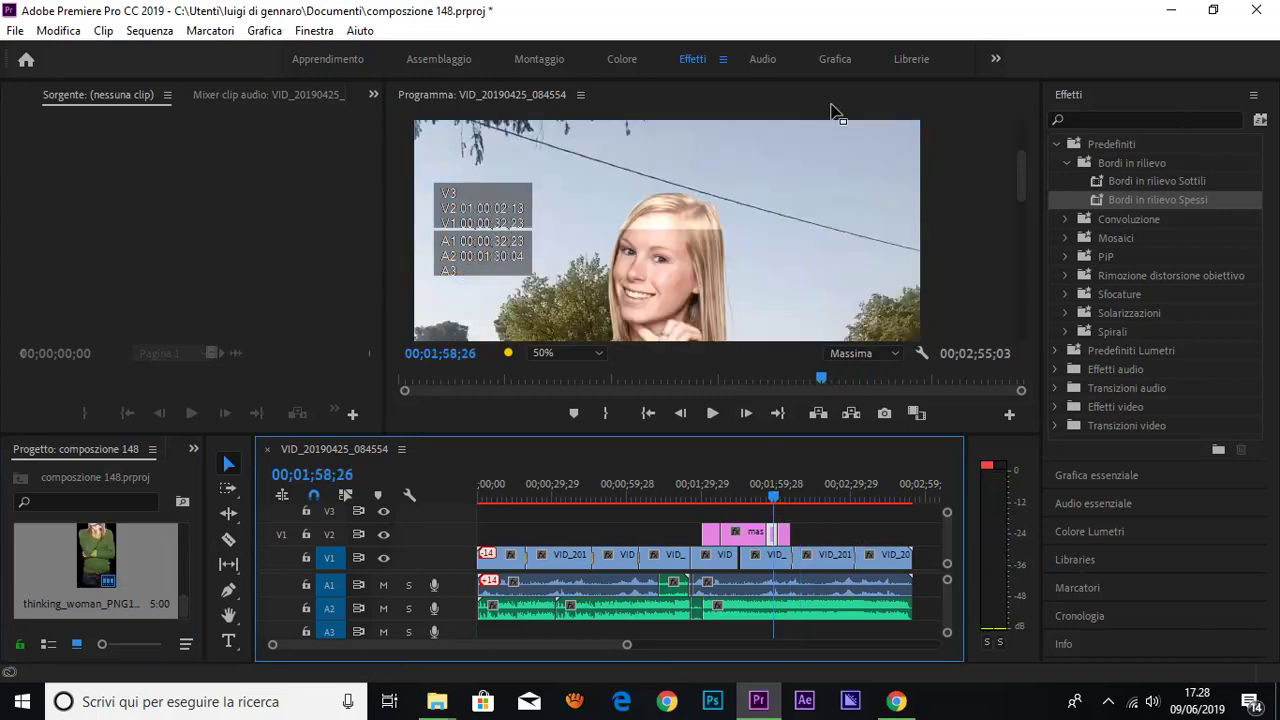
# - Preview the overlay, dismissing the Chrome notification and stopping near 00;02;07
pyautogui.click(711, 413)
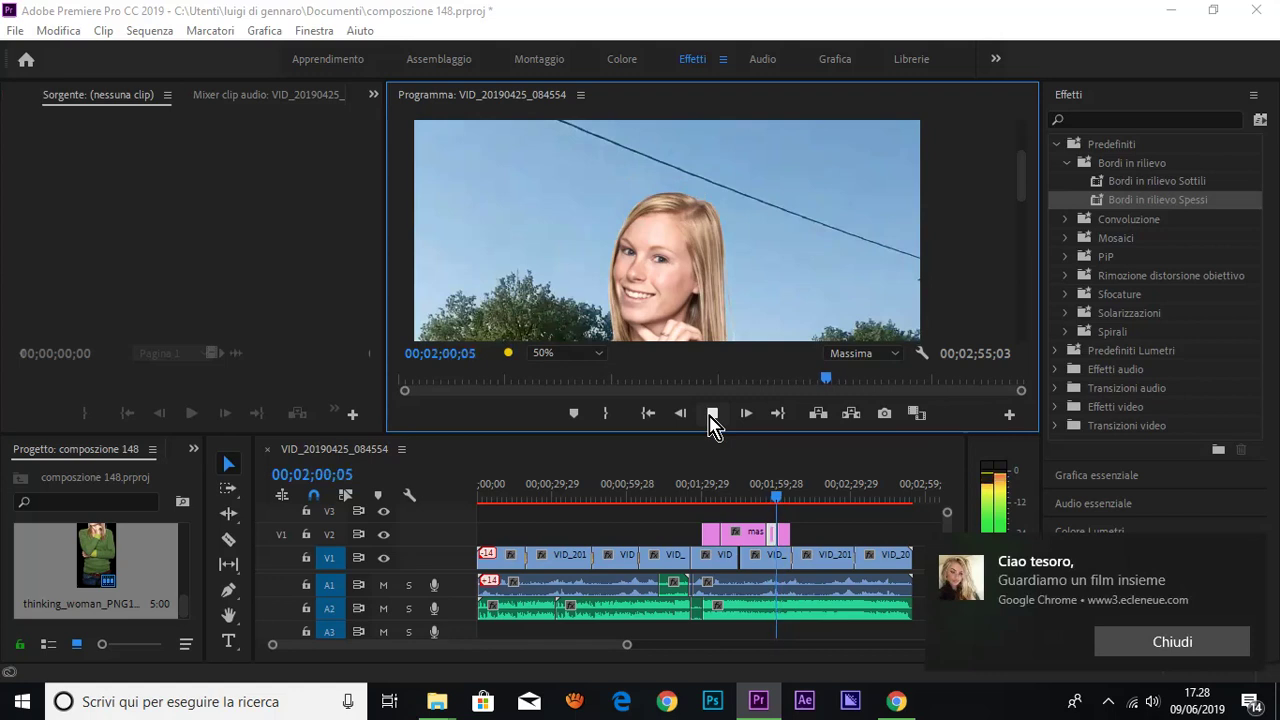
pyautogui.click(1173, 643)
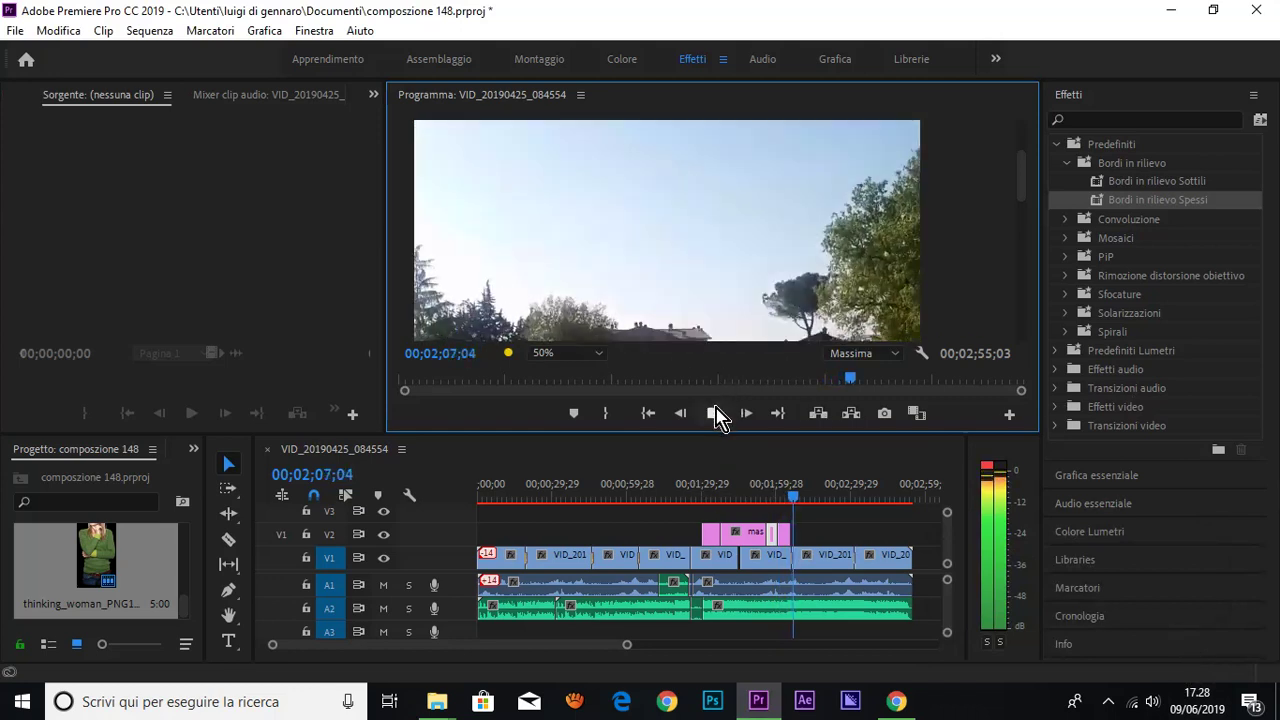
pyautogui.click(712, 413)
# - Trim the small V2 clip and apply the PiP 25% ID Comparsa preset scaling in to the lower right
pyautogui.moveTo(774, 533); pyautogui.dragTo(802, 532)
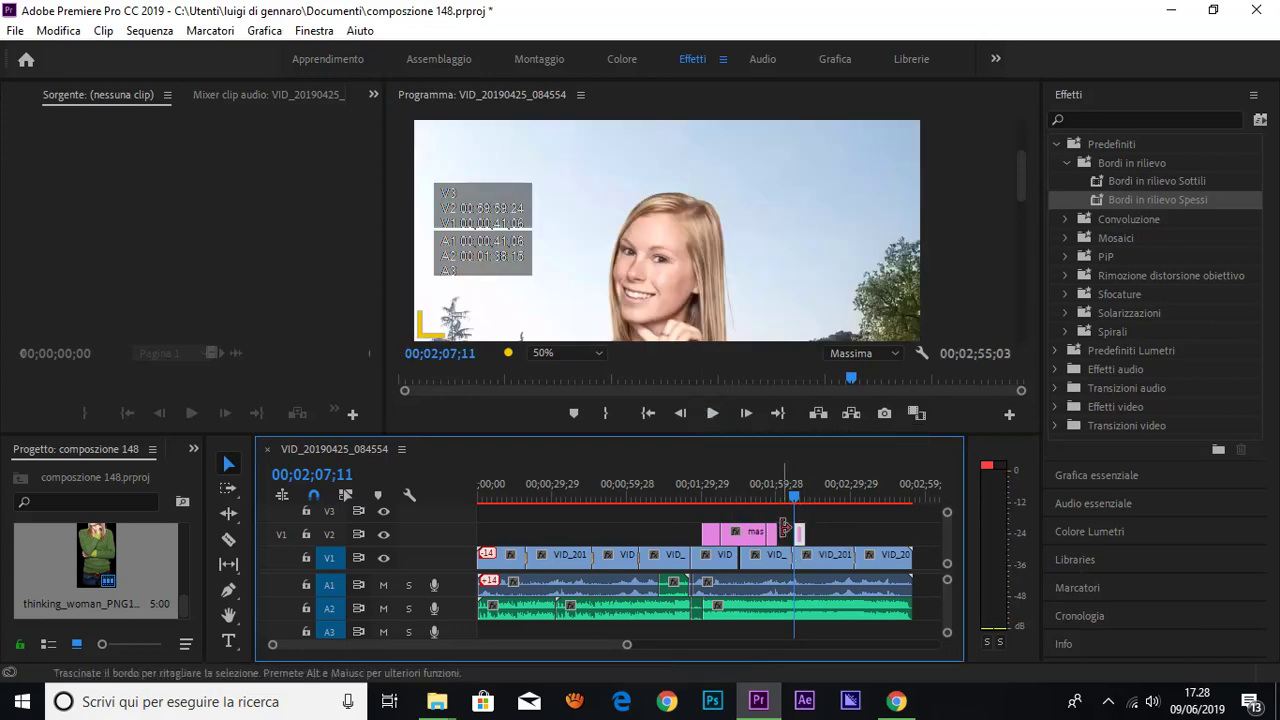
pyautogui.moveTo(800, 533); pyautogui.dragTo(787, 540)
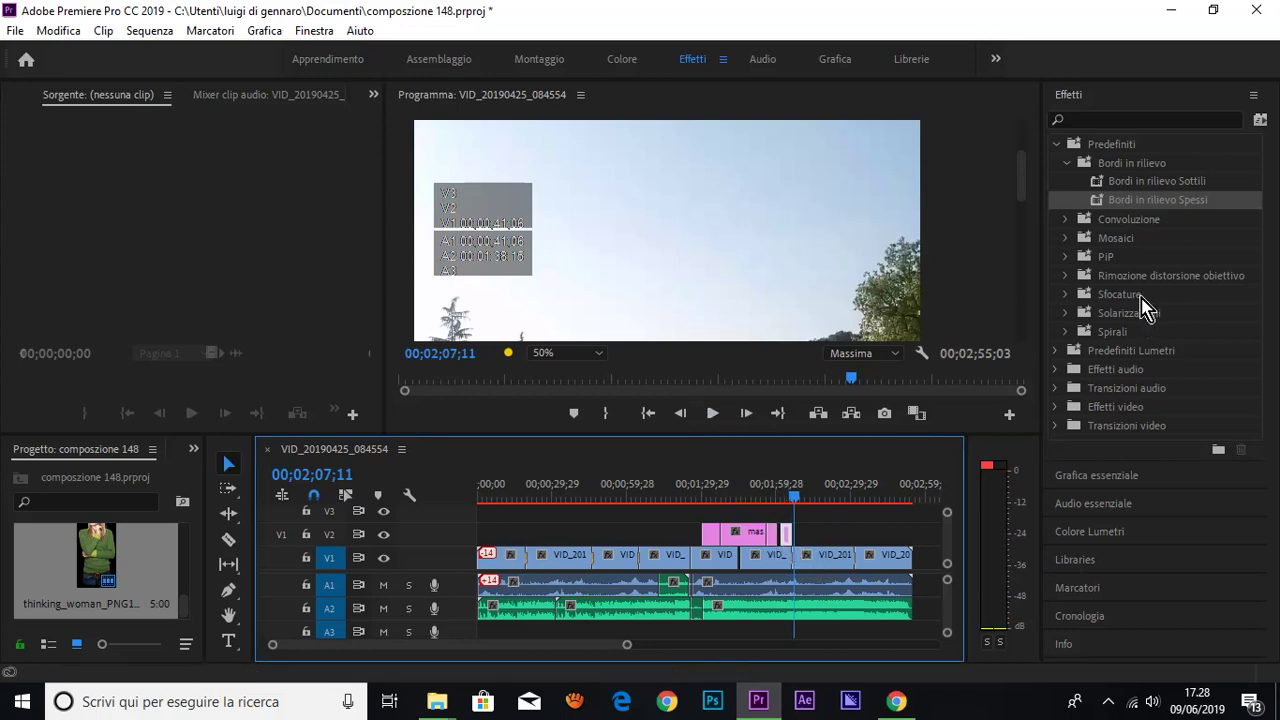
pyautogui.click(1070, 257)
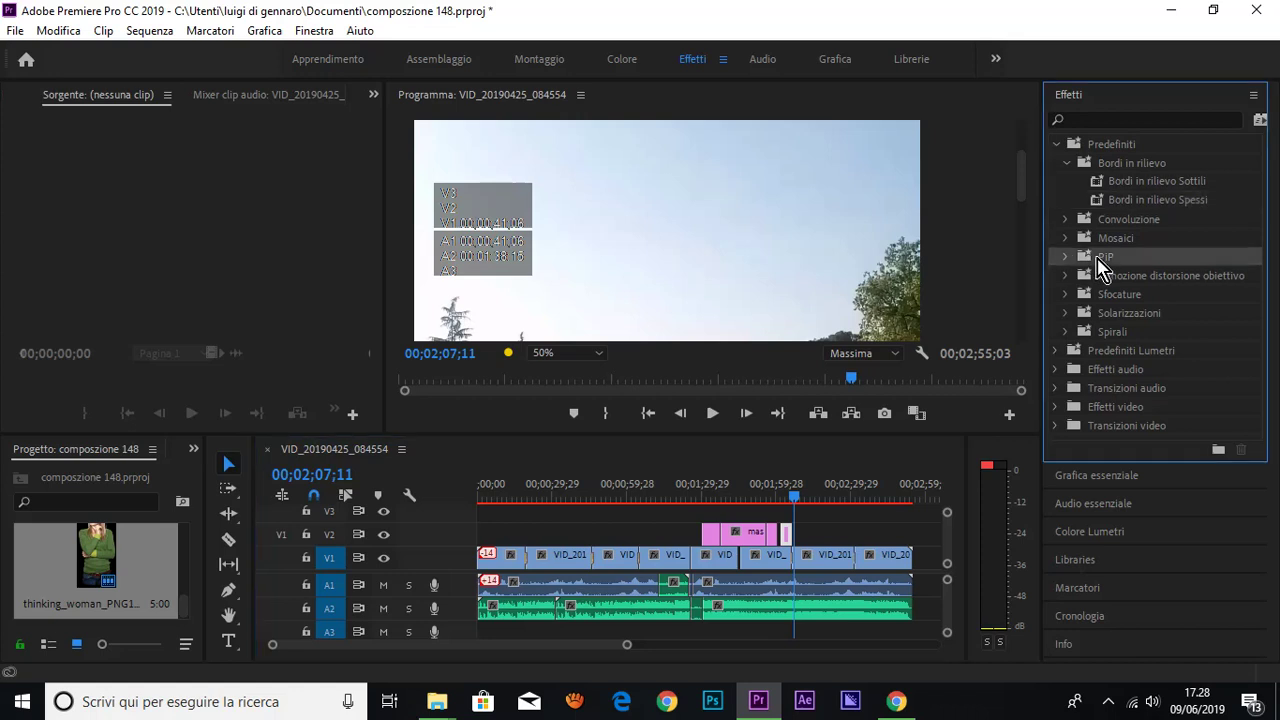
pyautogui.click(1066, 257)
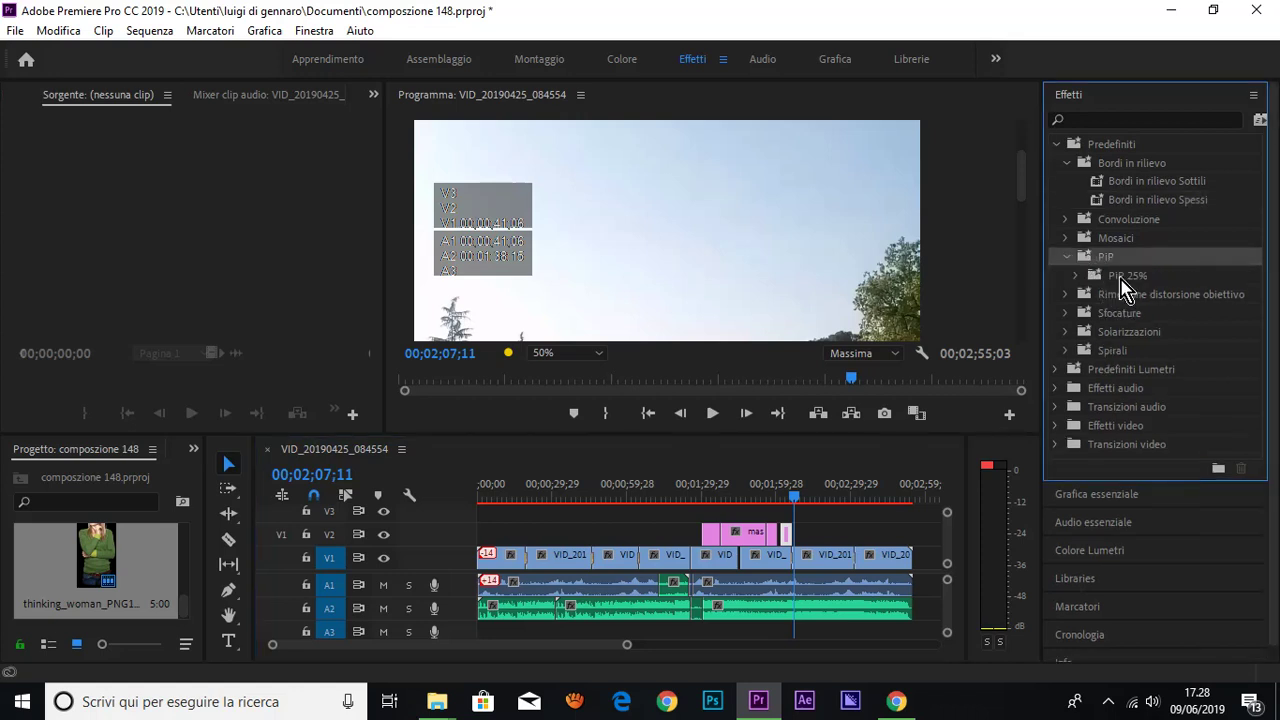
pyautogui.click(1108, 277)
pyautogui.click(1078, 276)
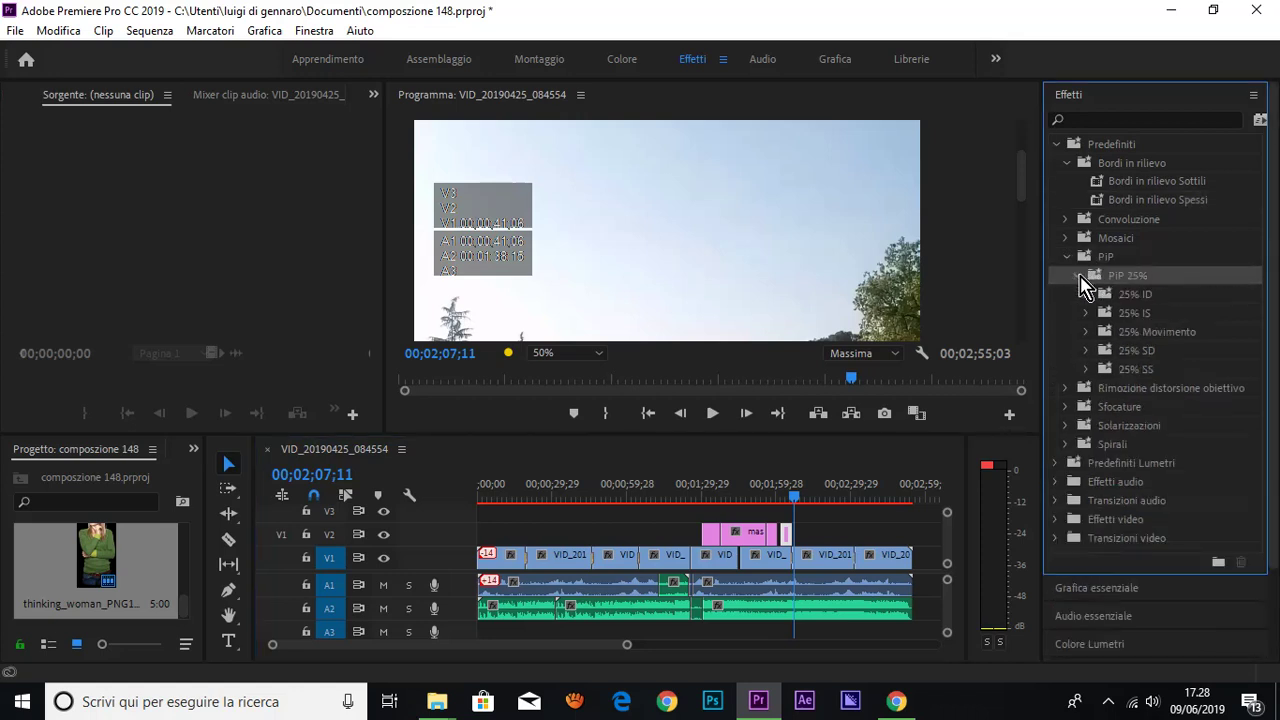
pyautogui.click(1088, 296)
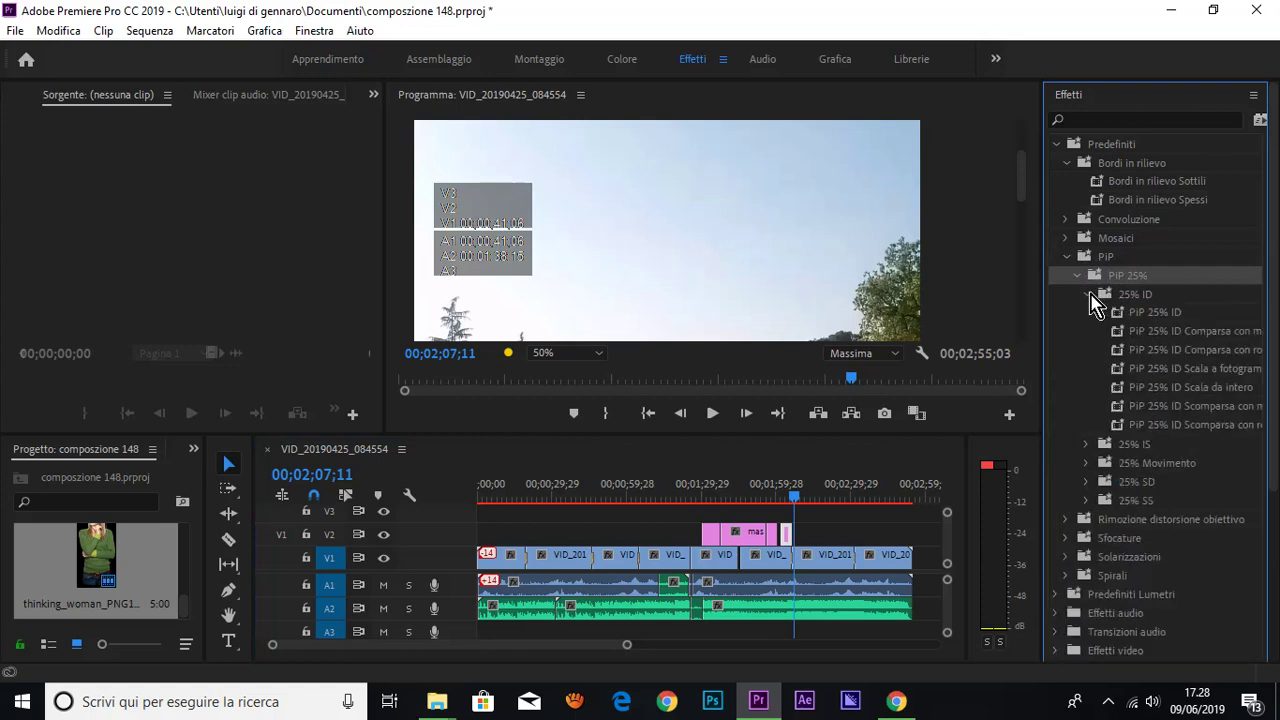
pyautogui.click(1163, 336)
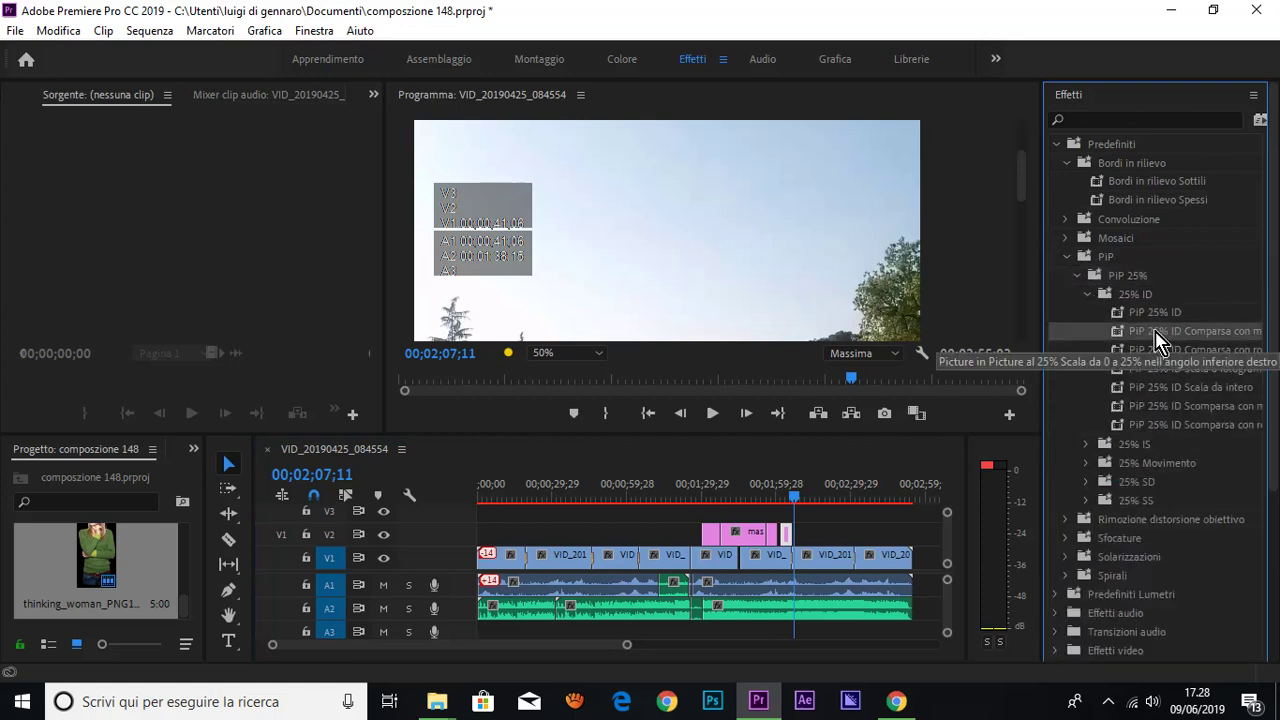
pyautogui.moveTo(815, 442); pyautogui.dragTo(783, 530)
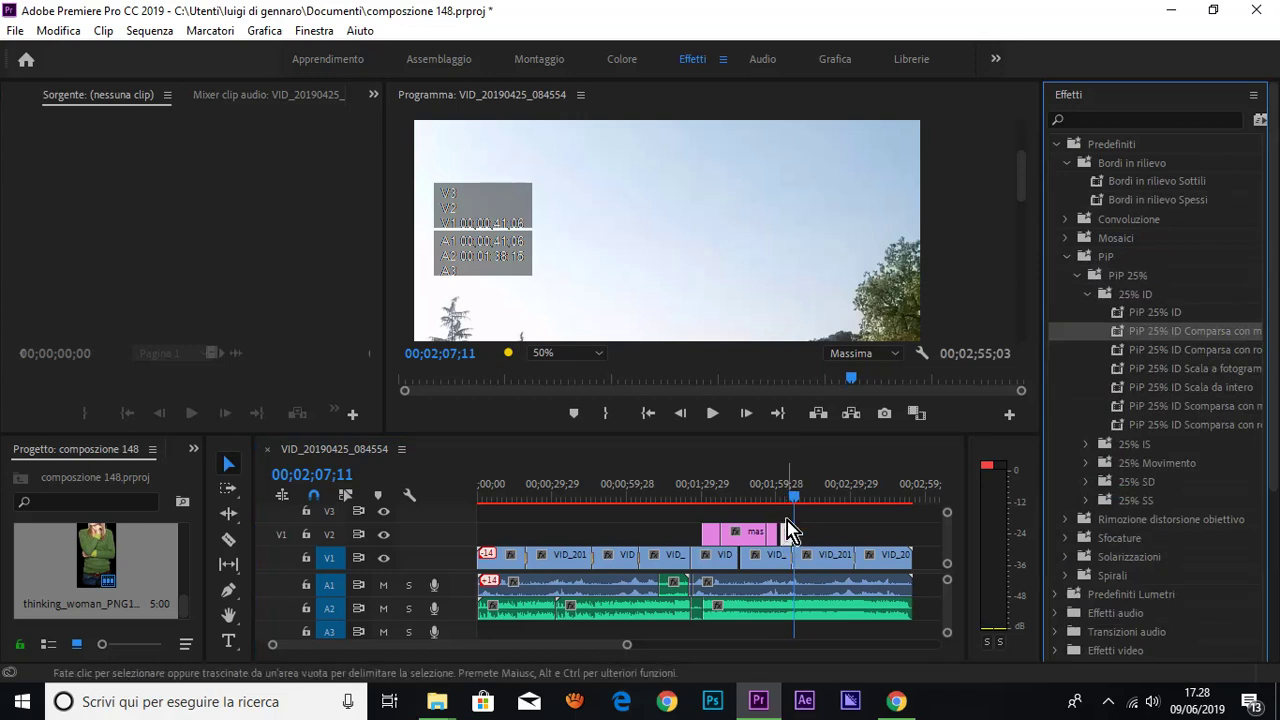
pyautogui.moveTo(785, 535)
pyautogui.mouseDown()
pyautogui.moveTo(797, 505)
pyautogui.moveTo(780, 503)
pyautogui.mouseUp()
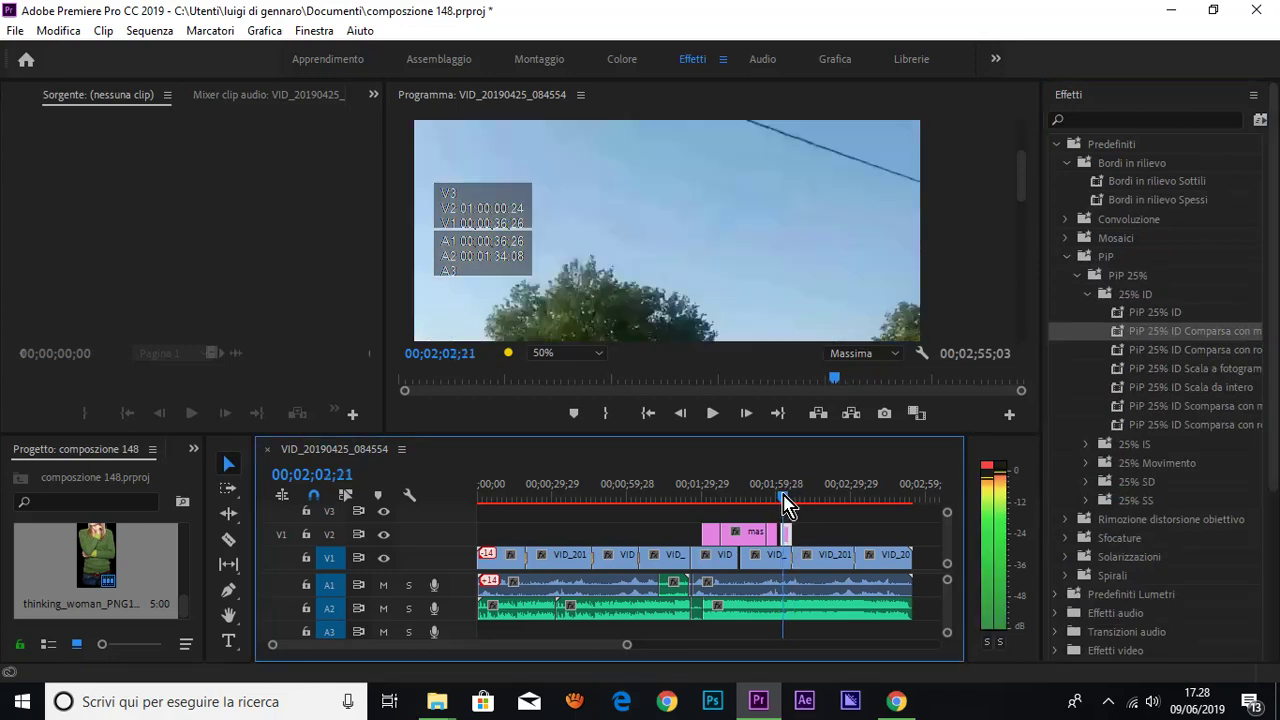
pyautogui.click(712, 413)
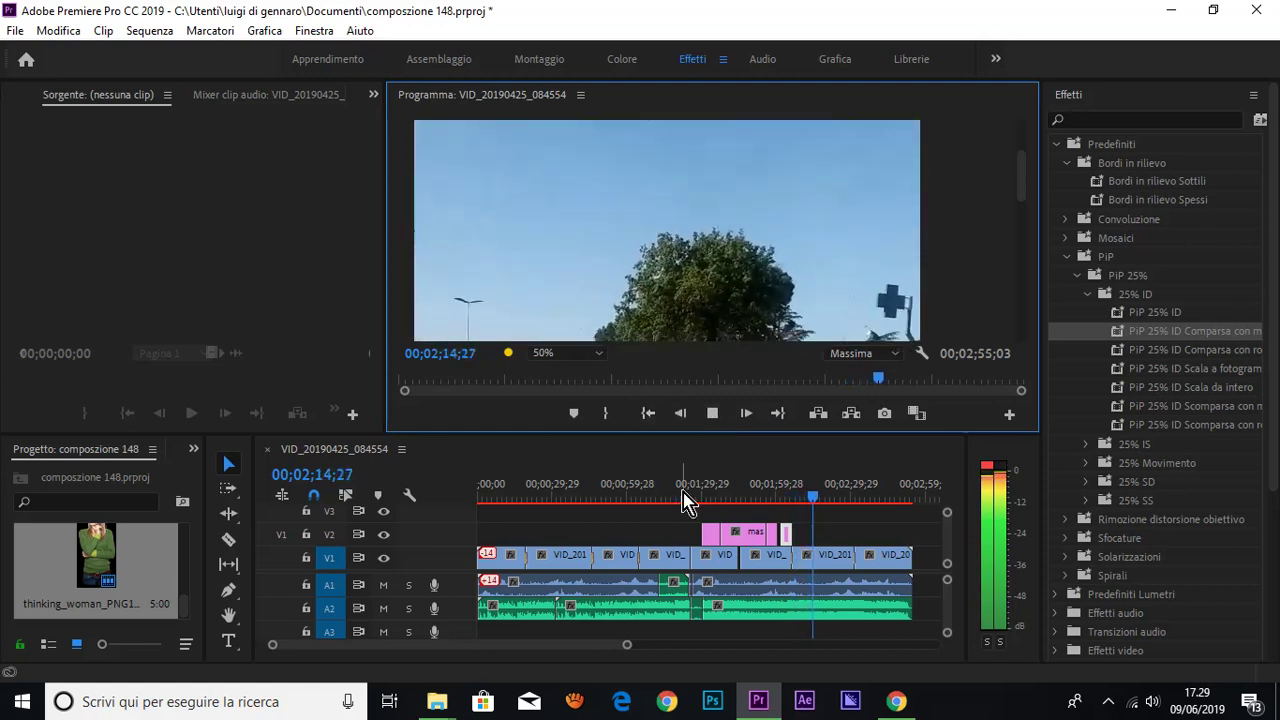
pyautogui.click(712, 413)
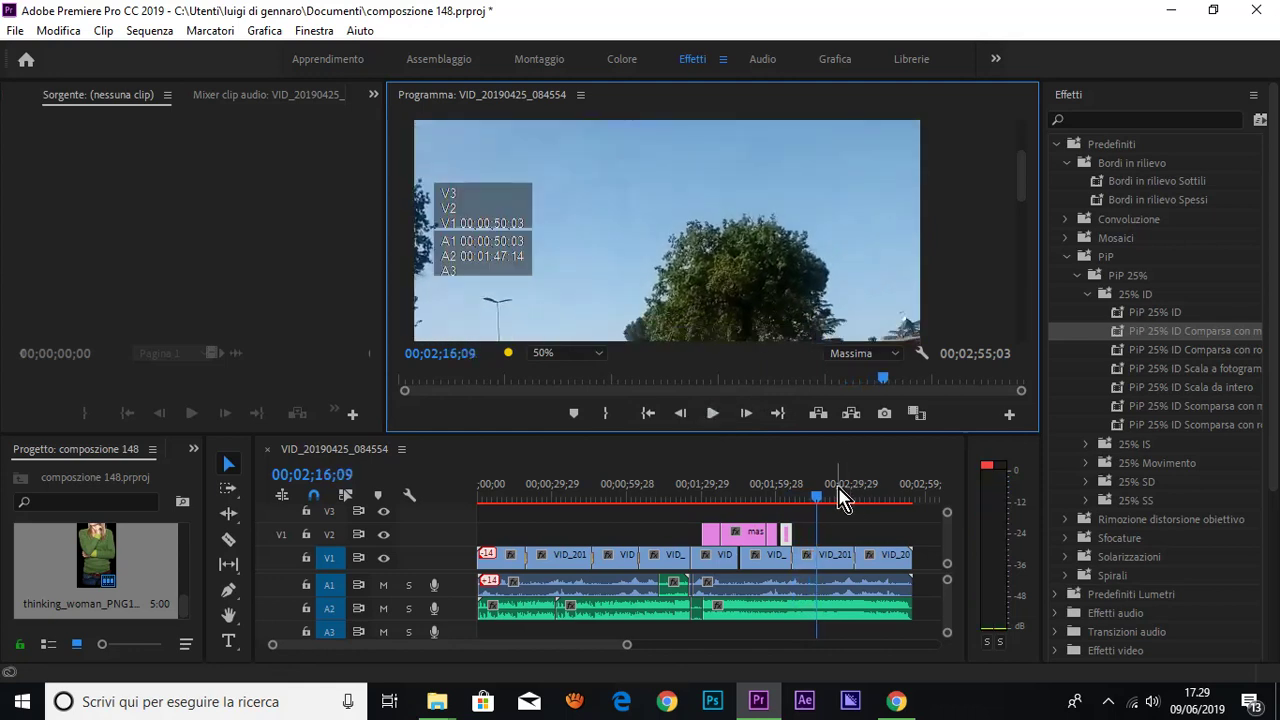
pyautogui.moveTo(818, 497); pyautogui.dragTo(762, 500)
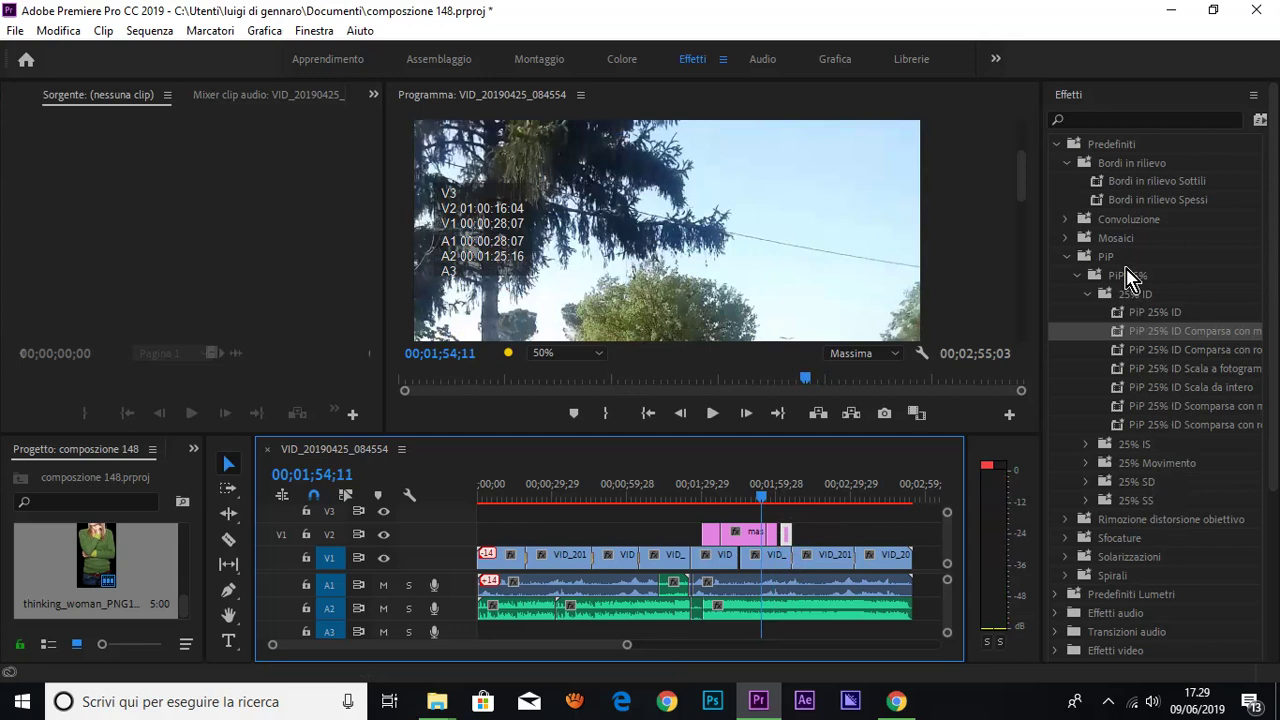
# - Apply the PiP 25% ID Scala a fotogrammi preset to the small V2 clip
pyautogui.click(1172, 369)
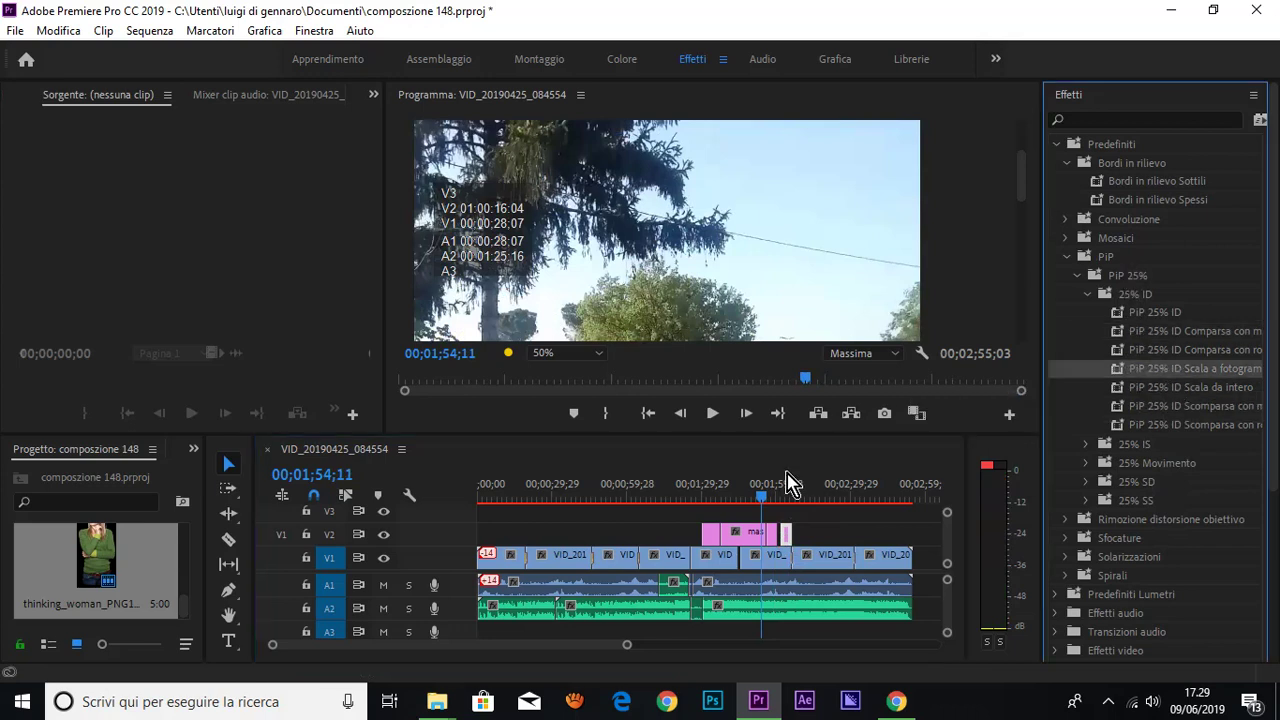
pyautogui.moveTo(790, 483); pyautogui.dragTo(786, 527)
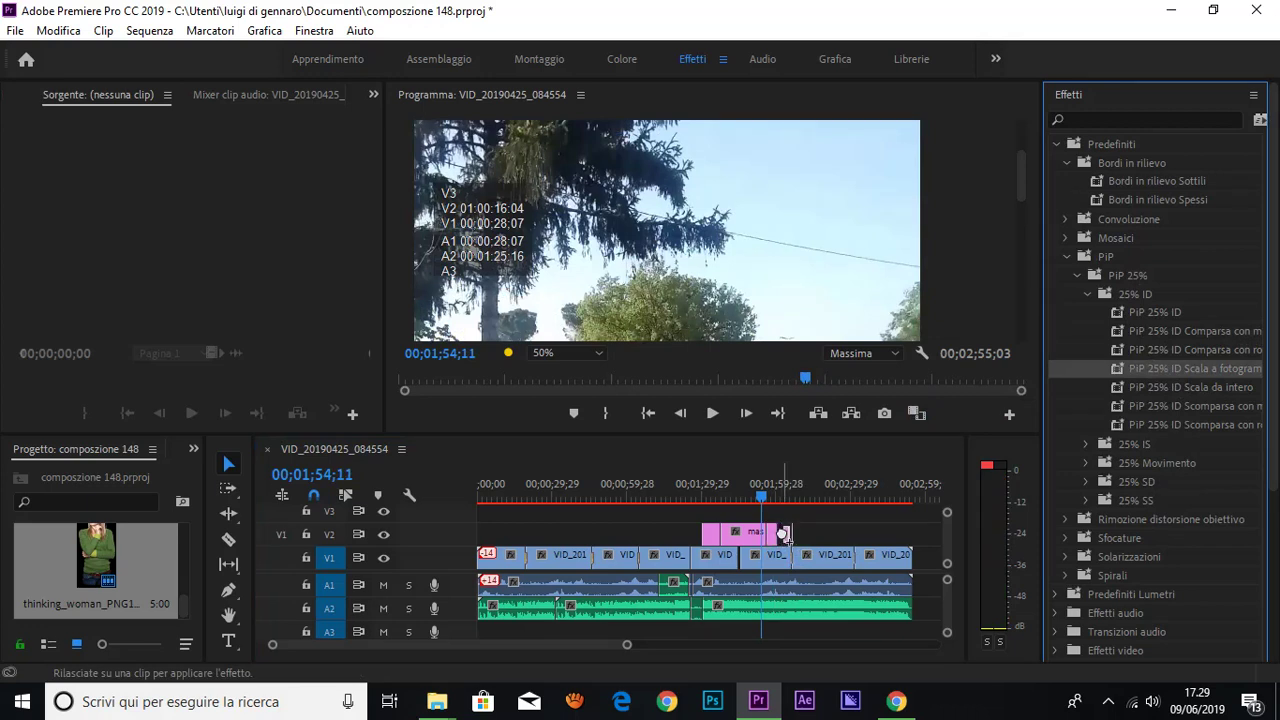
pyautogui.moveTo(786, 534)
pyautogui.mouseDown()
pyautogui.moveTo(800, 500)
pyautogui.moveTo(783, 500)
pyautogui.mouseUp()
pyautogui.click(772, 499)
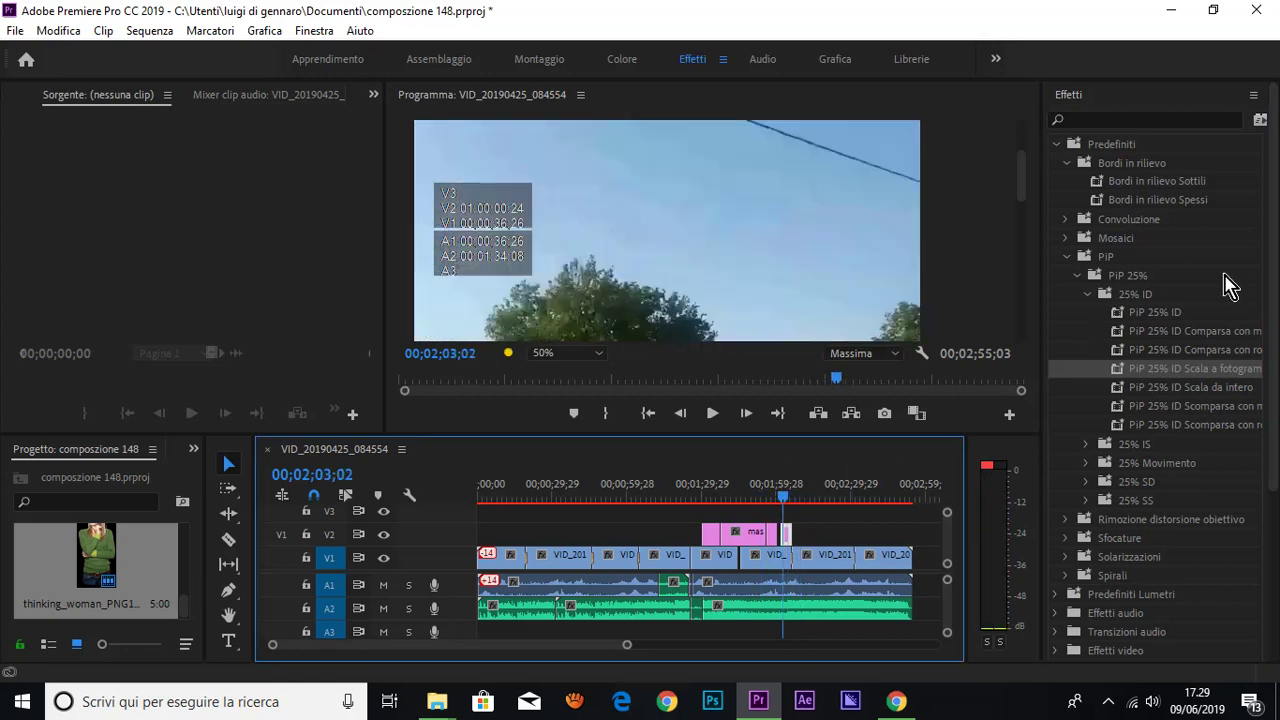
# - Apply PiP 25% ID Scomparsa to the following V1 road clip near 02;05 and play it back
pyautogui.click(1155, 428)
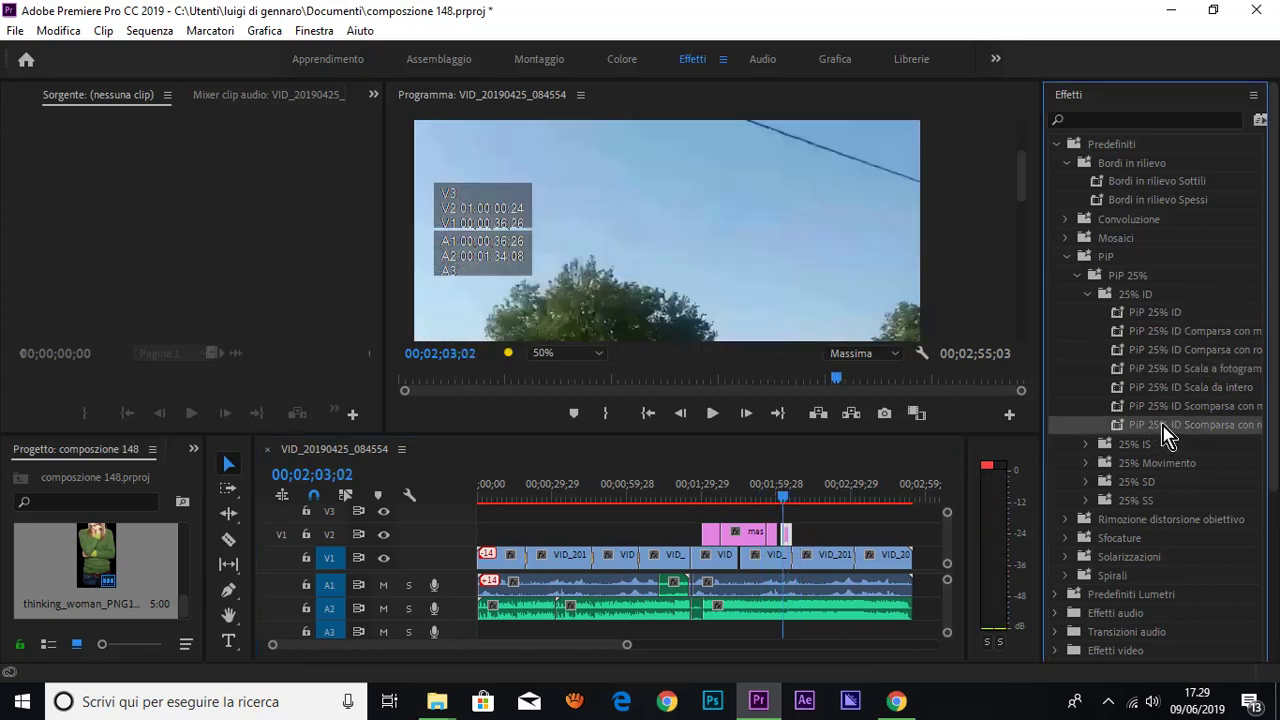
pyautogui.moveTo(754, 497); pyautogui.dragTo(840, 558)
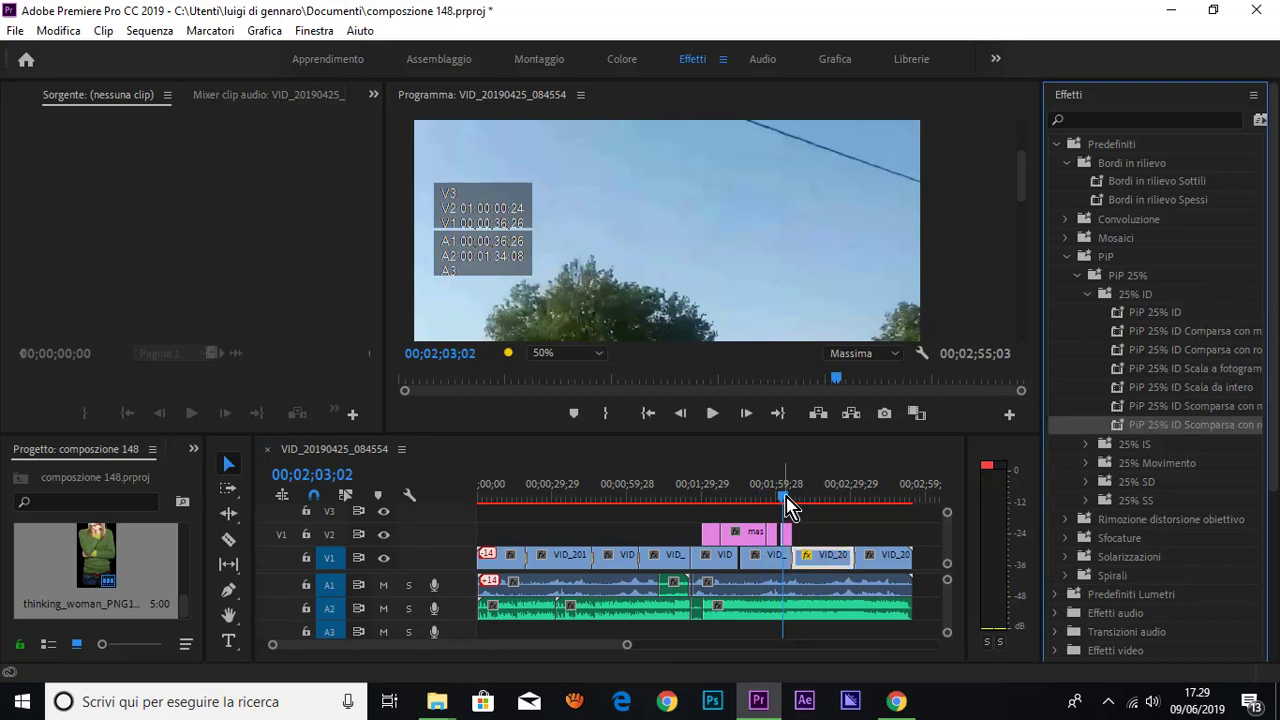
pyautogui.moveTo(785, 505); pyautogui.dragTo(806, 508)
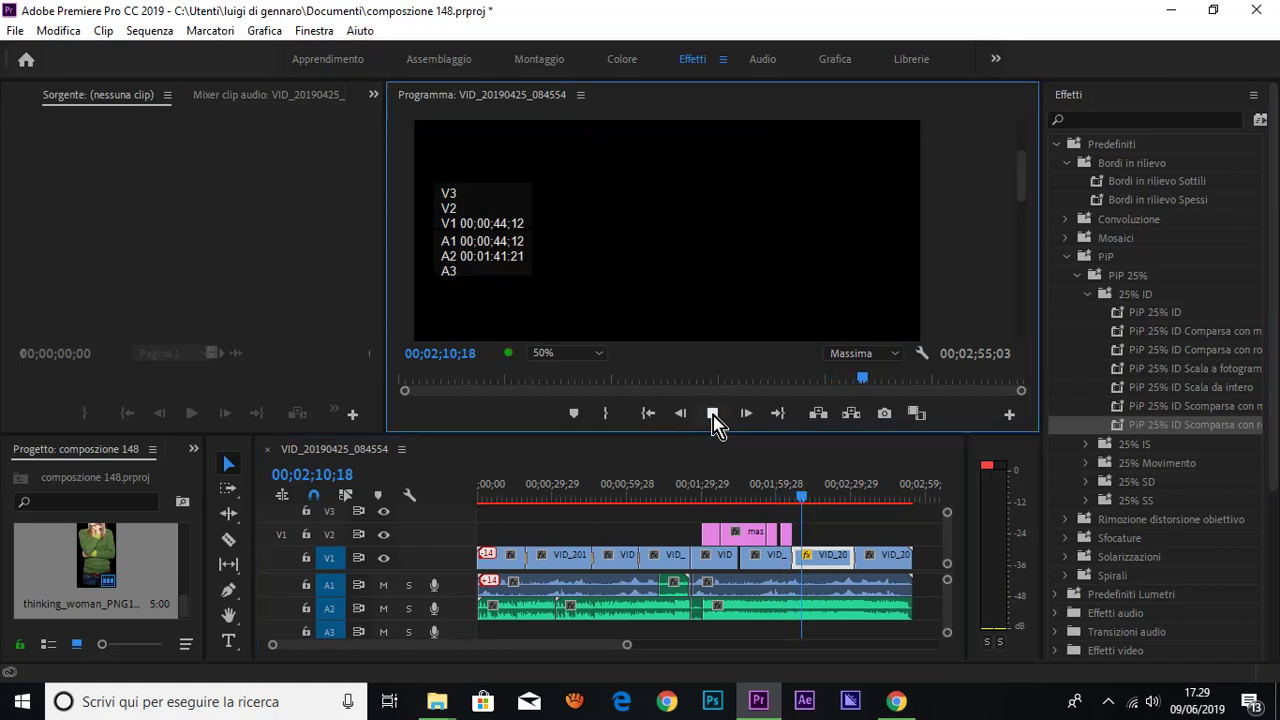
pyautogui.click(707, 417)
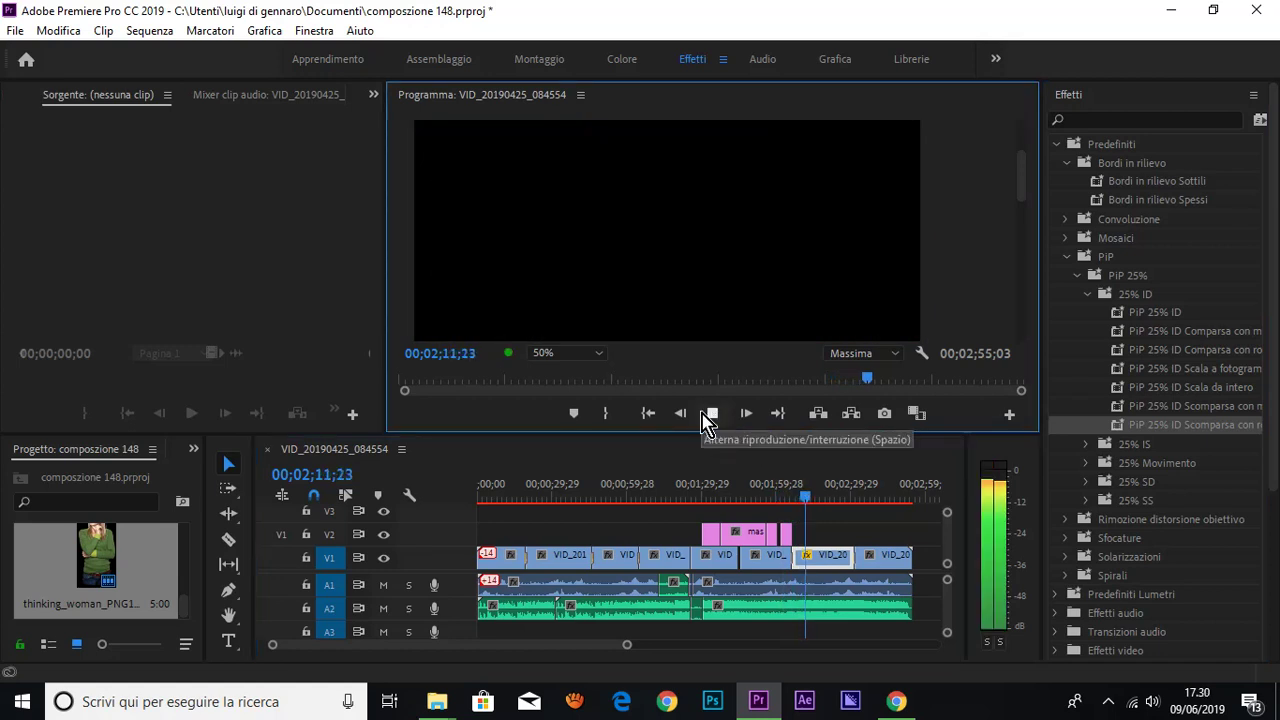
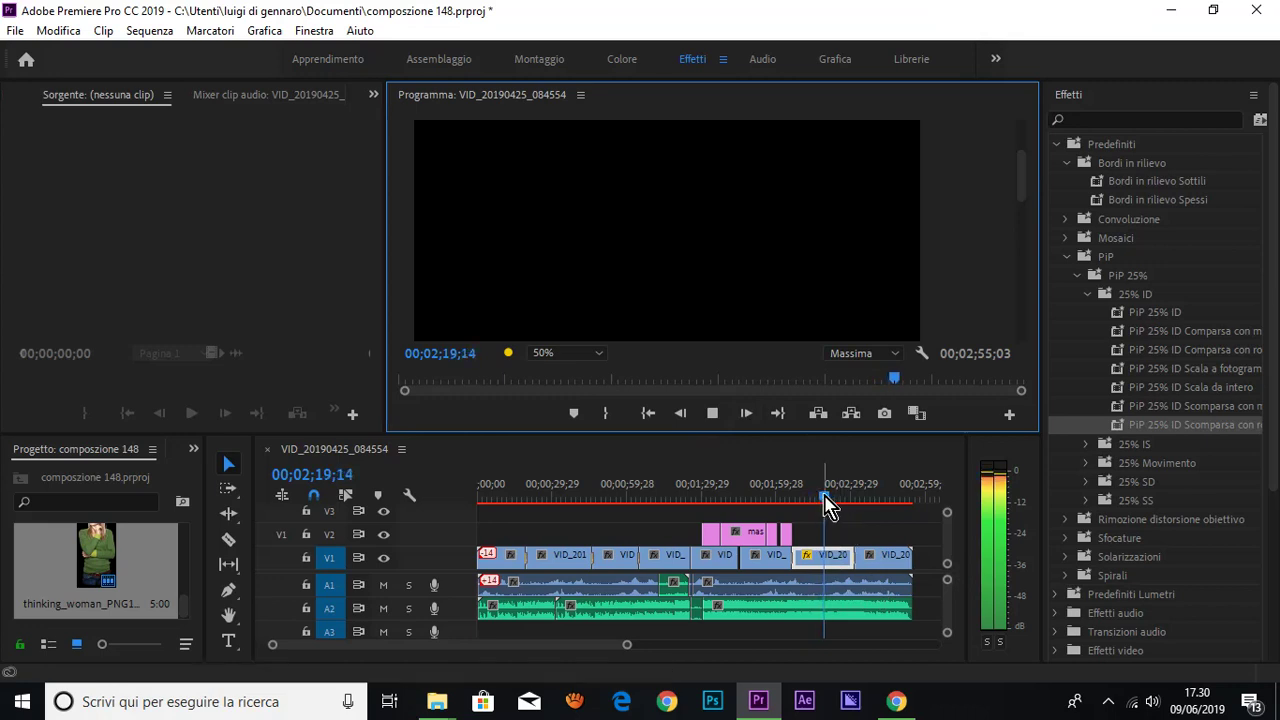
# - Play the sequence and stop at 02;42;20 on the effected V1 clip
pyautogui.moveTo(824, 498); pyautogui.dragTo(850, 498)
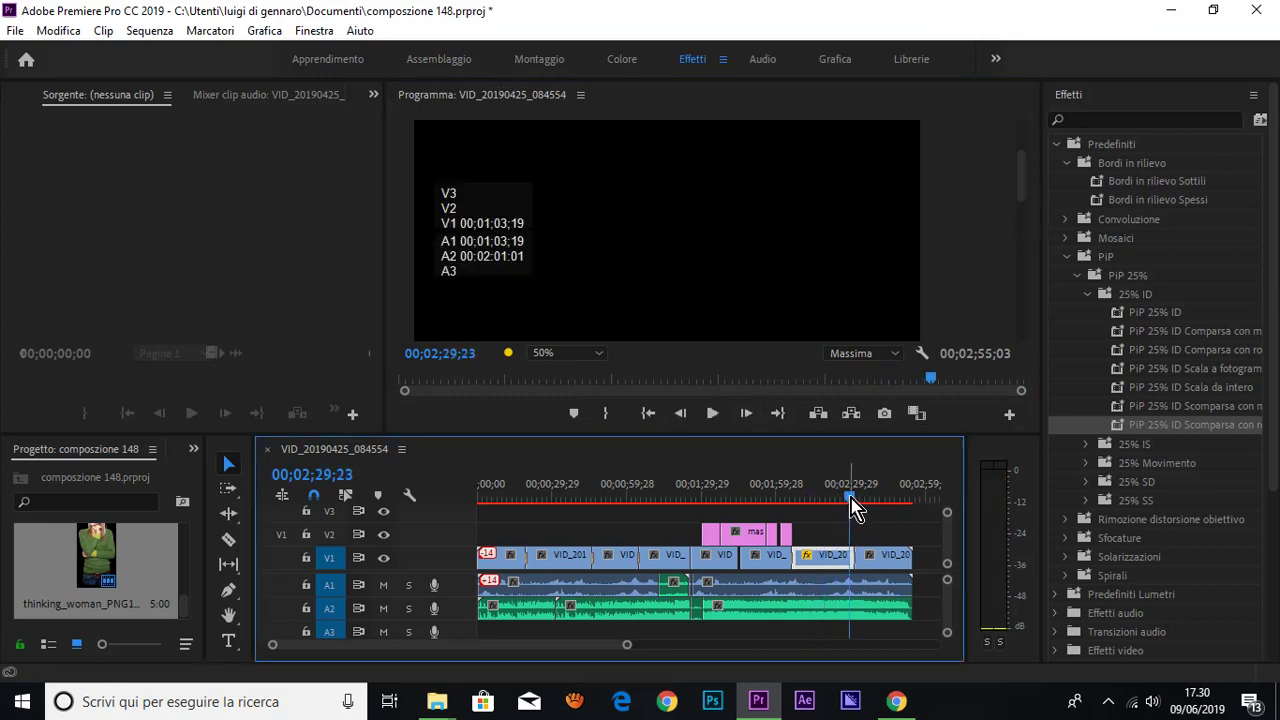
pyautogui.click(712, 413)
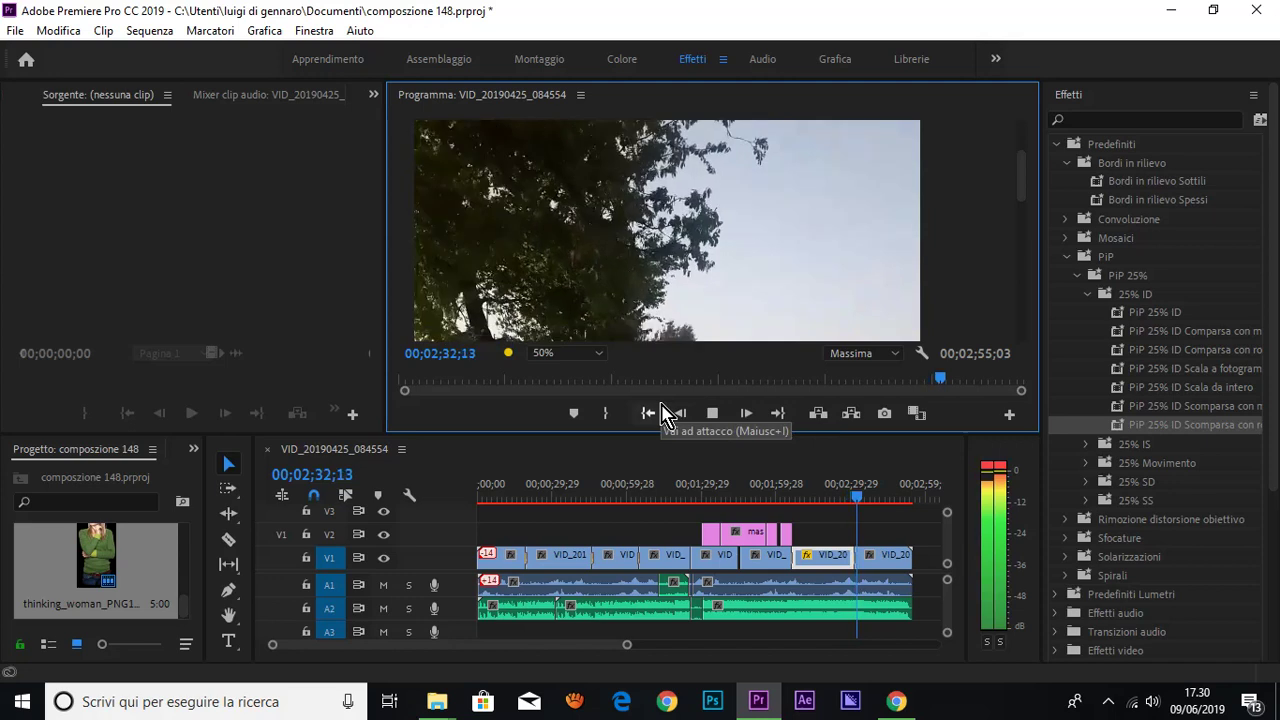
pyautogui.press('j')
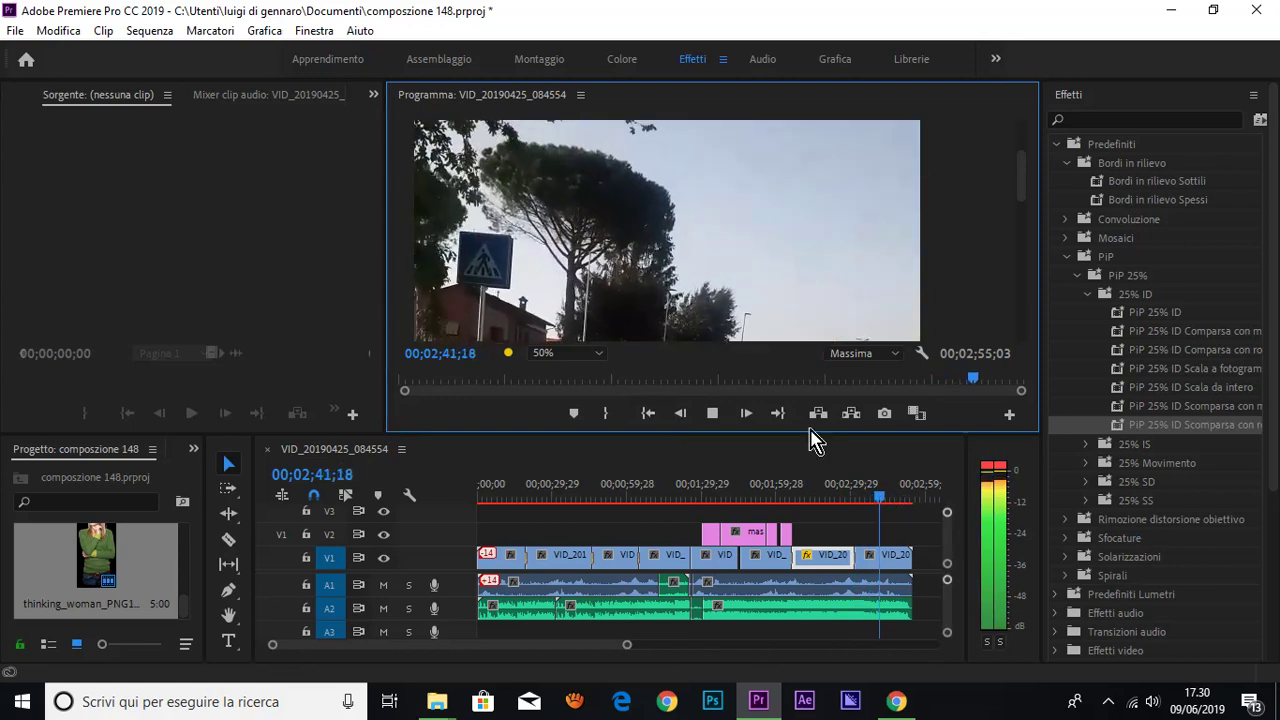
pyautogui.click(712, 413)
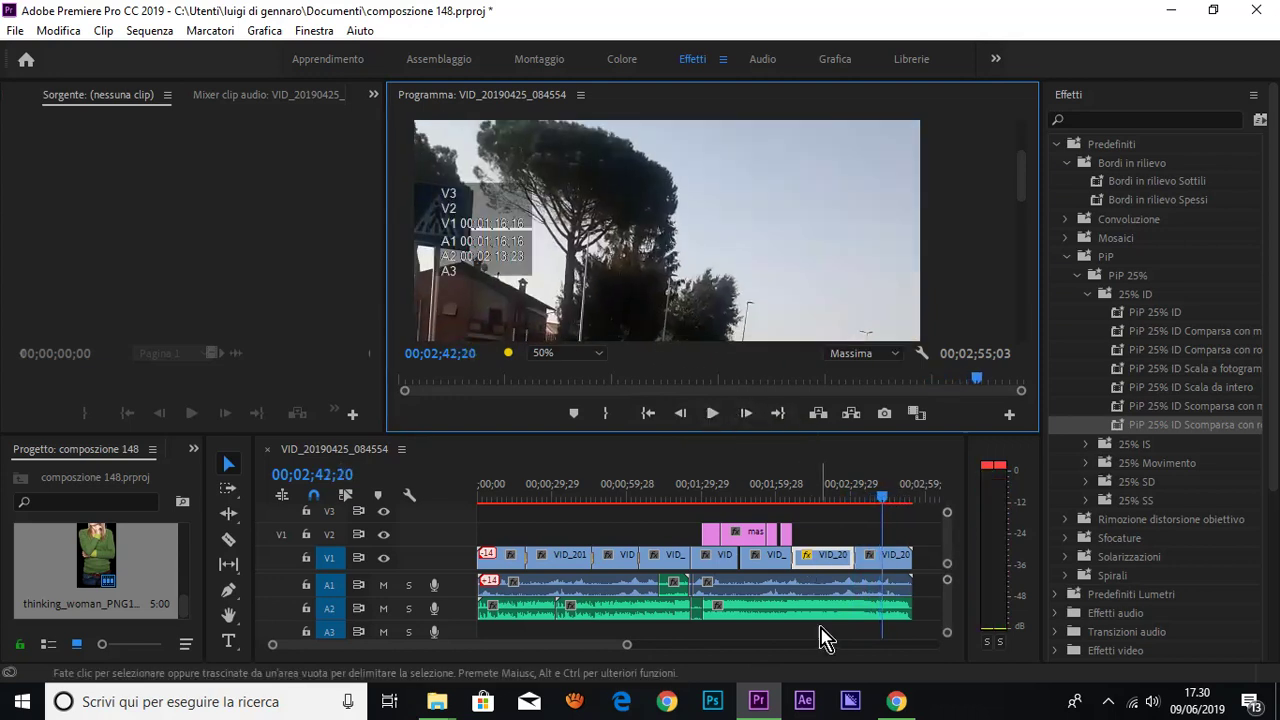
# - Remove Movimento, Opacità and Modifica tempo attributes from that V1 clip
pyautogui.click(833, 559)
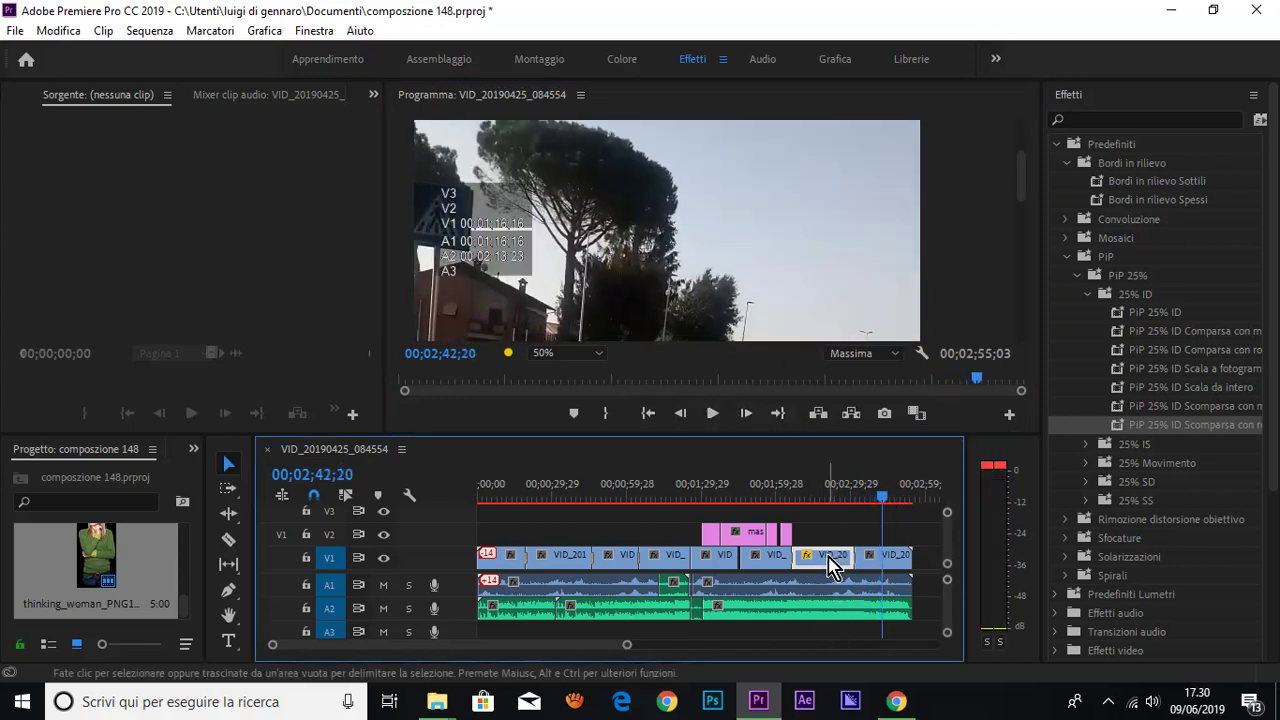
pyautogui.rightClick(833, 565)
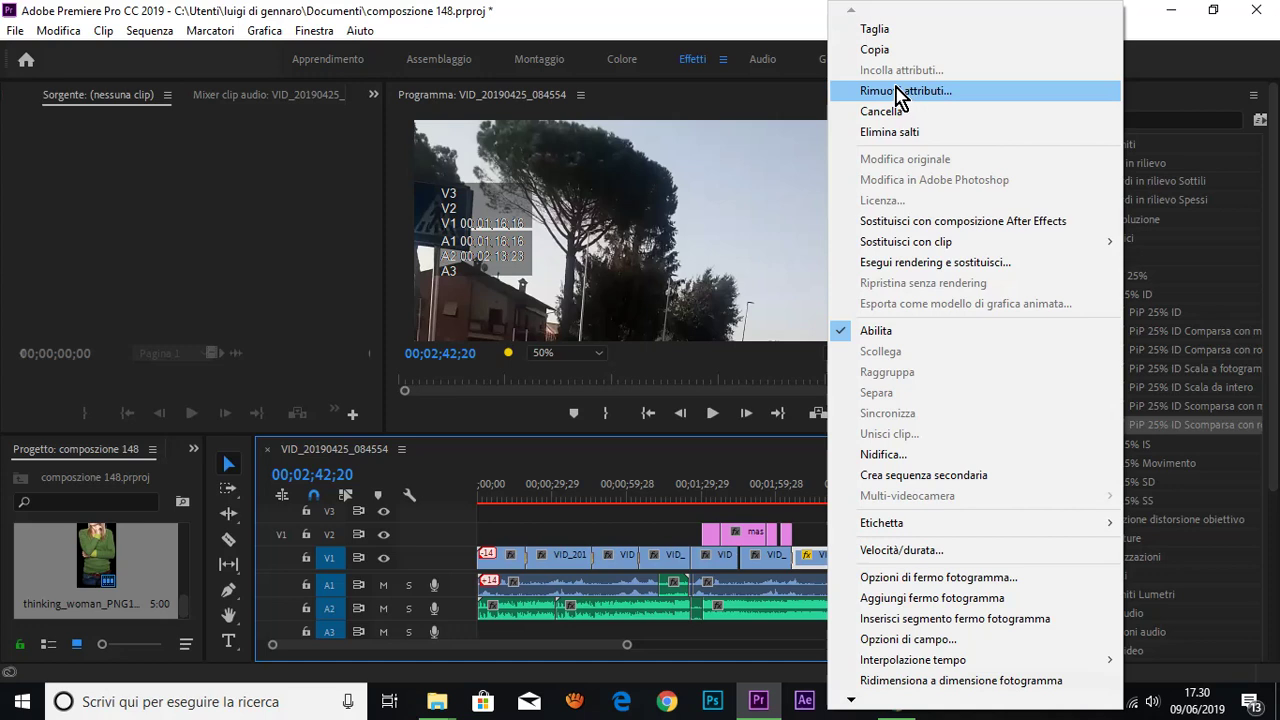
pyautogui.click(904, 91)
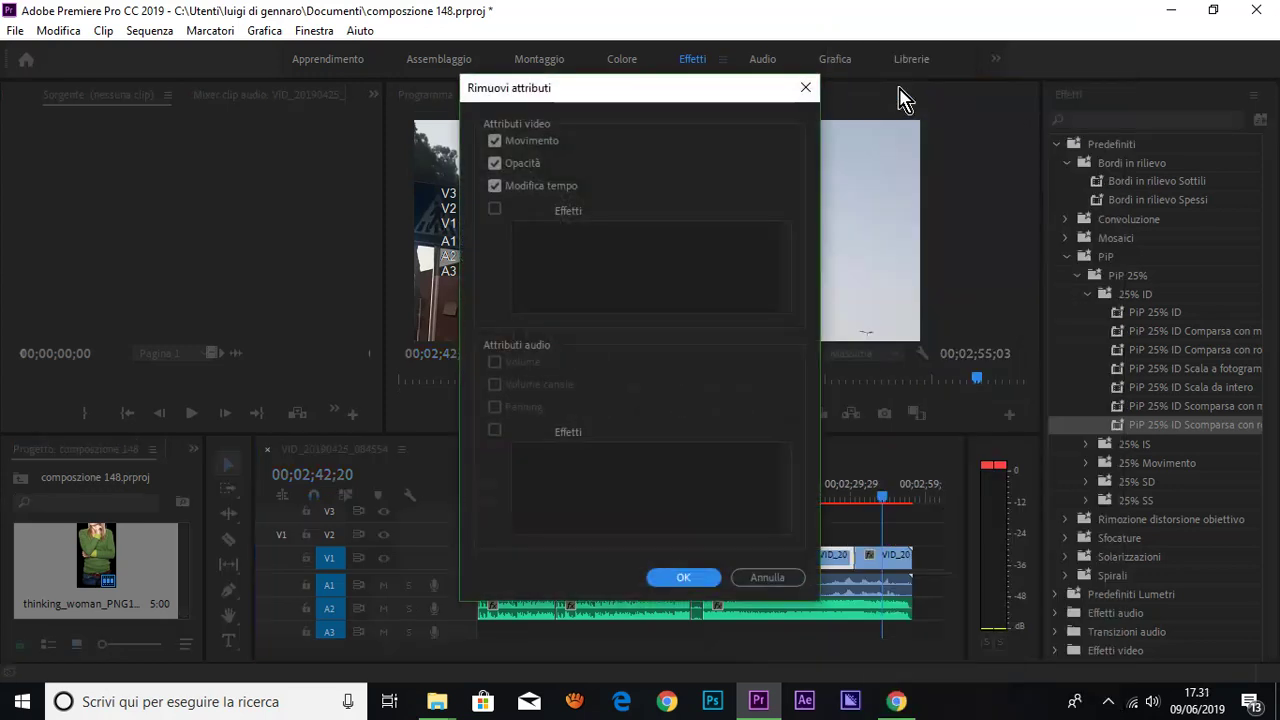
pyautogui.click(685, 578)
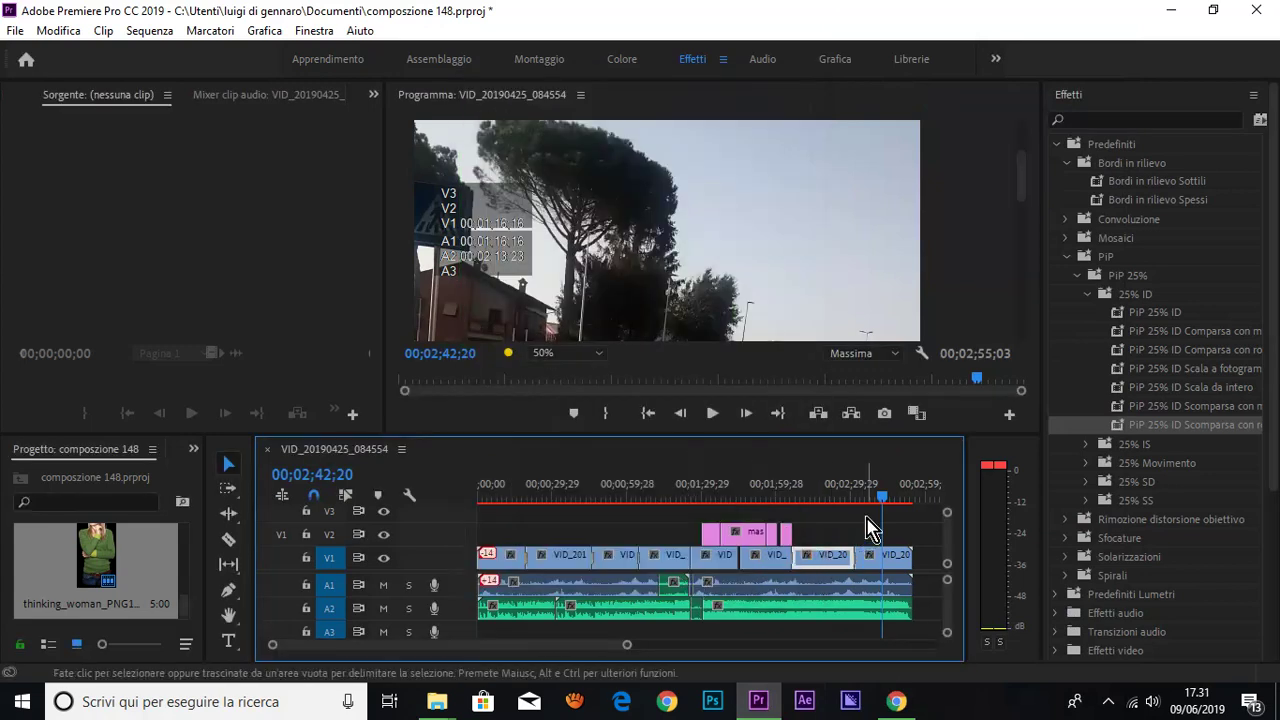
# - Strip the same Motion, Opacity and Time Remapping attributes from the earlier V1 clip
pyautogui.moveTo(884, 498); pyautogui.dragTo(769, 511)
pyautogui.rightClick(787, 546)
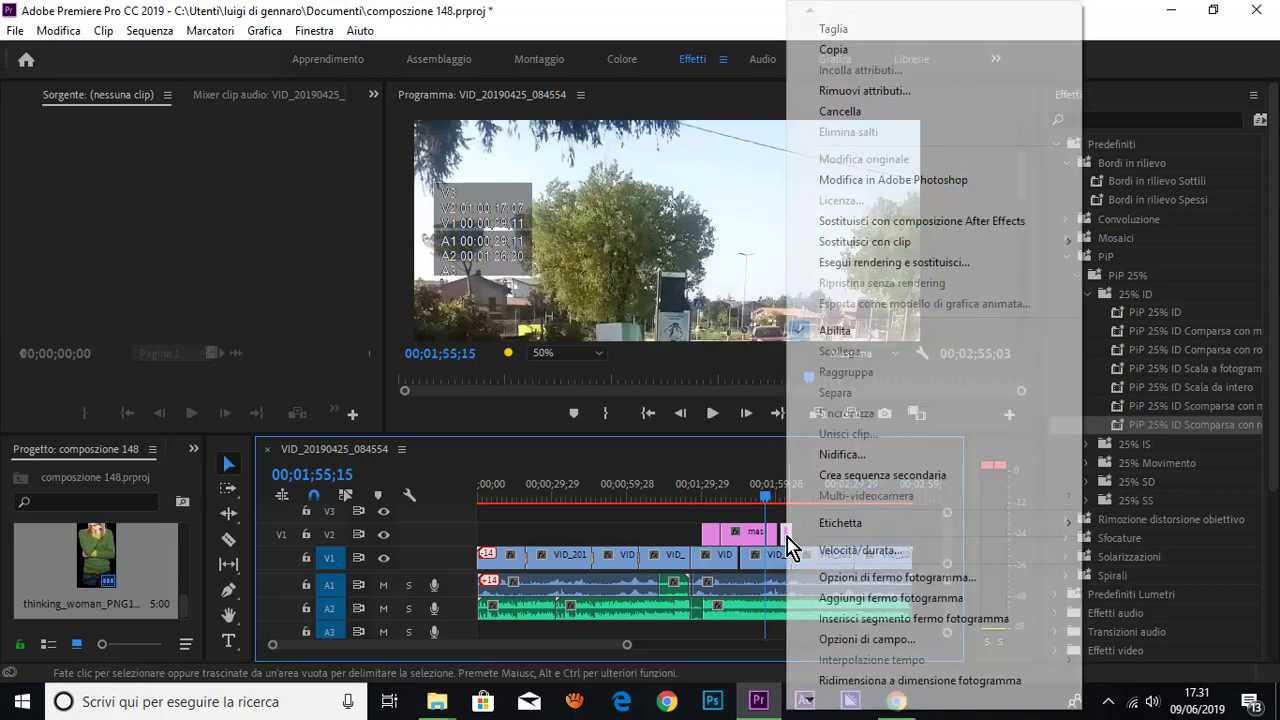
pyautogui.click(862, 91)
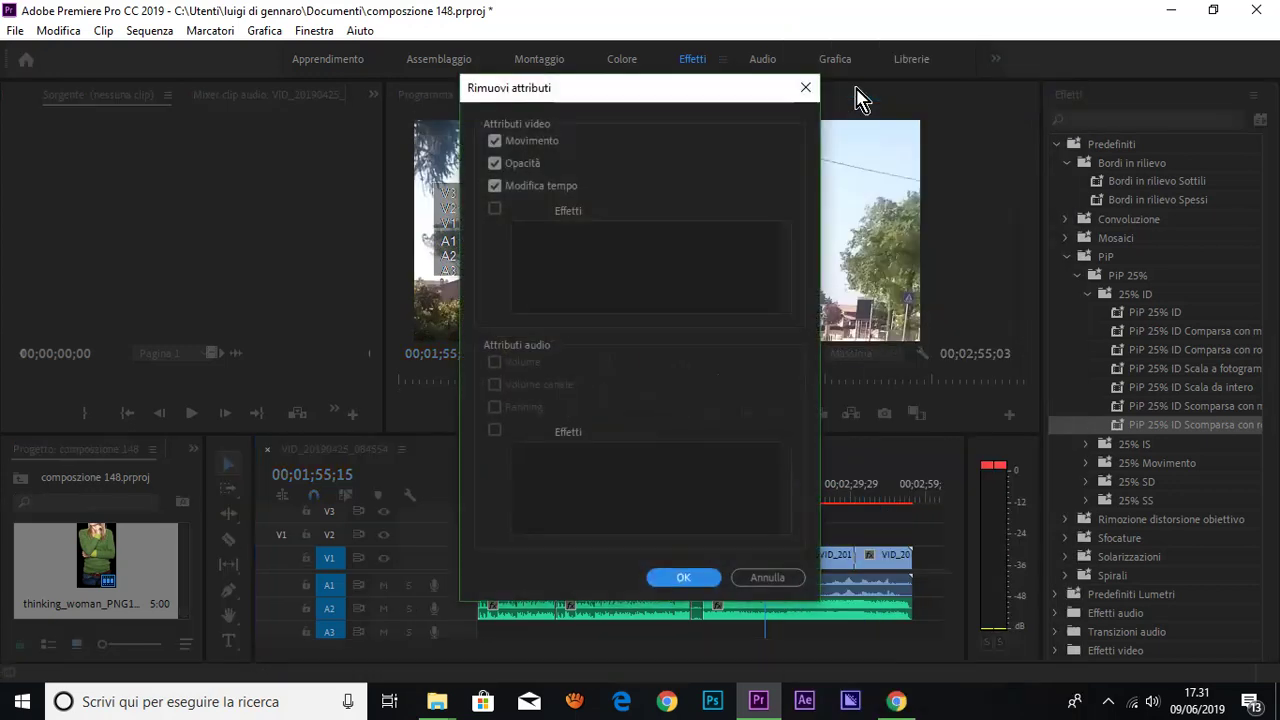
pyautogui.click(710, 580)
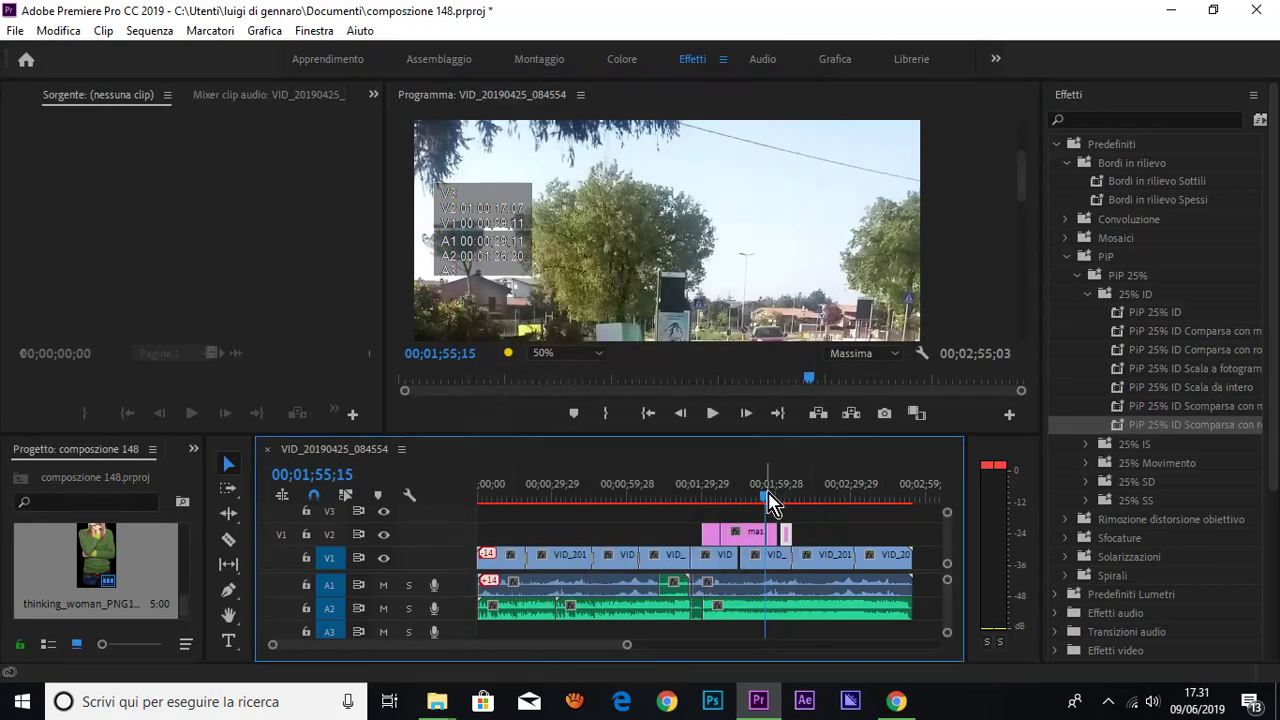
# - Choose the Track Select Forward tool, step the preview ahead, and open the Massima resolution list
pyautogui.moveTo(768, 495); pyautogui.dragTo(792, 497)
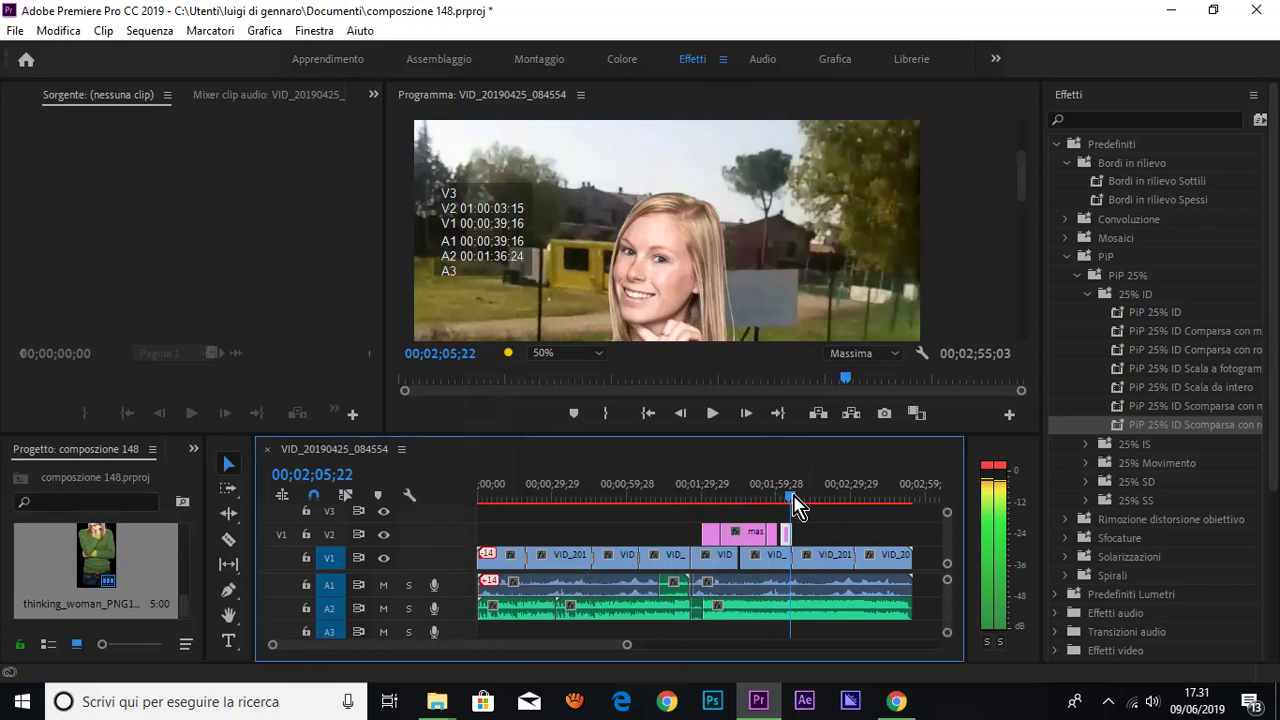
pyautogui.moveTo(792, 497); pyautogui.dragTo(784, 498)
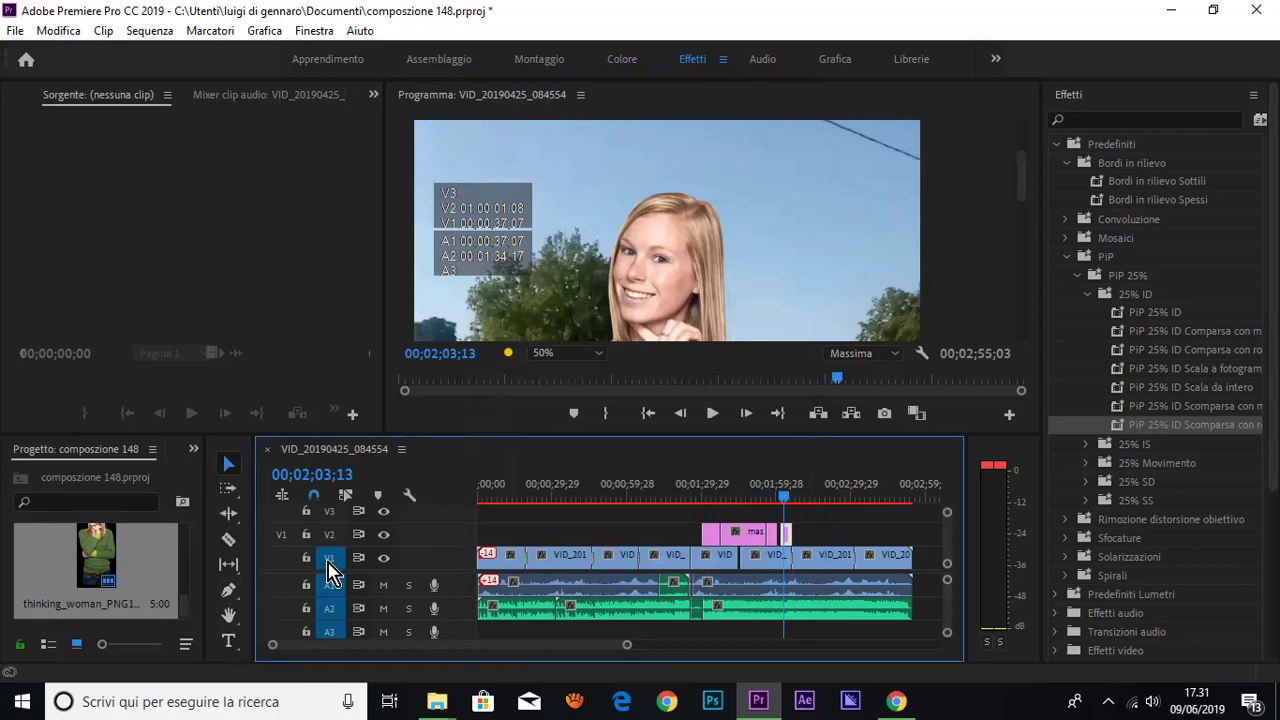
pyautogui.click(232, 492)
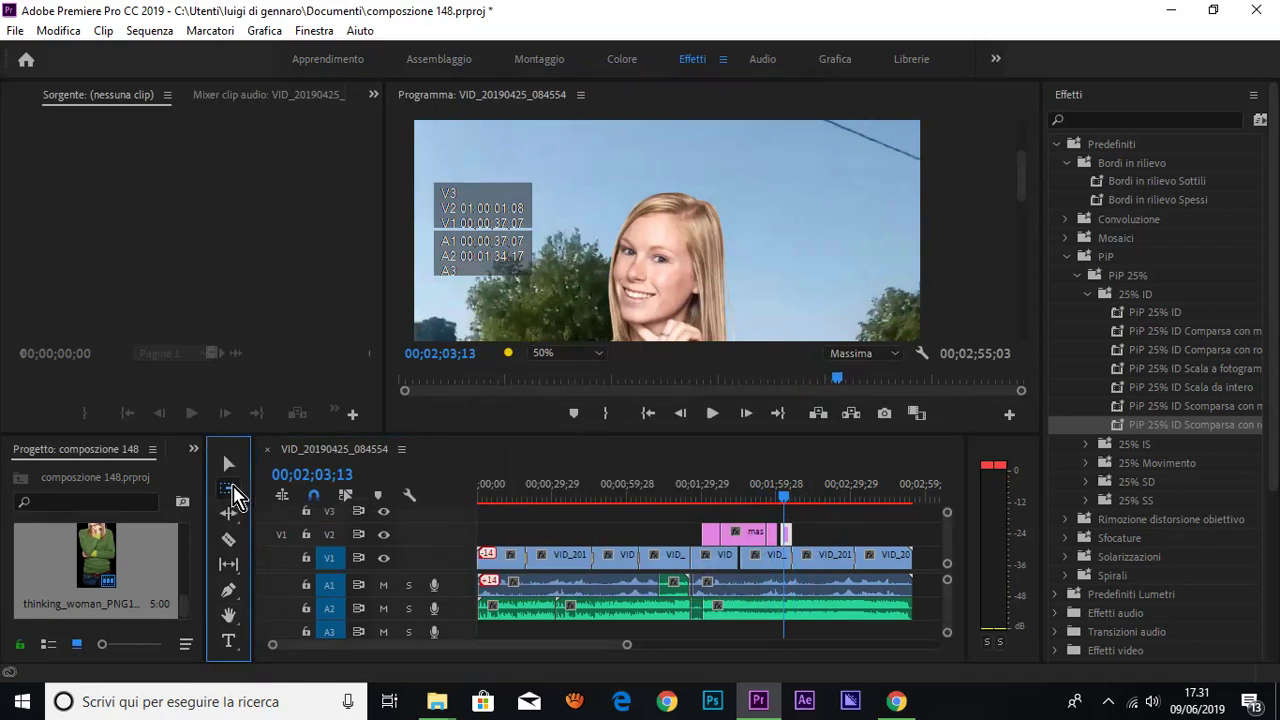
pyautogui.click(660, 280)
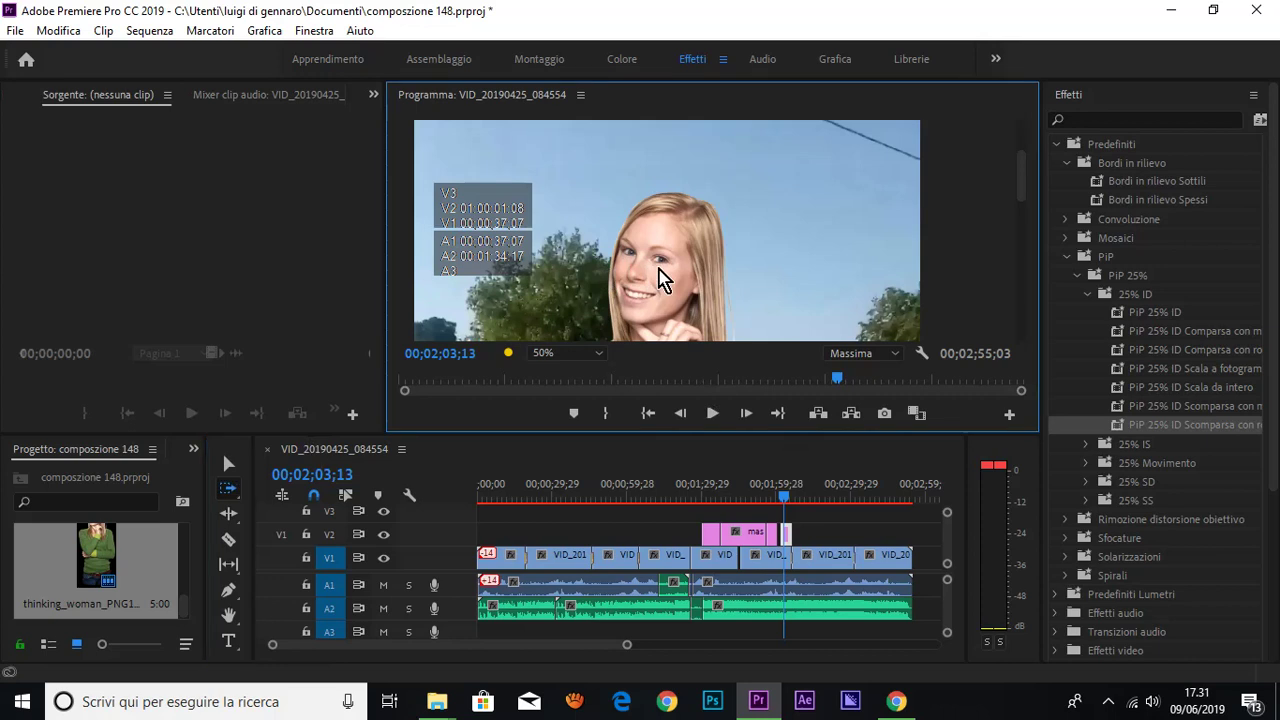
pyautogui.press('Right')
pyautogui.press('Right')
pyautogui.press('Right')
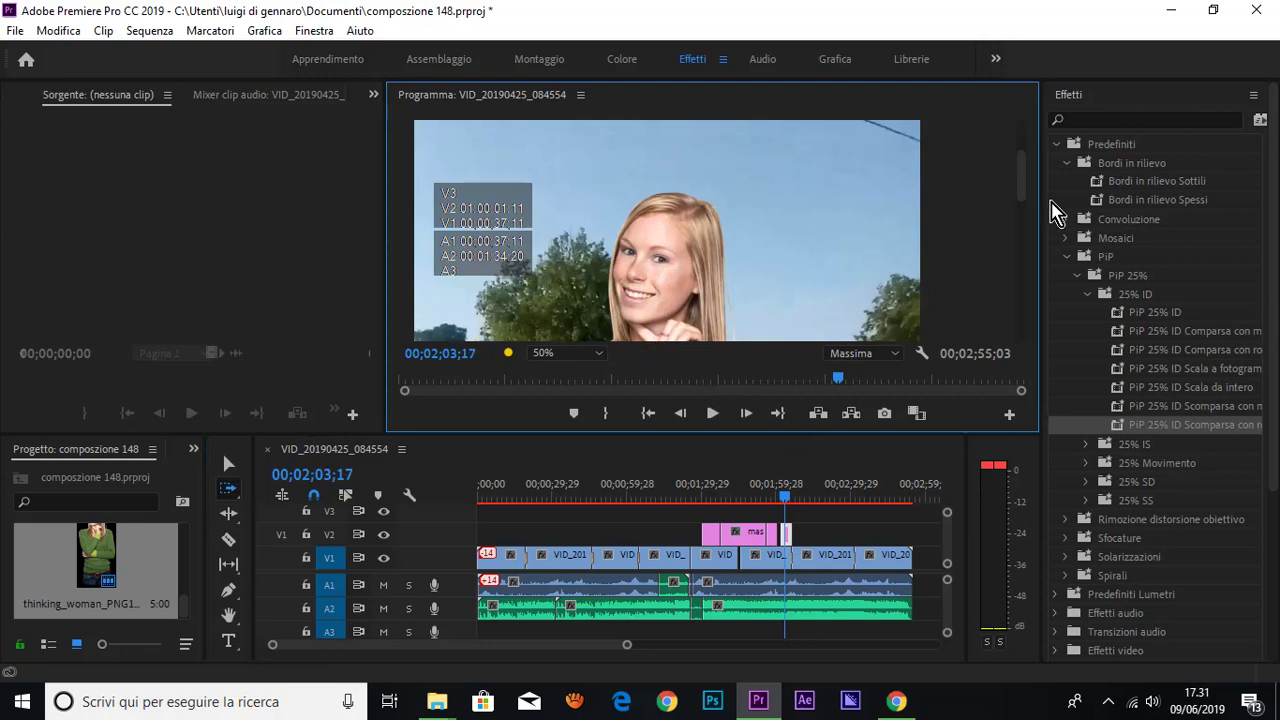
pyautogui.moveTo(1022, 185)
pyautogui.mouseDown()
pyautogui.moveTo(1028, 330)
pyautogui.moveTo(1026, 252)
pyautogui.mouseUp()
pyautogui.click(890, 353)
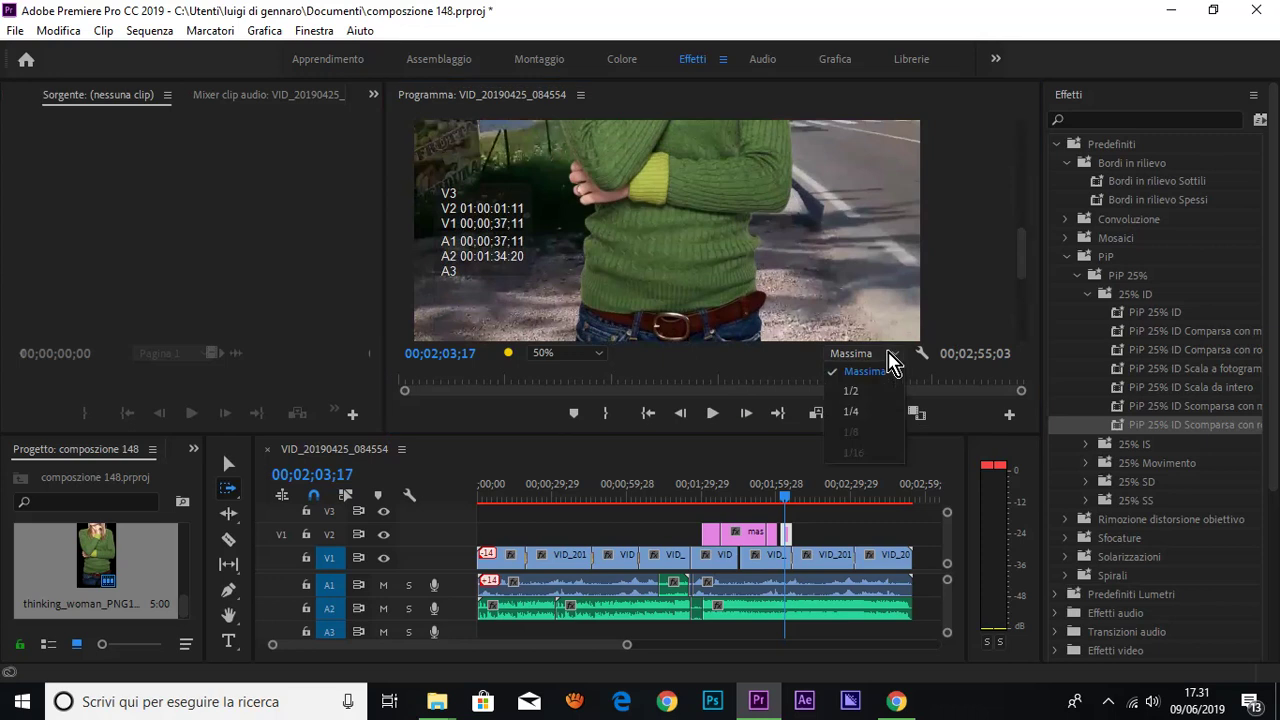
pyautogui.click(856, 391)
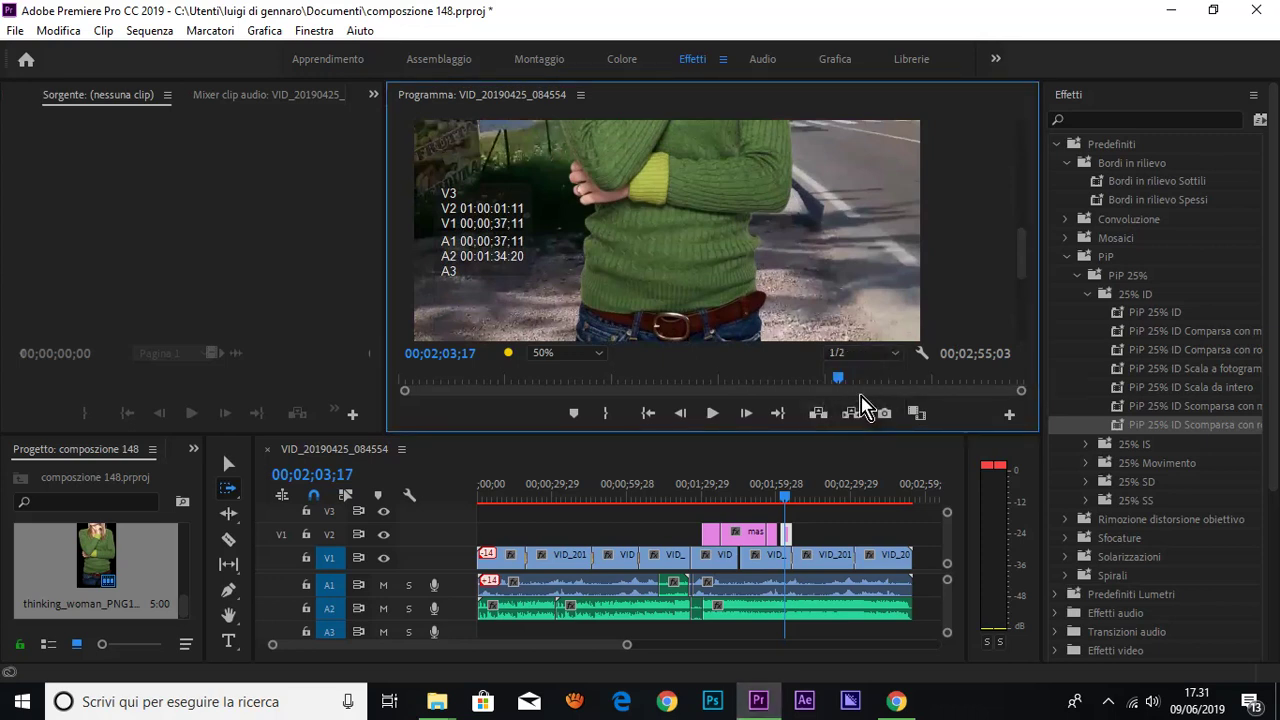
pyautogui.click(862, 352)
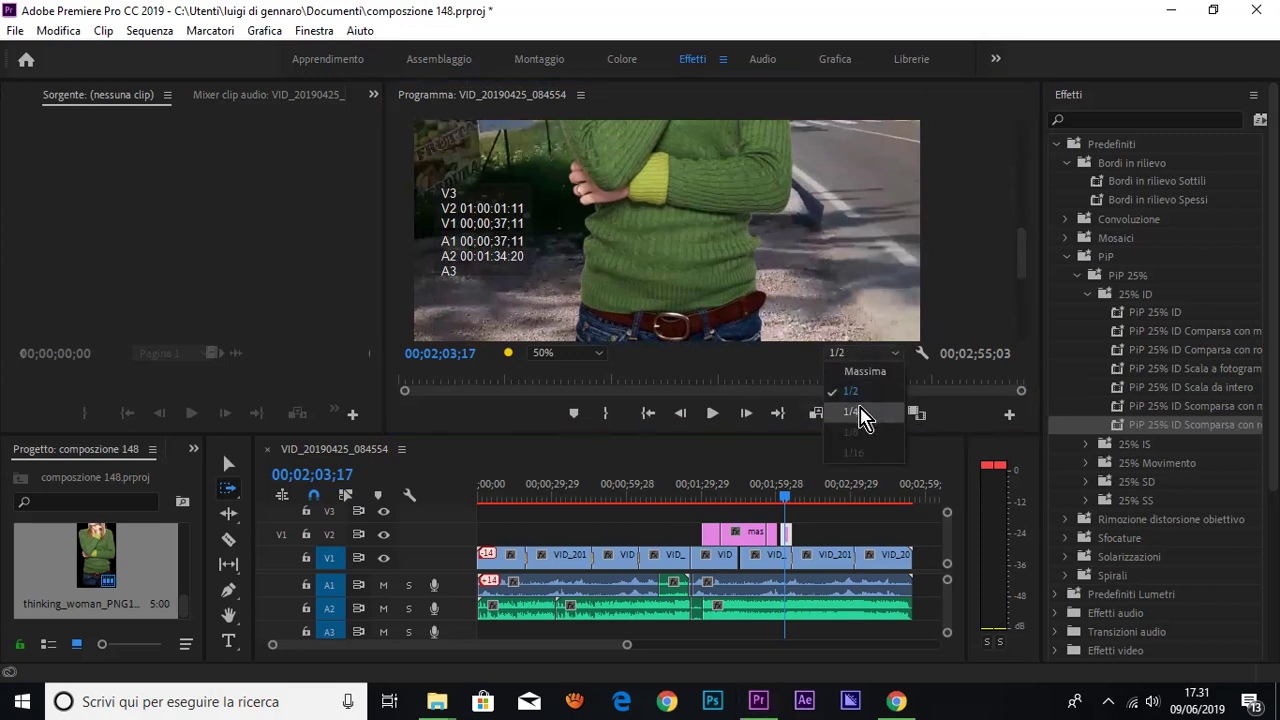
pyautogui.click(852, 408)
pyautogui.click(868, 358)
pyautogui.click(868, 369)
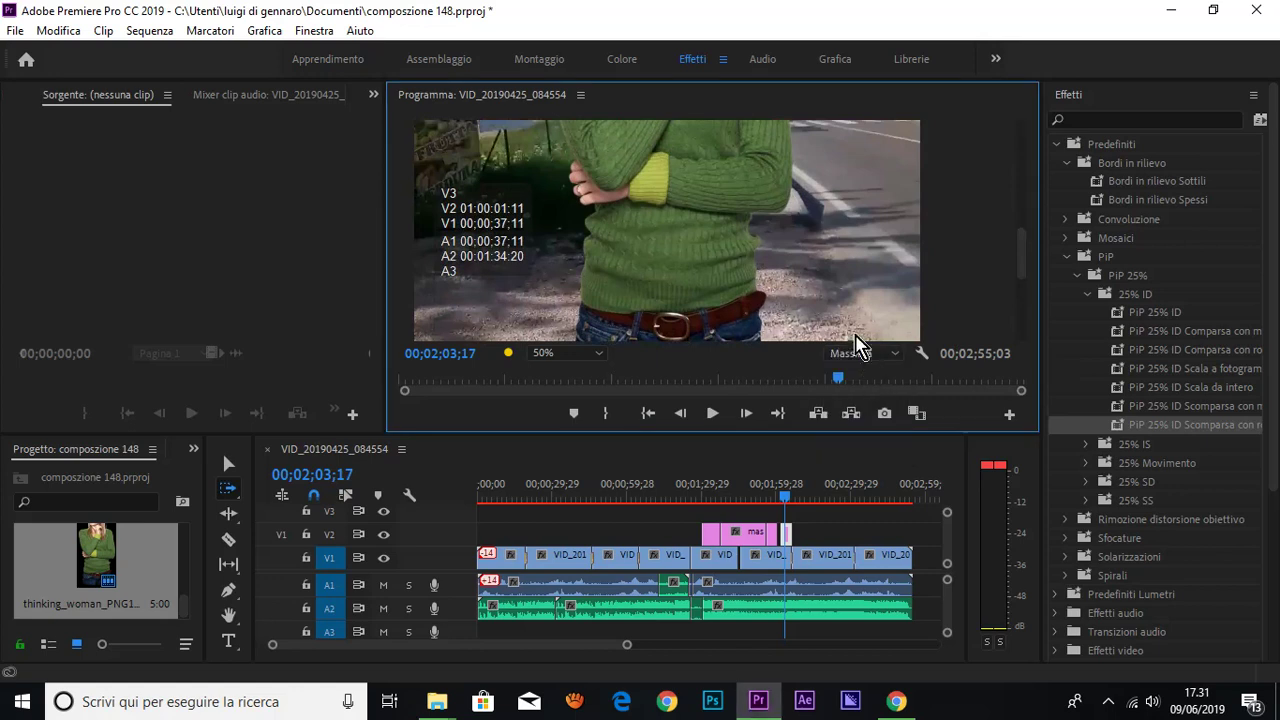
pyautogui.press('Right')
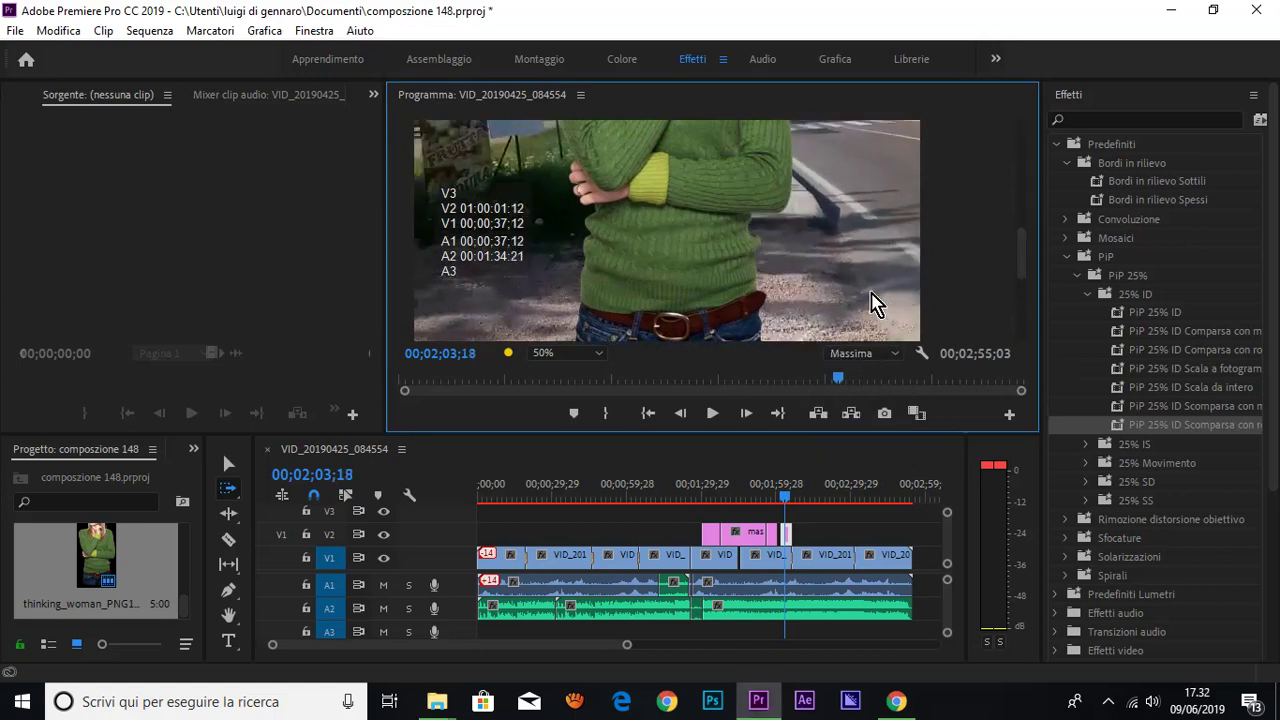
pyautogui.press('Right')
pyautogui.press('Right')
pyautogui.moveTo(1022, 257); pyautogui.dragTo(1025, 195)
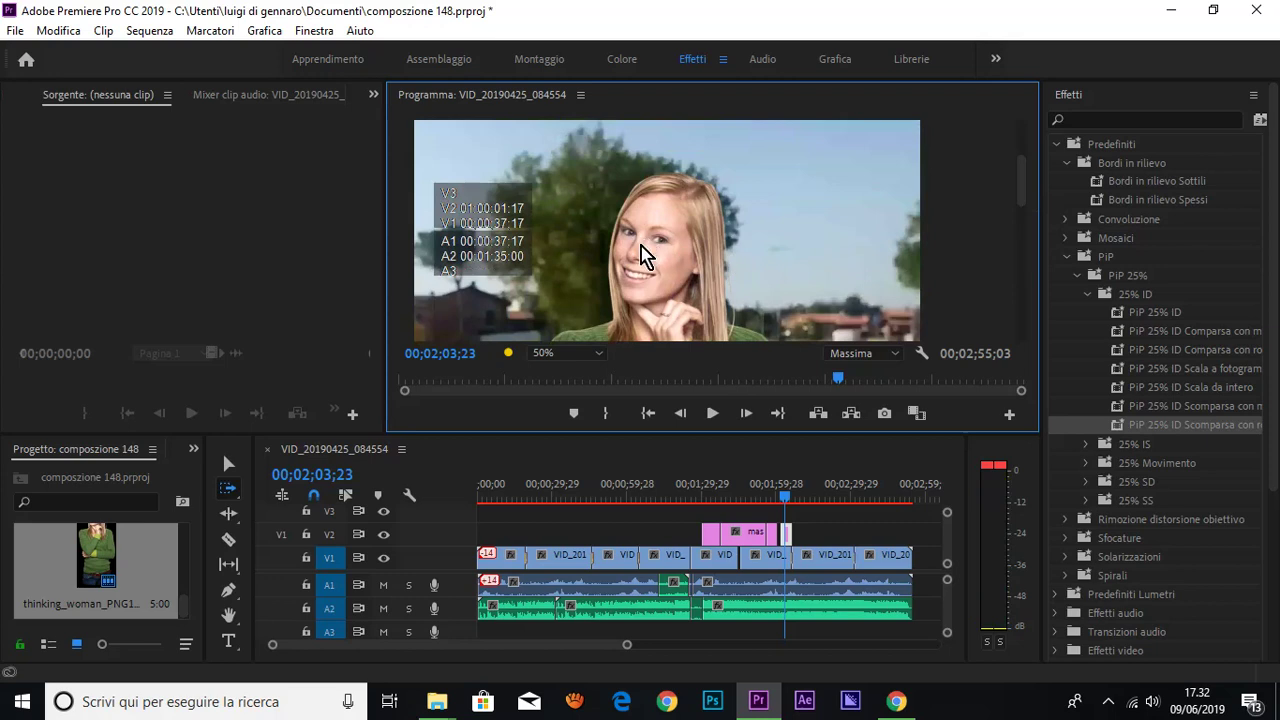
pyautogui.click(229, 615)
pyautogui.moveTo(655, 262)
pyautogui.mouseDown()
pyautogui.moveTo(713, 160)
pyautogui.moveTo(520, 260)
pyautogui.mouseUp()
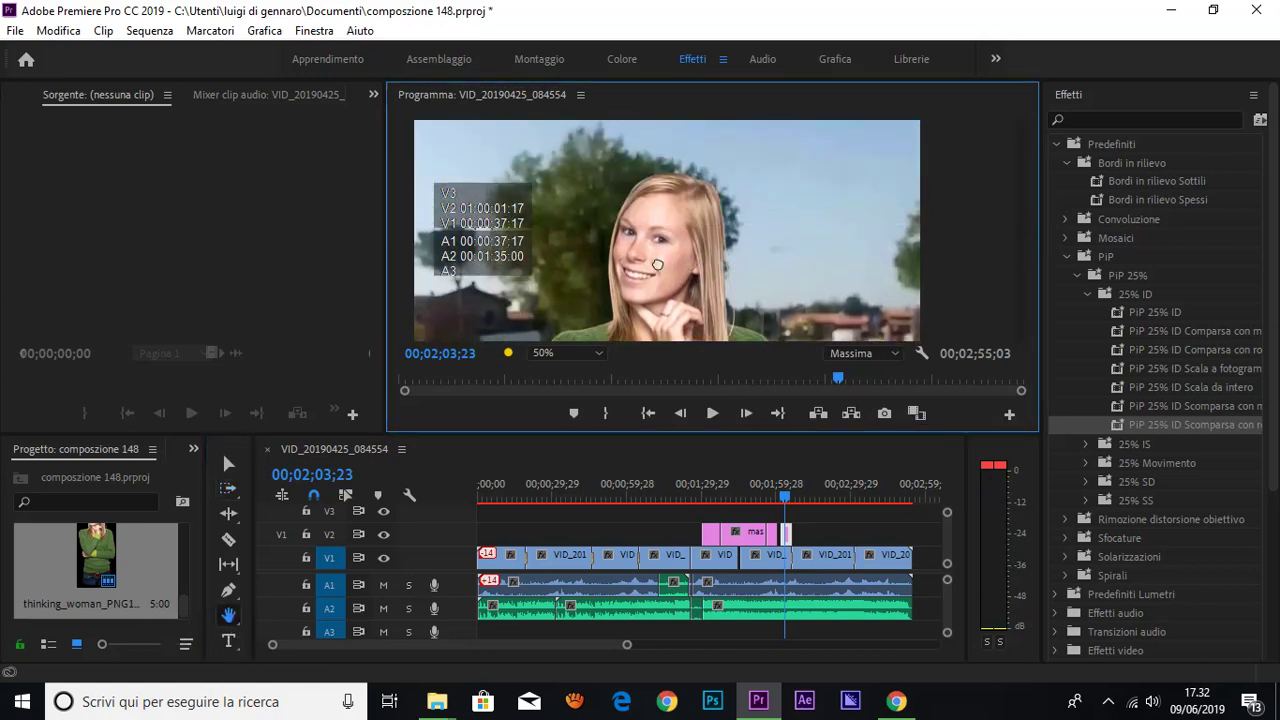
pyautogui.click(230, 566)
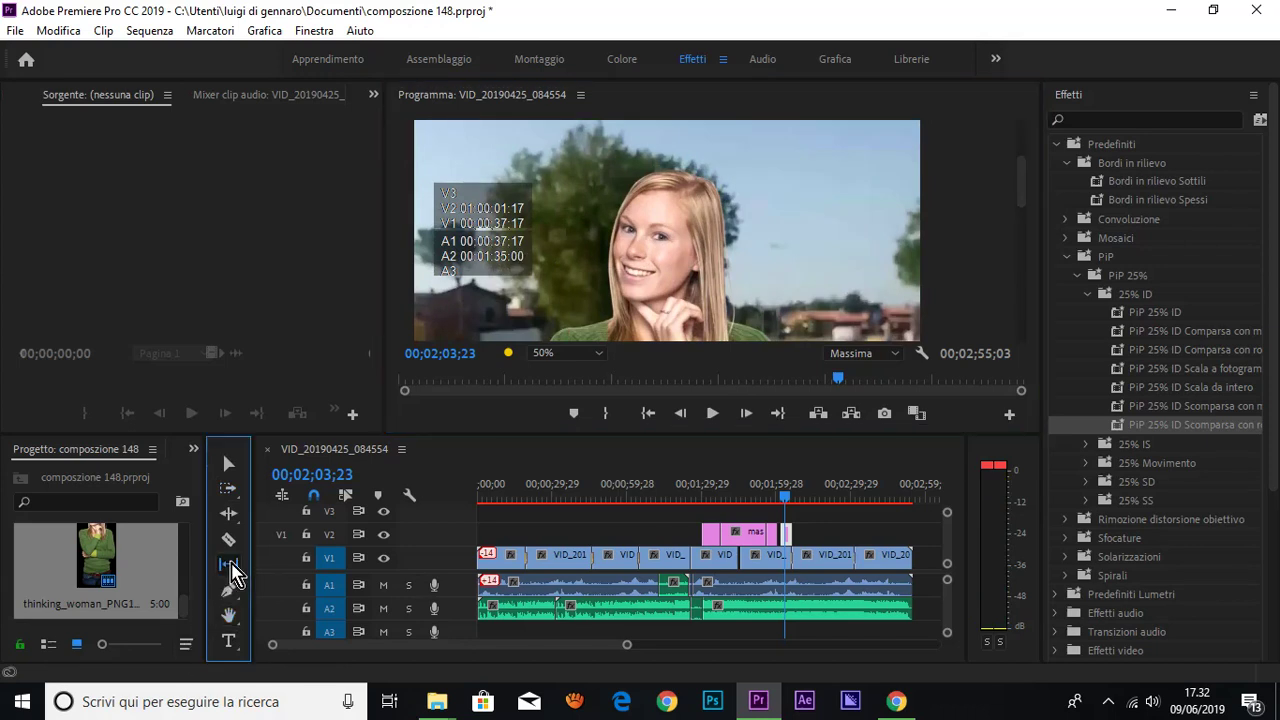
pyautogui.click(651, 258)
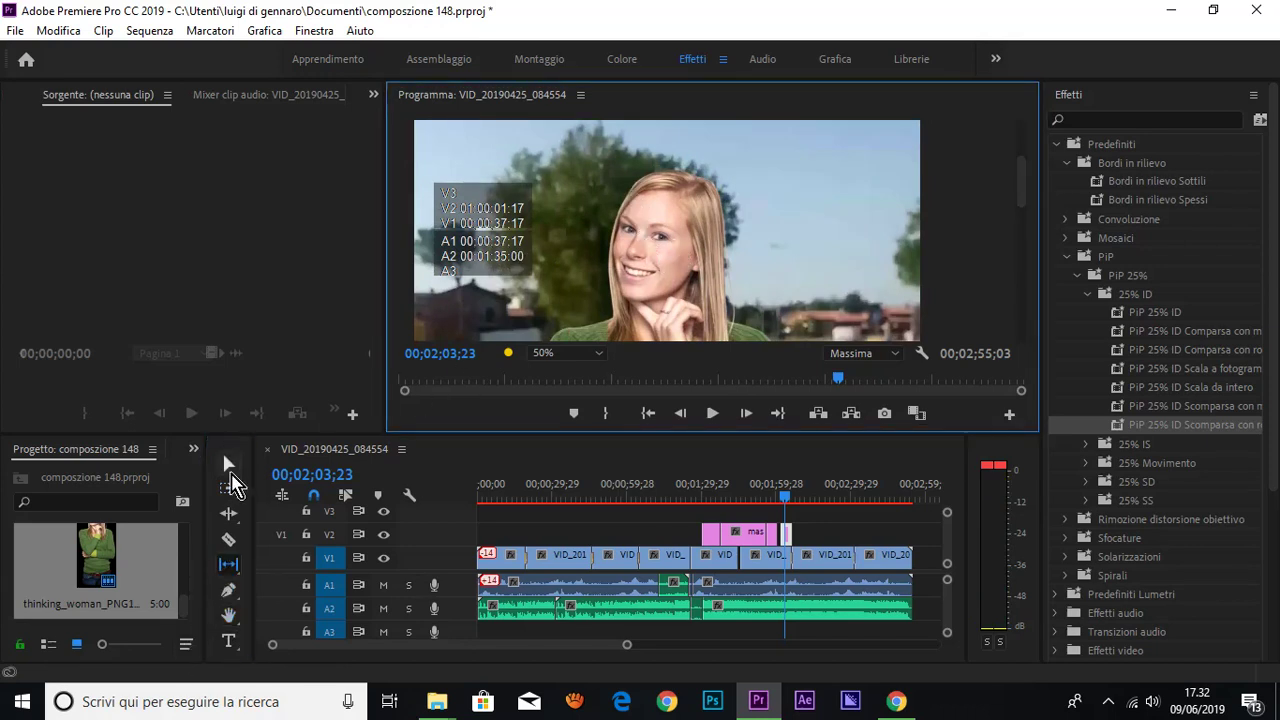
pyautogui.click(228, 489)
pyautogui.click(684, 254)
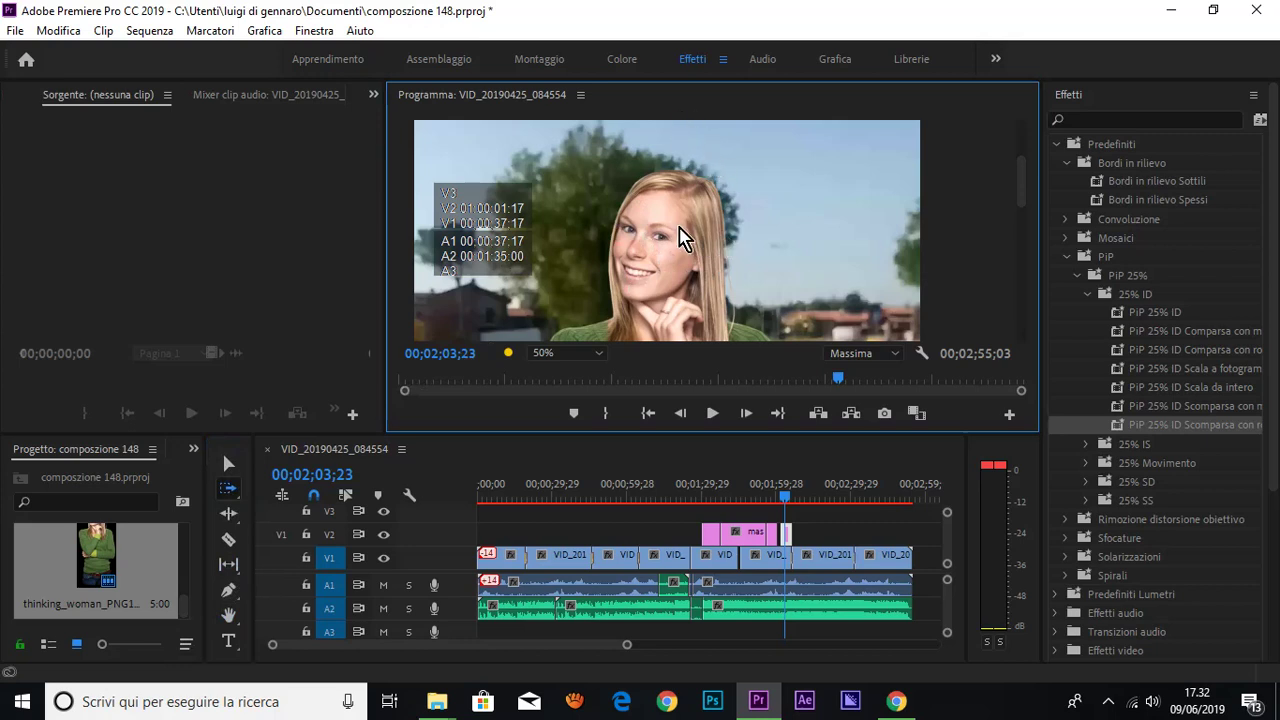
# - Trim the woman overlay from the top and move it lower in the frame
pyautogui.click(680, 238)
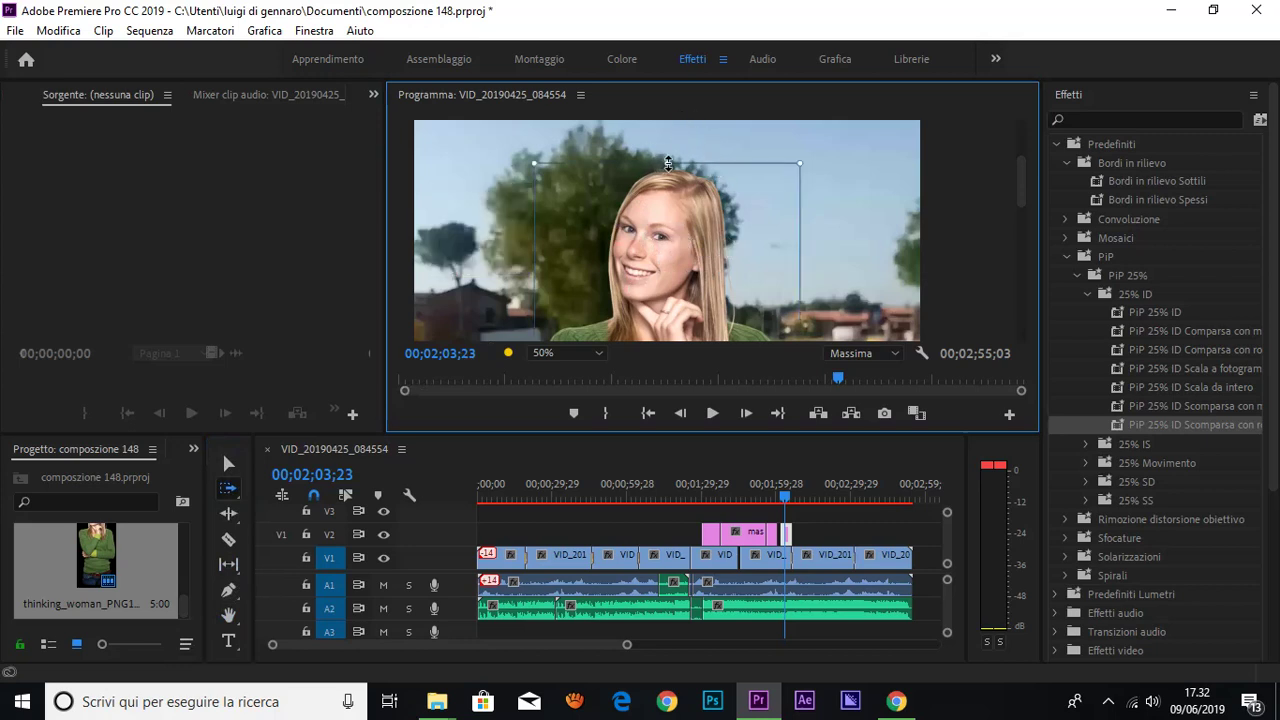
pyautogui.moveTo(668, 162); pyautogui.dragTo(666, 236)
pyautogui.moveTo(670, 280); pyautogui.dragTo(825, 192)
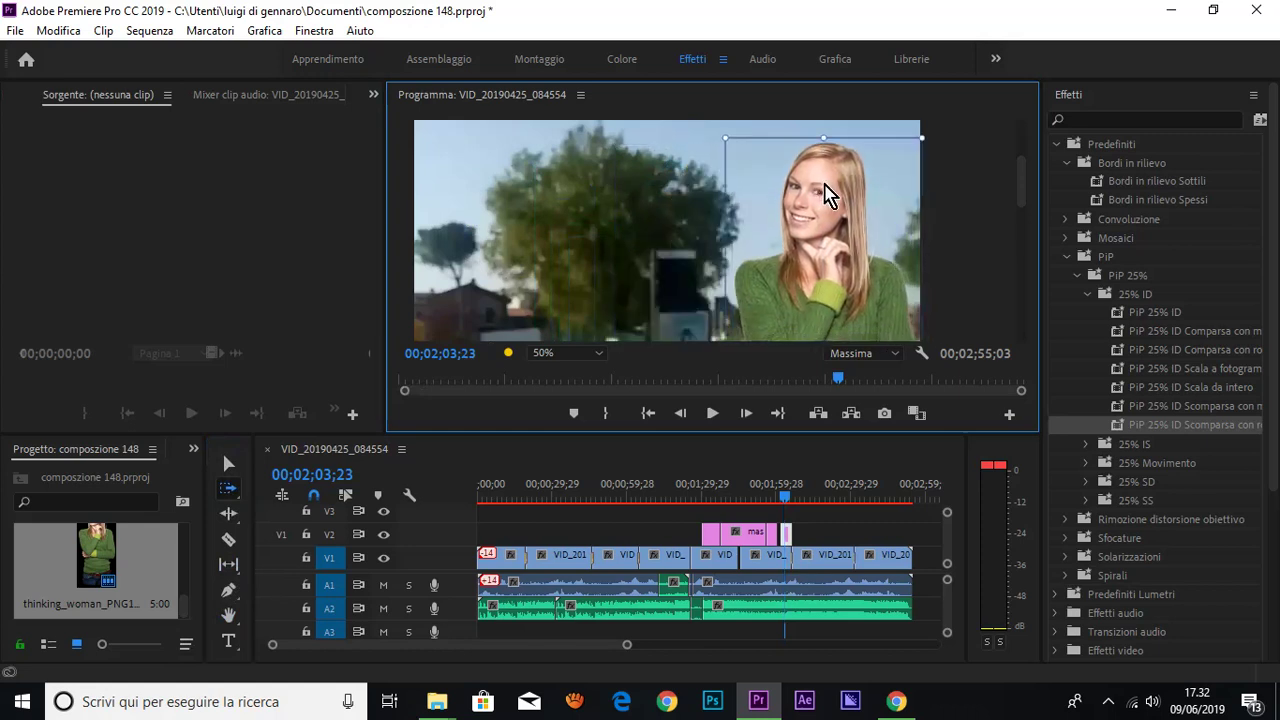
pyautogui.moveTo(1018, 200); pyautogui.dragTo(1034, 271)
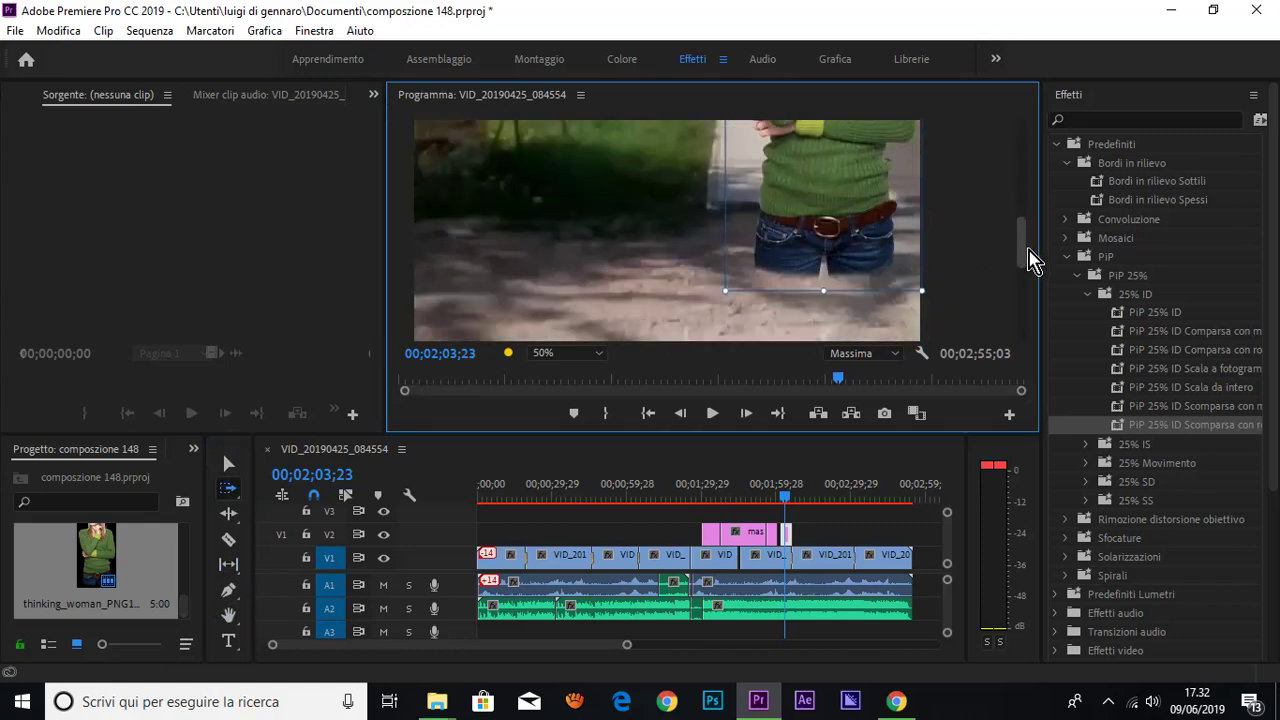
pyautogui.moveTo(835, 135); pyautogui.dragTo(849, 280)
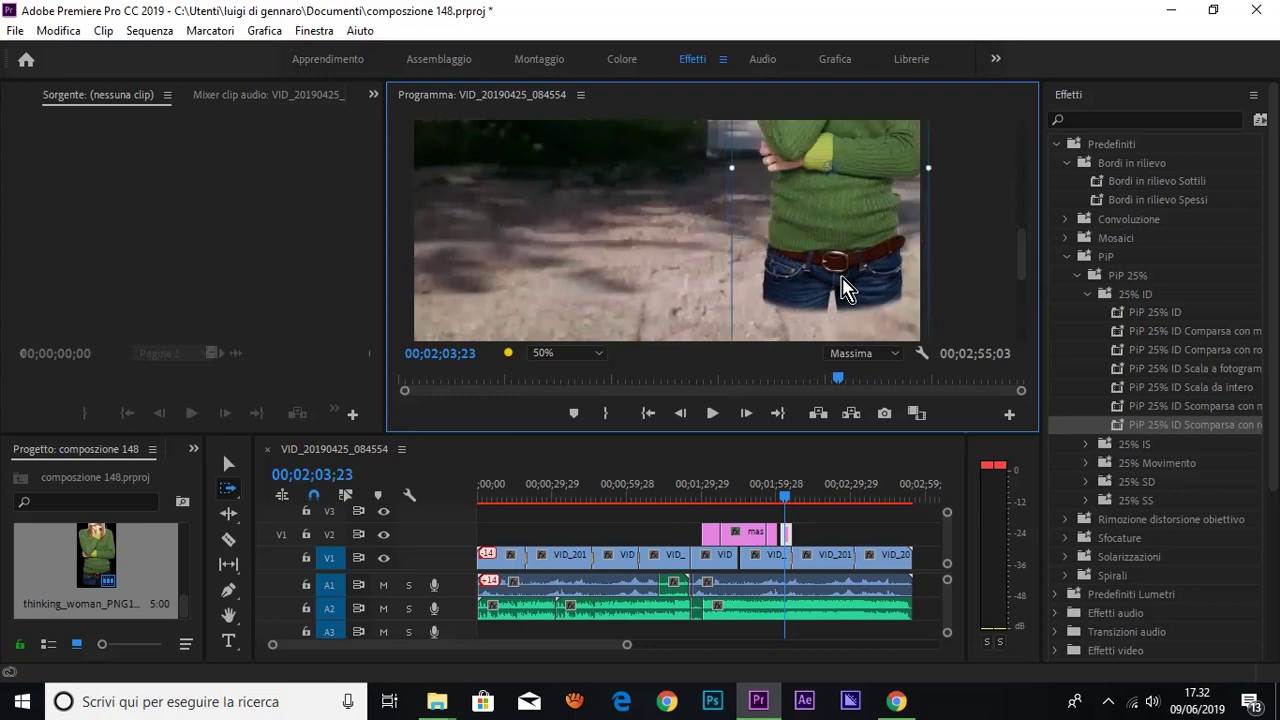
pyautogui.moveTo(1022, 254); pyautogui.dragTo(1030, 320)
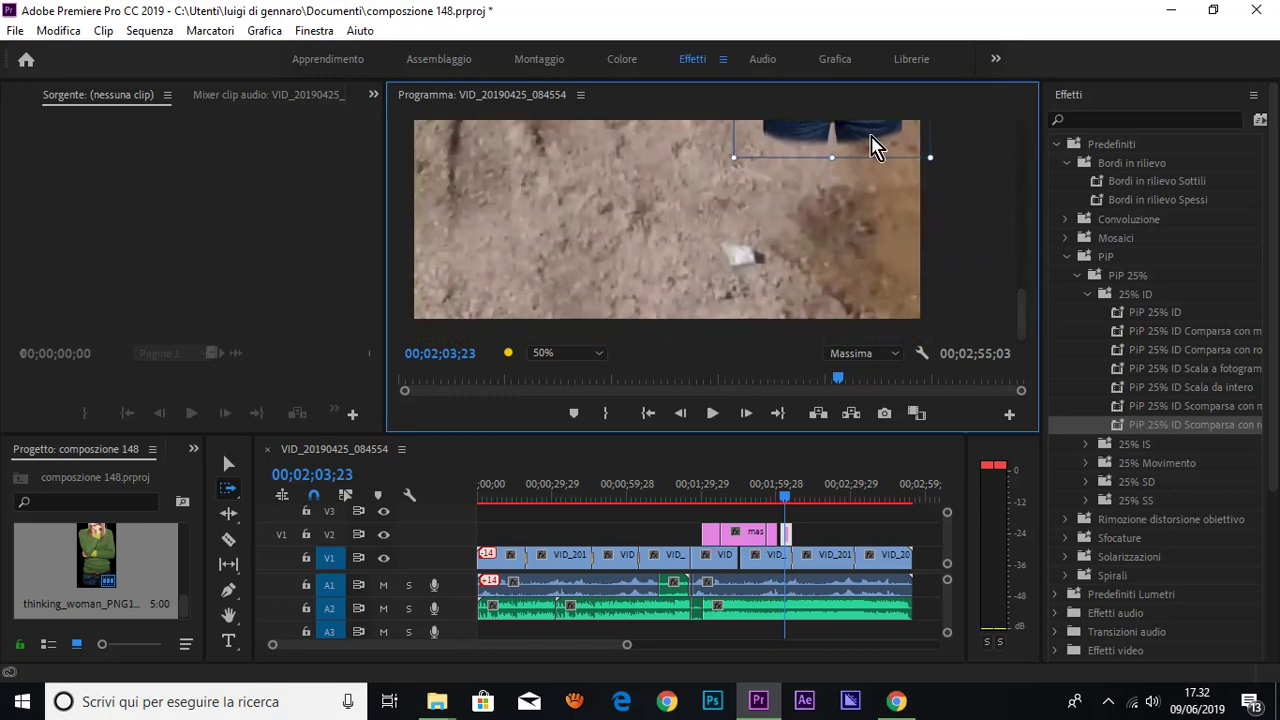
pyautogui.moveTo(875, 142); pyautogui.dragTo(868, 350)
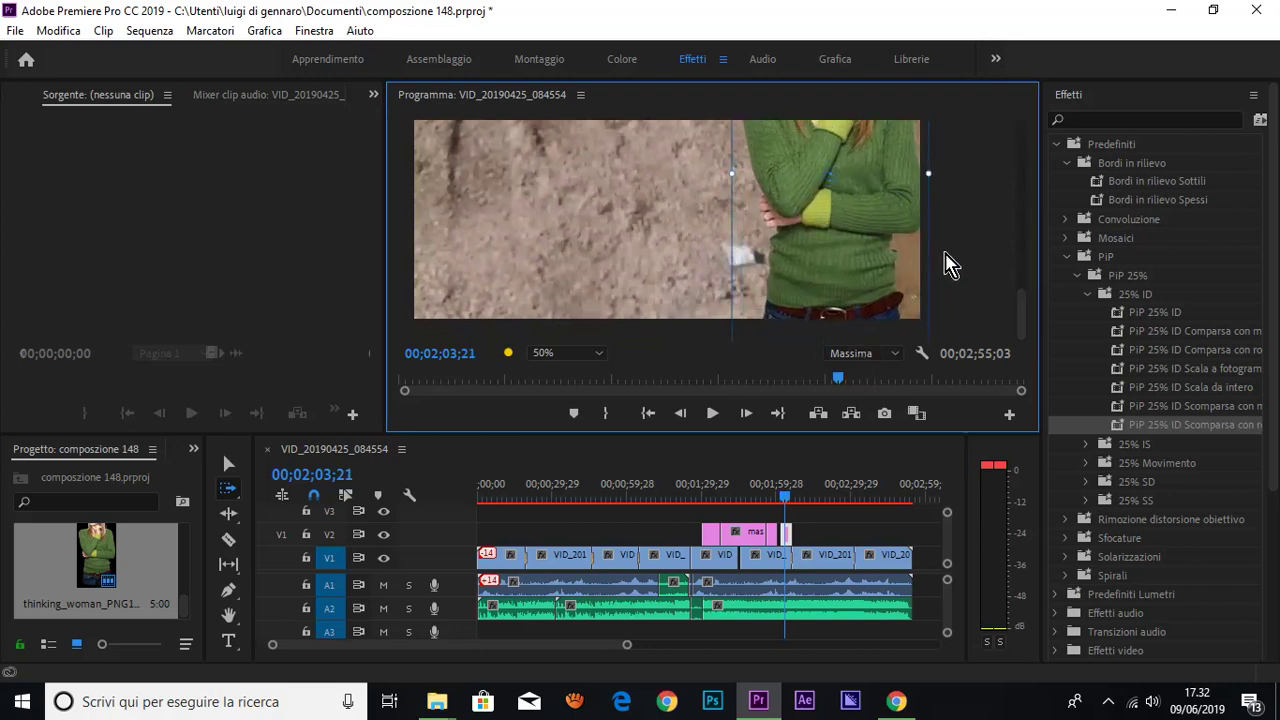
pyautogui.moveTo(1022, 310); pyautogui.dragTo(1035, 252)
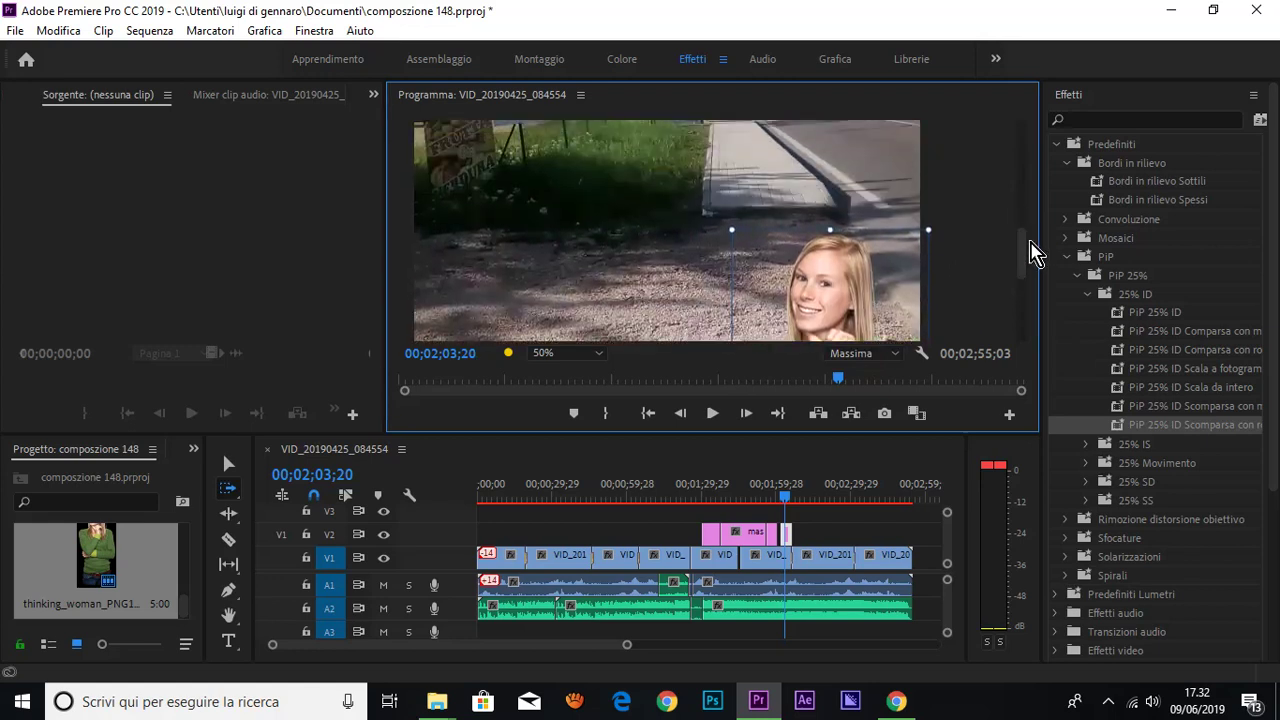
# - Enlarge the woman overlay from its top-left corner until her face and body fill the frame
pyautogui.moveTo(731, 230); pyautogui.dragTo(373, 76)
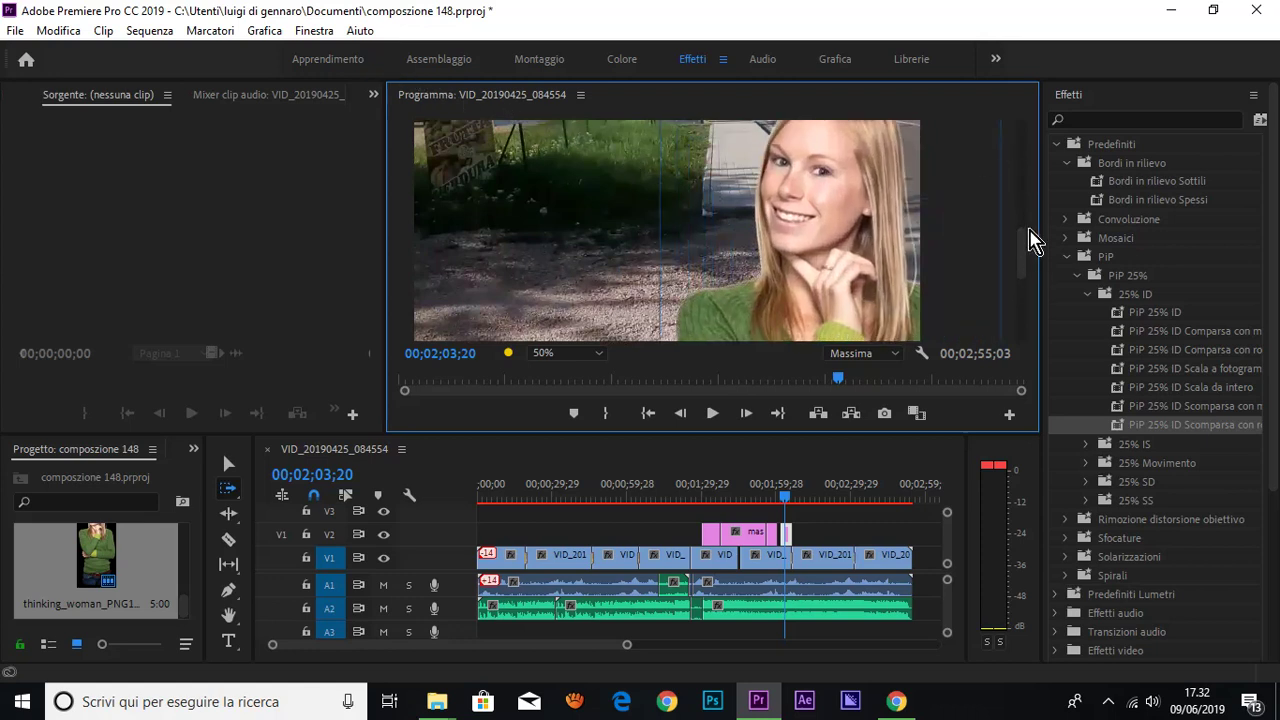
pyautogui.moveTo(1022, 243); pyautogui.dragTo(1022, 206)
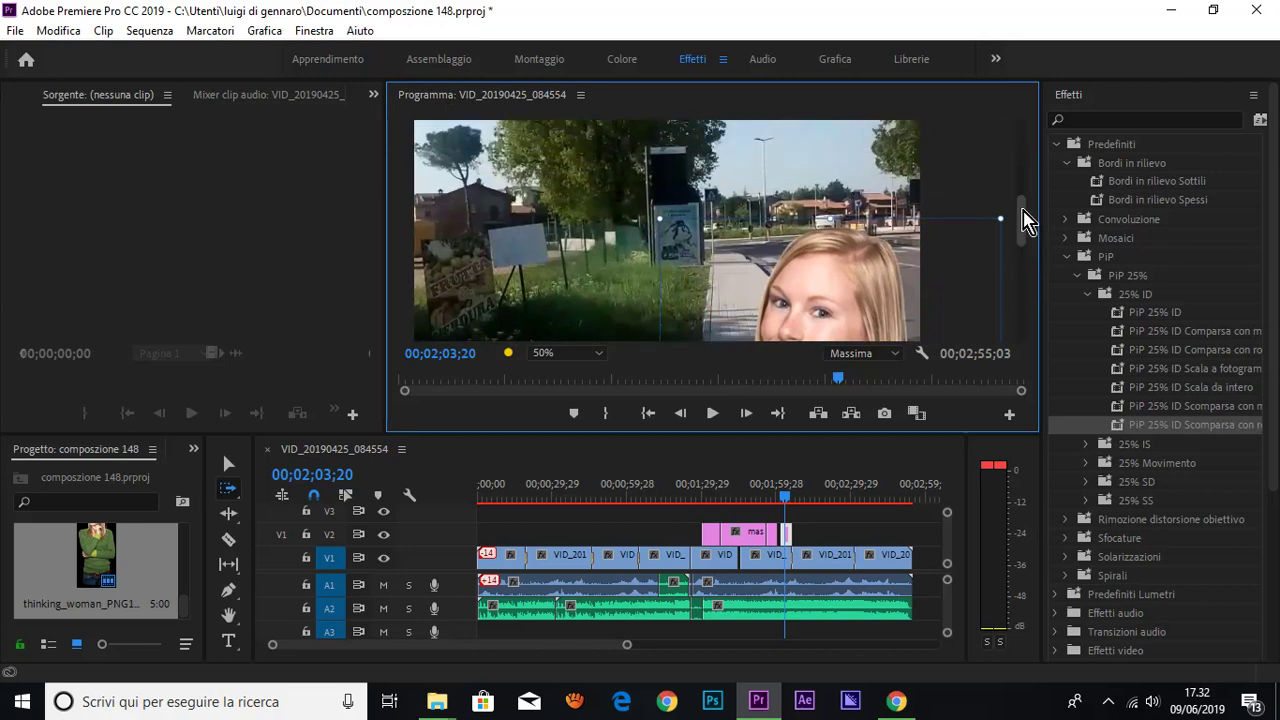
pyautogui.moveTo(659, 216); pyautogui.dragTo(614, 122)
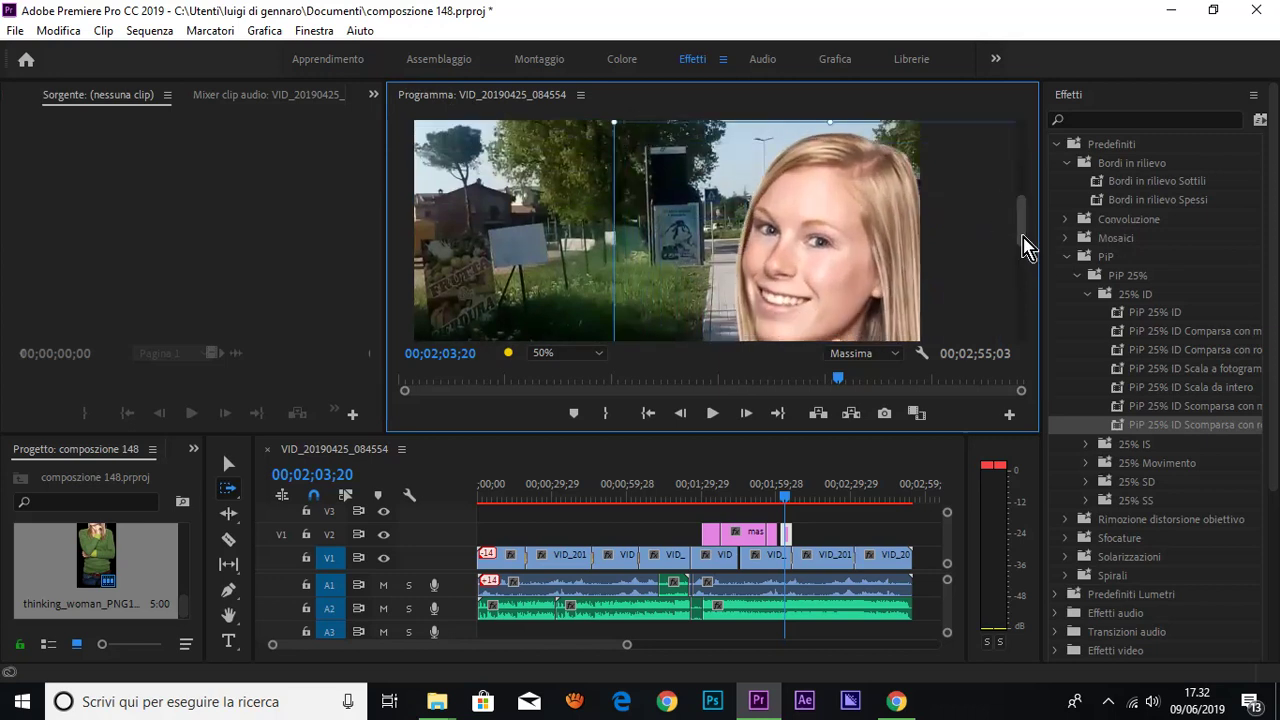
pyautogui.moveTo(1022, 238); pyautogui.dragTo(1022, 208)
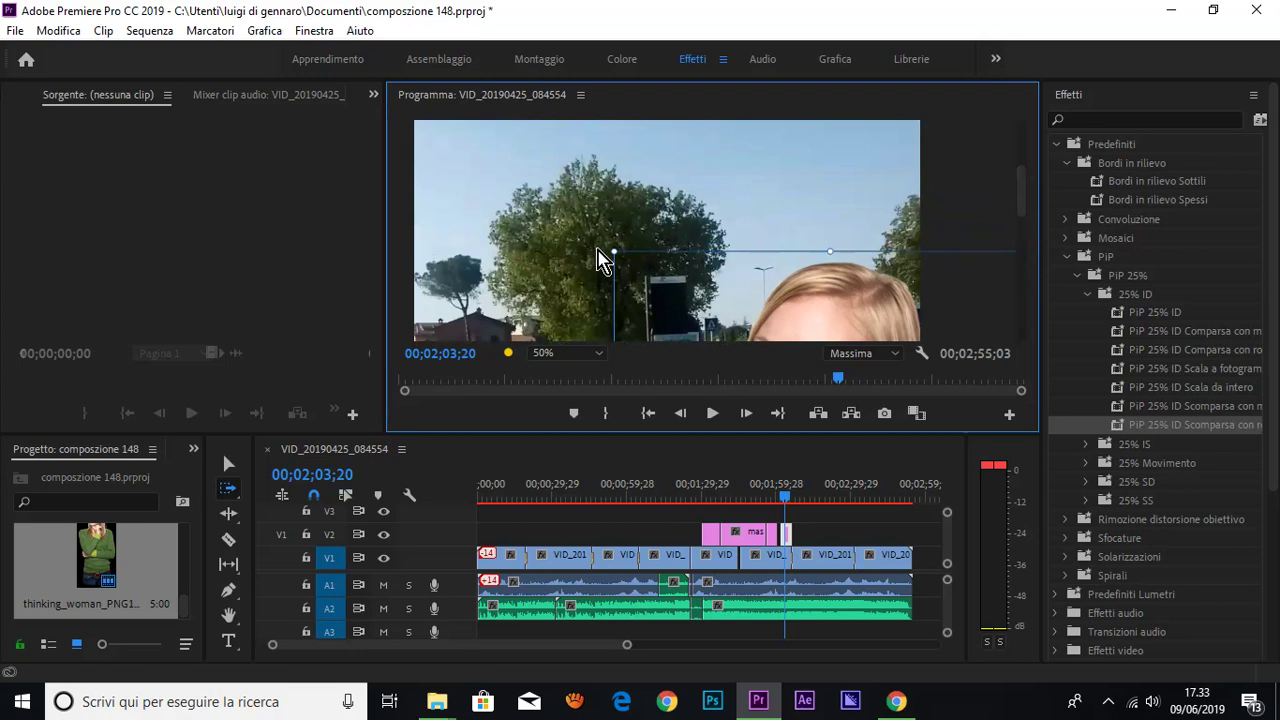
pyautogui.moveTo(613, 250); pyautogui.dragTo(503, 80)
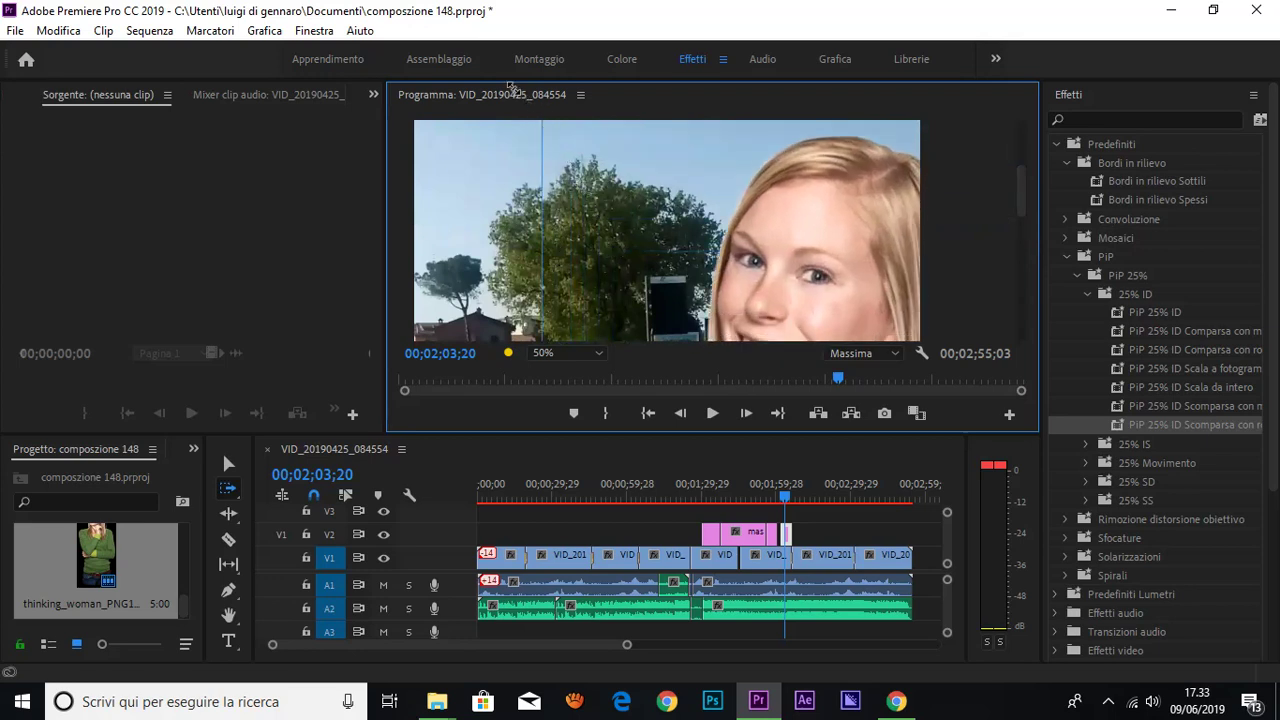
pyautogui.moveTo(1022, 190); pyautogui.dragTo(1036, 143)
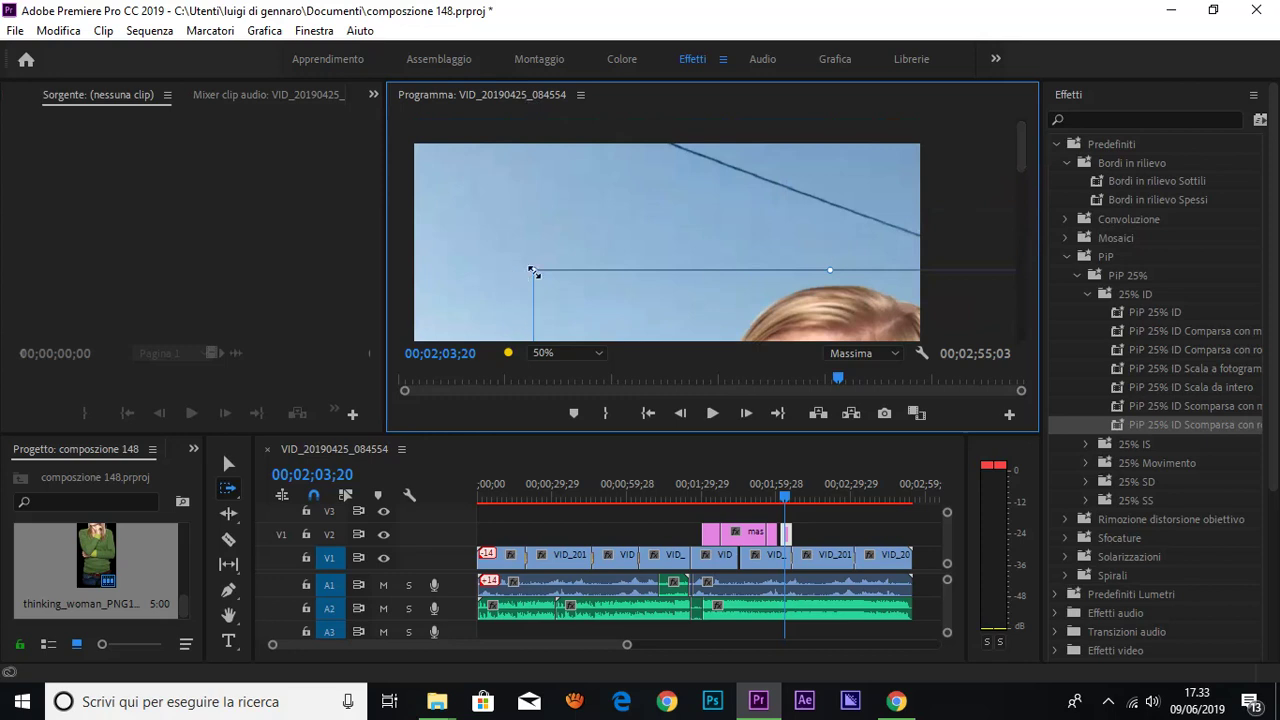
pyautogui.moveTo(533, 271); pyautogui.dragTo(477, 124)
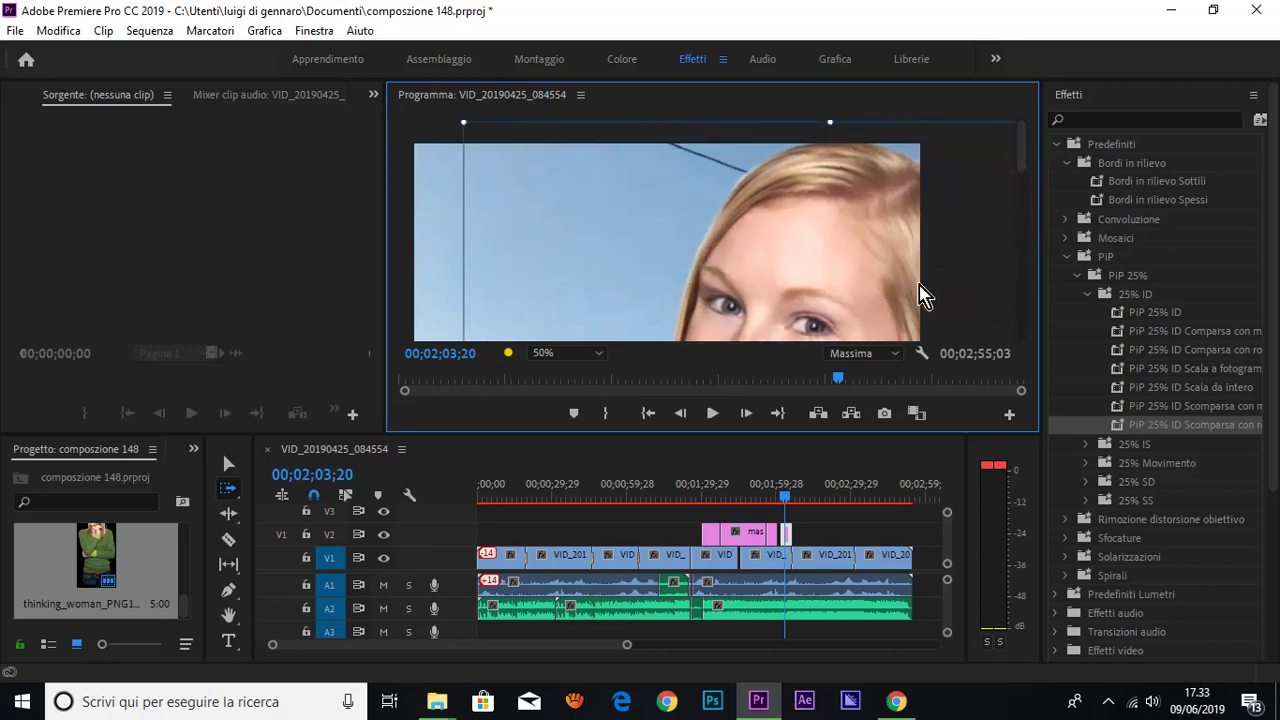
pyautogui.moveTo(1022, 155)
pyautogui.mouseDown()
pyautogui.moveTo(1030, 362)
pyautogui.moveTo(1033, 165)
pyautogui.mouseUp()
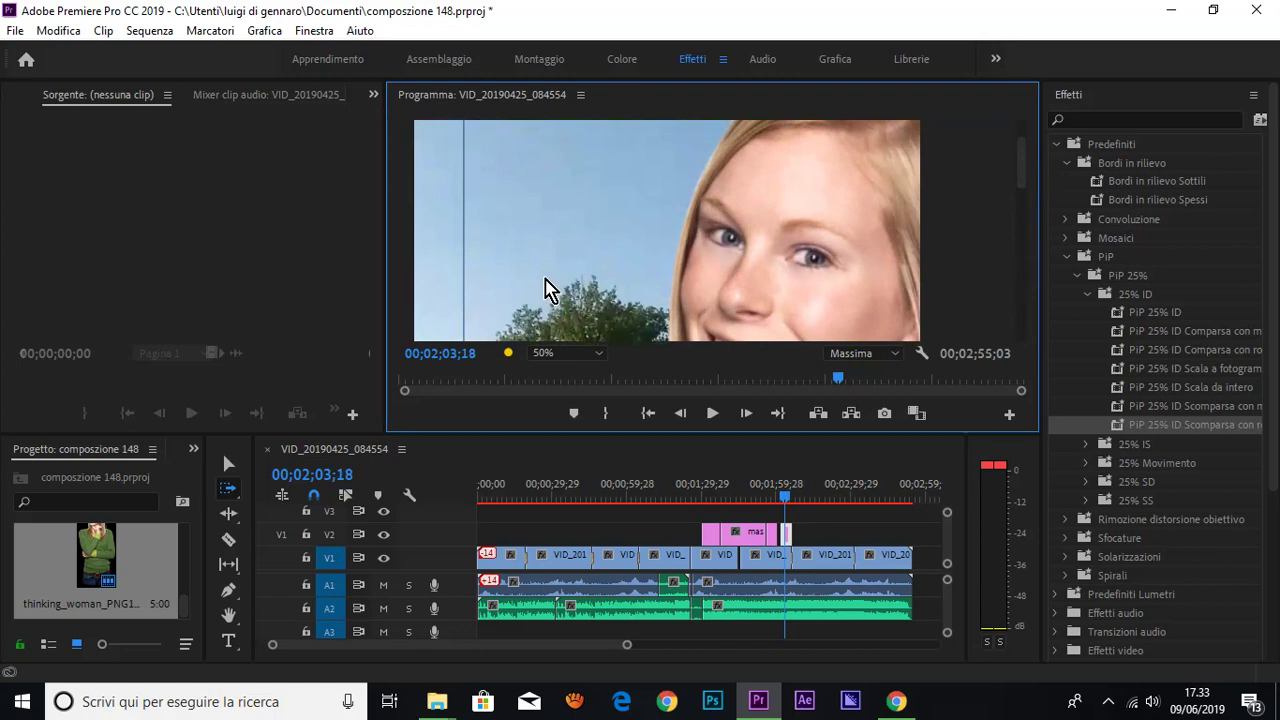
# - Fit the Program monitor to Adatta, save the project, then narrow the woman overlay and shift it up-left
pyautogui.click(563, 353)
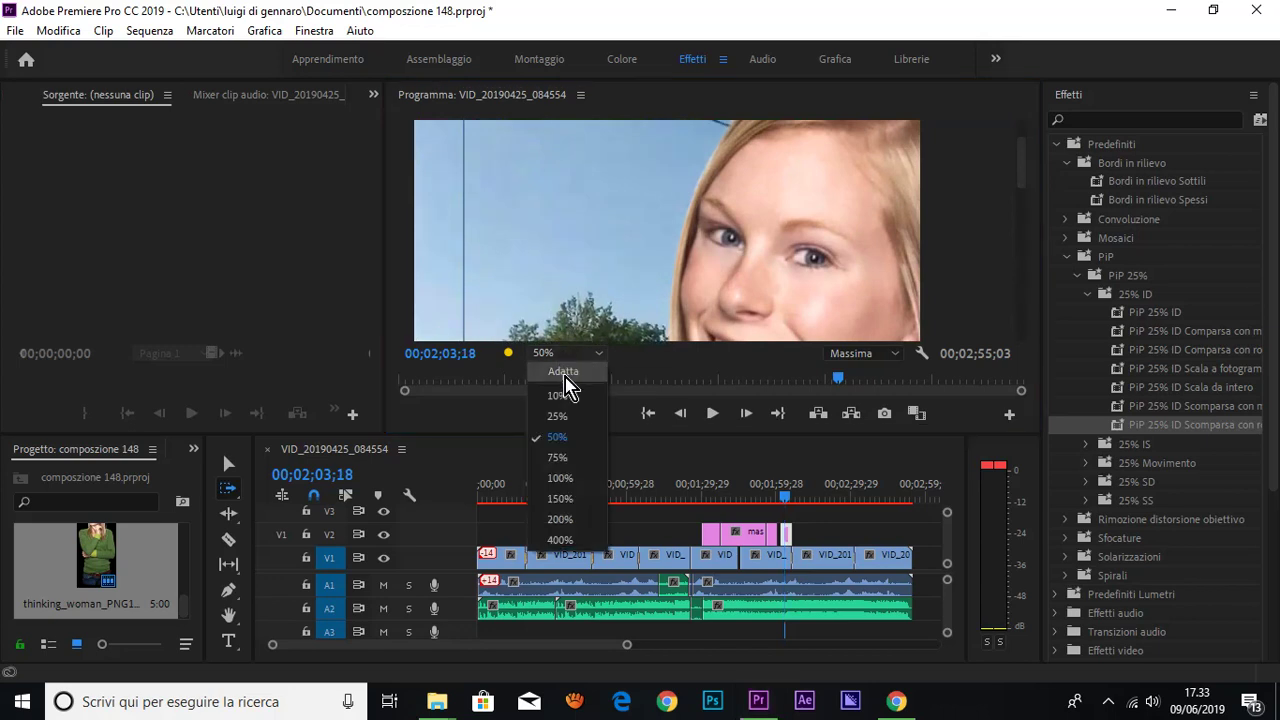
pyautogui.click(565, 372)
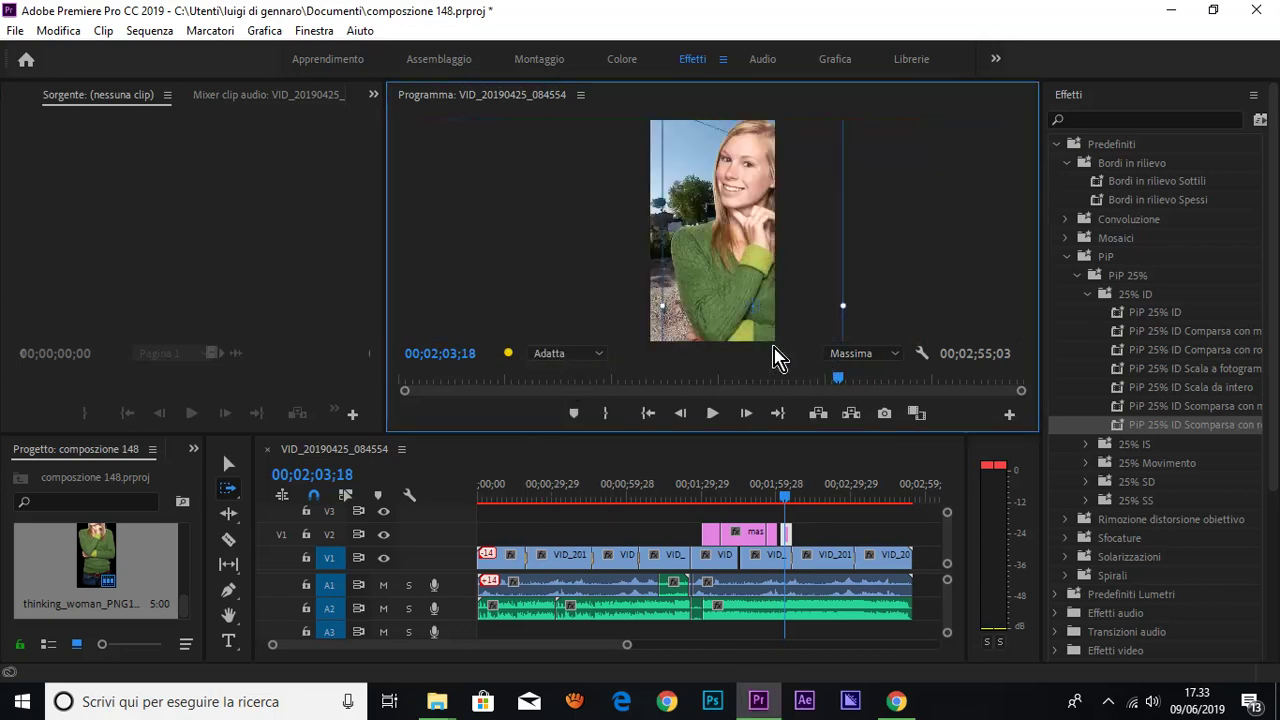
pyautogui.hotkey('ctrl', 's')
pyautogui.moveTo(842, 305); pyautogui.dragTo(807, 303)
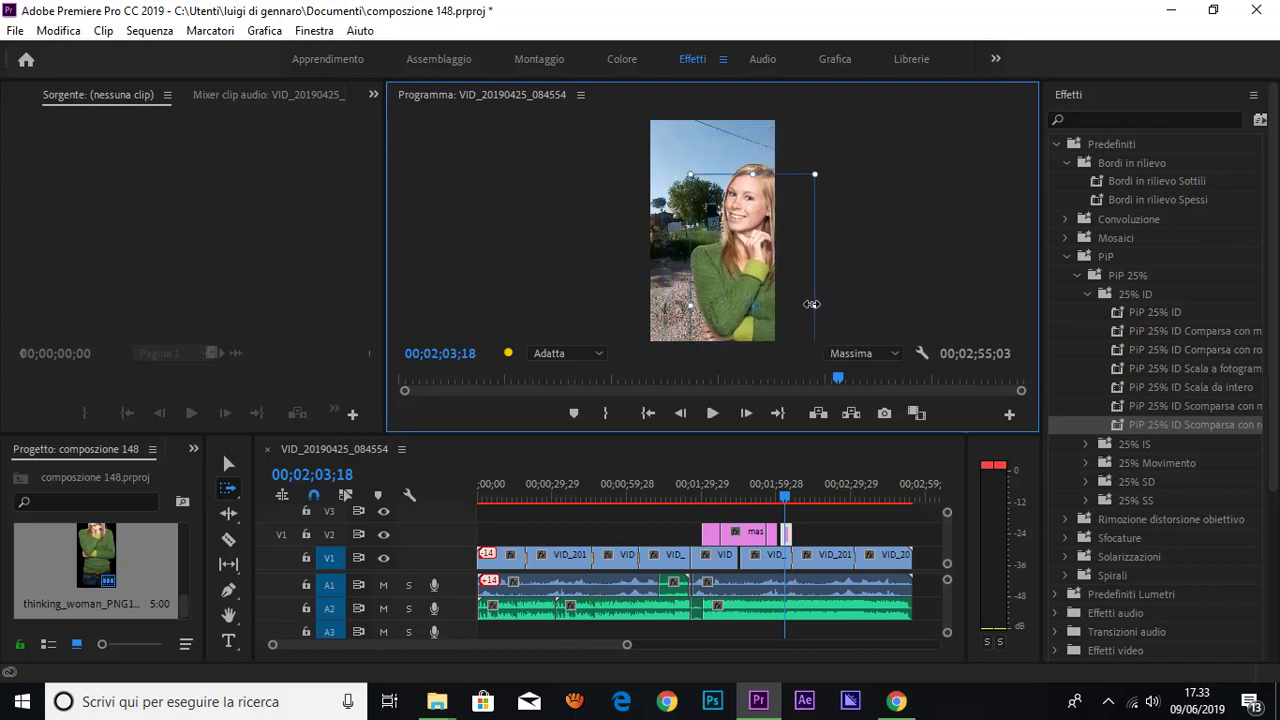
pyautogui.moveTo(765, 295)
pyautogui.mouseDown()
pyautogui.moveTo(745, 230)
pyautogui.moveTo(757, 237)
pyautogui.mouseUp()
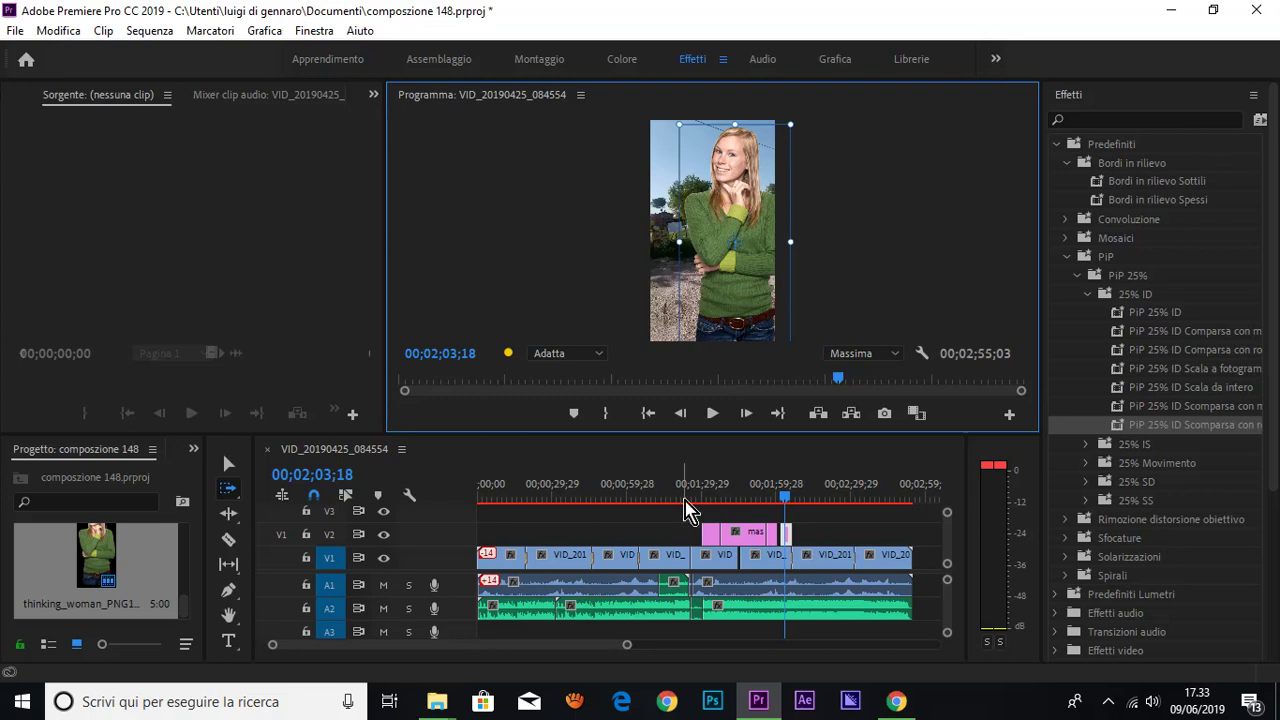
# - Replay the sequence from 00;01;50;07 and stop on the car overlay at 01;51;03
pyautogui.click(712, 416)
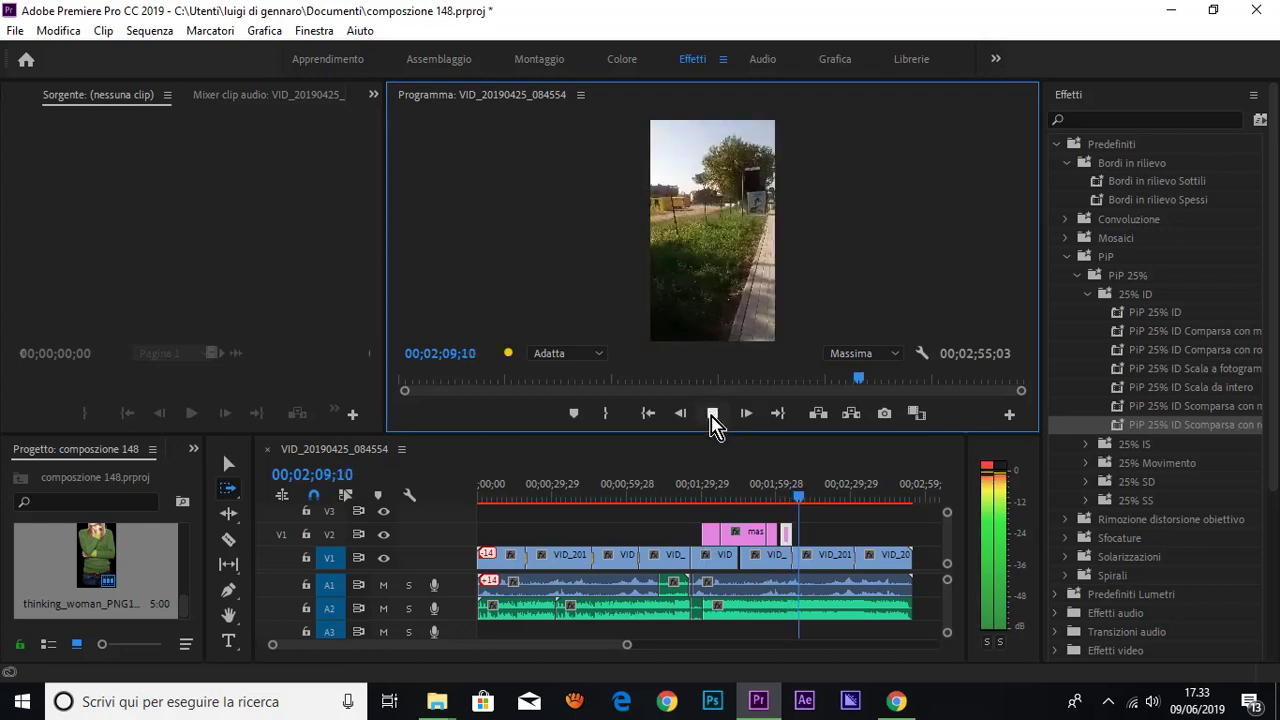
pyautogui.click(712, 421)
pyautogui.moveTo(800, 503); pyautogui.dragTo(753, 500)
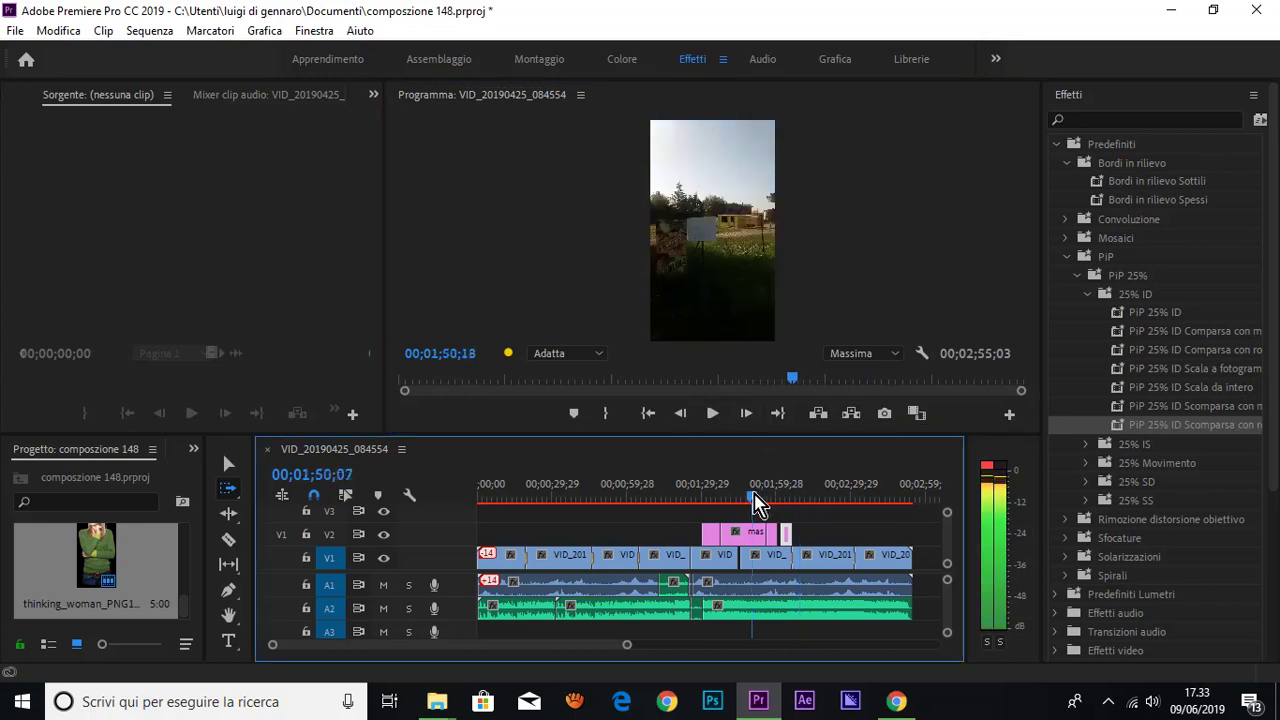
pyautogui.click(708, 414)
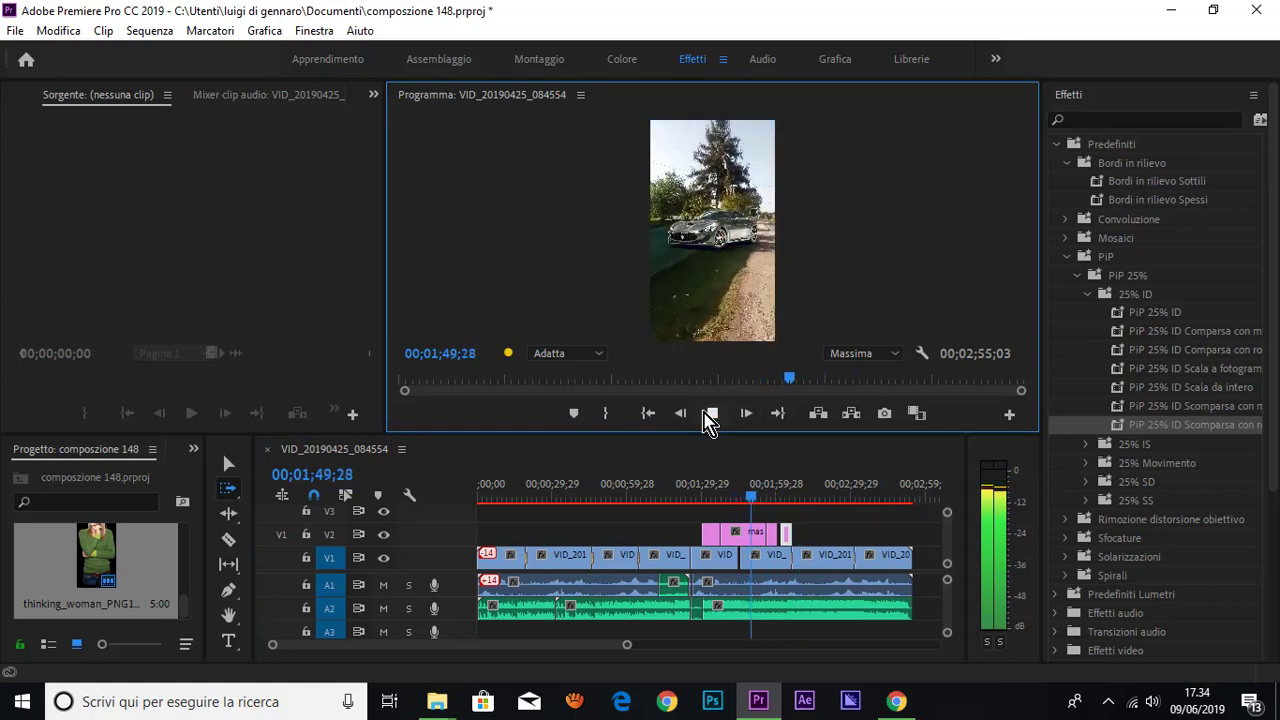
pyautogui.click(721, 239)
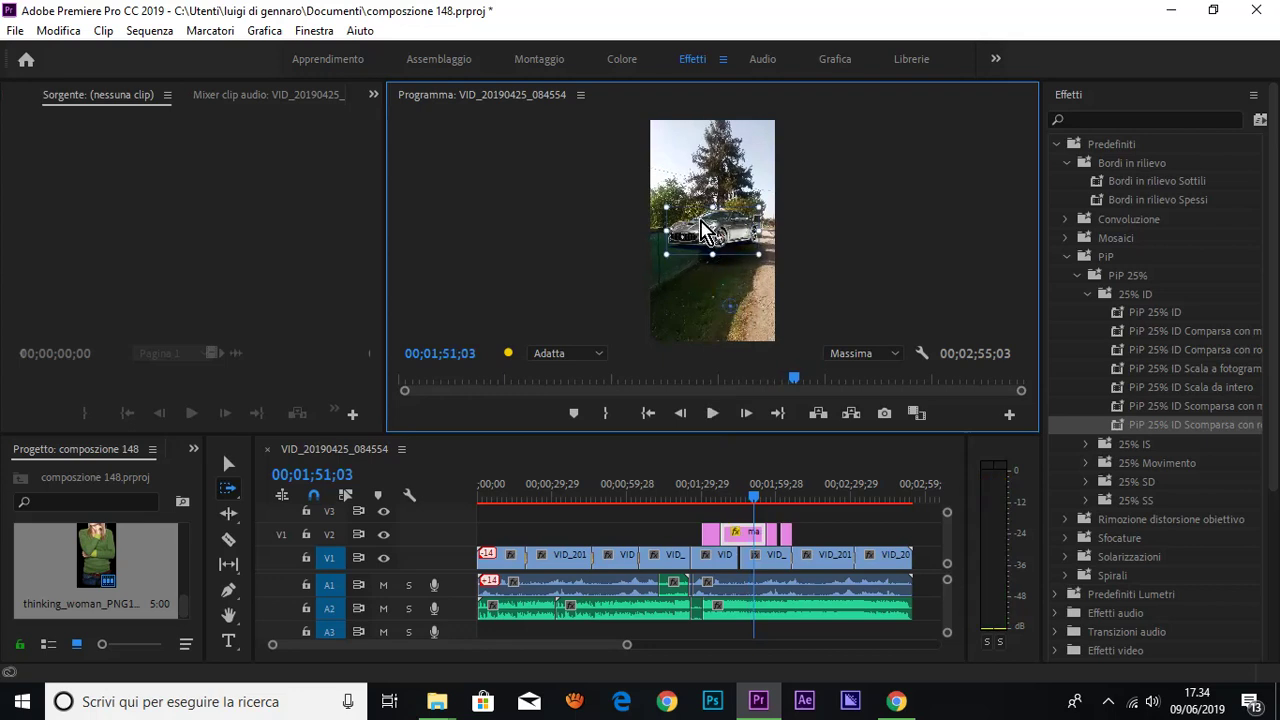
# - With the Selection tool, drag the car overlay down to the frame's bottom and play it back
pyautogui.click(226, 464)
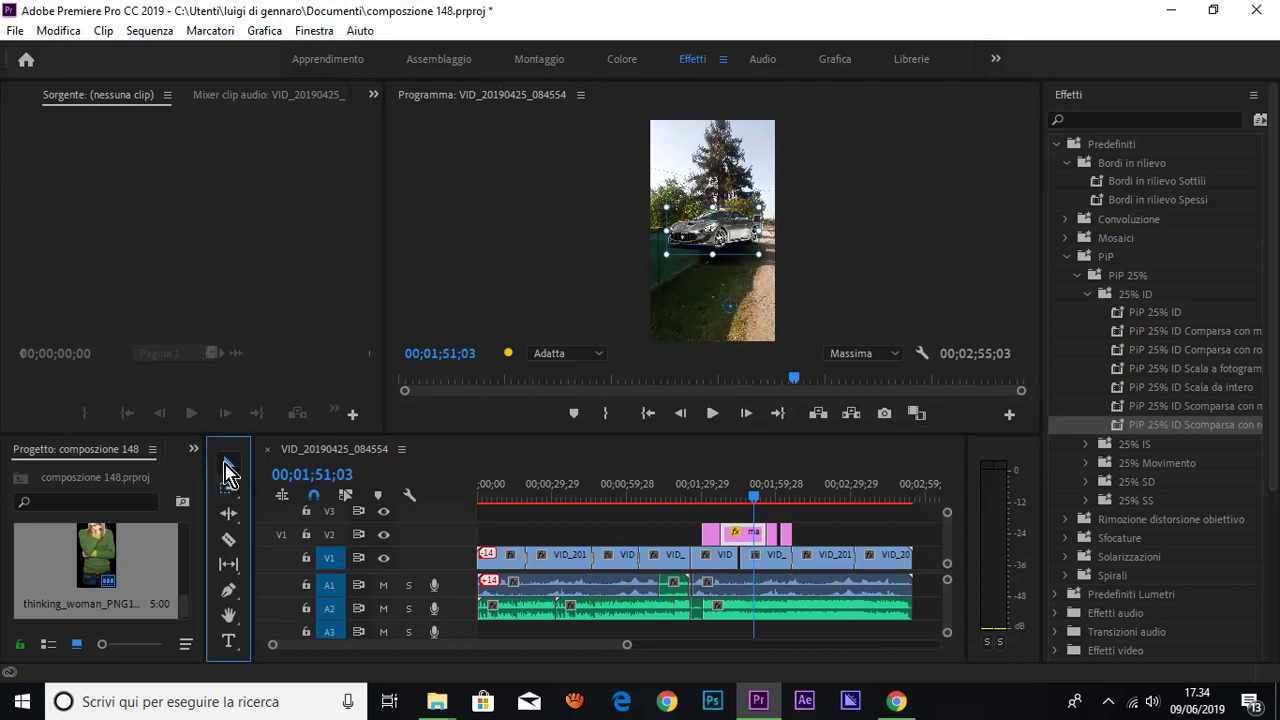
pyautogui.moveTo(706, 232); pyautogui.dragTo(725, 317)
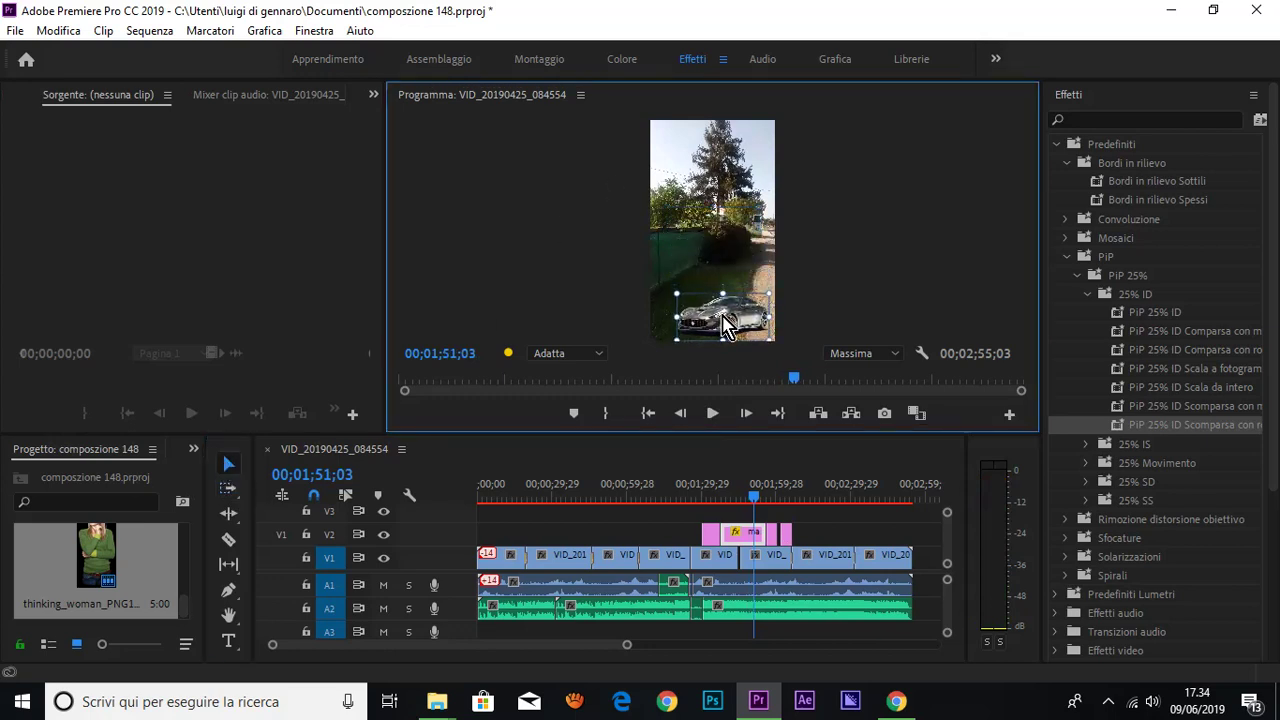
pyautogui.moveTo(725, 322); pyautogui.dragTo(652, 263)
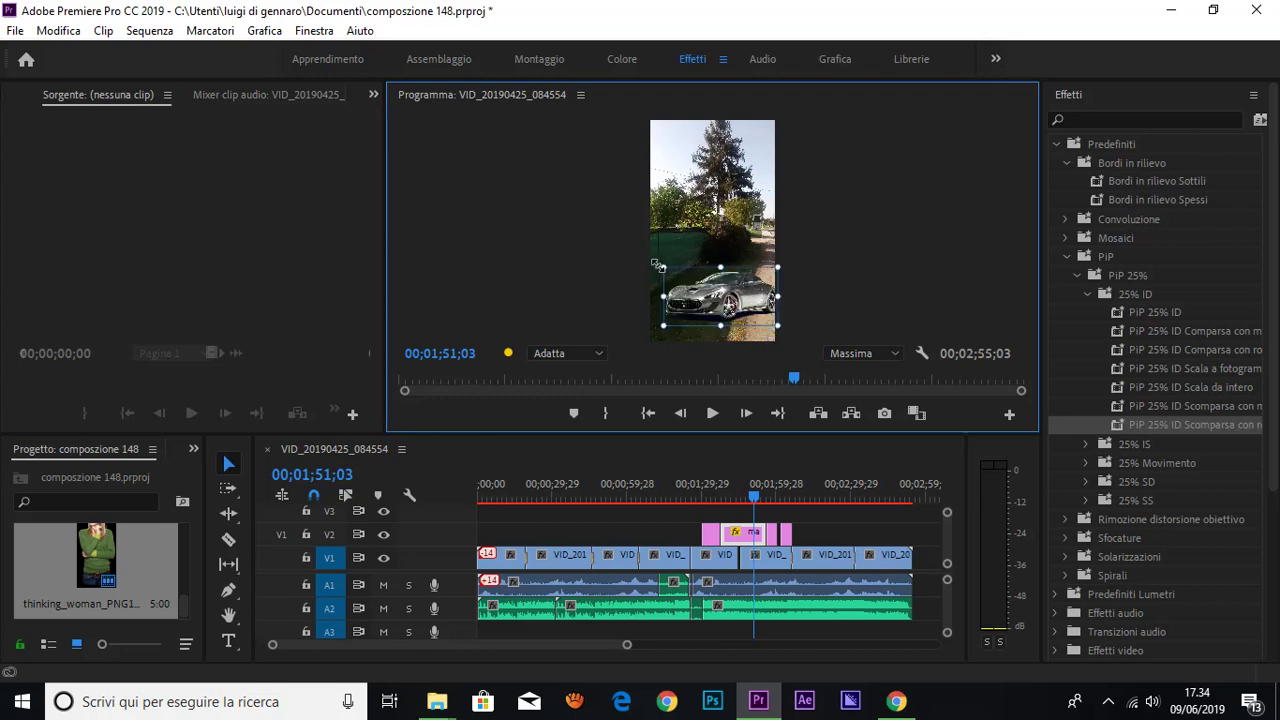
pyautogui.moveTo(707, 305); pyautogui.dragTo(699, 326)
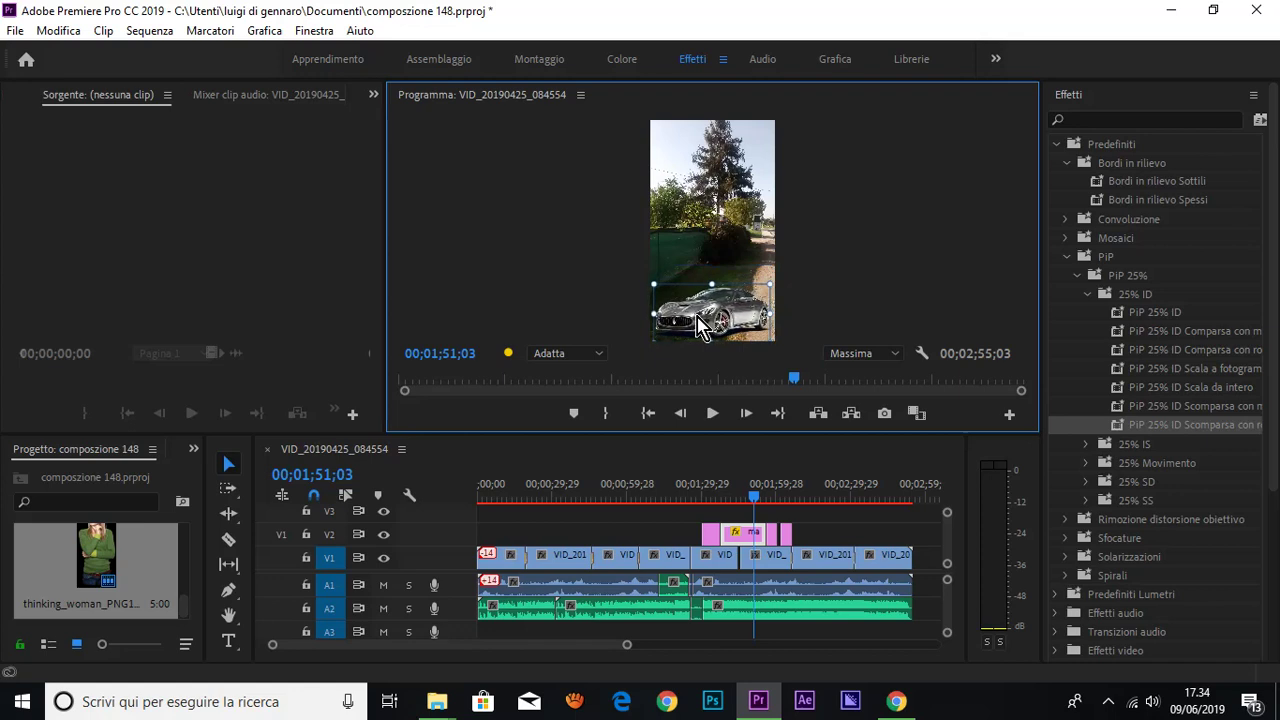
pyautogui.click(714, 413)
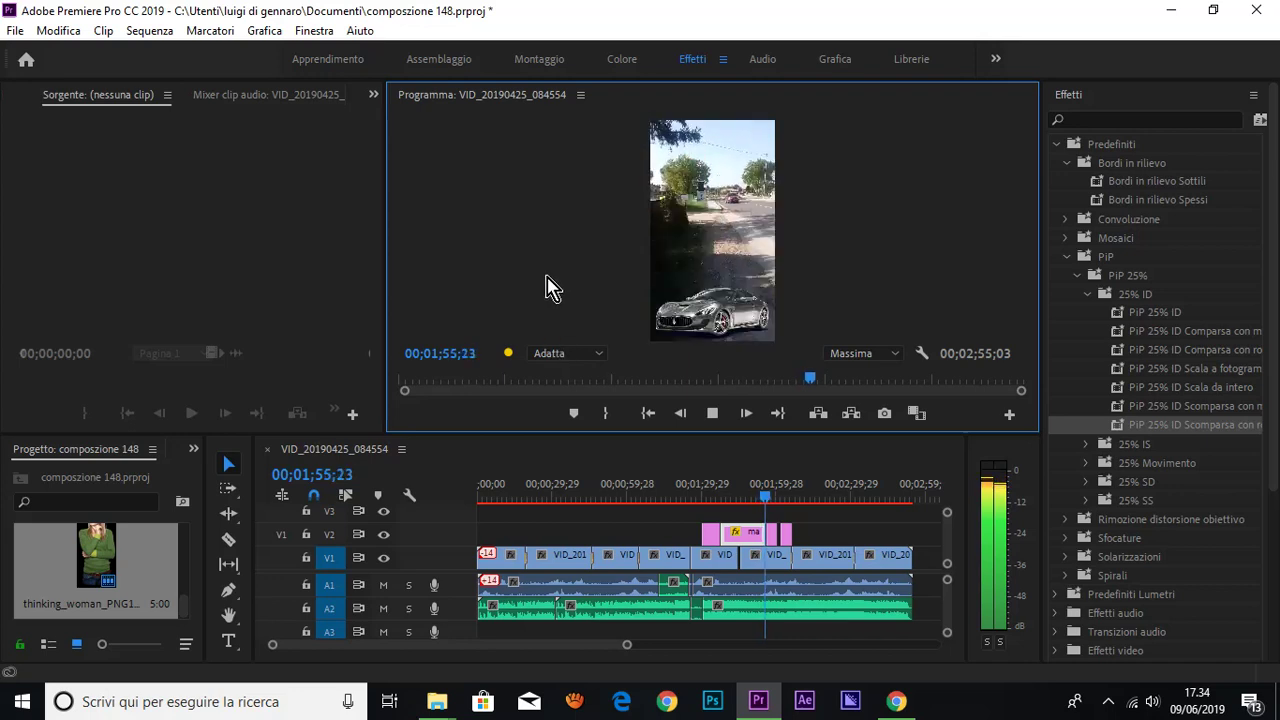
# - Lower the woman overlay around 1:58, enlarge it from its top-right corner, and play it back
pyautogui.click(712, 413)
pyautogui.click(722, 228)
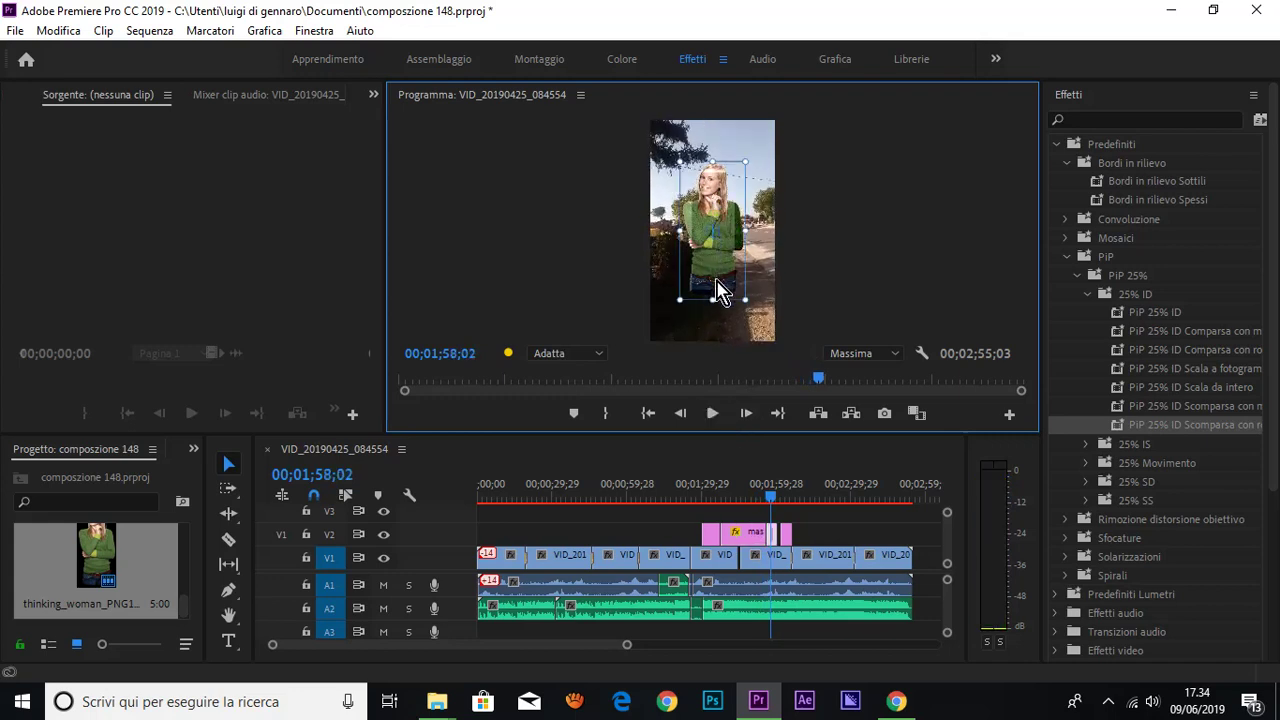
pyautogui.moveTo(712, 245)
pyautogui.mouseDown()
pyautogui.moveTo(713, 320)
pyautogui.moveTo(713, 309)
pyautogui.mouseUp()
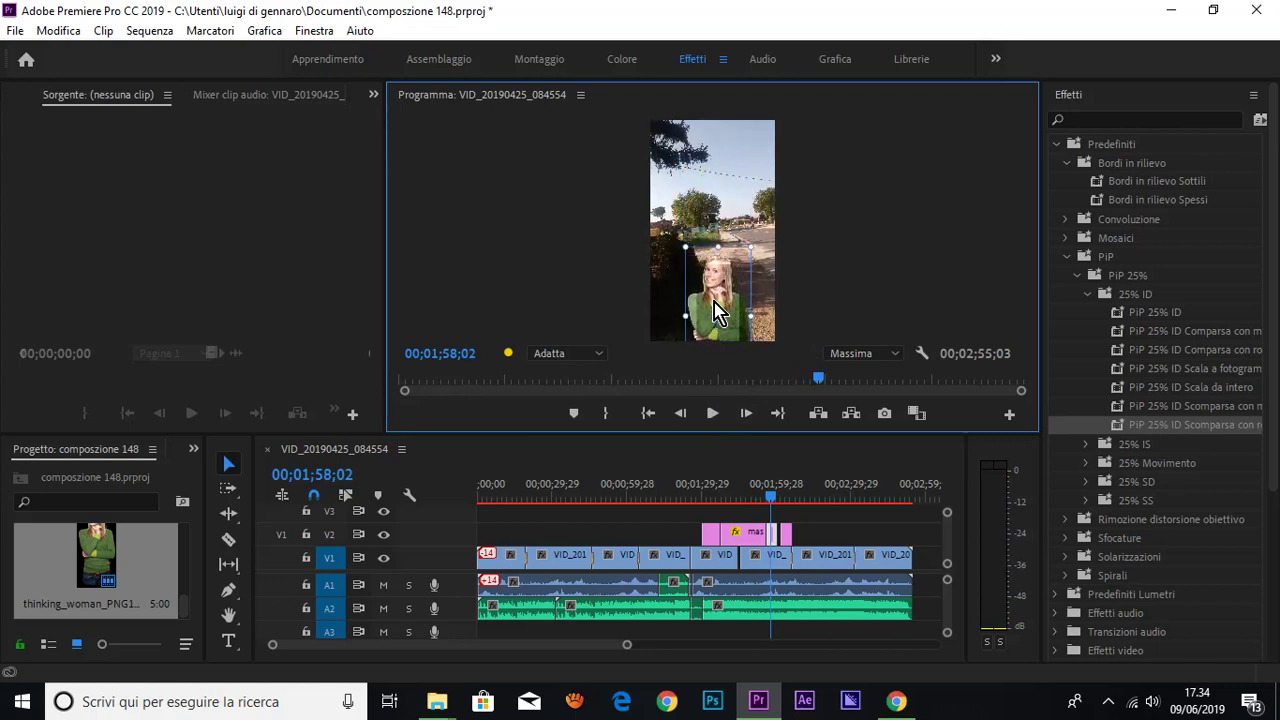
pyautogui.moveTo(753, 247); pyautogui.dragTo(788, 207)
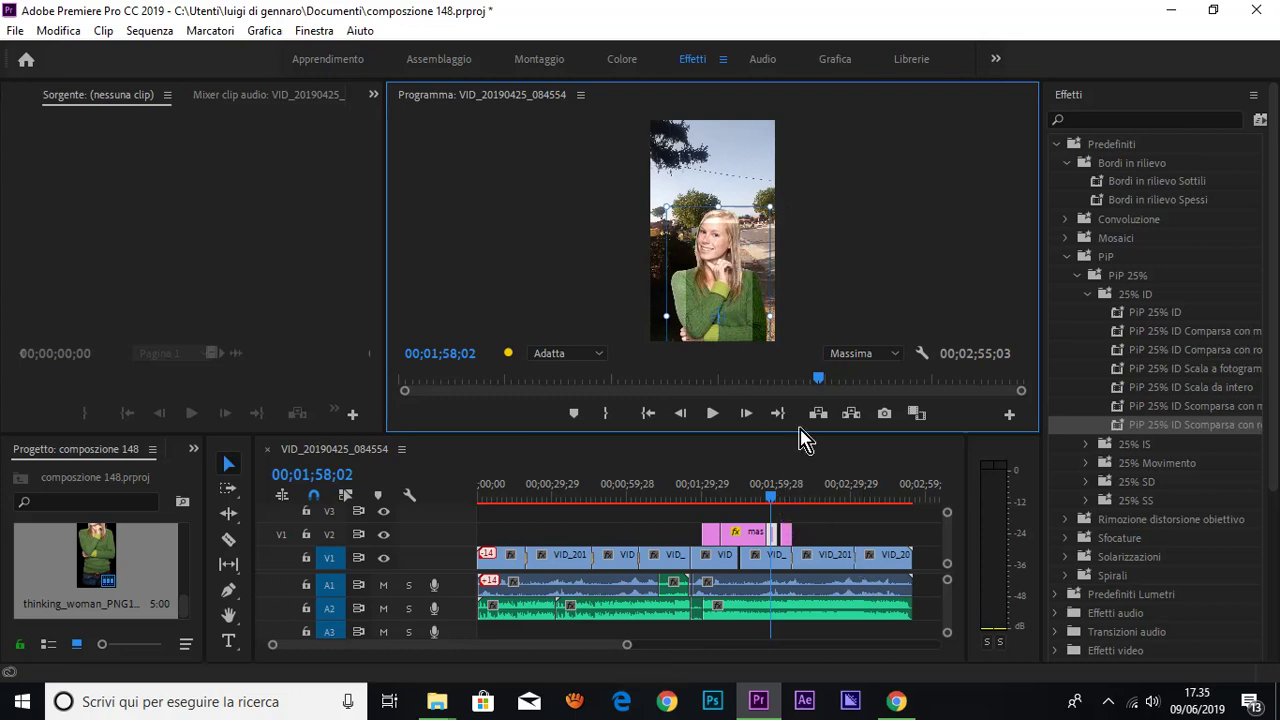
pyautogui.click(712, 413)
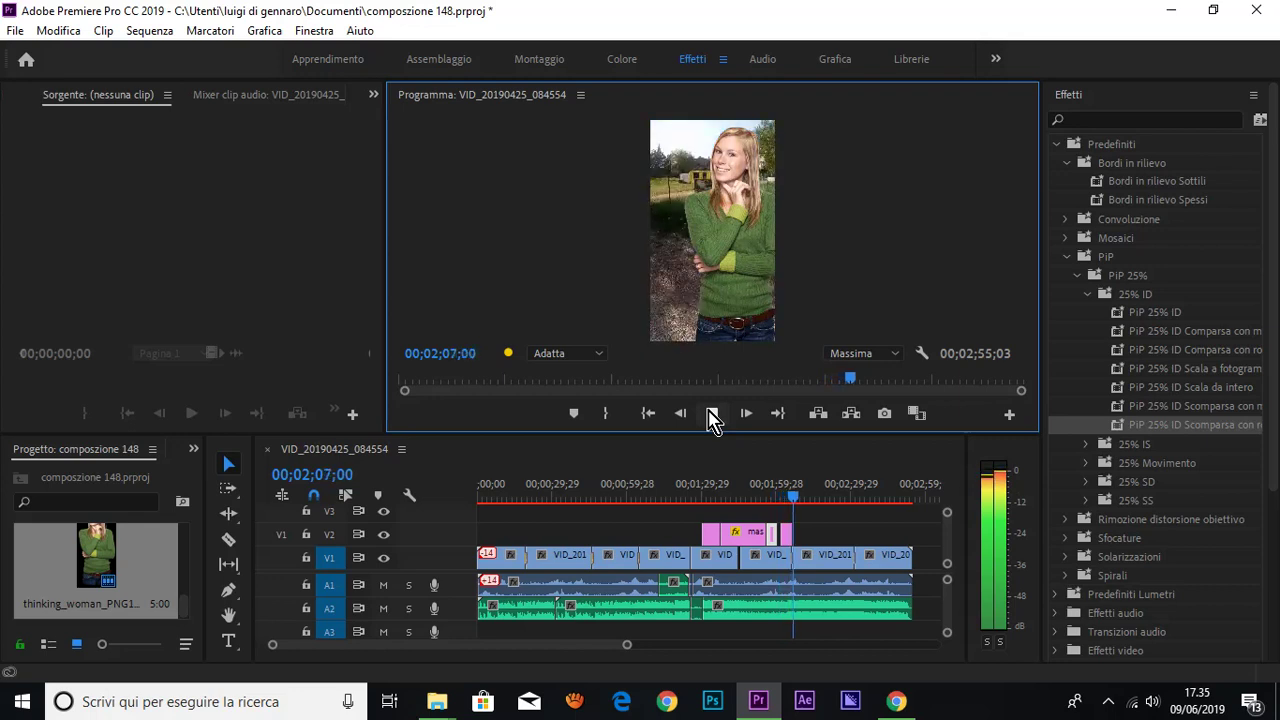
# - Stop playback and add the thinking woman image to track V2
pyautogui.click(712, 415)
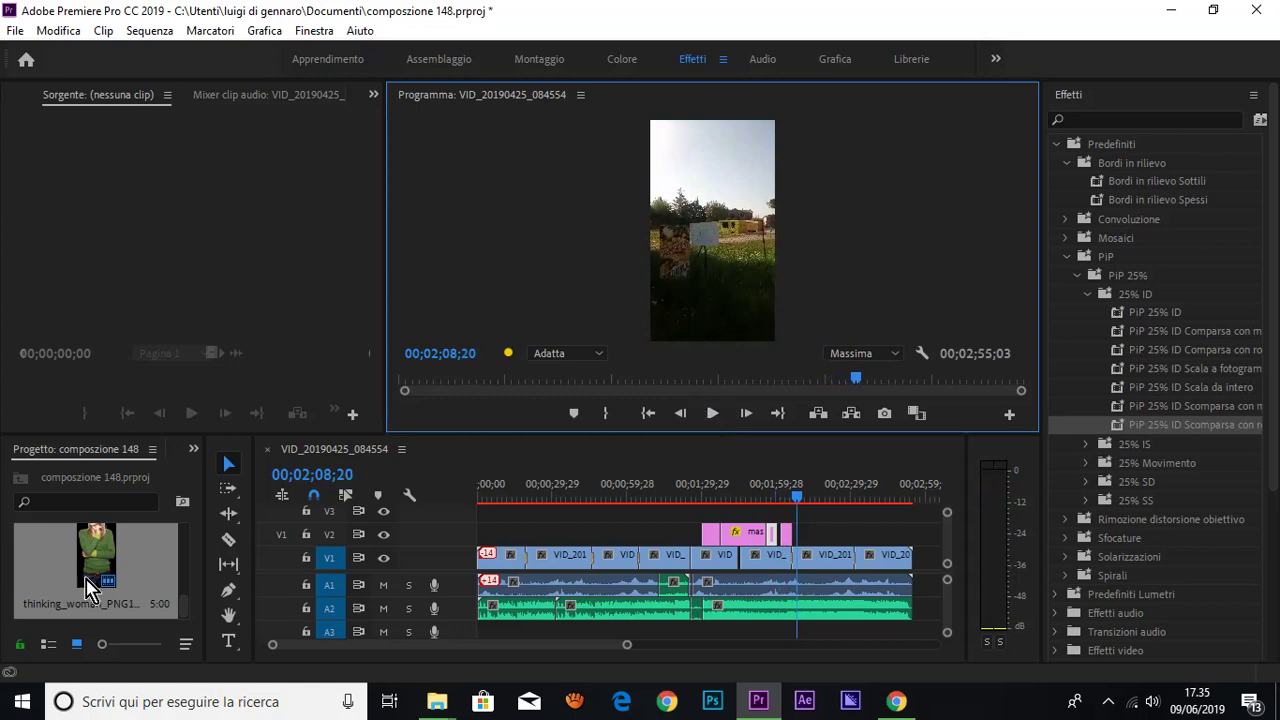
pyautogui.moveTo(118, 568)
pyautogui.mouseDown()
pyautogui.moveTo(815, 538)
pyautogui.moveTo(822, 508)
pyautogui.mouseUp()
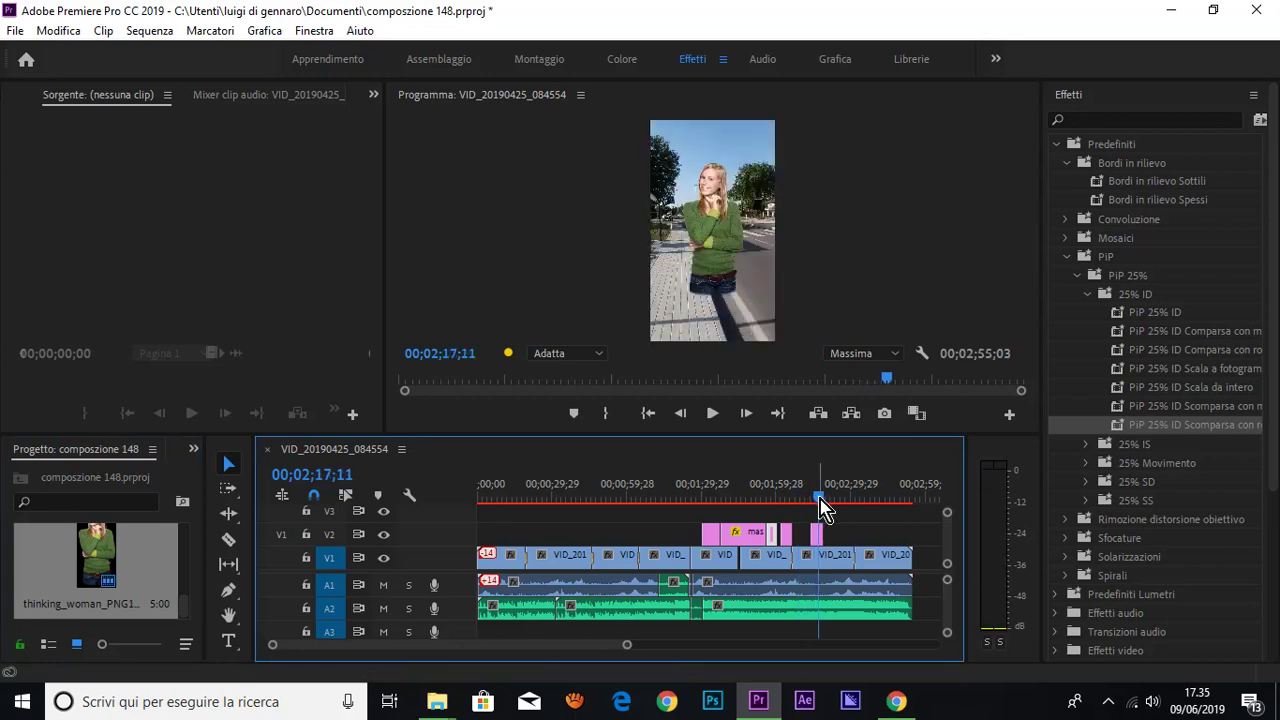
pyautogui.click(718, 221)
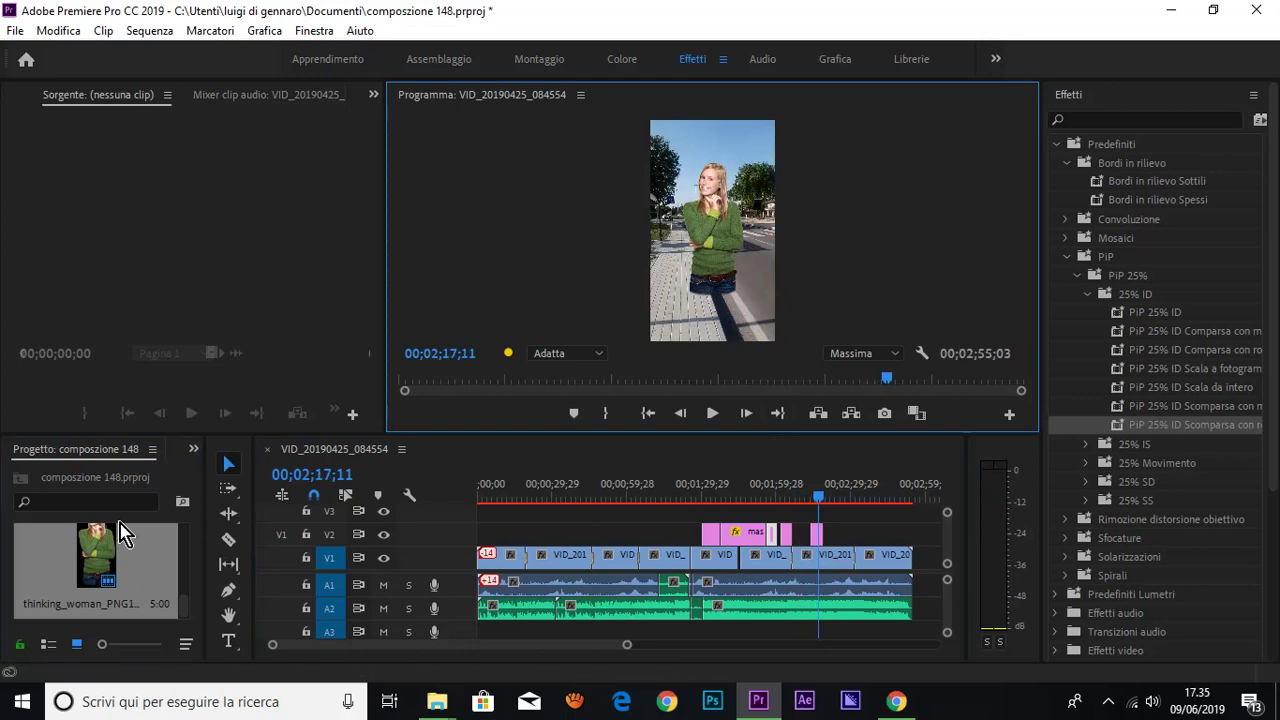
# - Drag the woman overlay down about 40 px to stand at the bottom of the frame
pyautogui.click(230, 488)
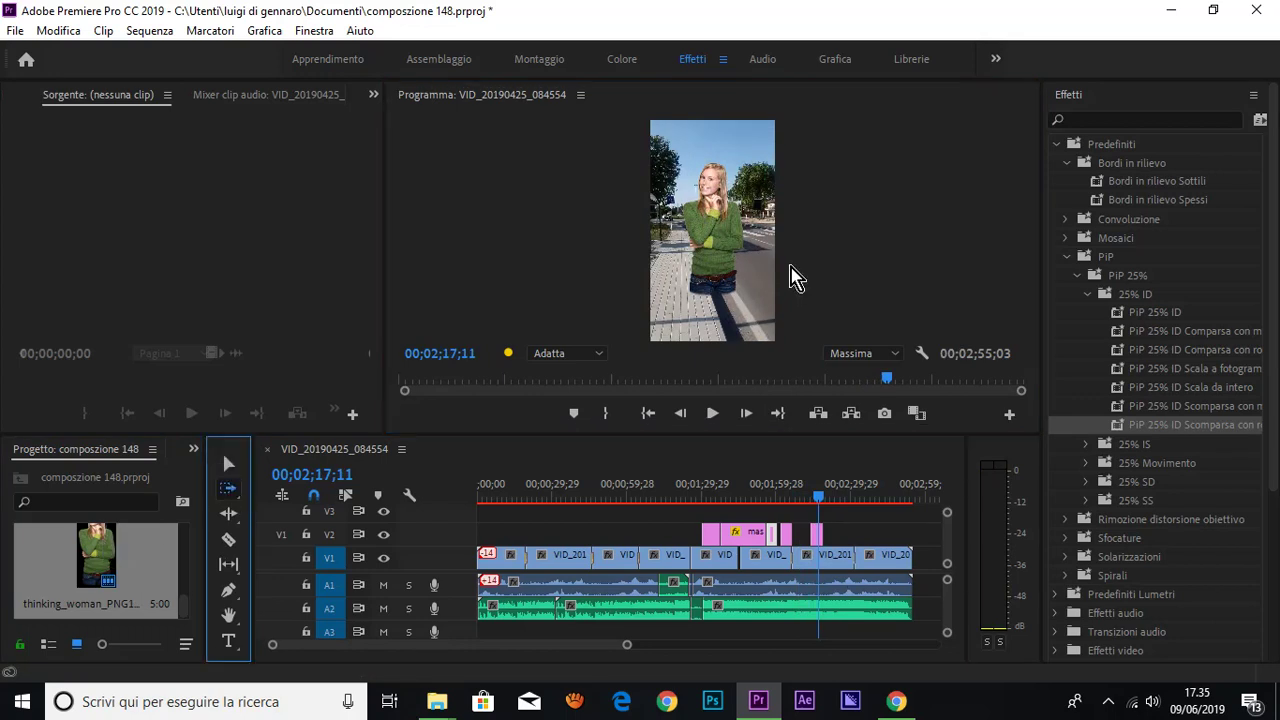
pyautogui.click(722, 247)
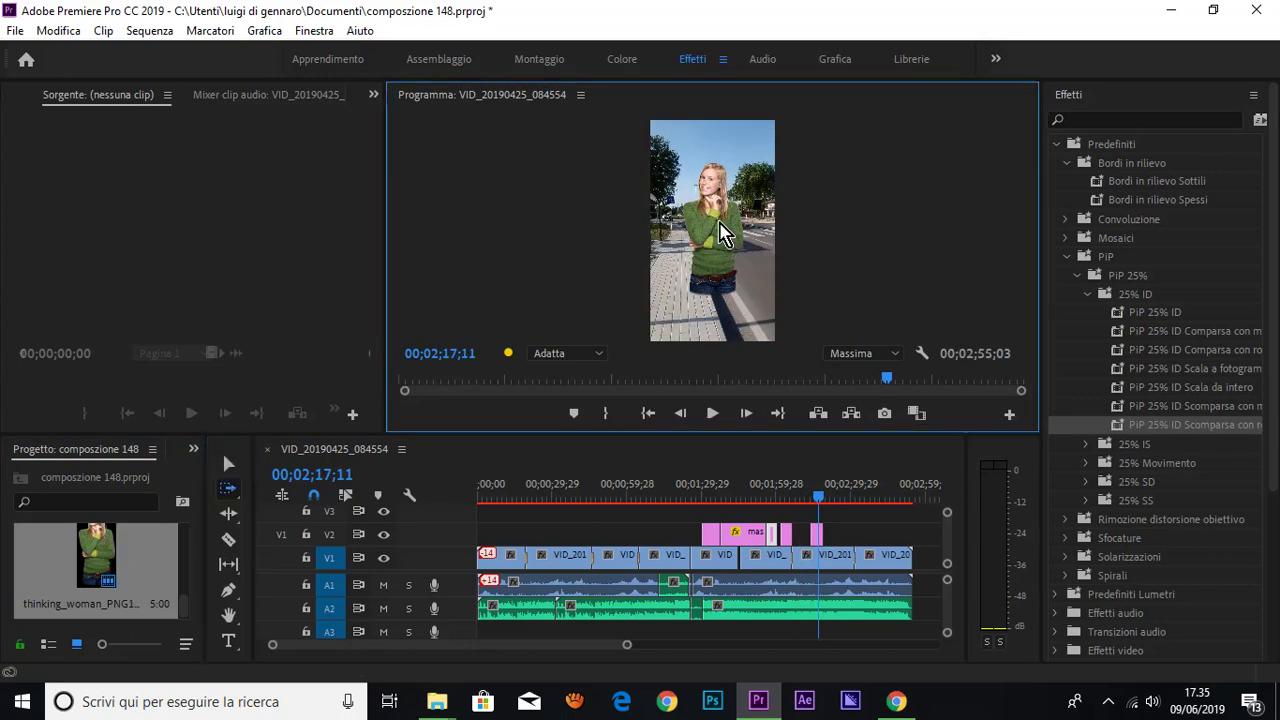
pyautogui.moveTo(712, 207); pyautogui.dragTo(716, 308)
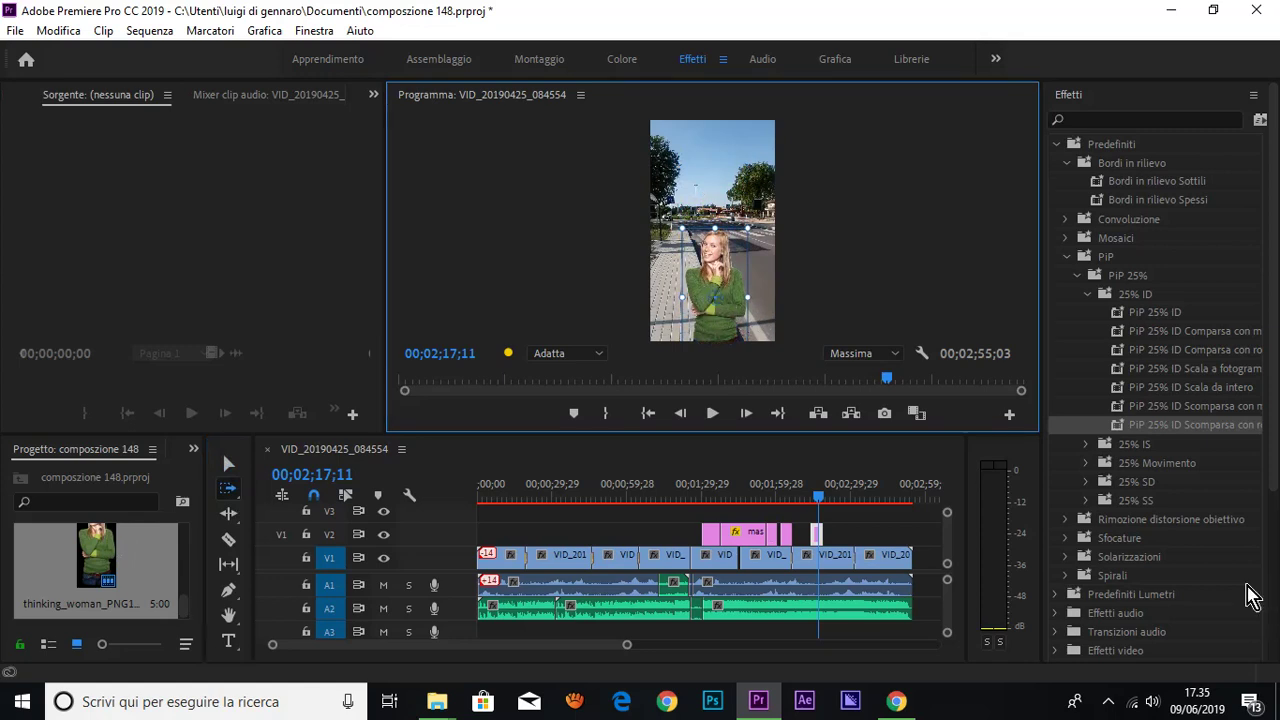
# - Apply the Sfocature preset 'Comparsa con sfocatura veloce' to the V2 woman overlay clip
pyautogui.click(1115, 540)
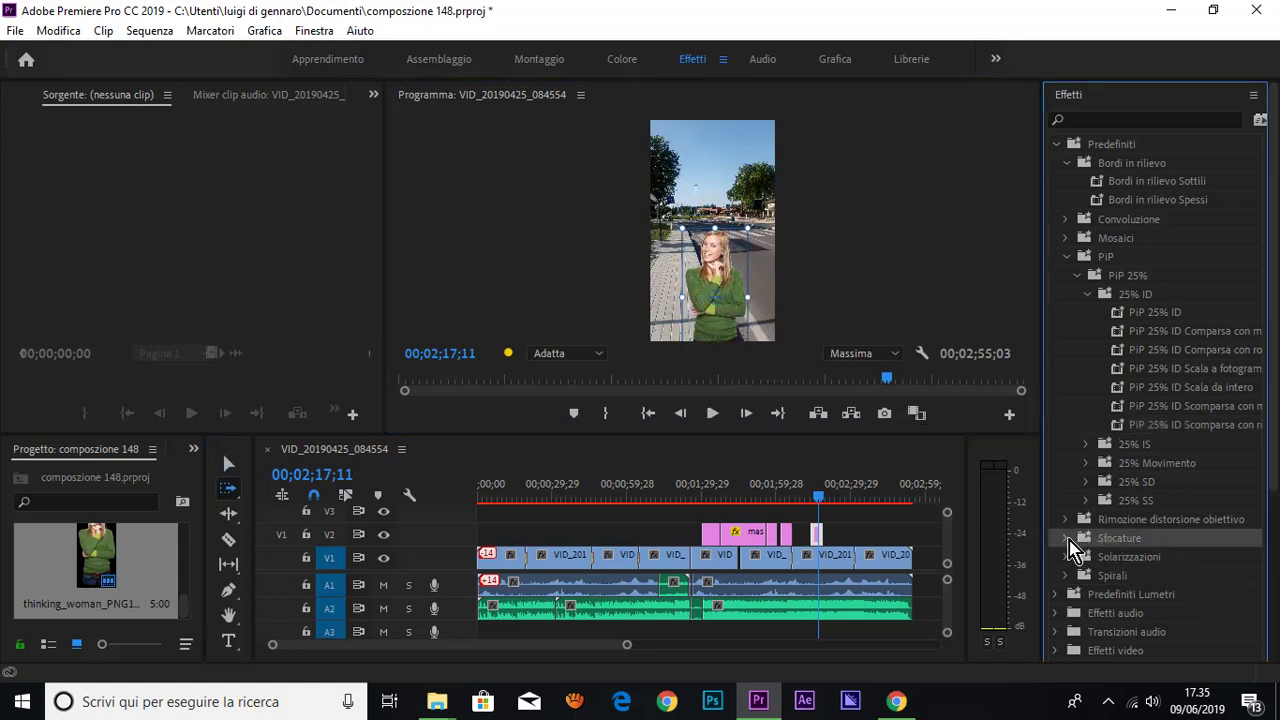
pyautogui.click(1066, 538)
pyautogui.click(1164, 557)
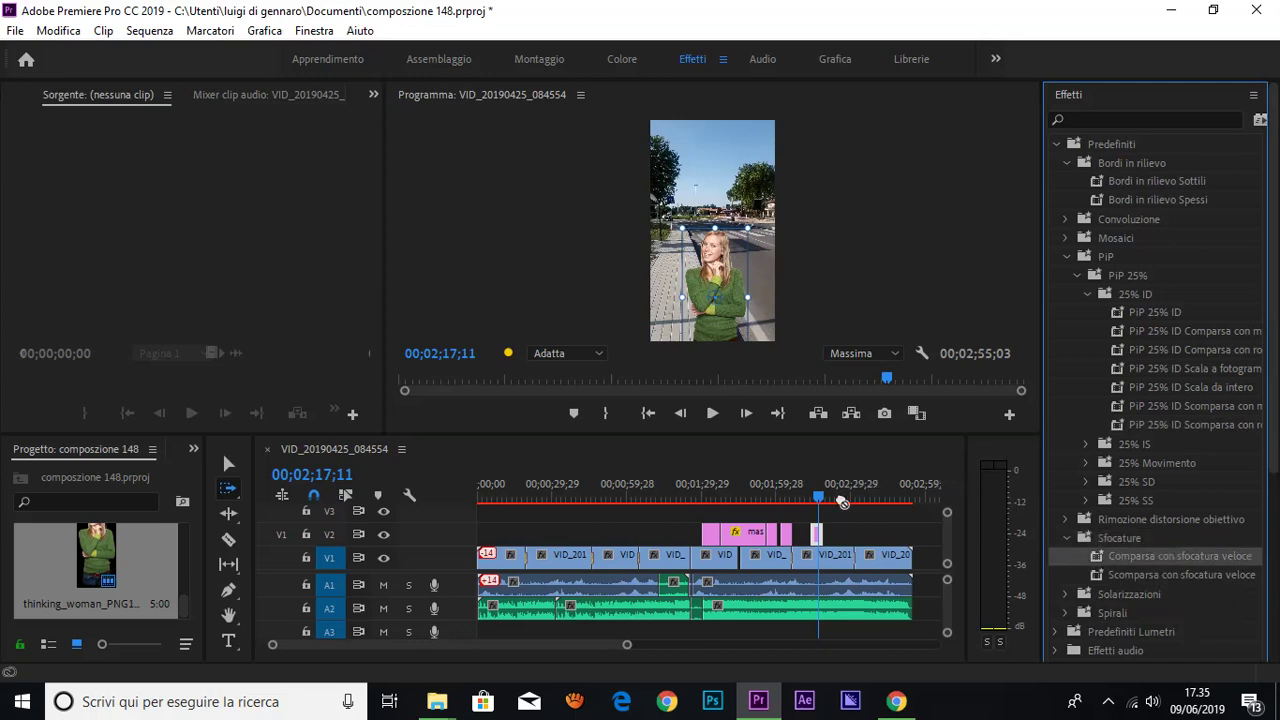
pyautogui.moveTo(843, 503); pyautogui.dragTo(808, 537)
# - Return to the Selection tool, scrub to just before the overlay, and play the blur-in
pyautogui.click(228, 463)
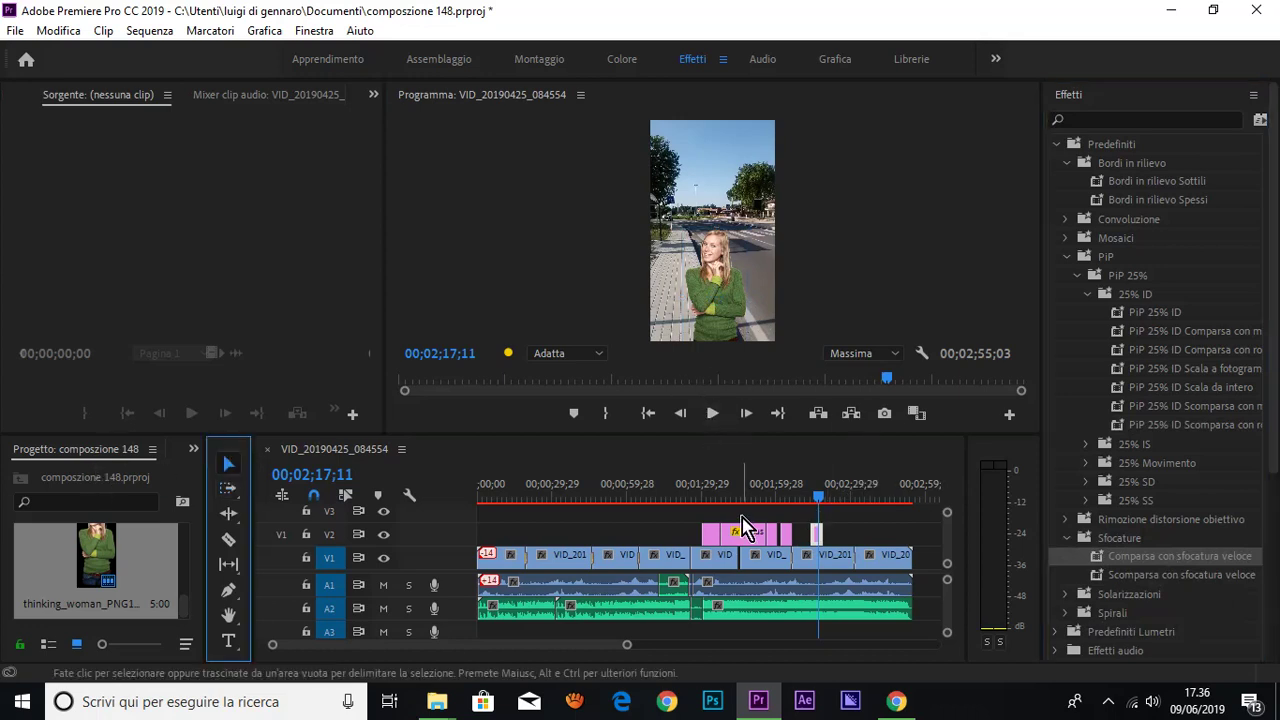
pyautogui.click(817, 500)
pyautogui.moveTo(817, 500); pyautogui.dragTo(808, 500)
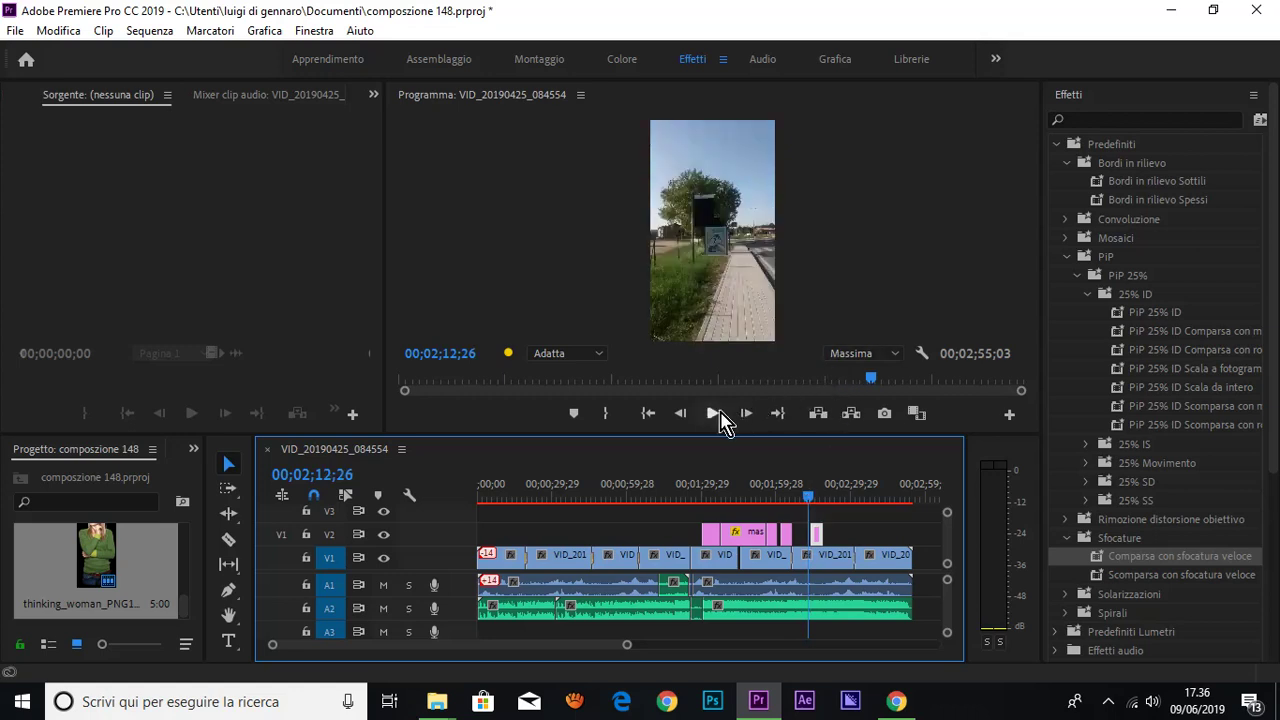
pyautogui.click(714, 415)
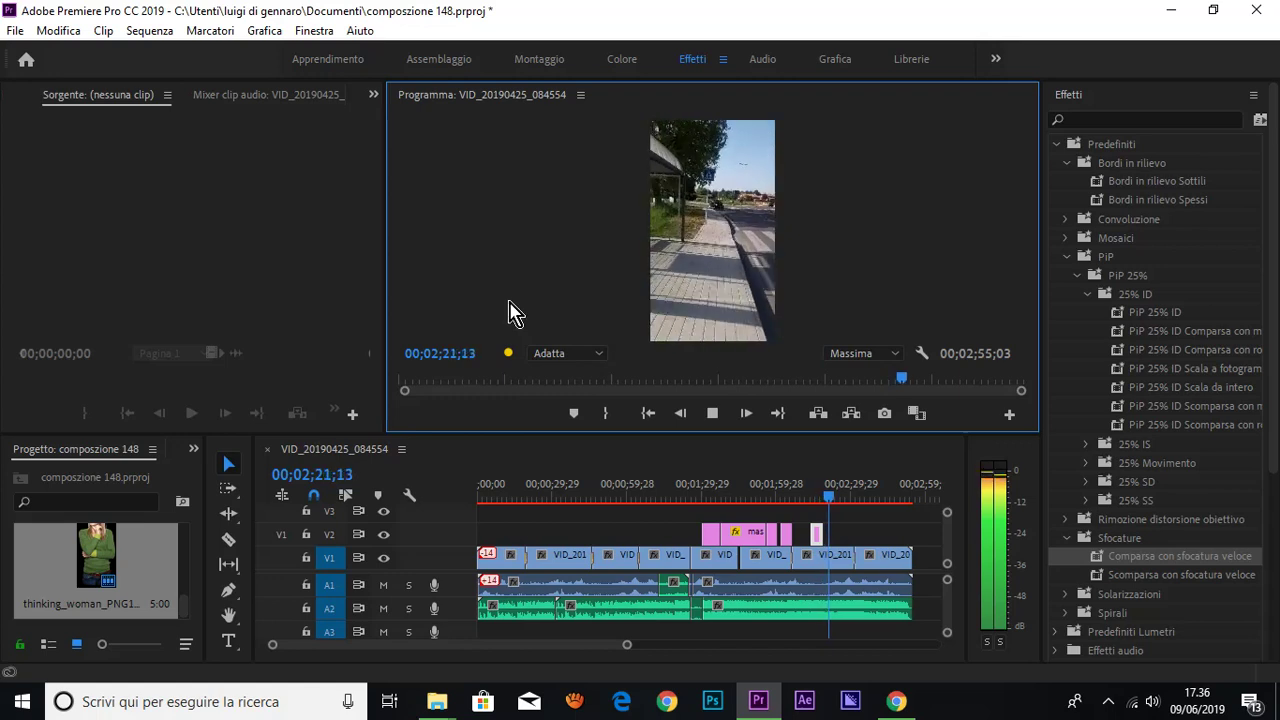
# - Stop playback and return the playhead to where the woman overlay appears
pyautogui.click(712, 413)
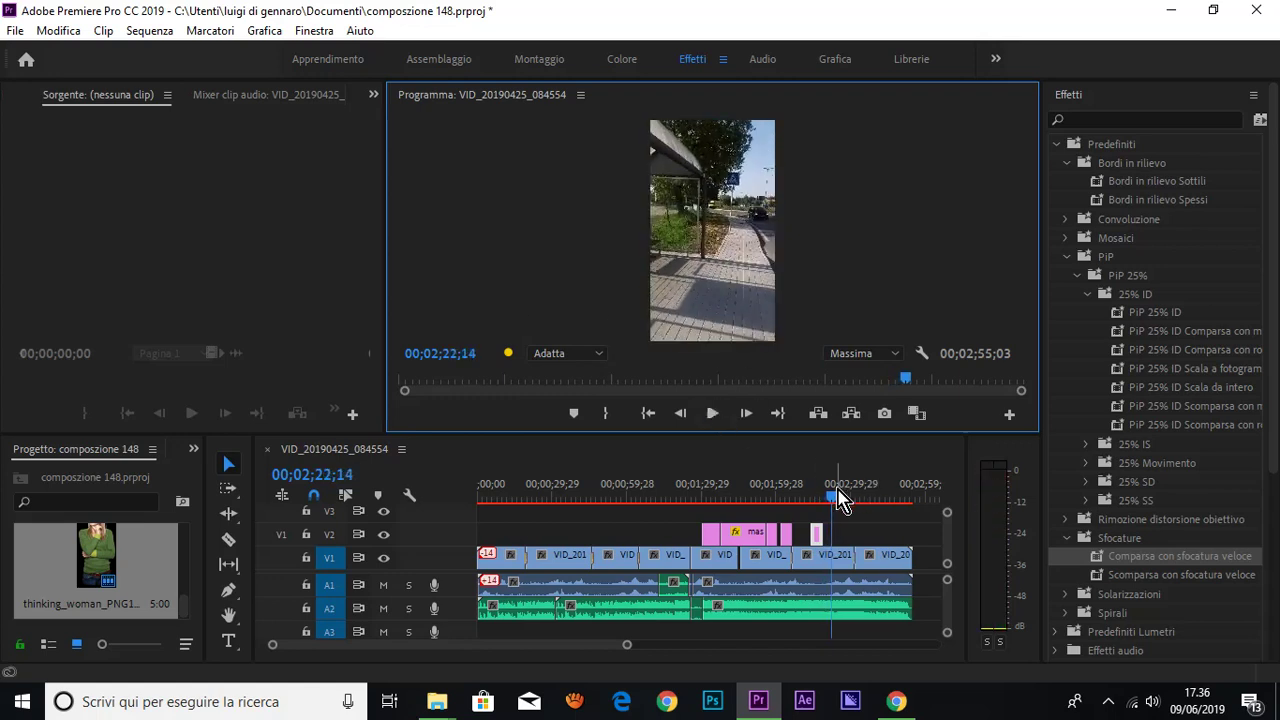
pyautogui.click(837, 494)
pyautogui.moveTo(837, 498); pyautogui.dragTo(816, 505)
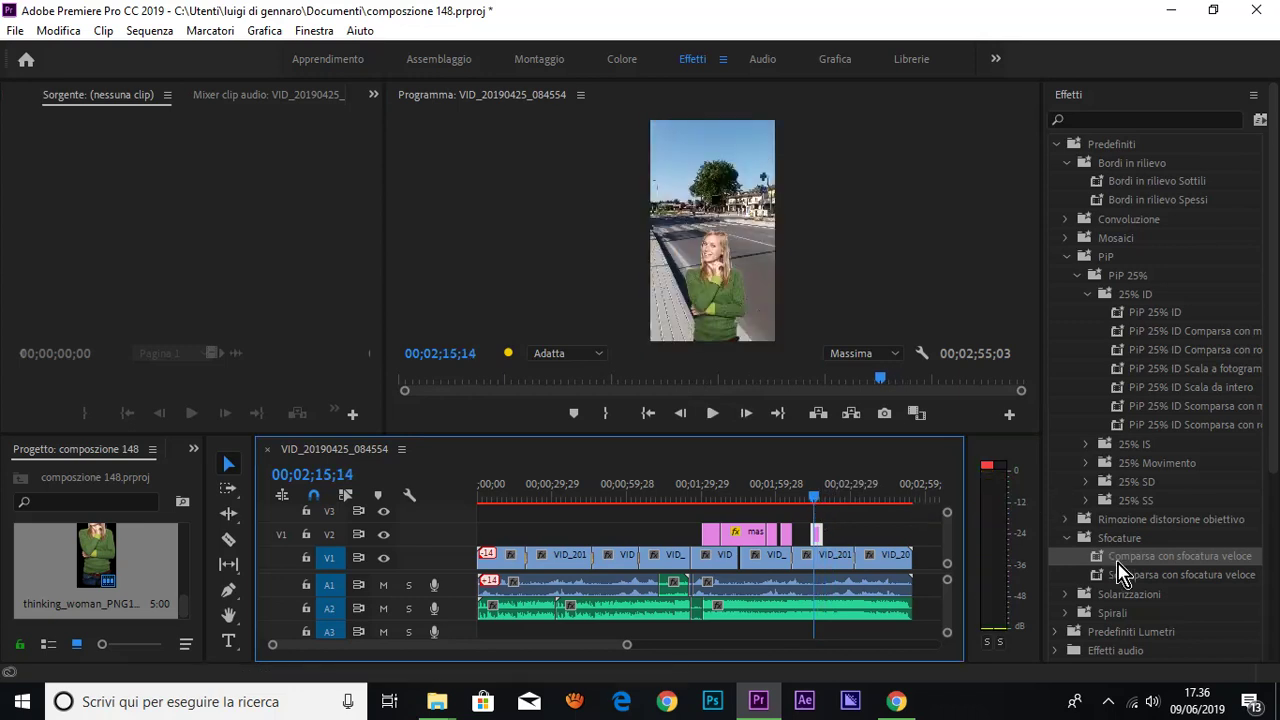
# - Apply 'Scomparsa con sfocatura veloce' to the V2 overlay and preview both blur transitions
pyautogui.click(1145, 575)
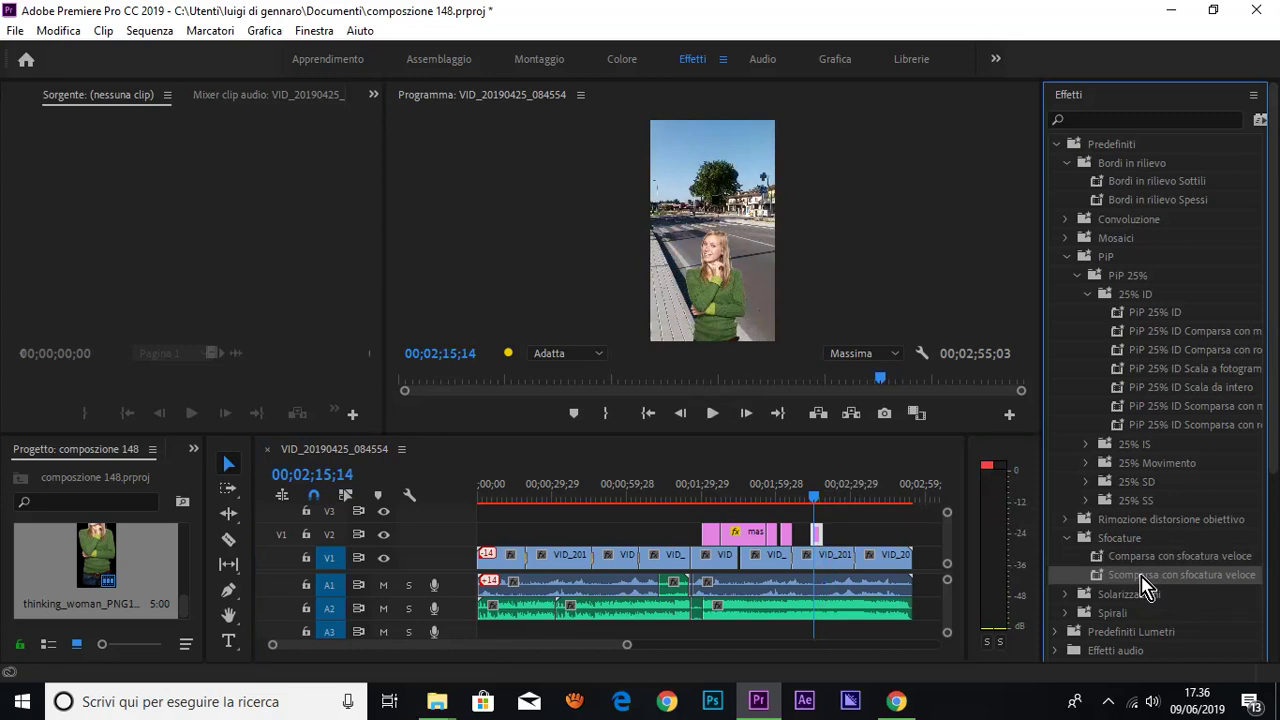
pyautogui.moveTo(962, 495)
pyautogui.mouseDown()
pyautogui.moveTo(817, 535)
pyautogui.moveTo(809, 505)
pyautogui.mouseUp()
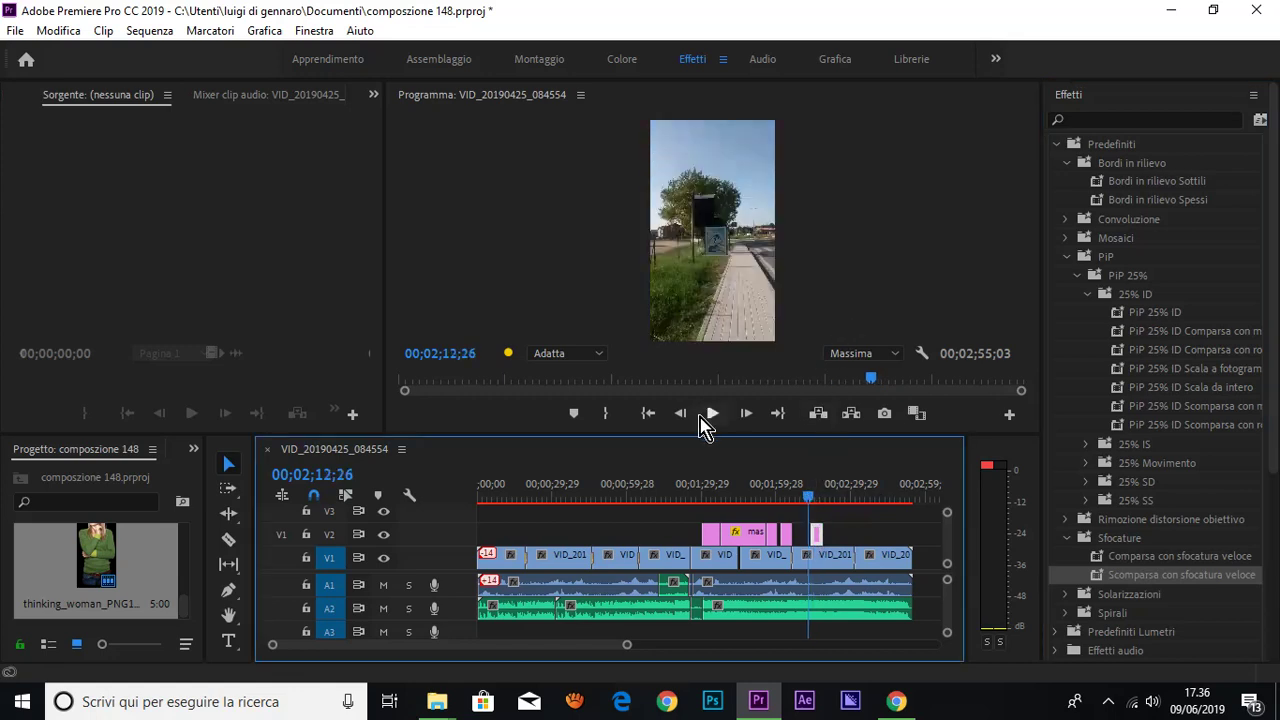
pyautogui.click(712, 413)
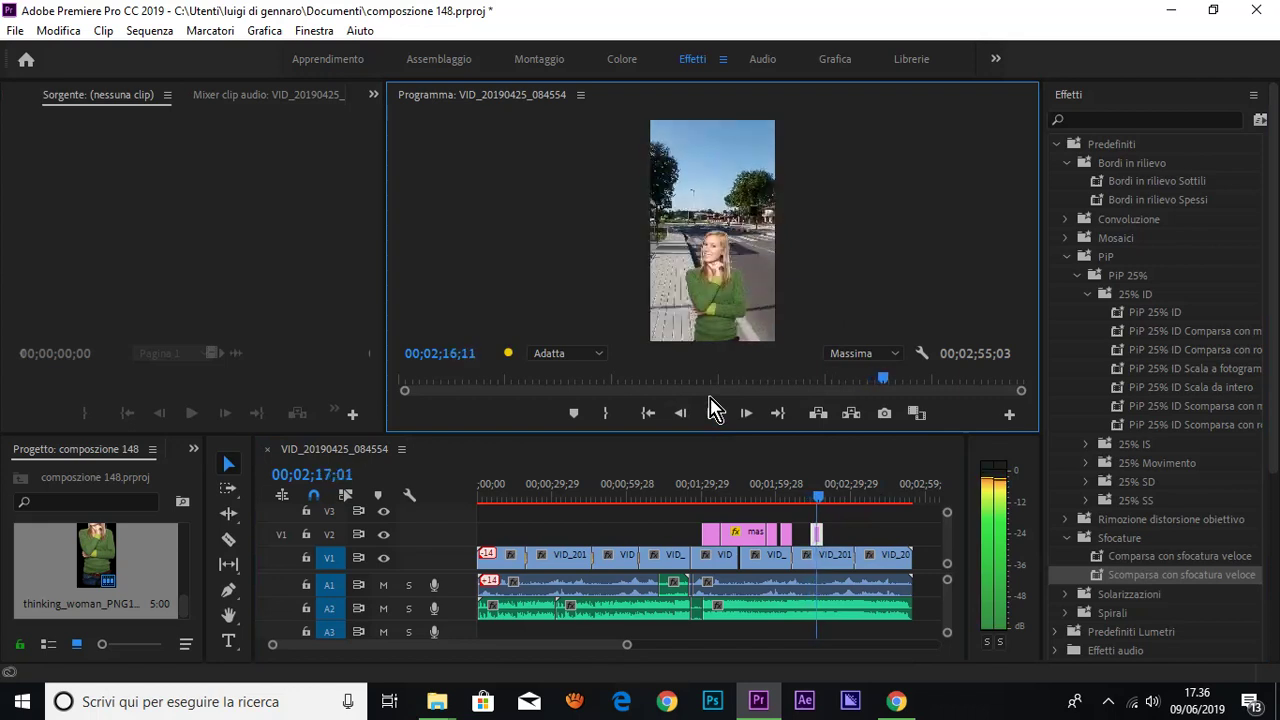
pyautogui.click(712, 413)
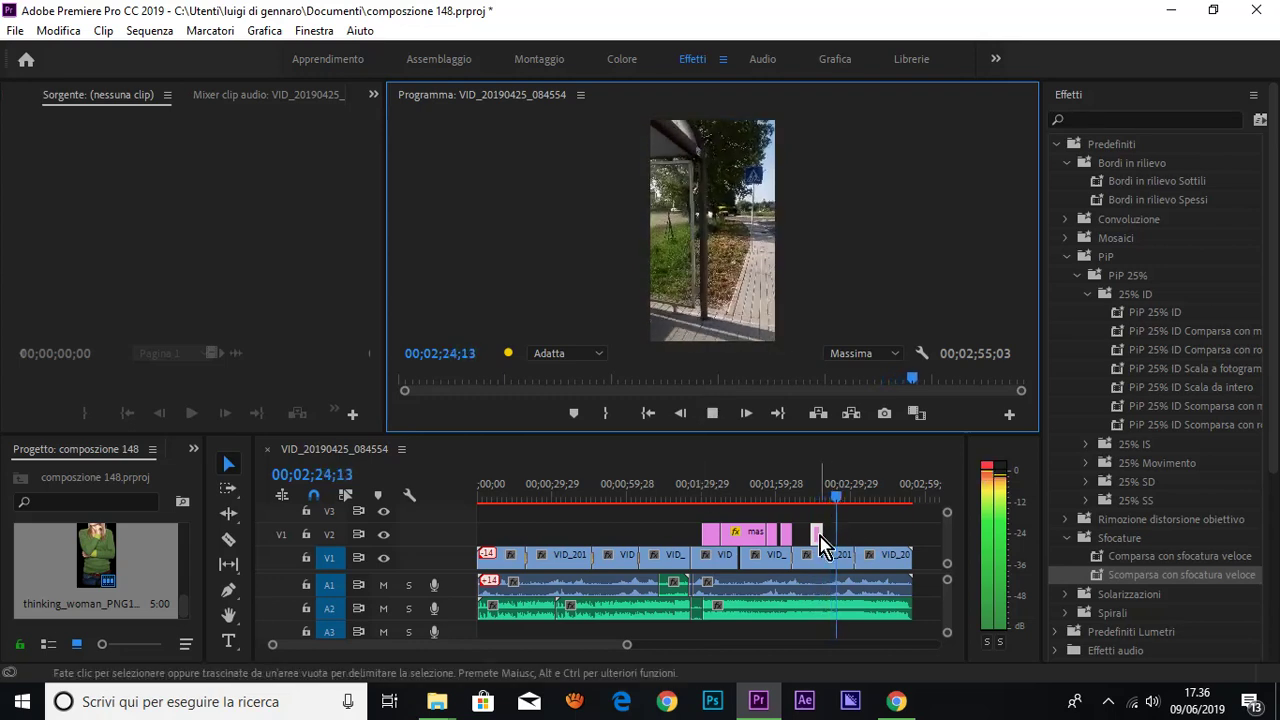
# - Shift all later clips on every track slightly with the Track Select Forward tool
pyautogui.click(228, 488)
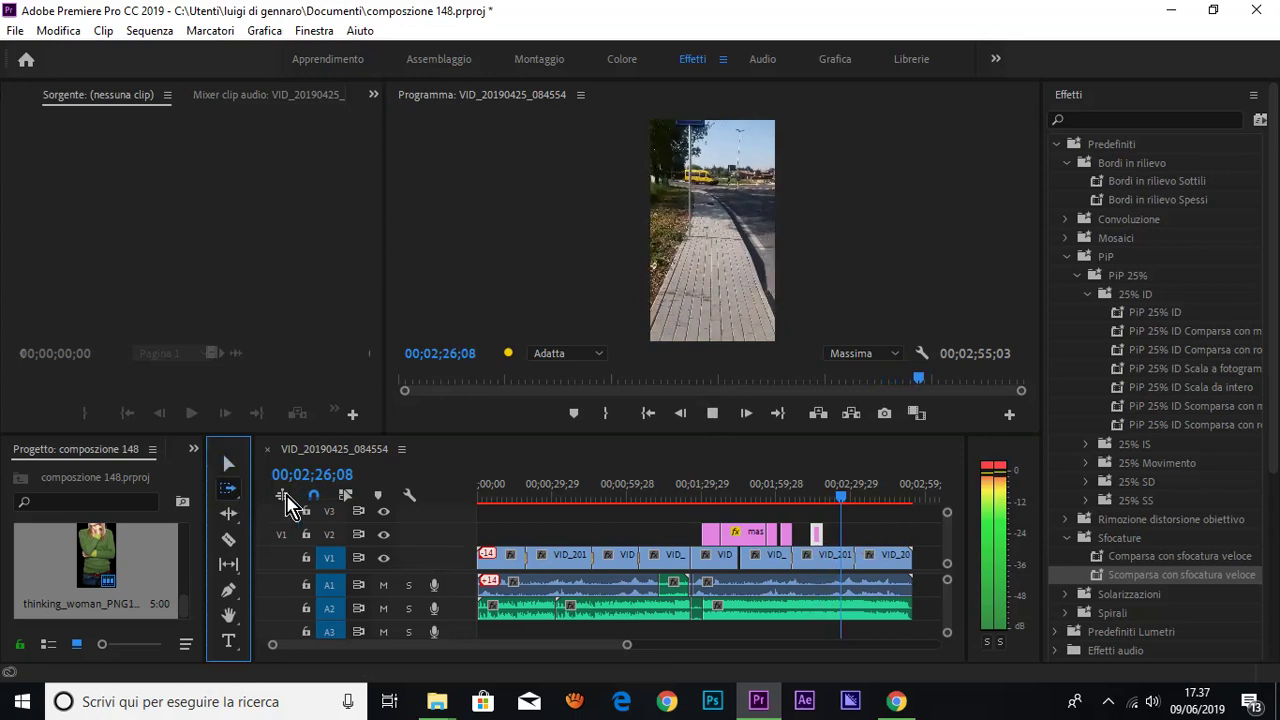
pyautogui.moveTo(815, 533); pyautogui.dragTo(821, 533)
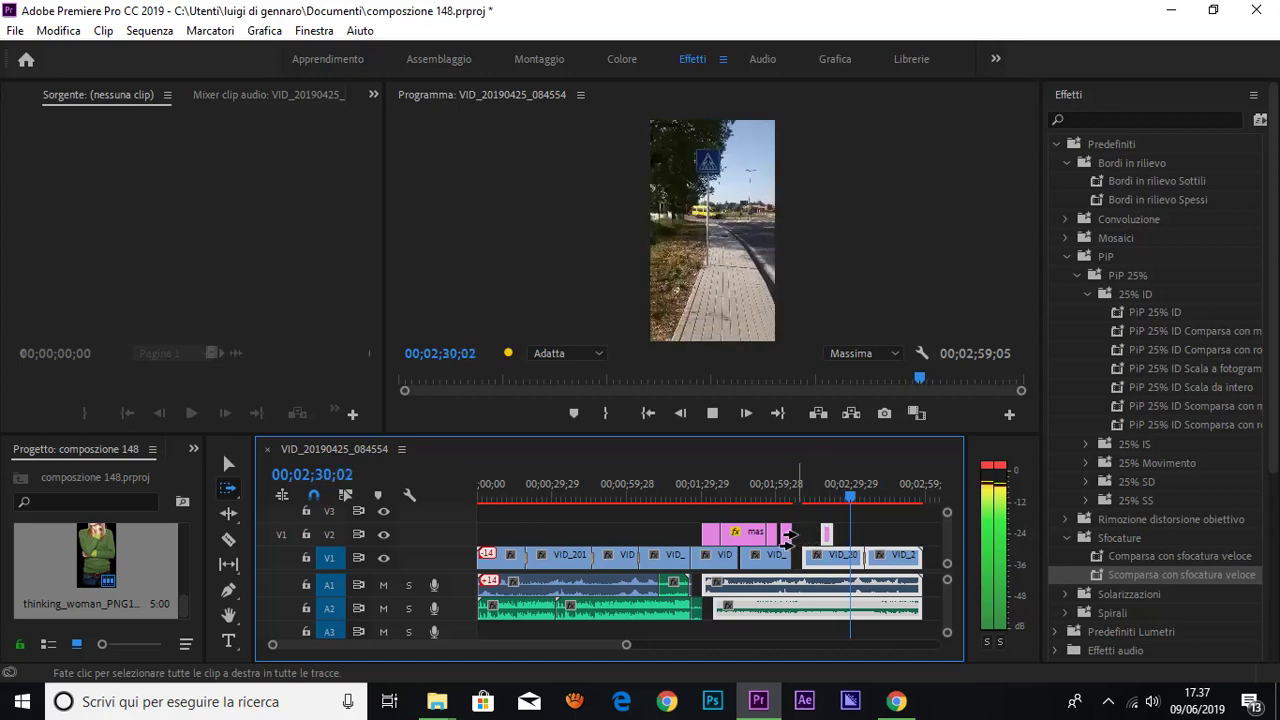
pyautogui.moveTo(820, 533)
pyautogui.mouseDown()
pyautogui.moveTo(807, 566)
pyautogui.moveTo(822, 563)
pyautogui.mouseUp()
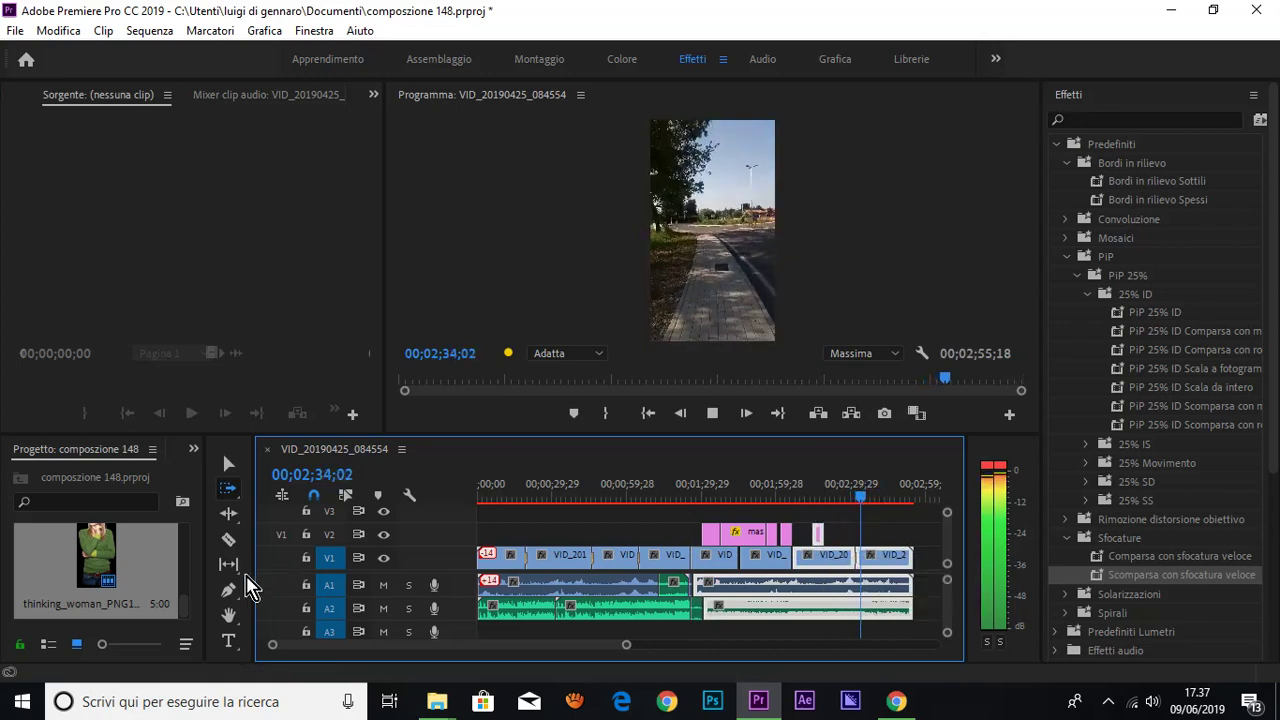
# - Ripple-trim a clip end, then select the Pen tool and stop playback at 02;44;19
pyautogui.click(230, 515)
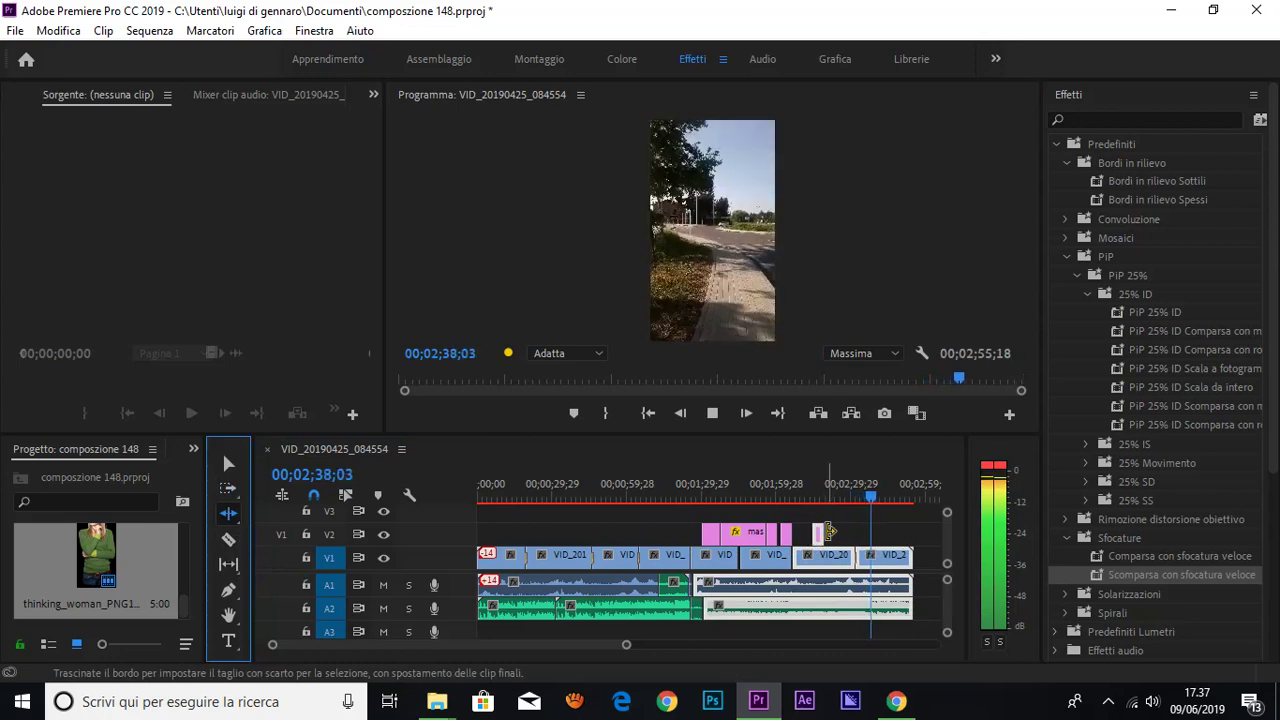
pyautogui.moveTo(830, 531); pyautogui.dragTo(828, 533)
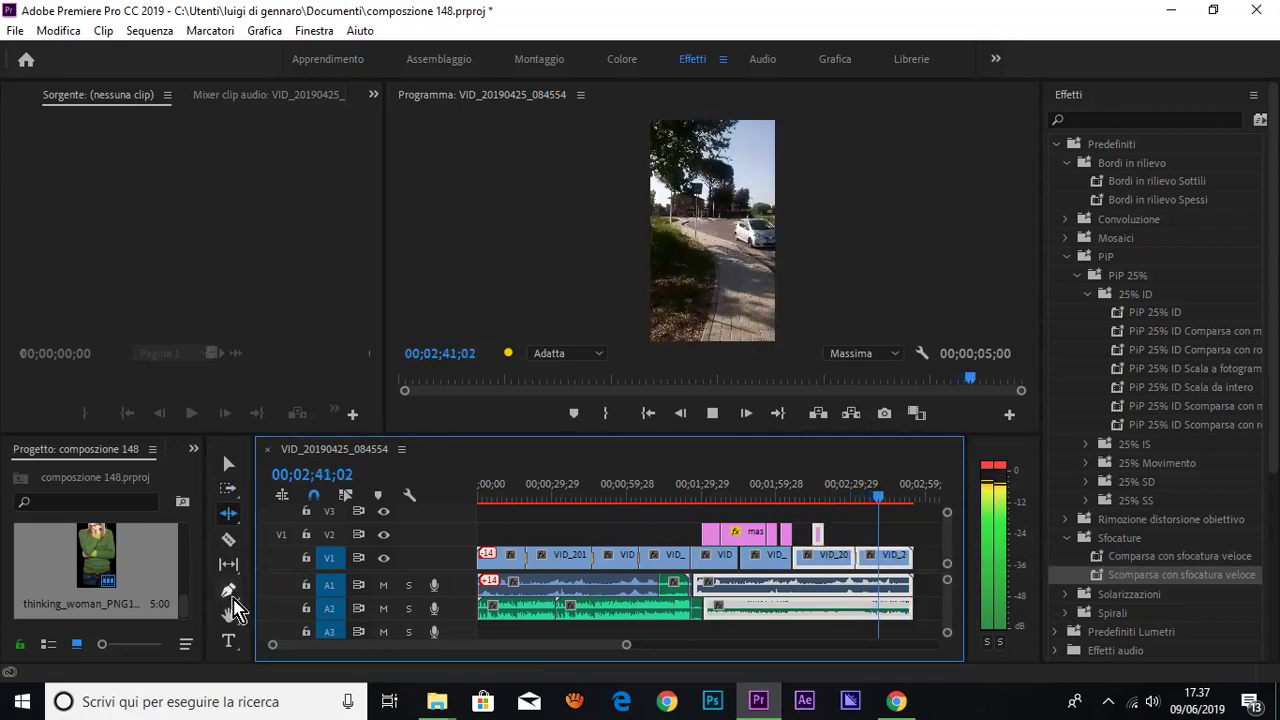
pyautogui.click(228, 590)
pyautogui.click(818, 545)
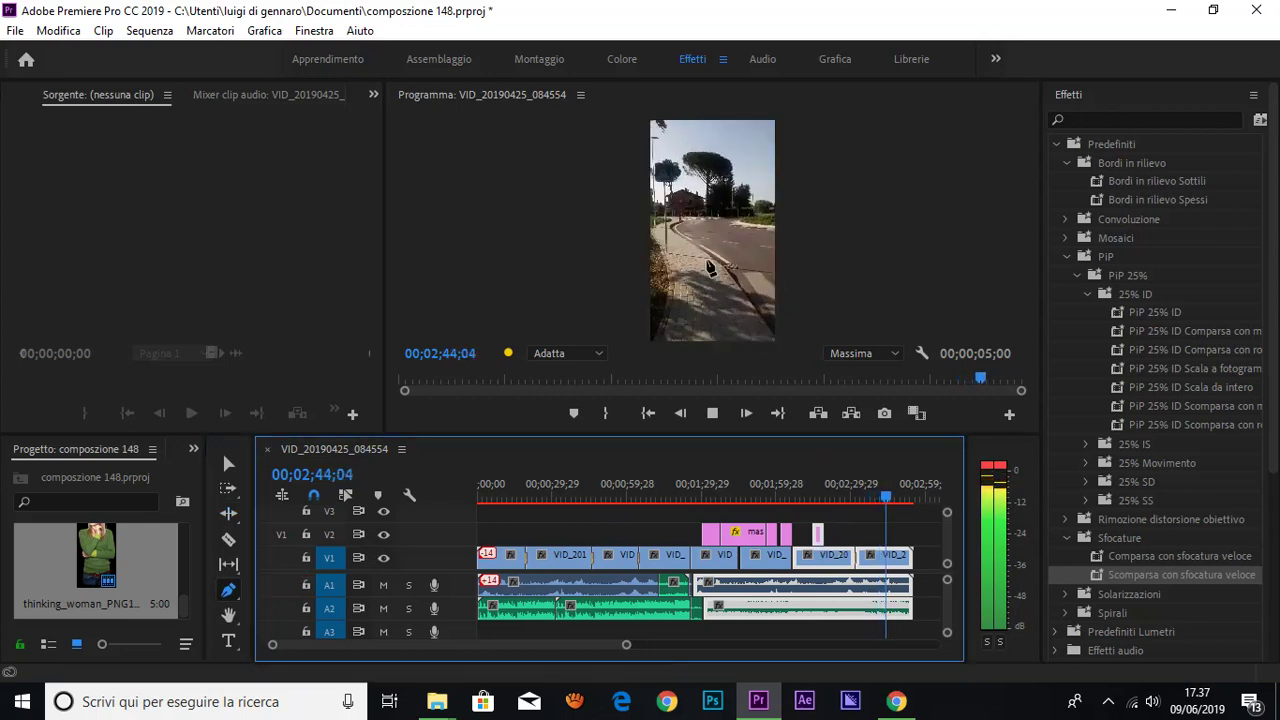
pyautogui.click(700, 250)
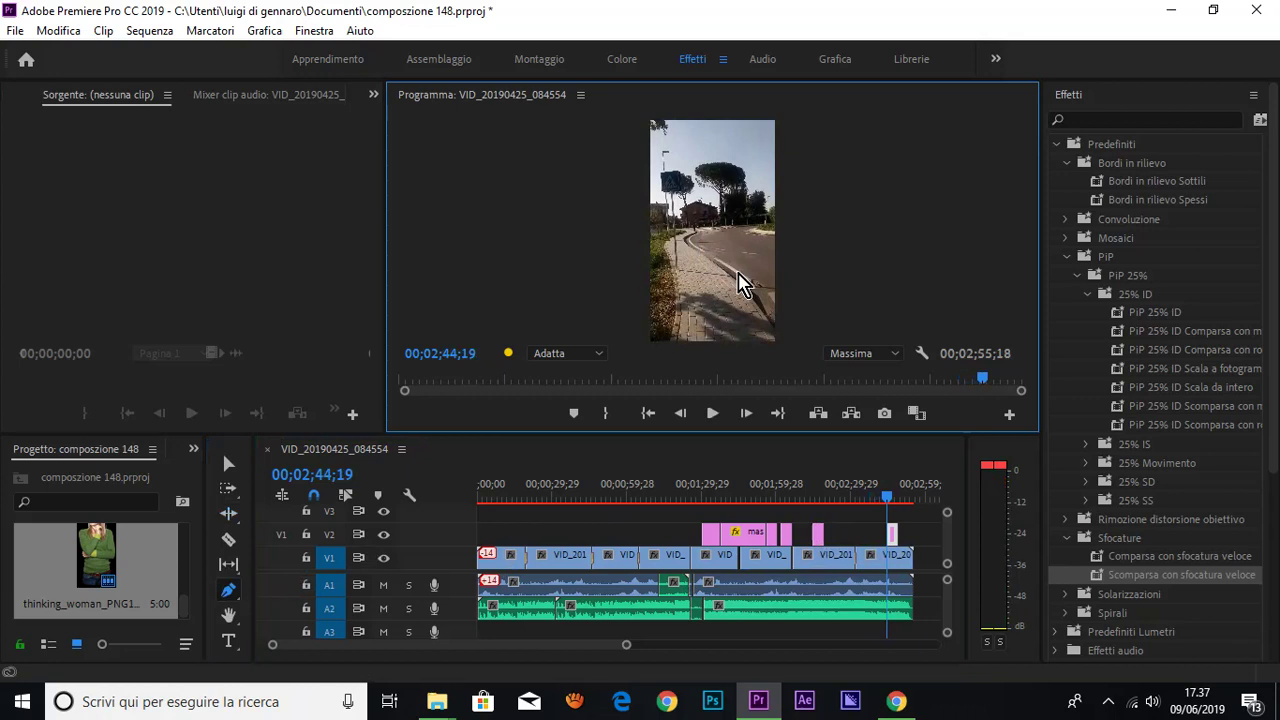
# - Draw a pointed Pen mask over the road at 02;44;19, widen it upper-left, and play it back
pyautogui.click(738, 273)
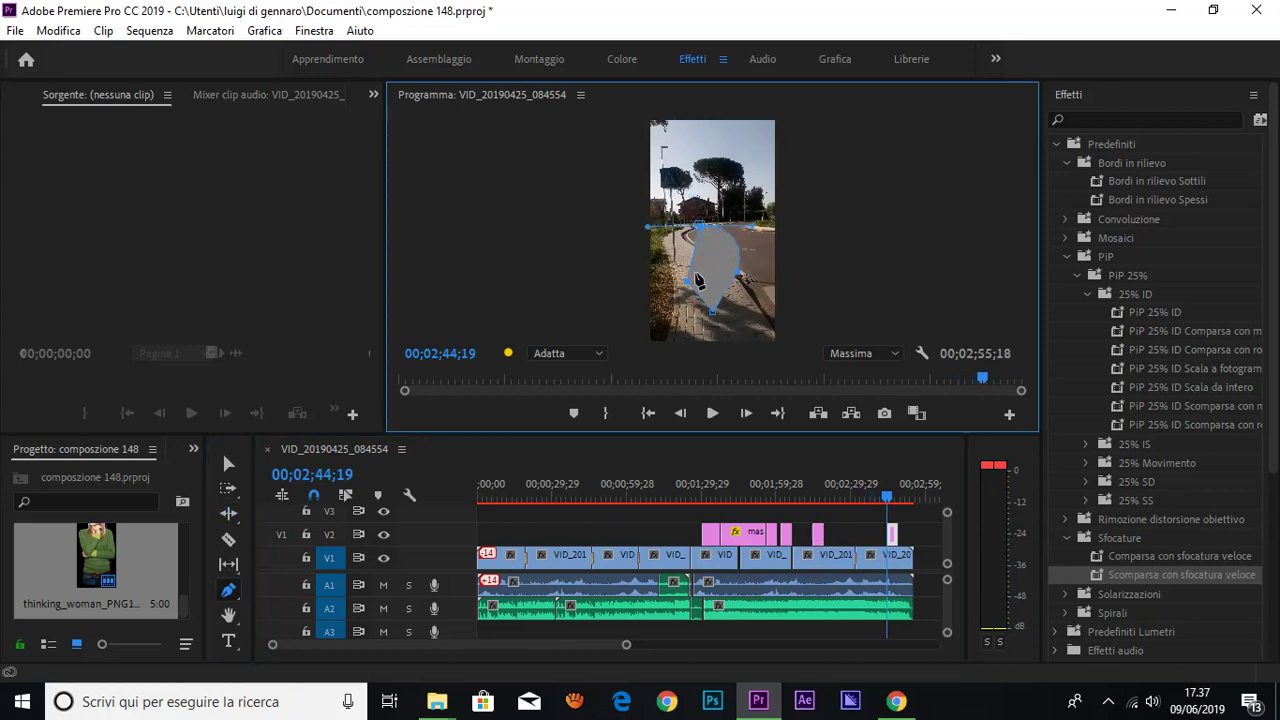
pyautogui.moveTo(686, 290)
pyautogui.mouseDown()
pyautogui.moveTo(677, 251)
pyautogui.moveTo(677, 294)
pyautogui.moveTo(696, 269)
pyautogui.mouseUp()
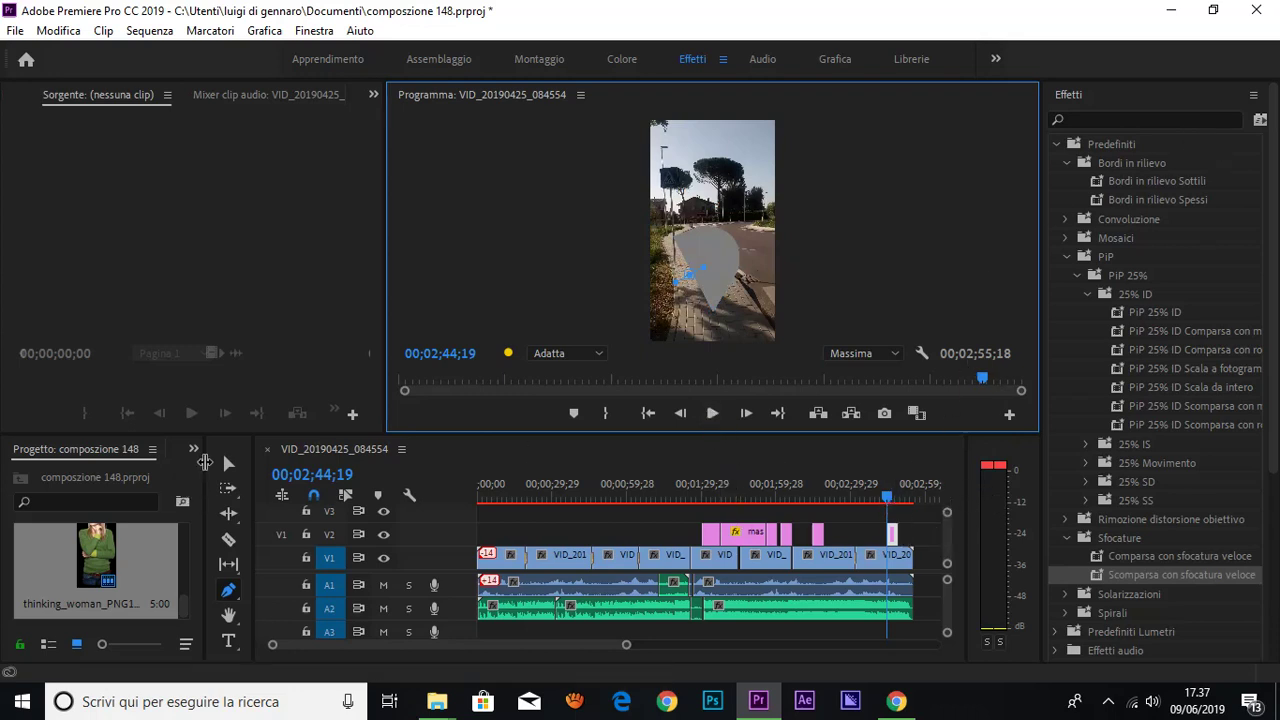
pyautogui.click(228, 464)
pyautogui.click(712, 414)
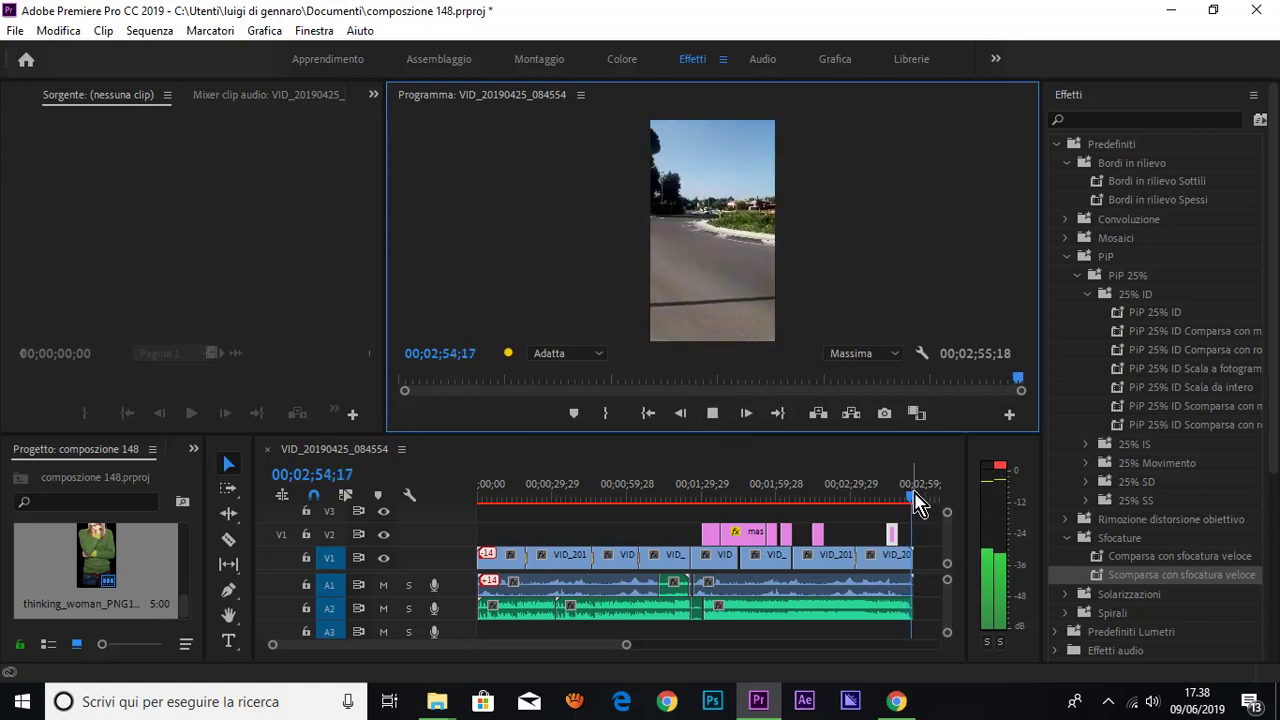
# - Scrub back to 02;33;05 and extend the right edge of the small V2 overlay clip
pyautogui.moveTo(915, 503); pyautogui.dragTo(893, 503)
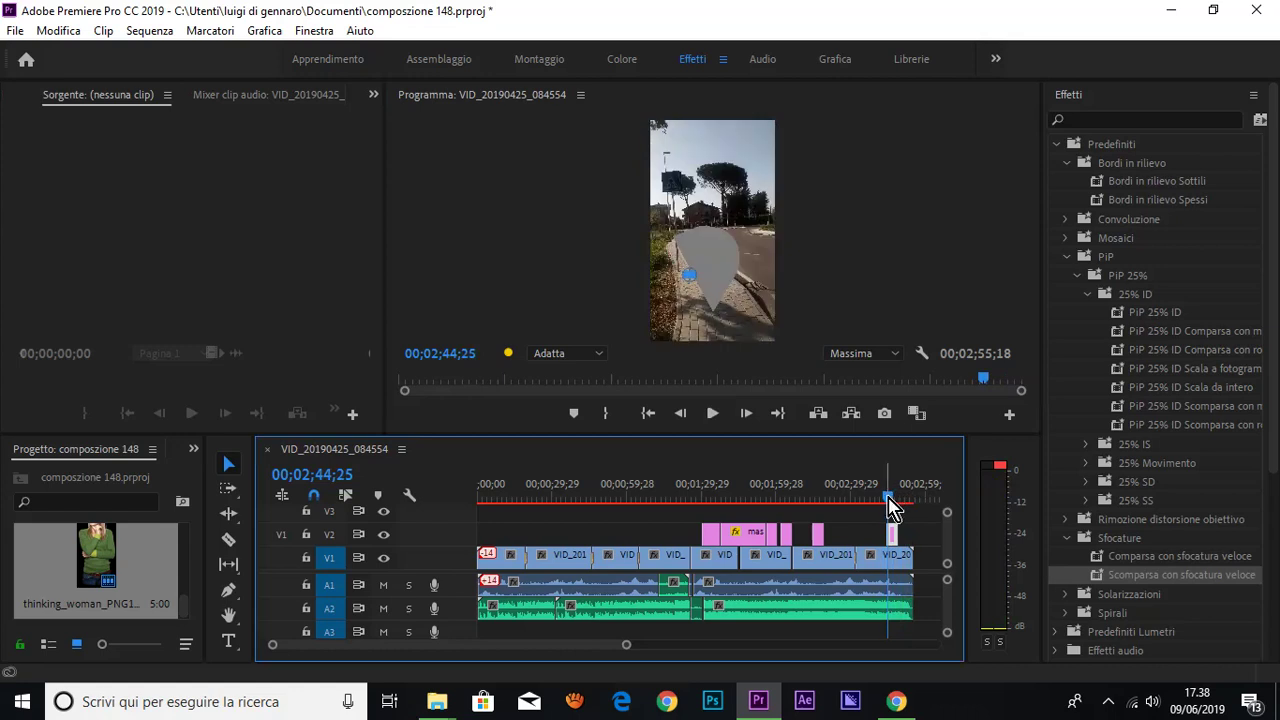
pyautogui.moveTo(893, 503); pyautogui.dragTo(857, 500)
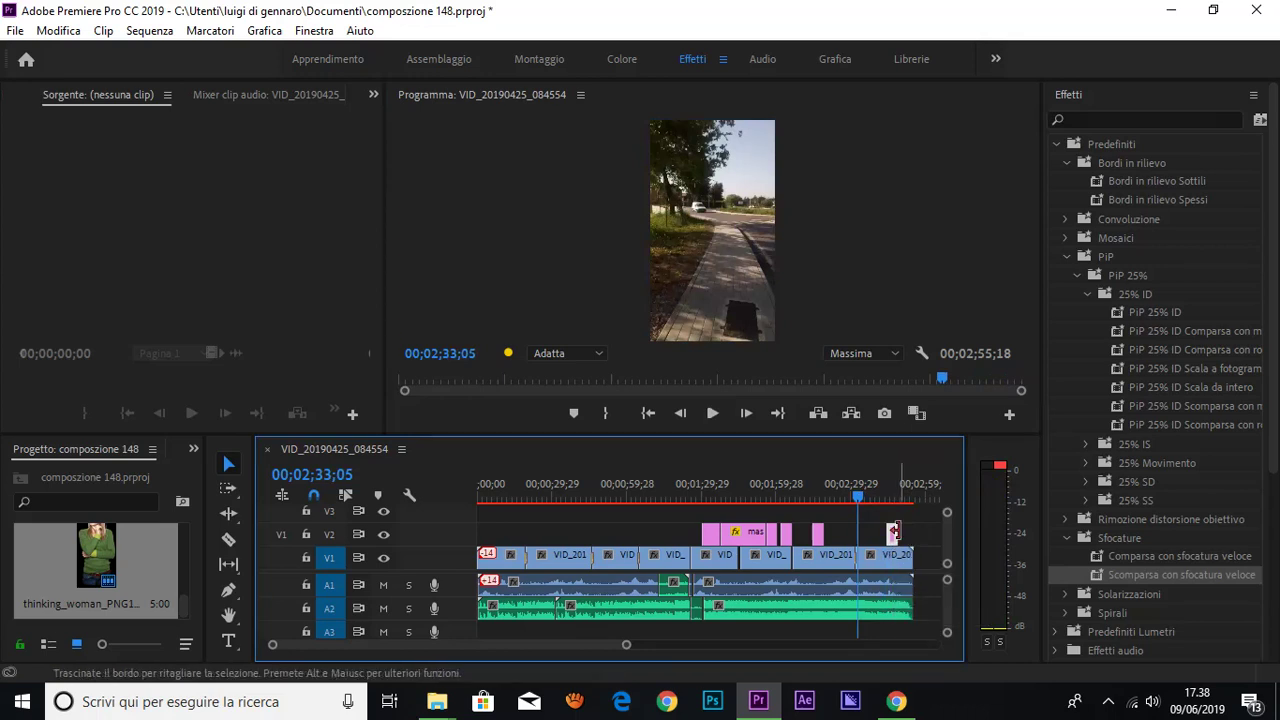
pyautogui.moveTo(893, 532); pyautogui.dragTo(911, 533)
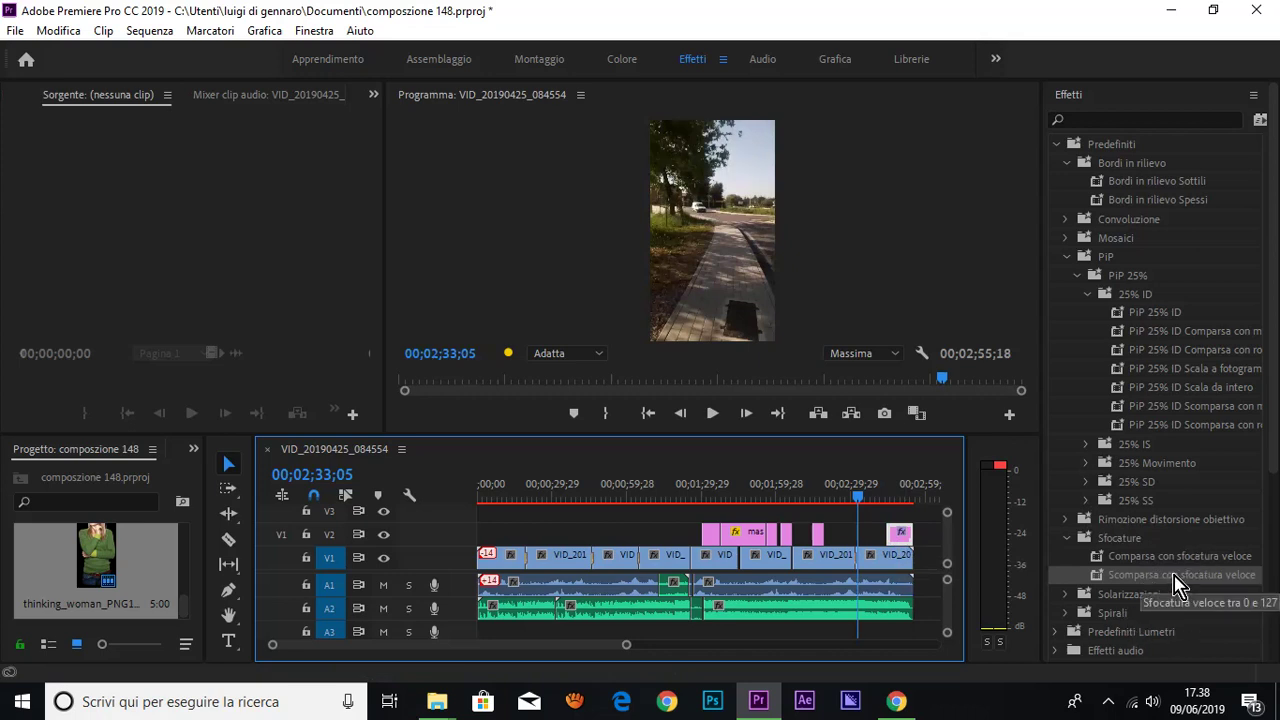
pyautogui.moveTo(1175, 585); pyautogui.dragTo(903, 534)
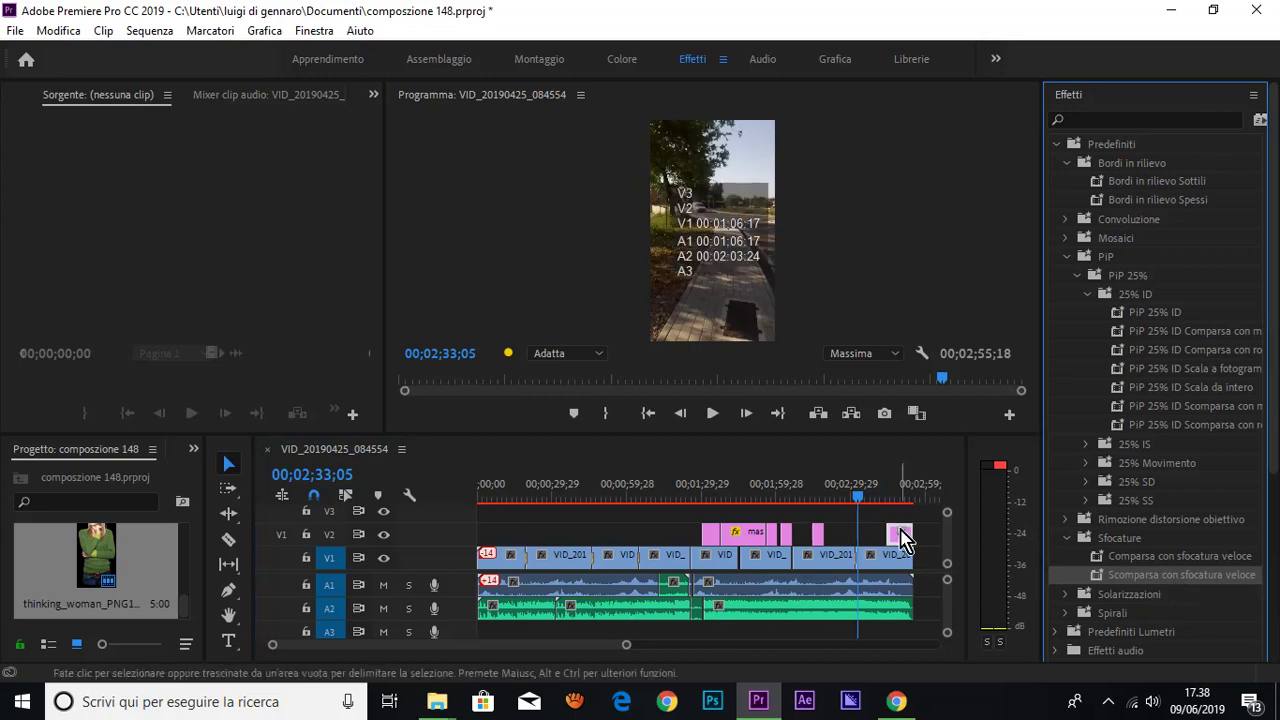
pyautogui.click(1171, 557)
pyautogui.moveTo(1031, 540); pyautogui.dragTo(898, 533)
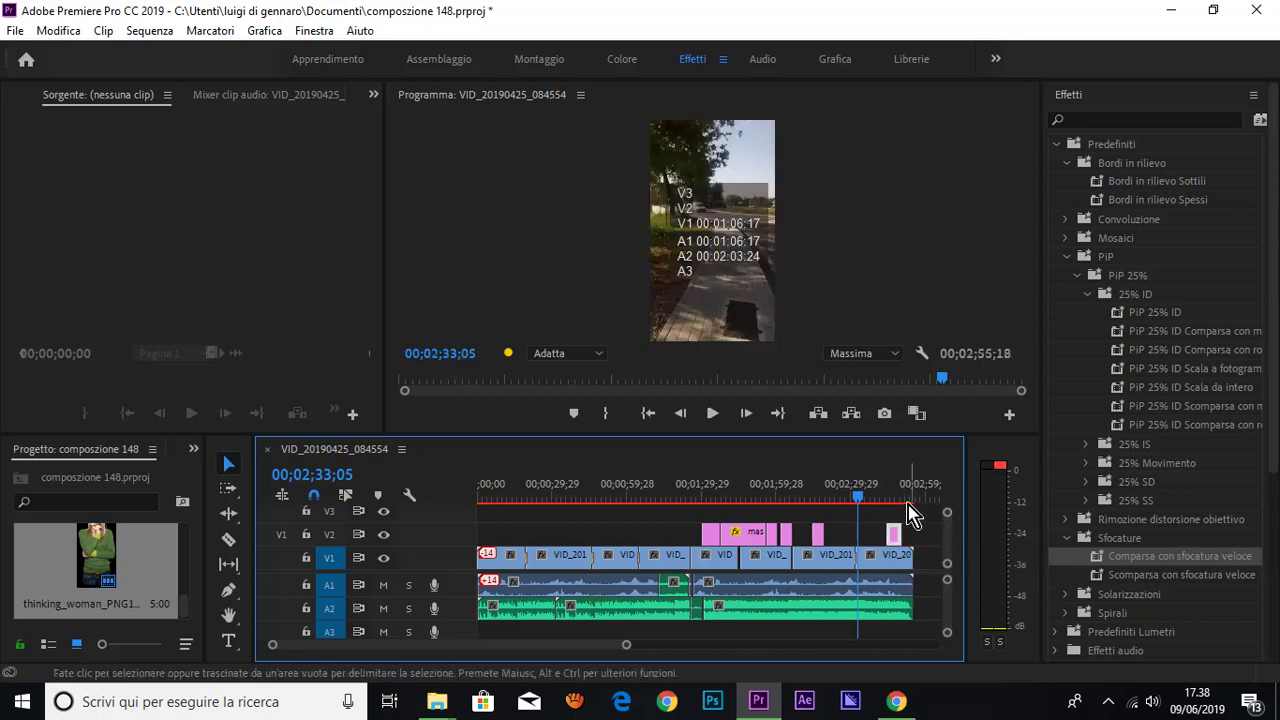
pyautogui.moveTo(863, 508); pyautogui.dragTo(885, 497)
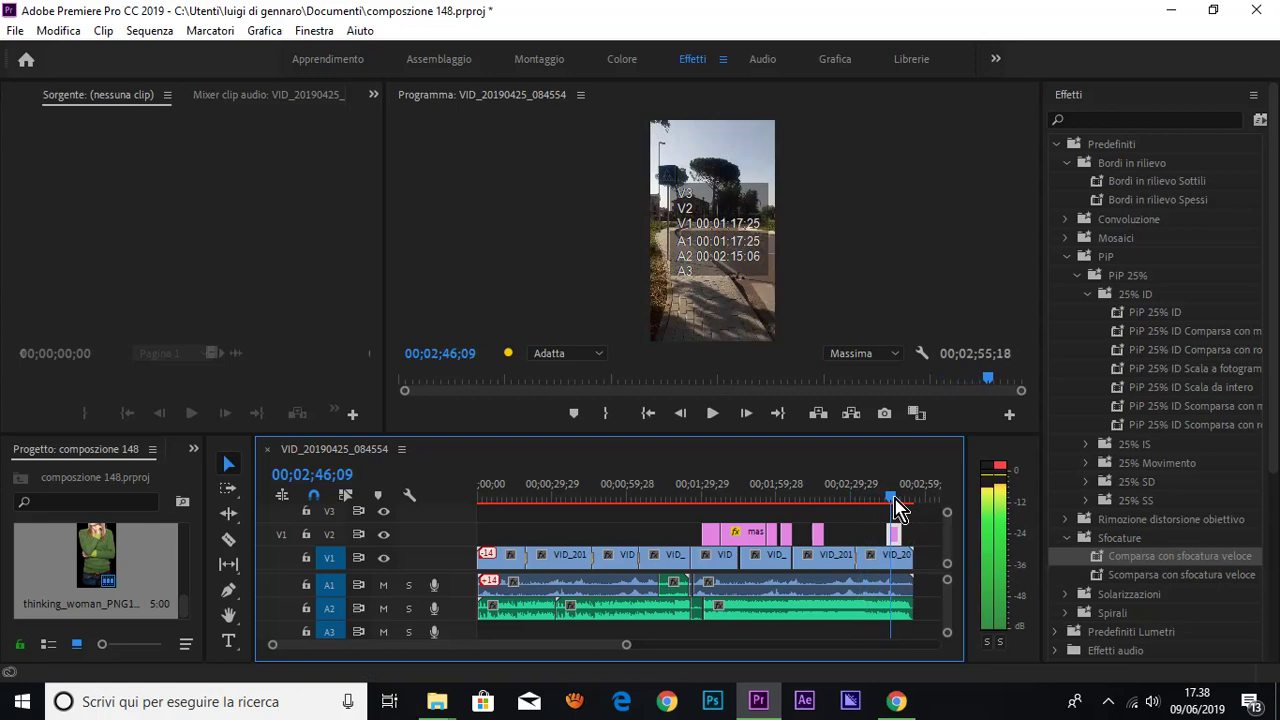
pyautogui.click(712, 413)
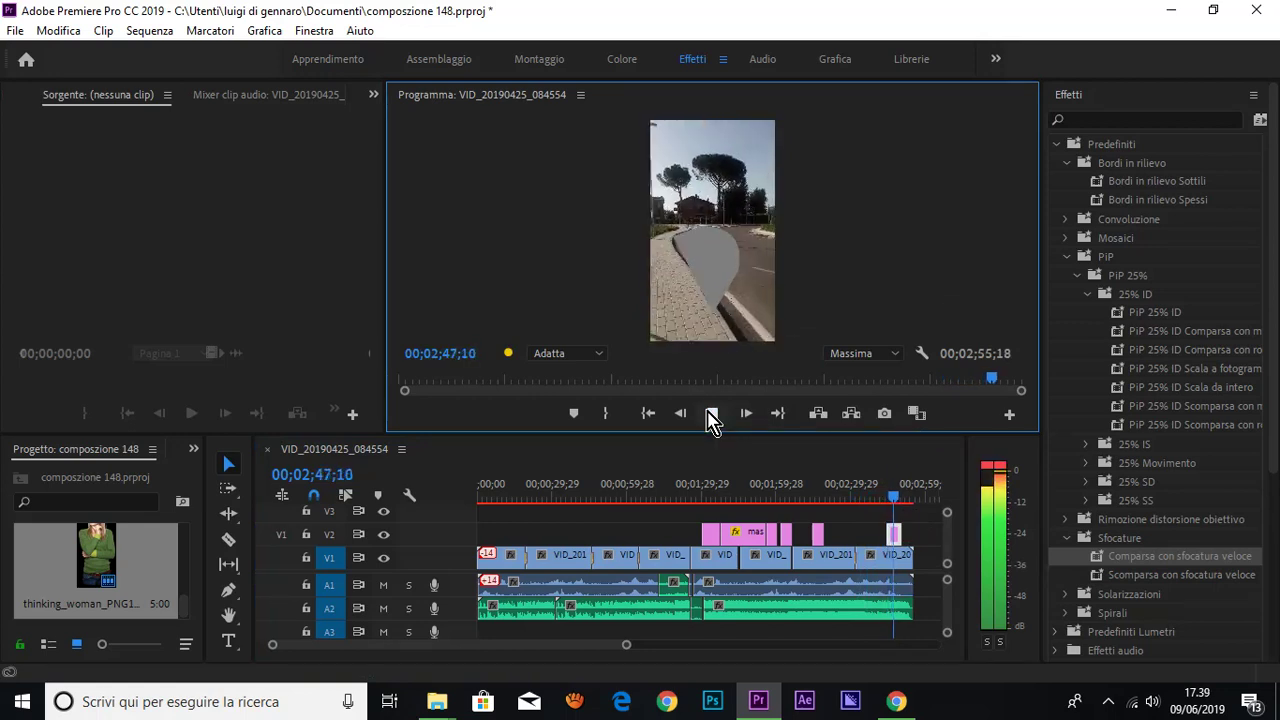
pyautogui.press('j')
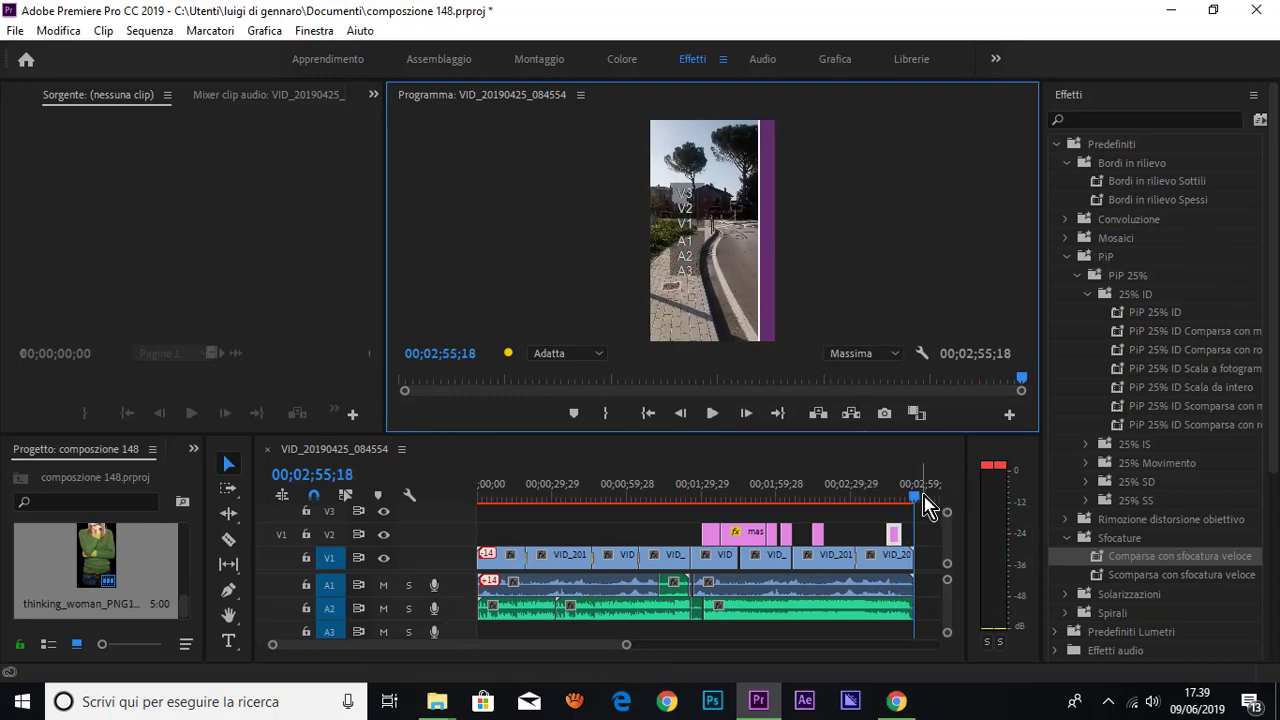
# - Apply Distorsione lente from Effetti video > Distorsione to the V1 clip near 27 seconds
pyautogui.moveTo(916, 497); pyautogui.dragTo(540, 525)
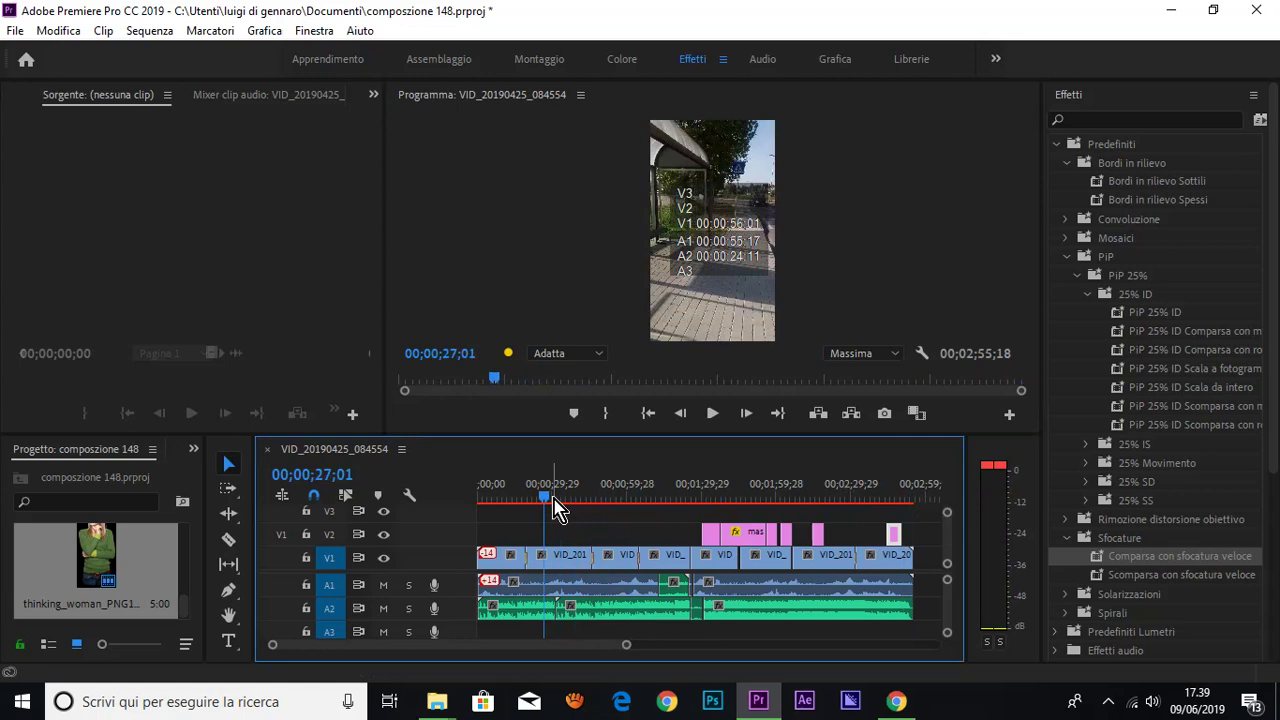
pyautogui.click(577, 563)
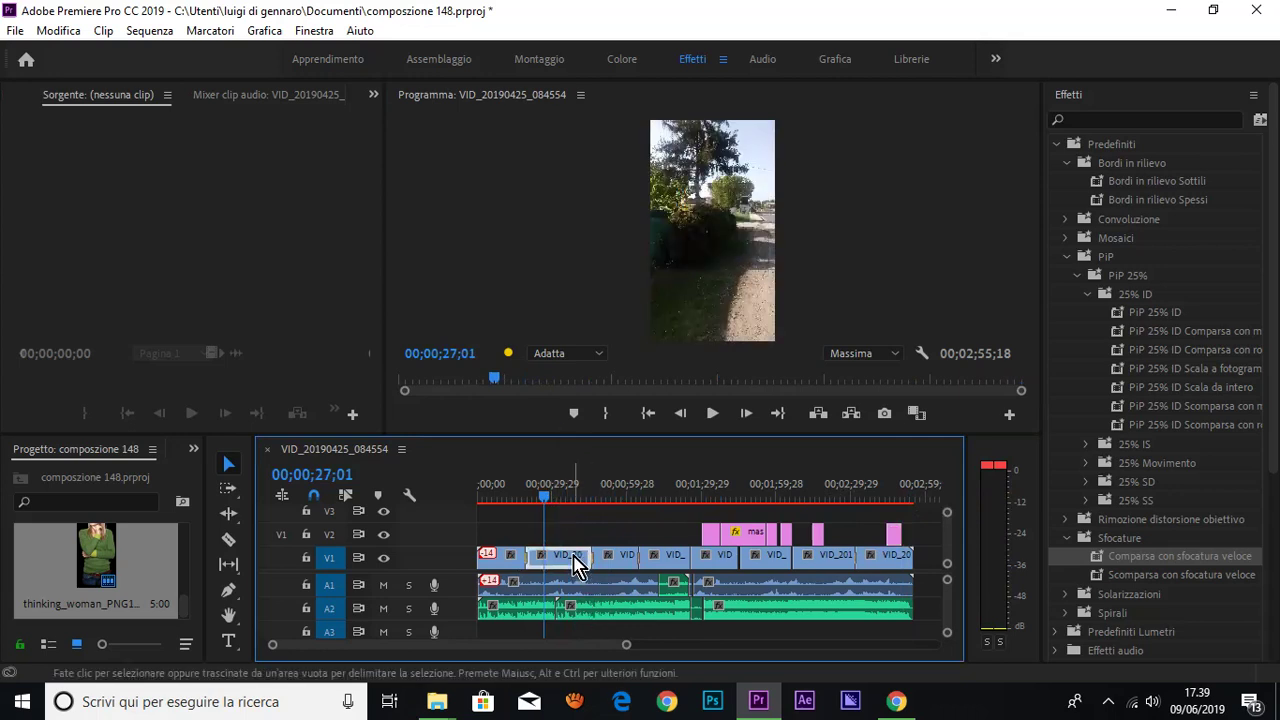
pyautogui.scroll(-5, 1220, 485)
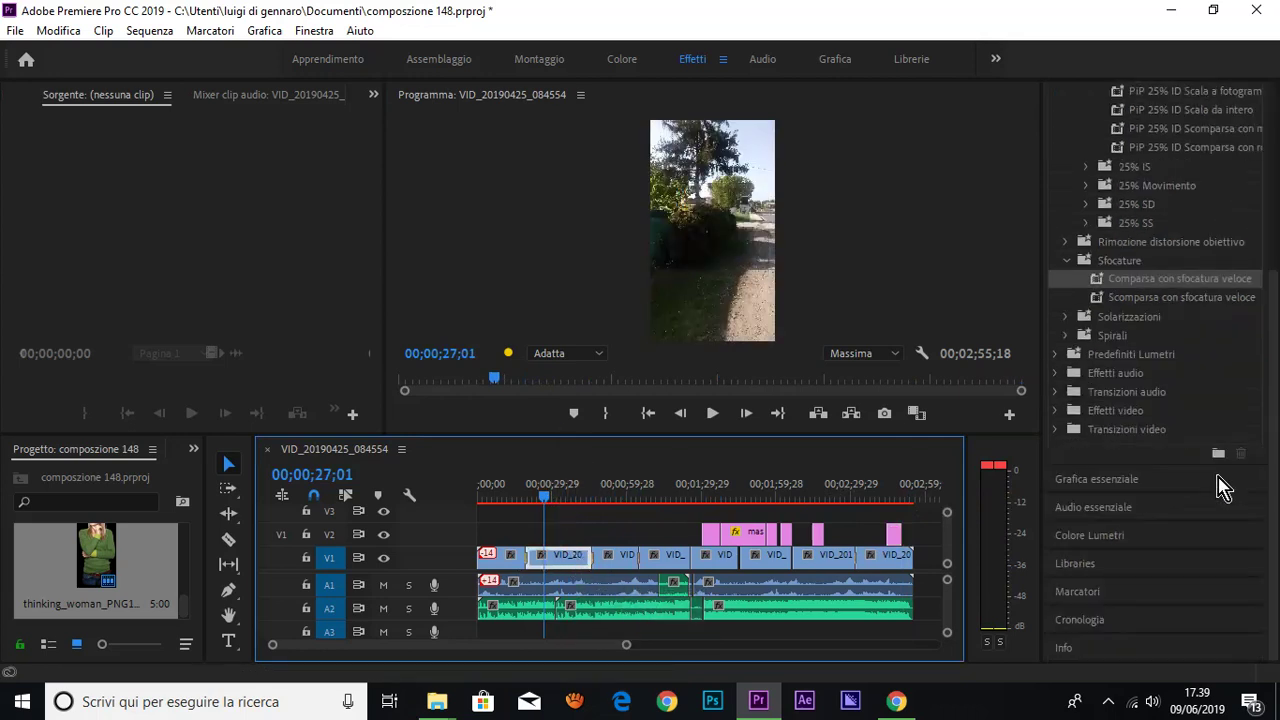
pyautogui.click(1056, 411)
pyautogui.click(1066, 448)
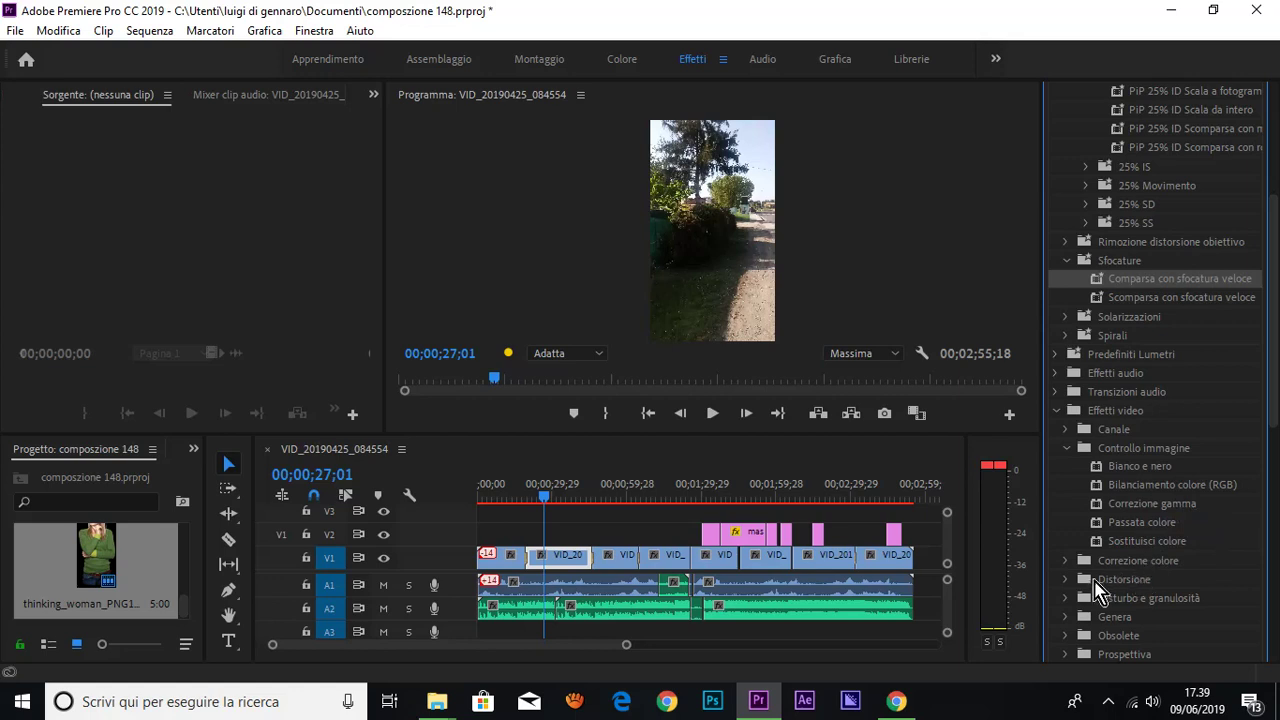
pyautogui.click(1065, 581)
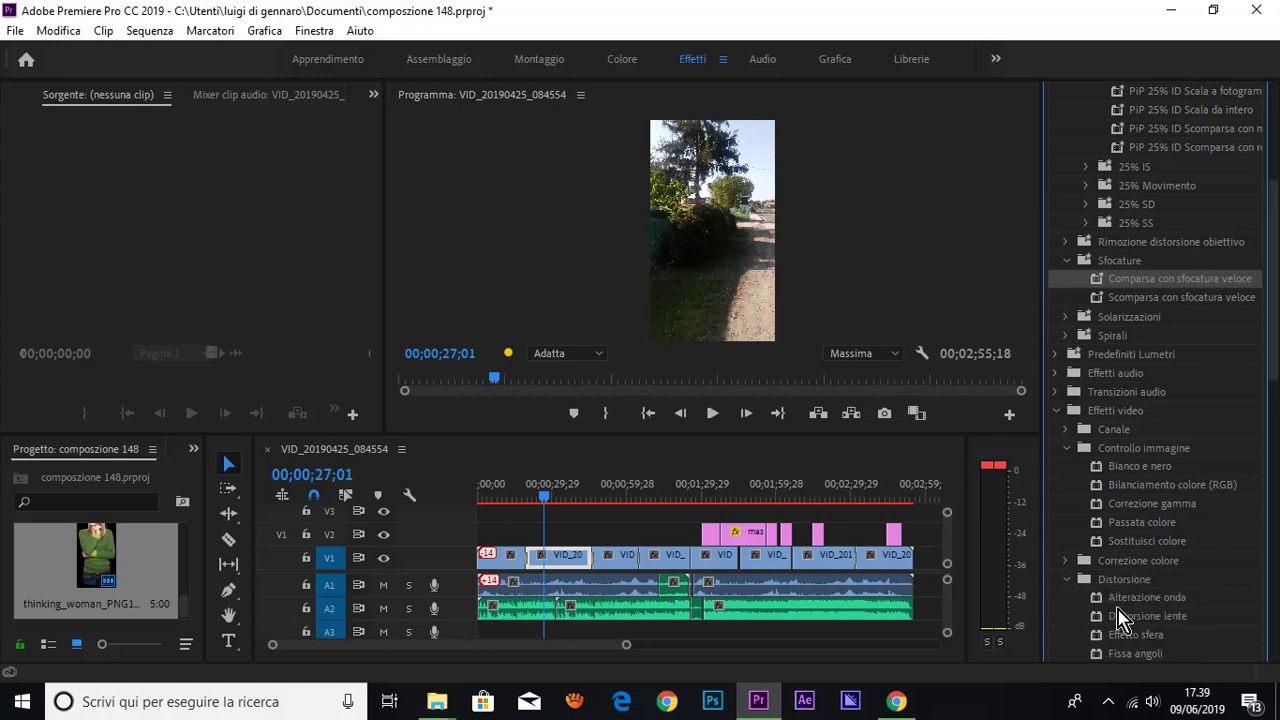
pyautogui.click(1160, 604)
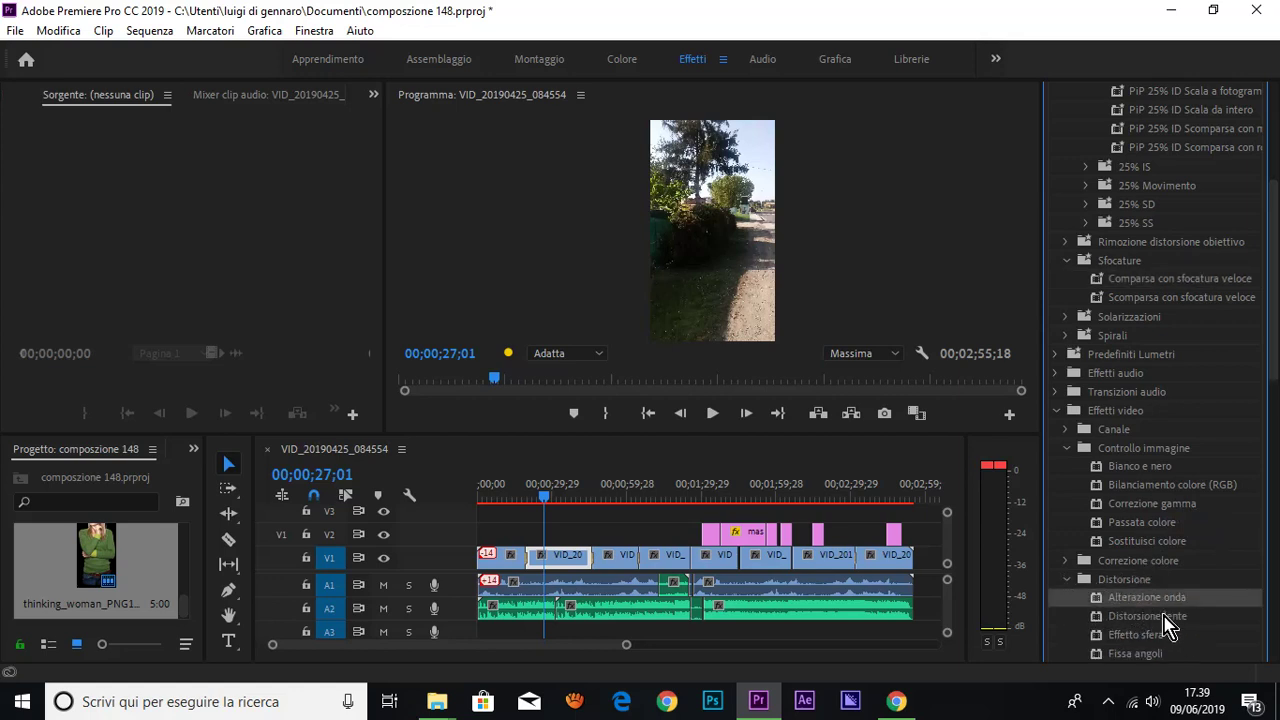
pyautogui.click(1143, 618)
pyautogui.moveTo(1137, 628); pyautogui.dragTo(570, 562)
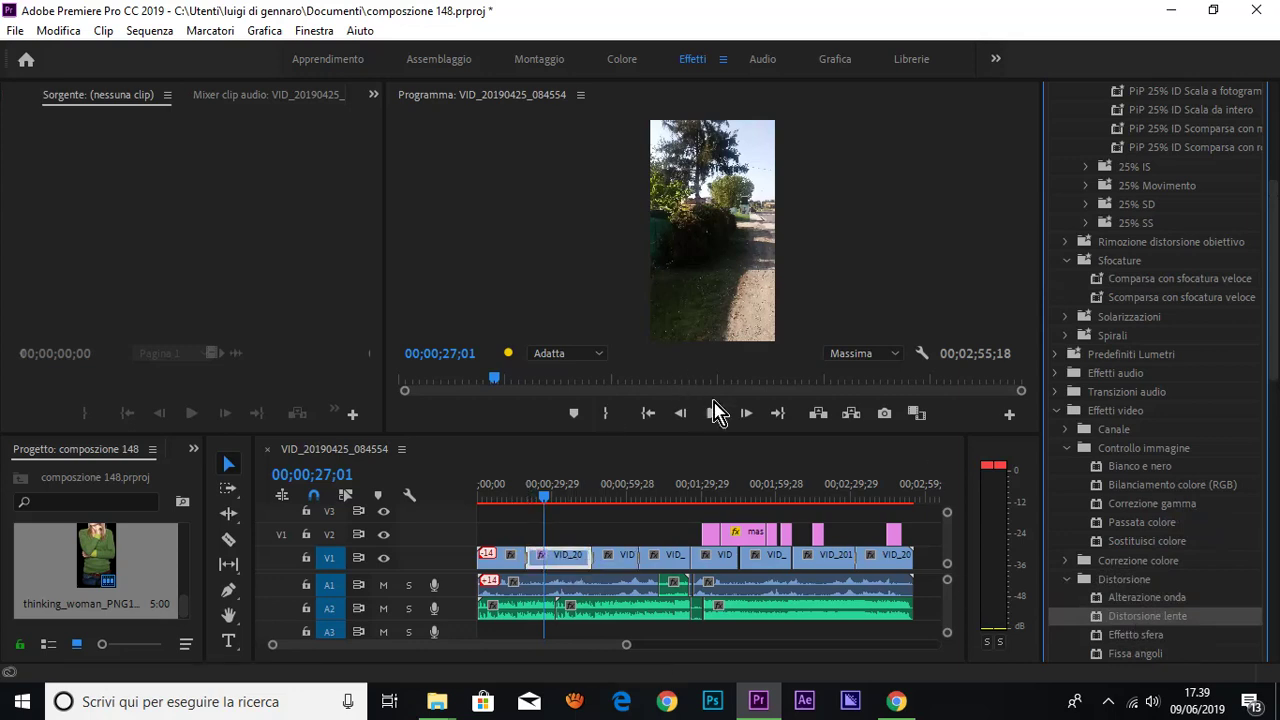
# - Play back the distorted clip, then return the playhead to 00;15;12 near its start
pyautogui.doubleClick(743, 410)
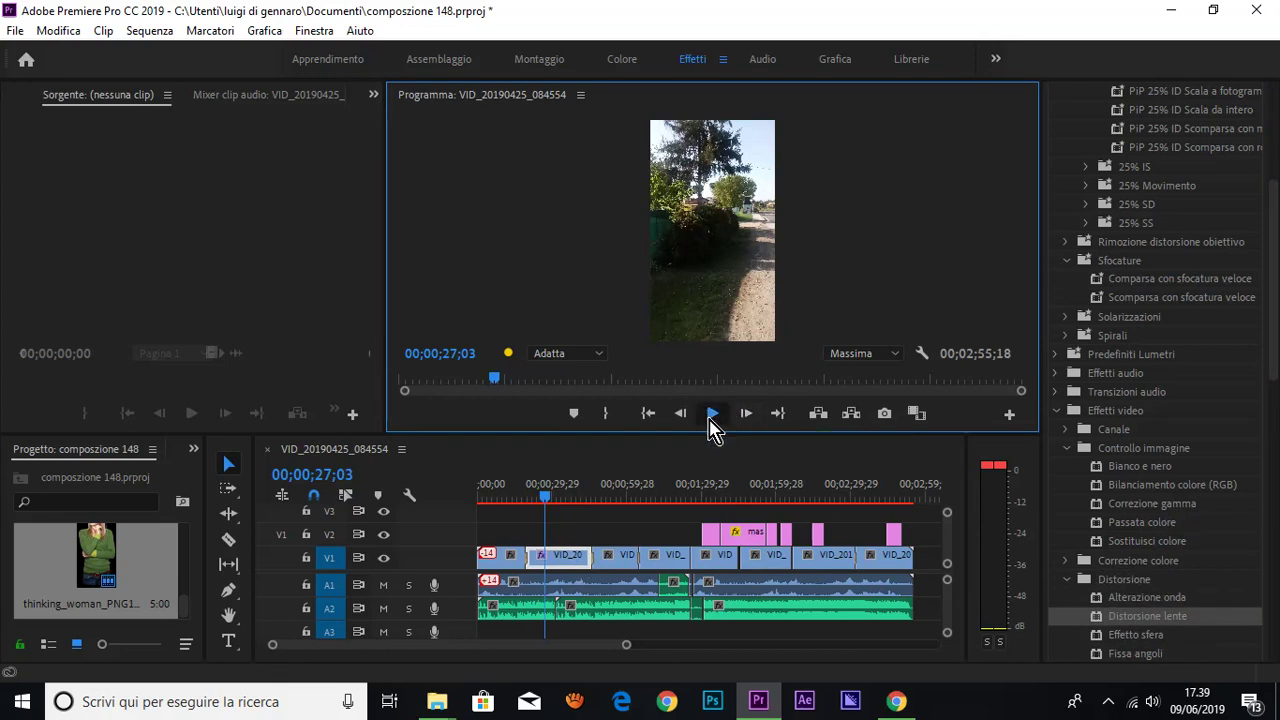
pyautogui.click(708, 418)
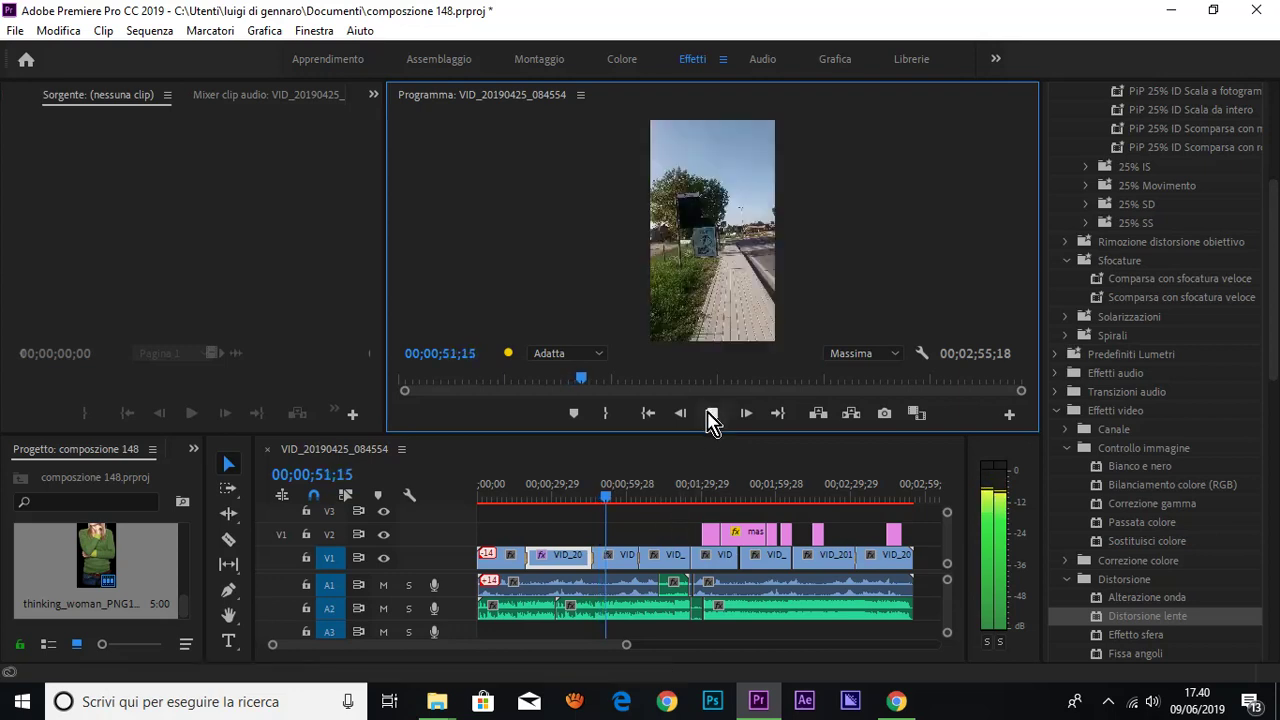
pyautogui.click(712, 416)
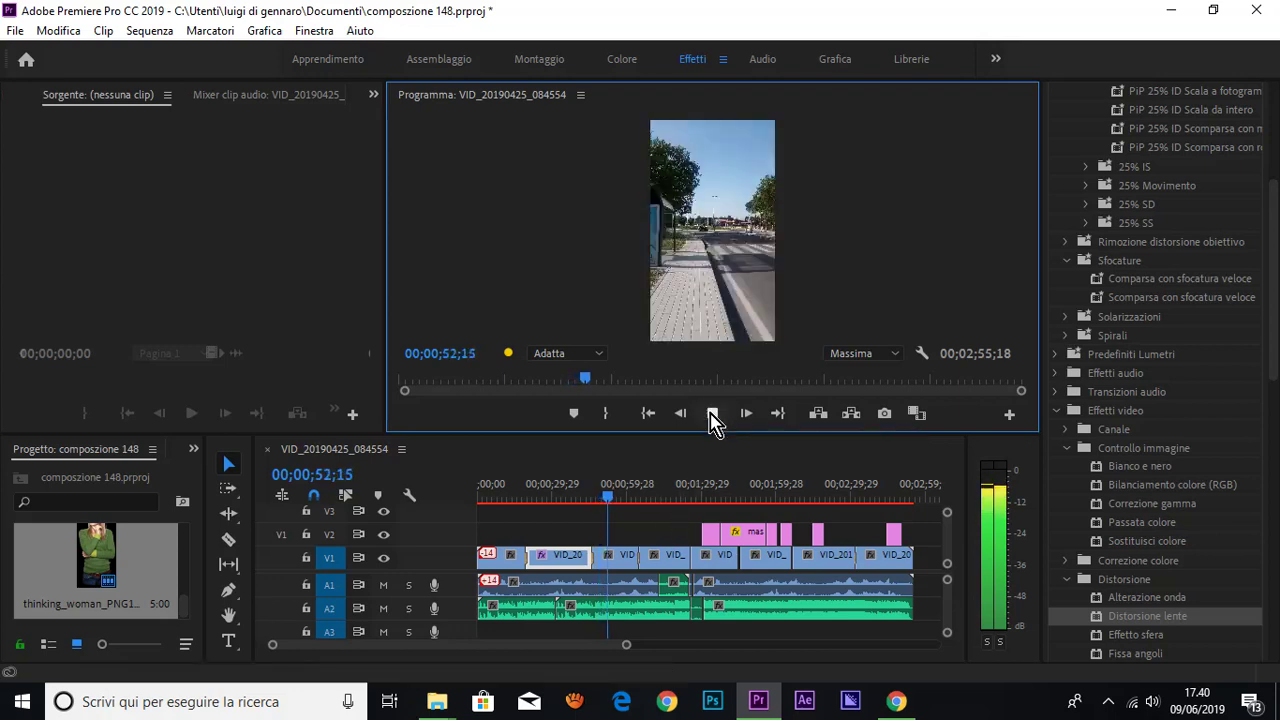
pyautogui.click(594, 495)
pyautogui.moveTo(600, 505); pyautogui.dragTo(516, 497)
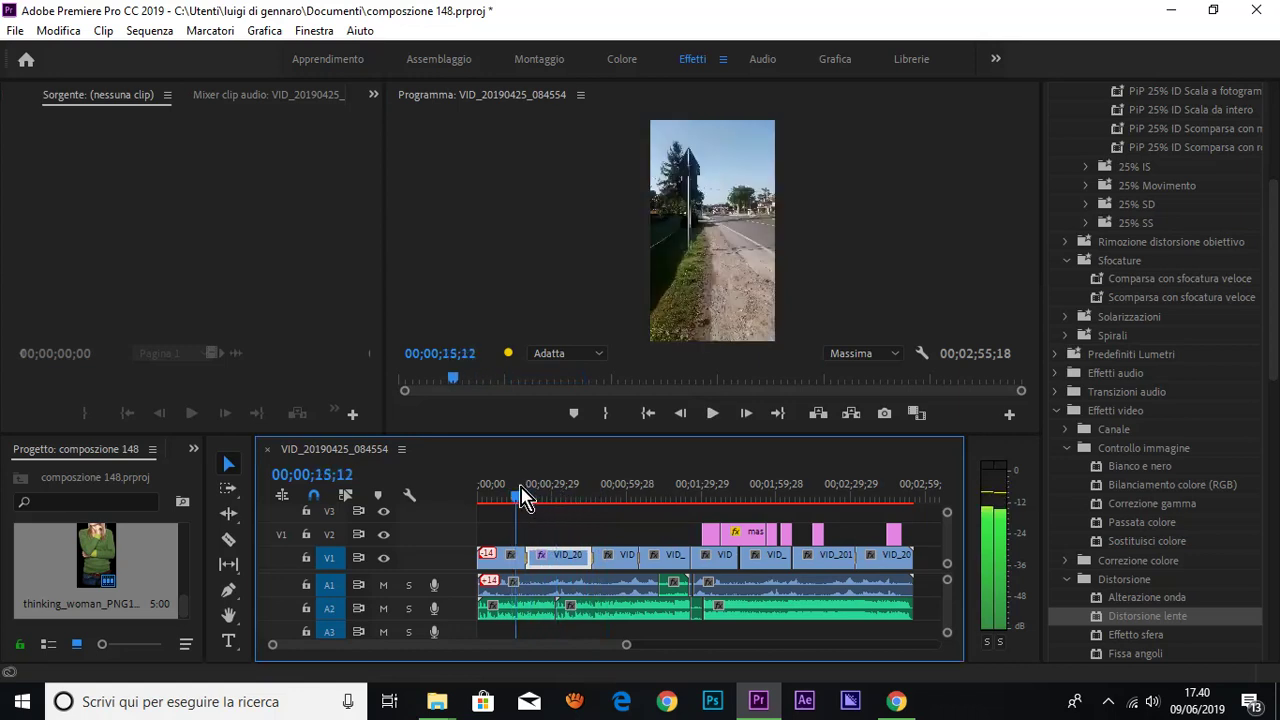
pyautogui.click(1106, 504)
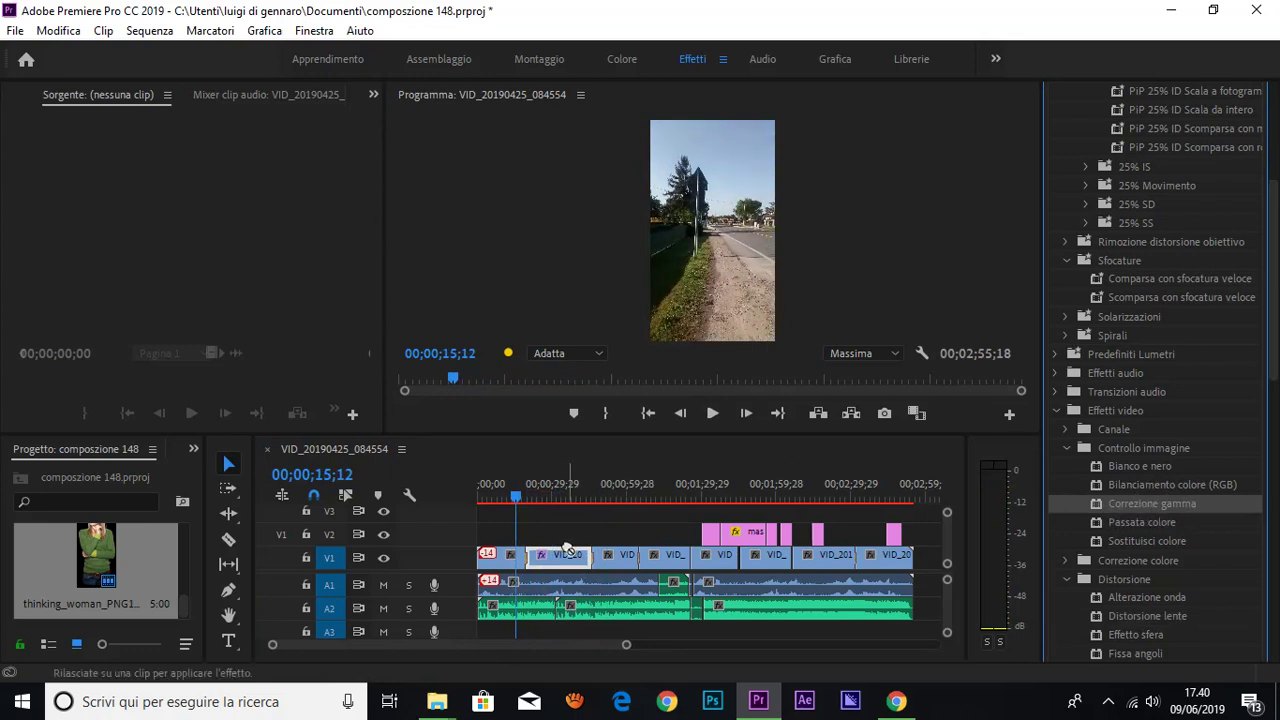
# - Apply Correzione gamma to the same V1 clip and preview it up to 00;00;36;12
pyautogui.moveTo(622, 506); pyautogui.dragTo(560, 555)
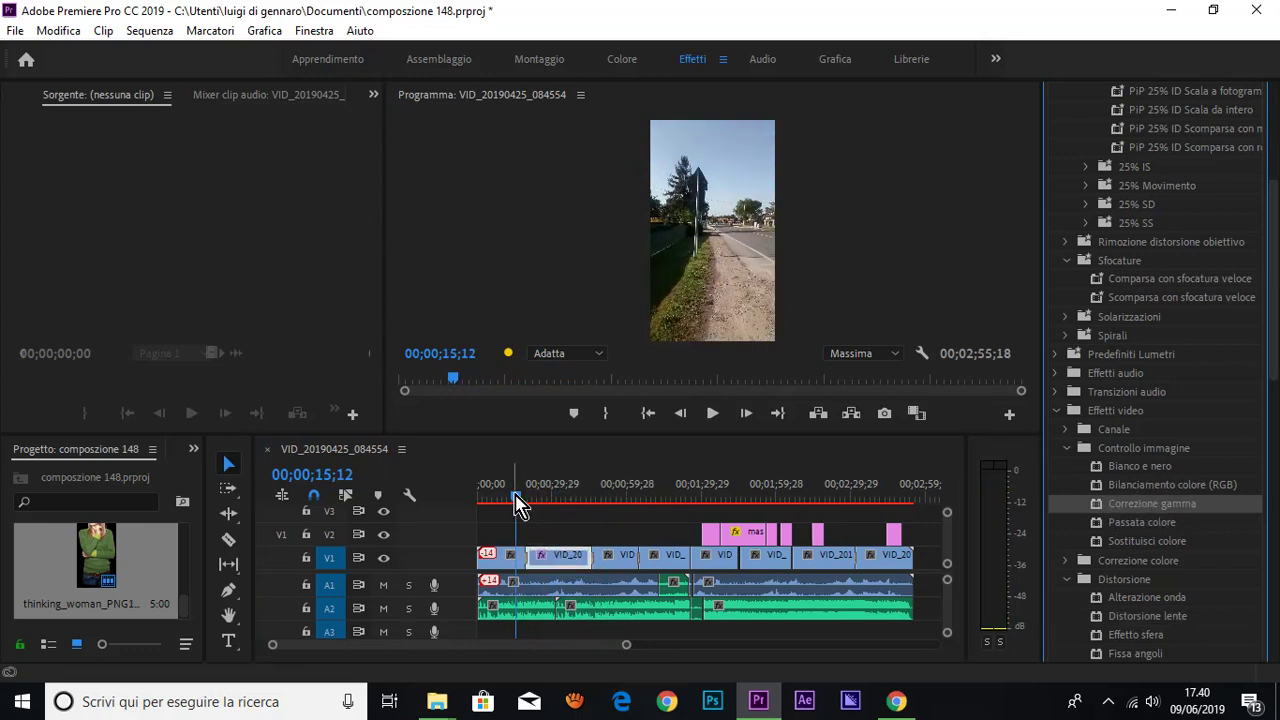
pyautogui.moveTo(515, 496); pyautogui.dragTo(548, 496)
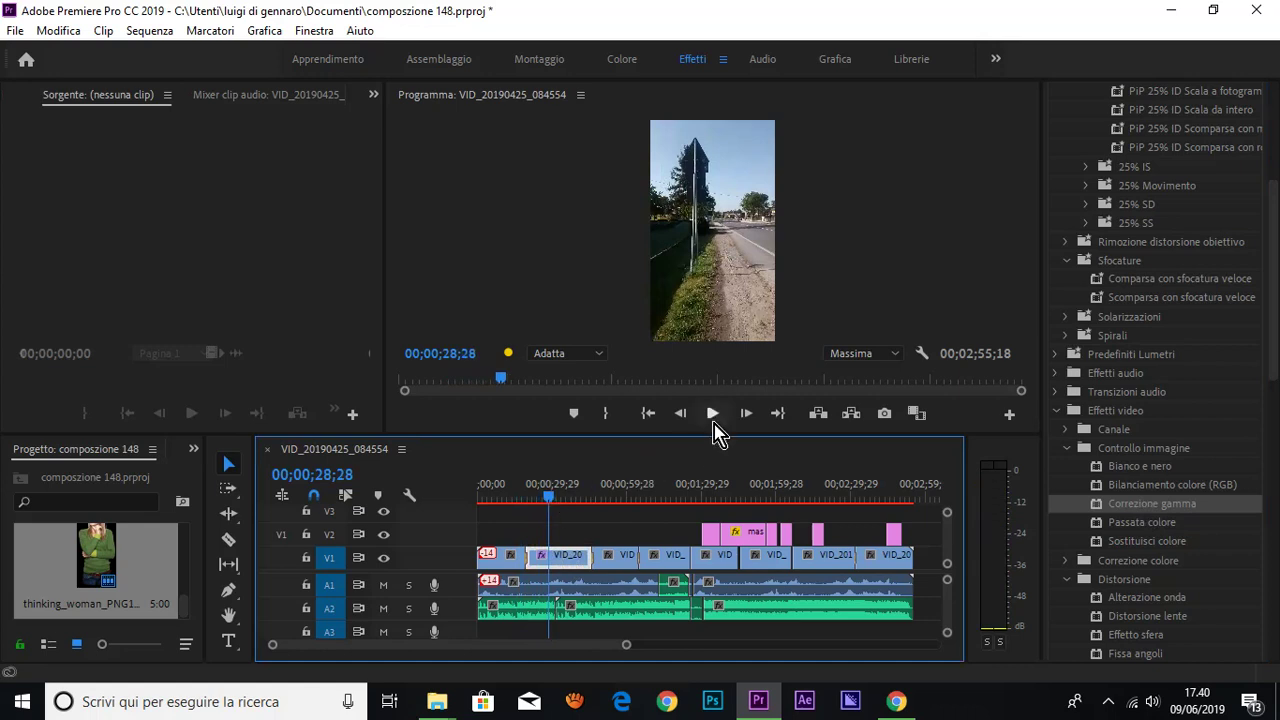
pyautogui.click(712, 414)
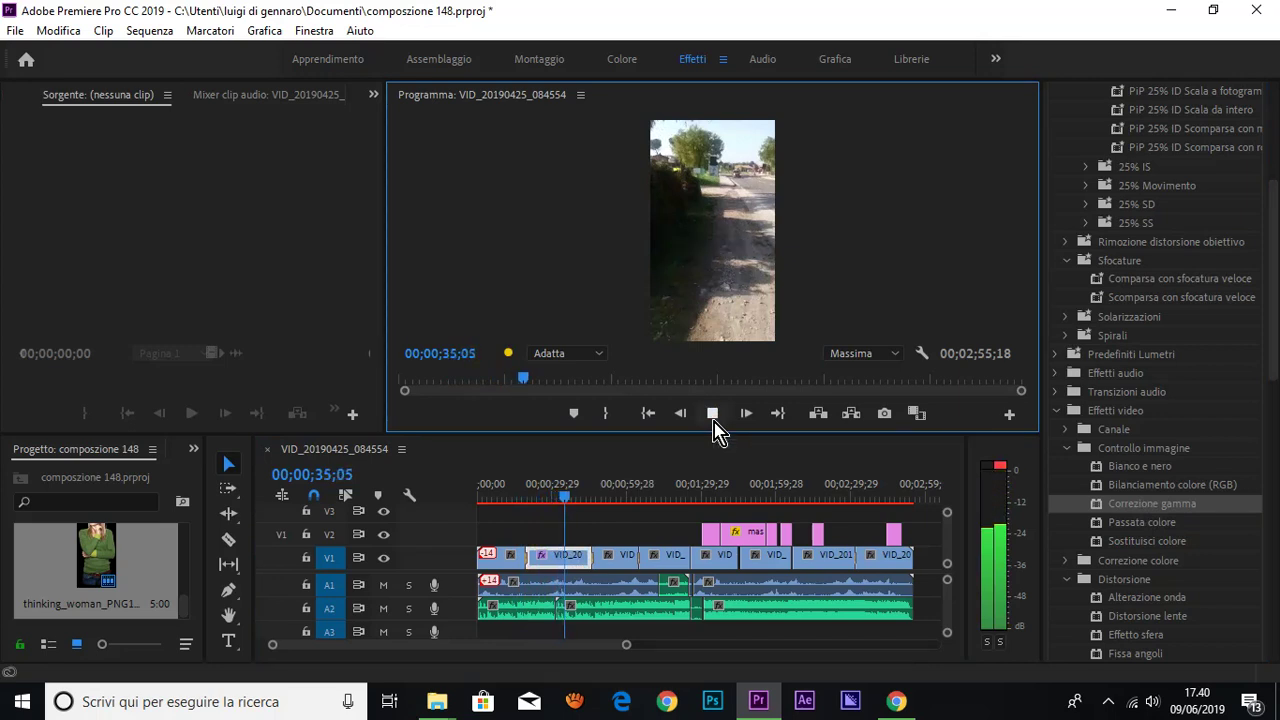
pyautogui.press('space')
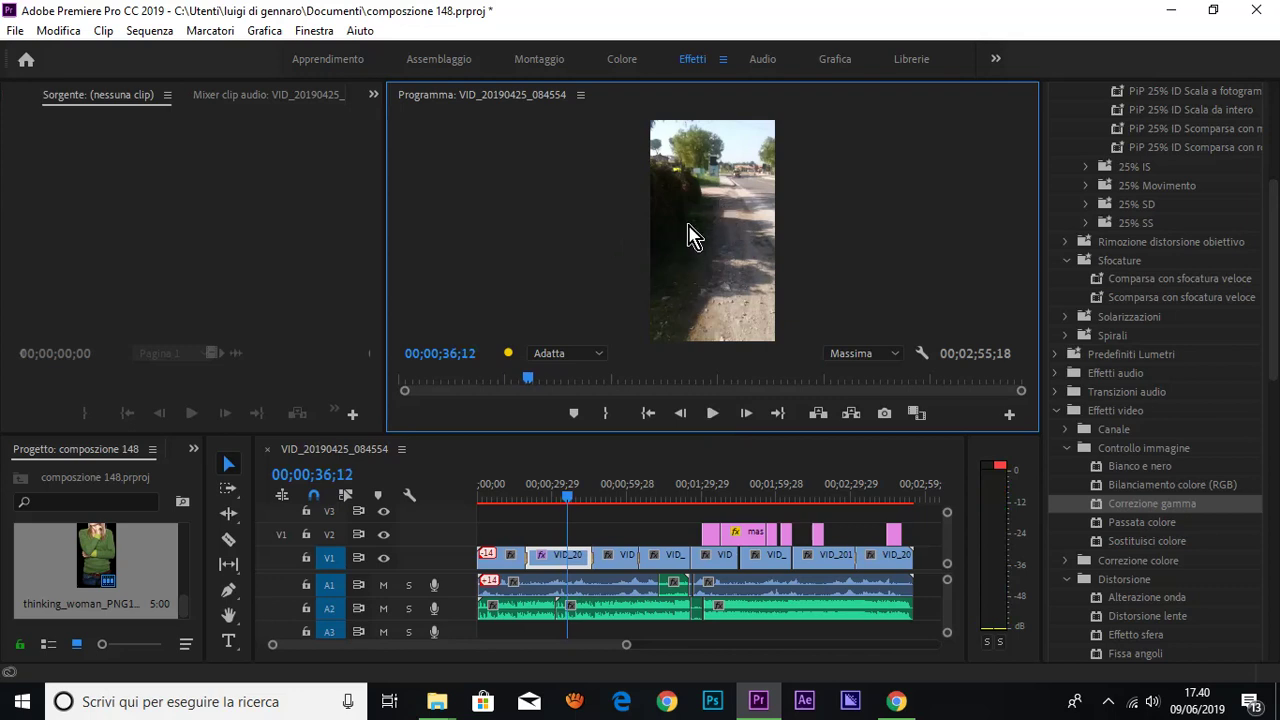
# - Scale the clip's image up in the Program monitor to fill the vertical frame
pyautogui.click(693, 236)
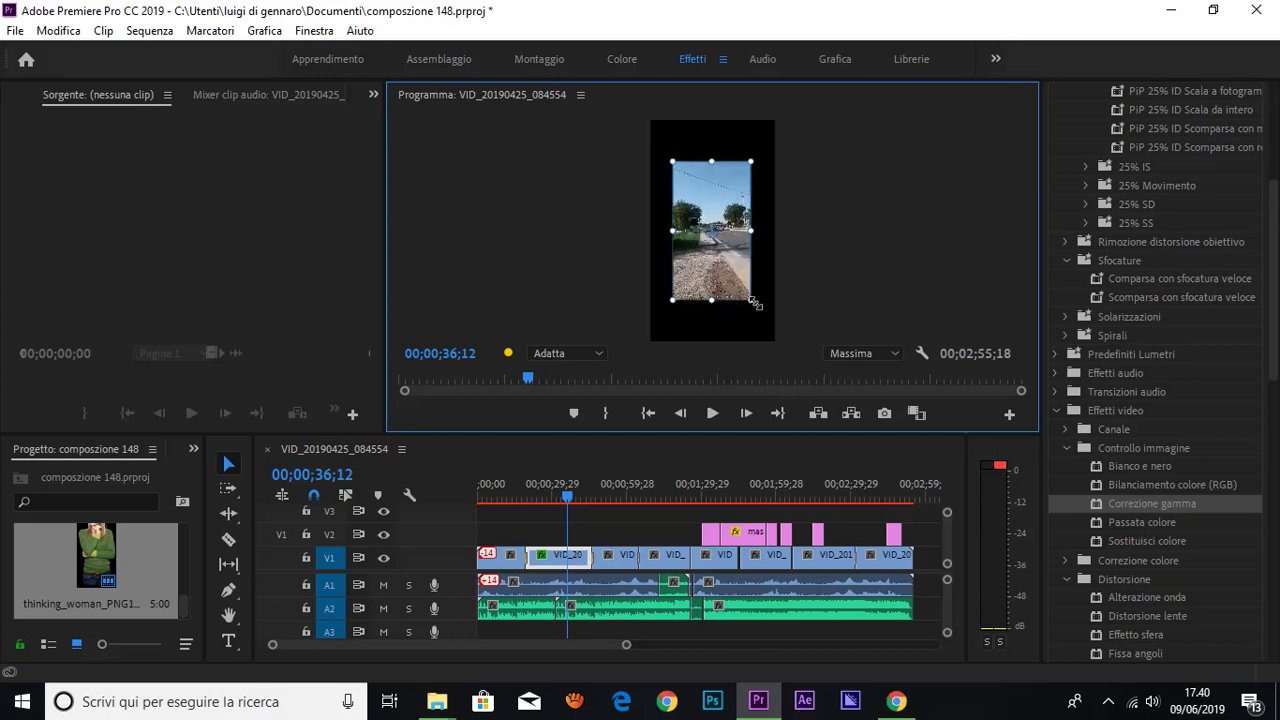
pyautogui.moveTo(772, 334); pyautogui.dragTo(774, 340)
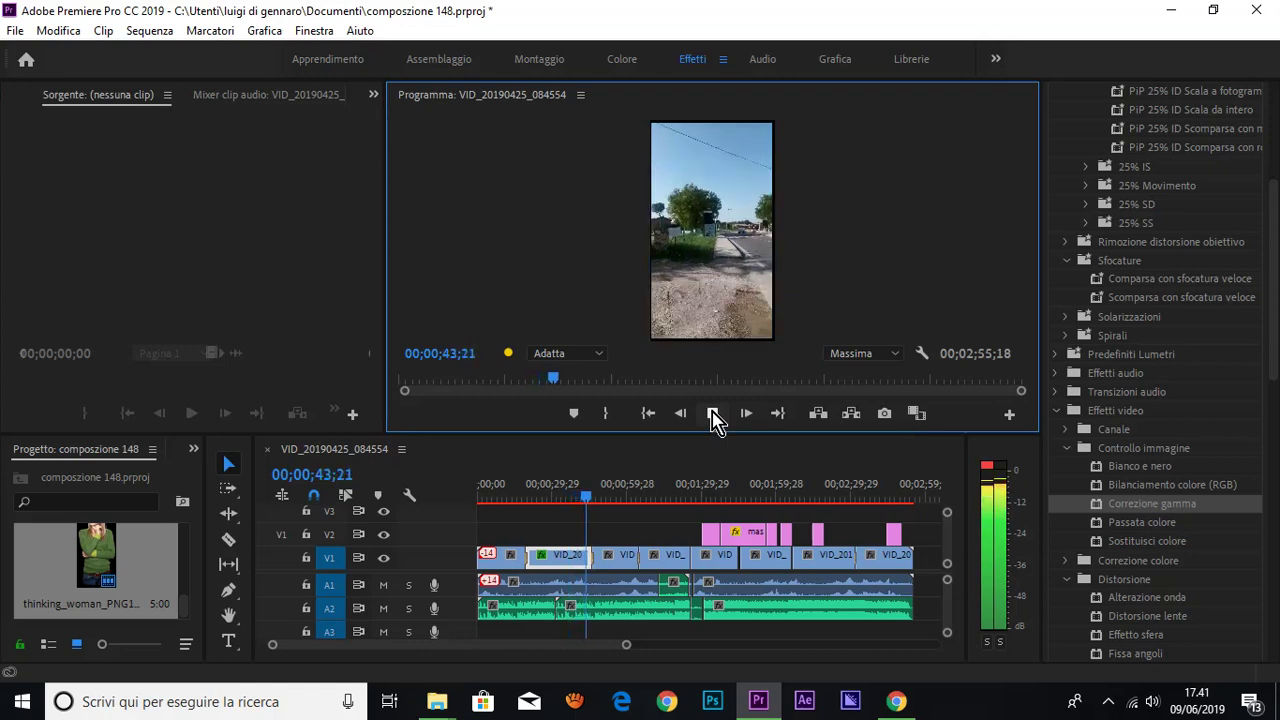
pyautogui.click(712, 412)
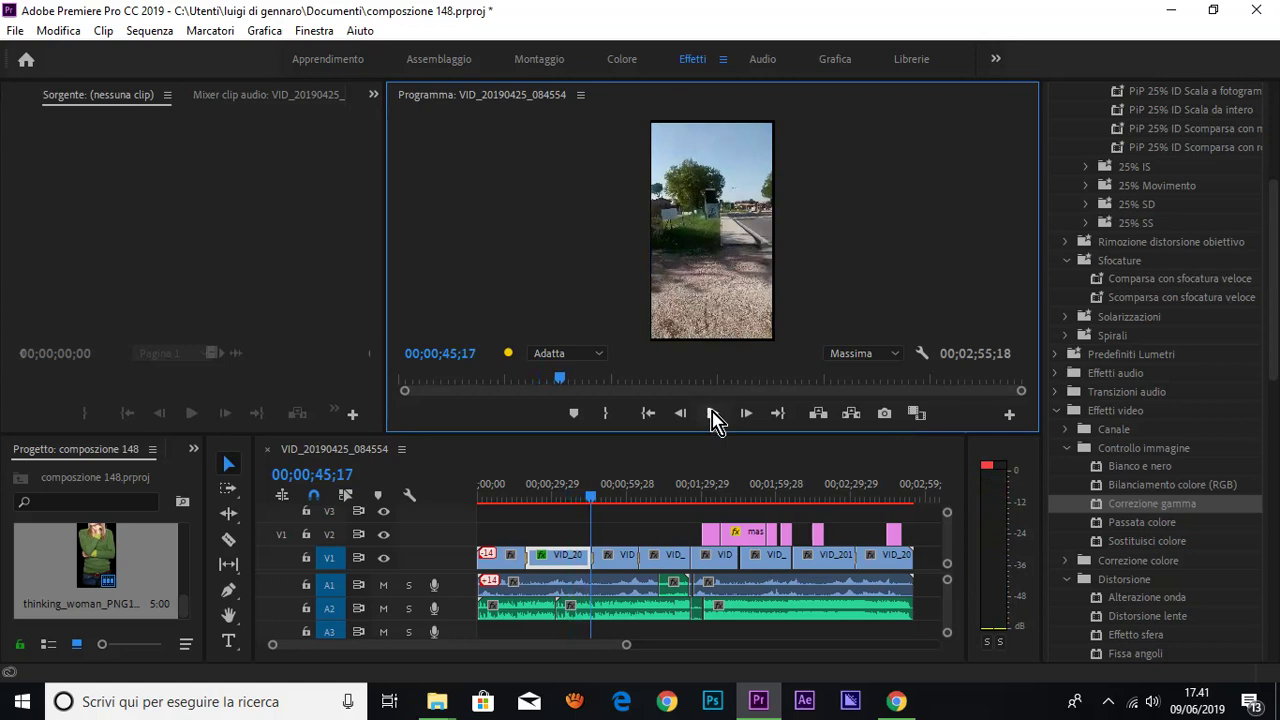
# - At 50% monitor zoom, narrow the clip's edge to fit the frame, then open File > Esporta
pyautogui.click(543, 354)
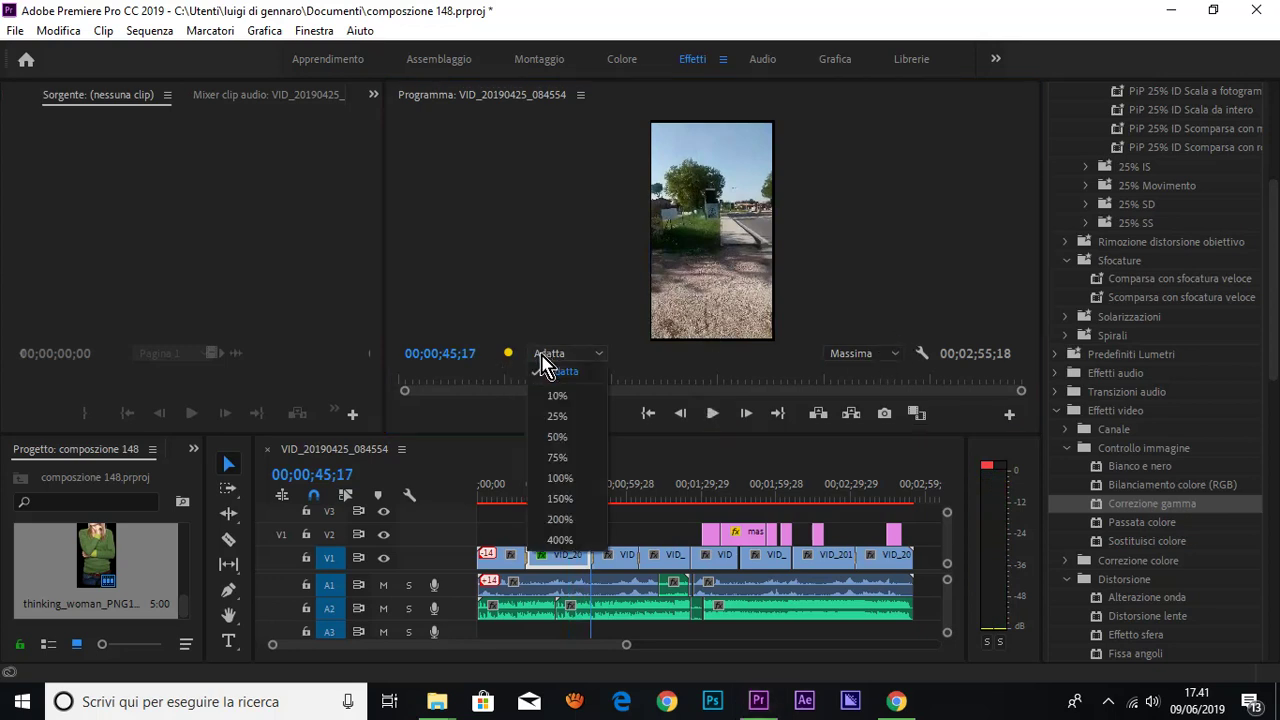
pyautogui.click(564, 437)
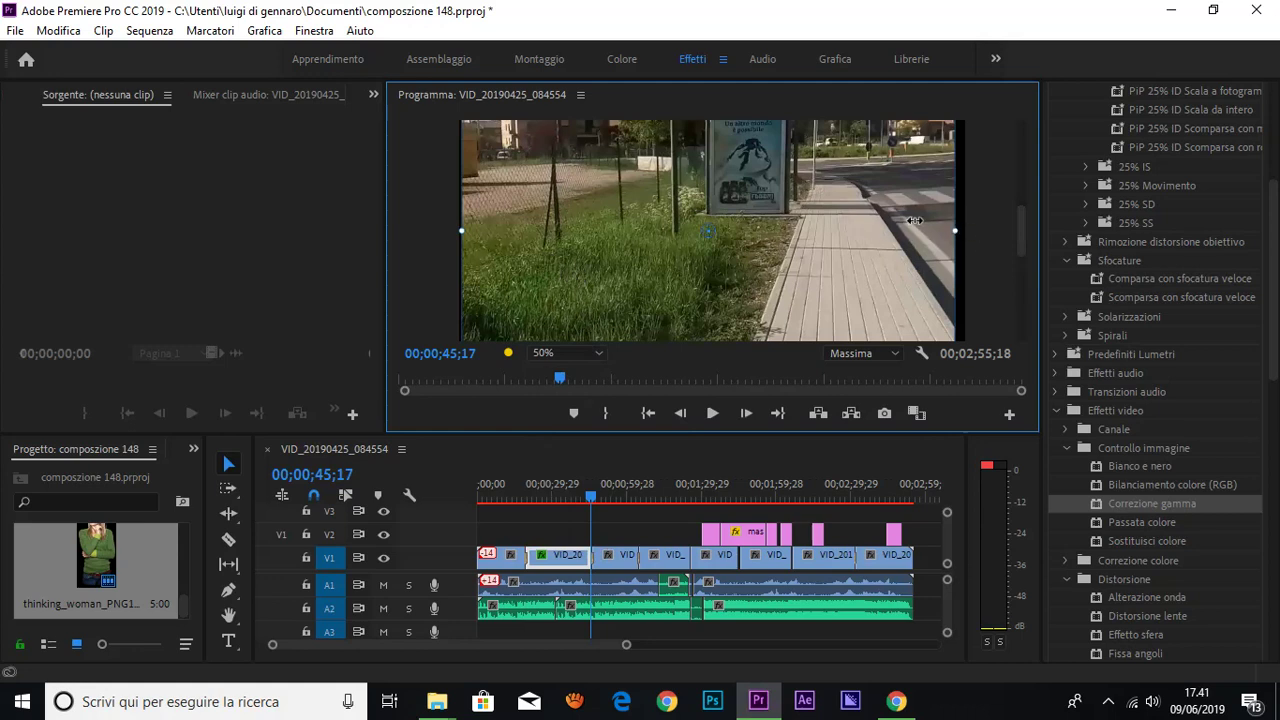
pyautogui.moveTo(955, 230); pyautogui.dragTo(959, 230)
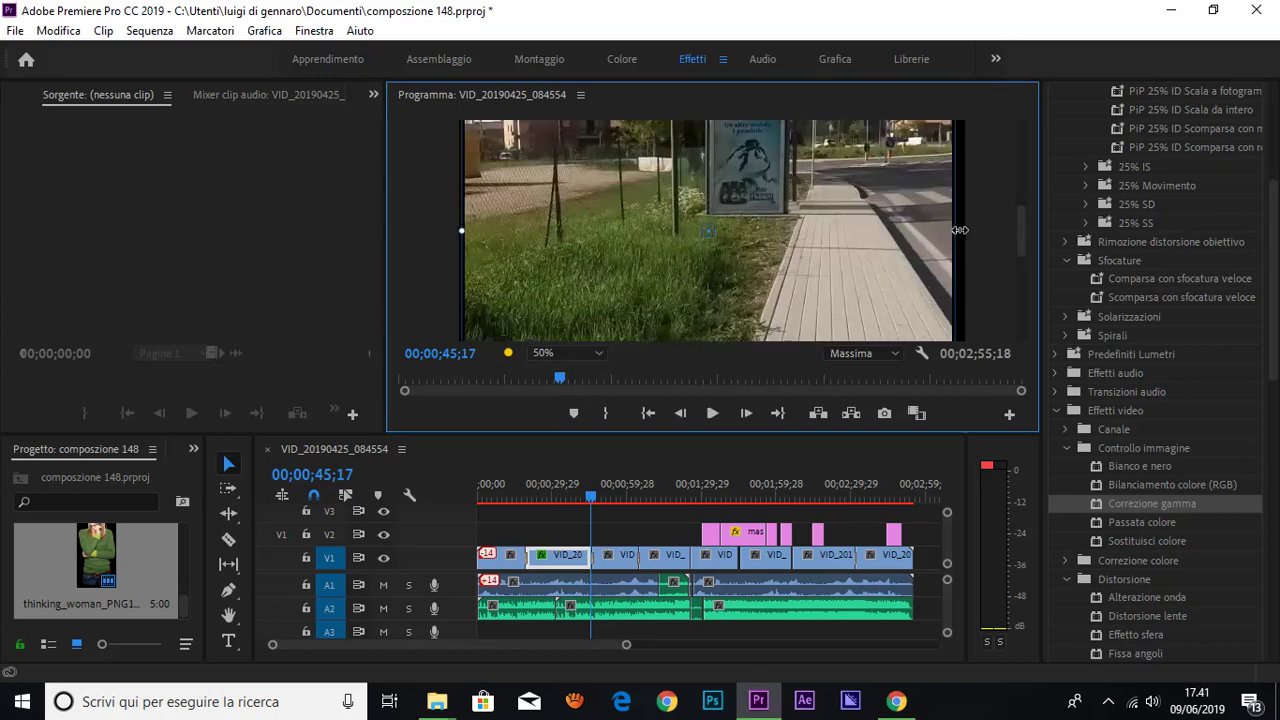
pyautogui.click(14, 31)
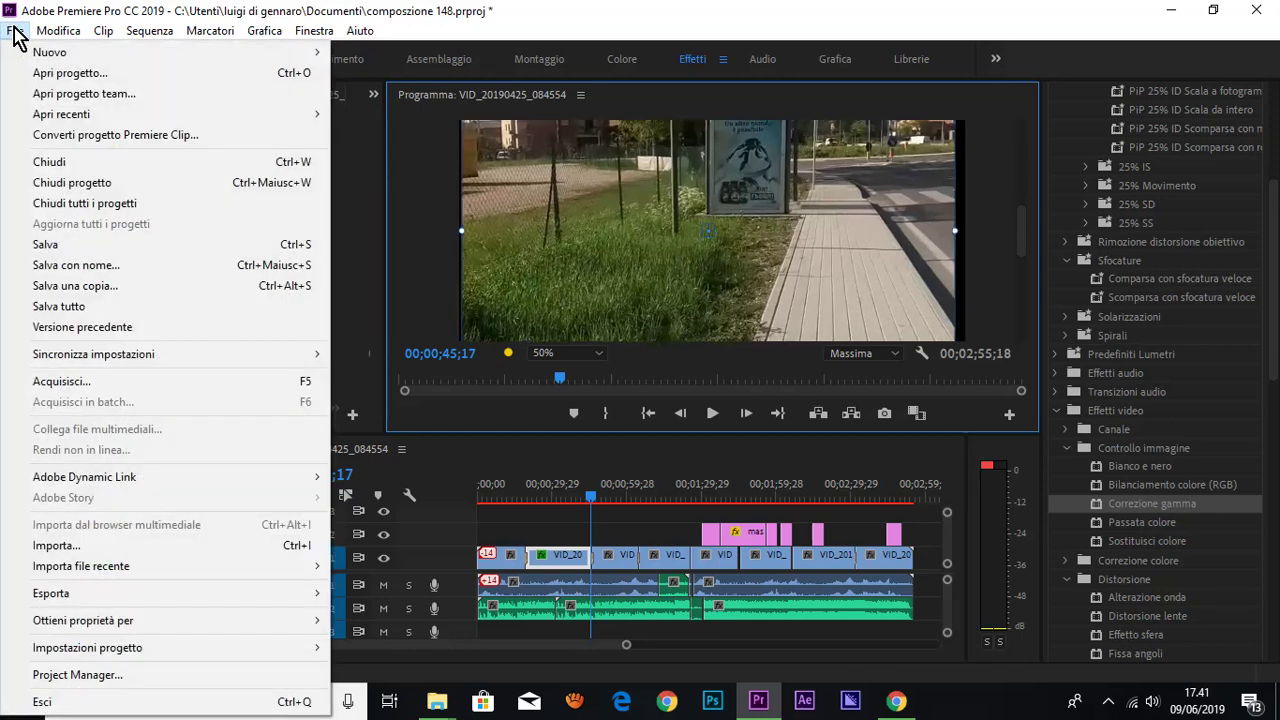
pyautogui.moveTo(99, 598)
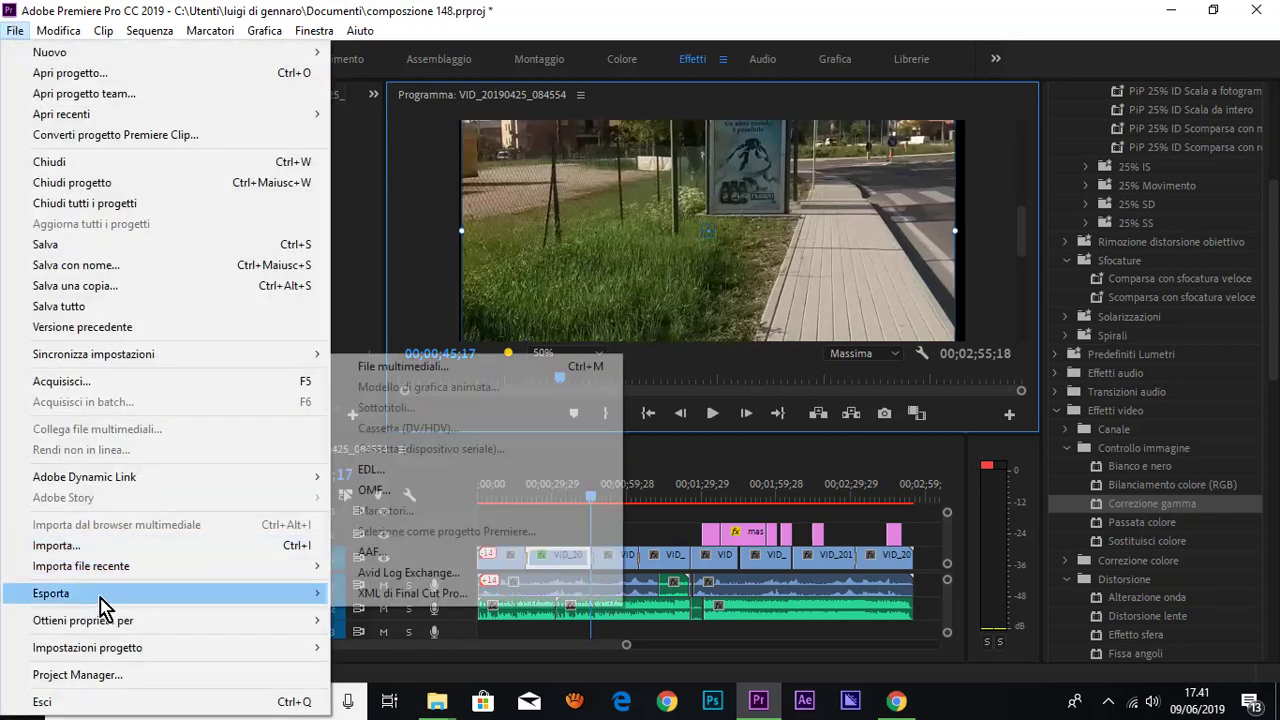
# - Export the sequence as provapremierepro1.mp4 (H.264, 1080x1920, 25 fps) and start encoding
pyautogui.click(399, 365)
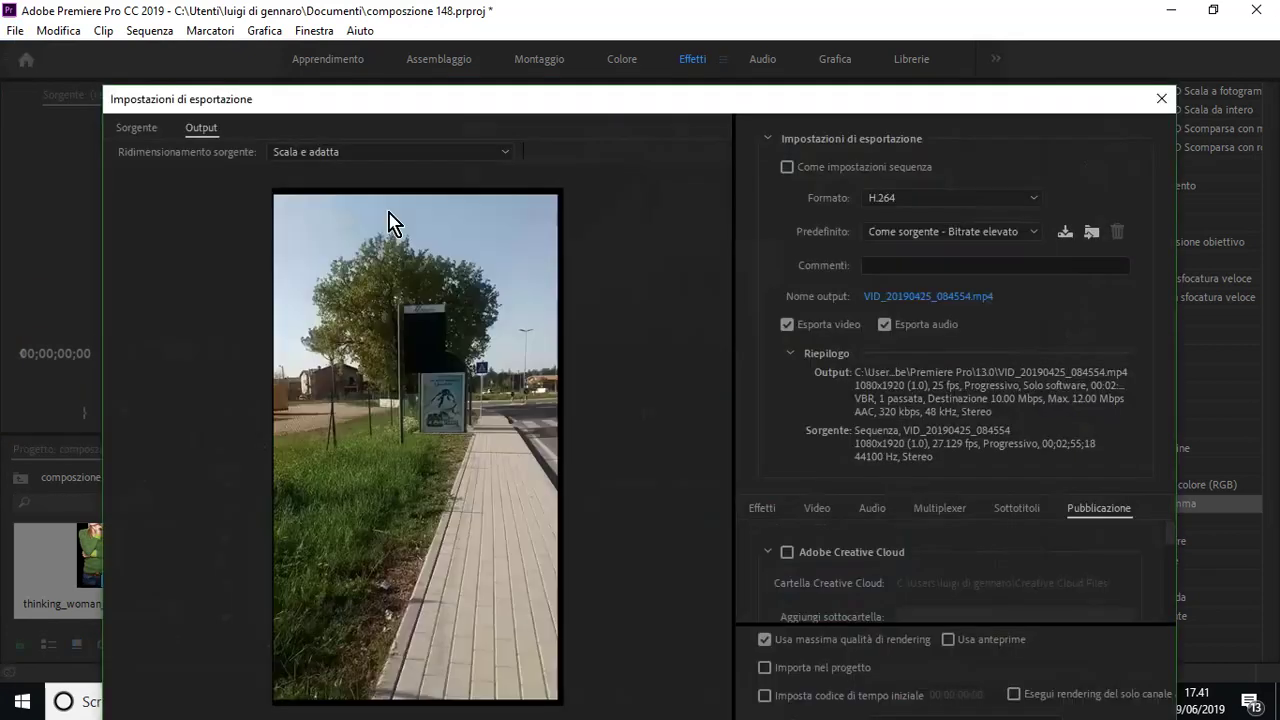
pyautogui.moveTo(788, 110); pyautogui.dragTo(757, 28)
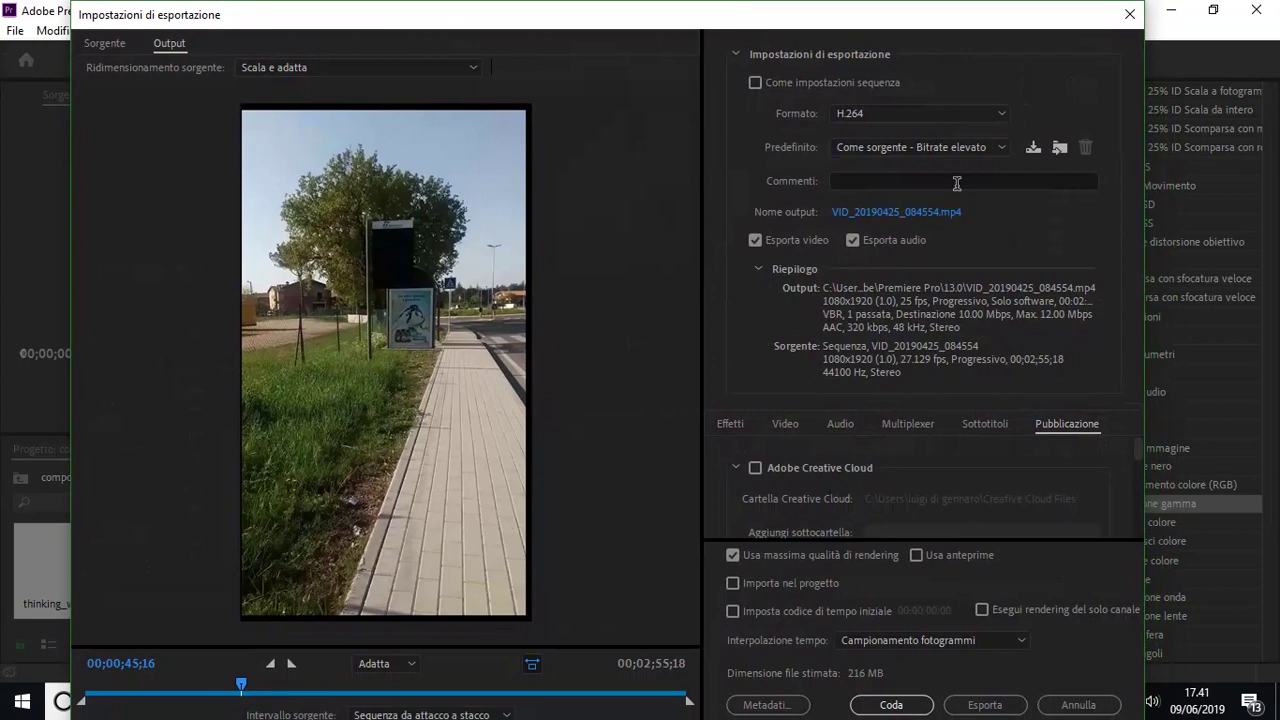
pyautogui.click(915, 213)
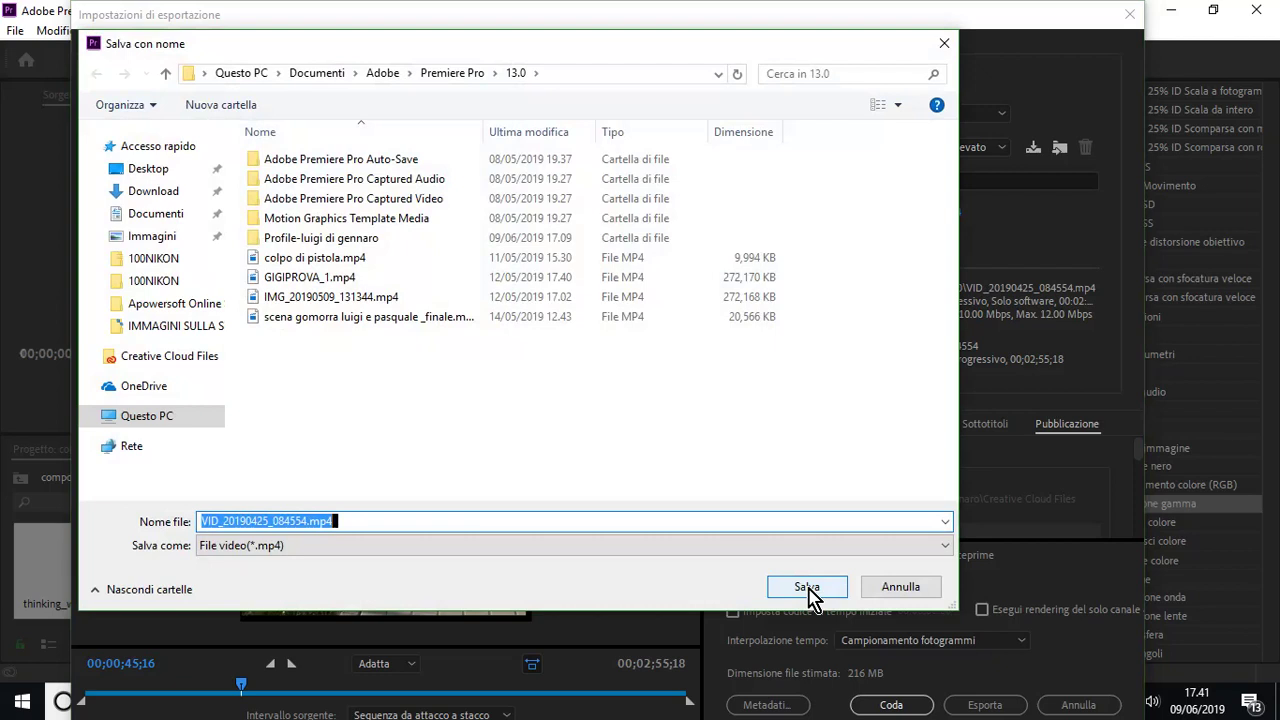
pyautogui.write('prov')
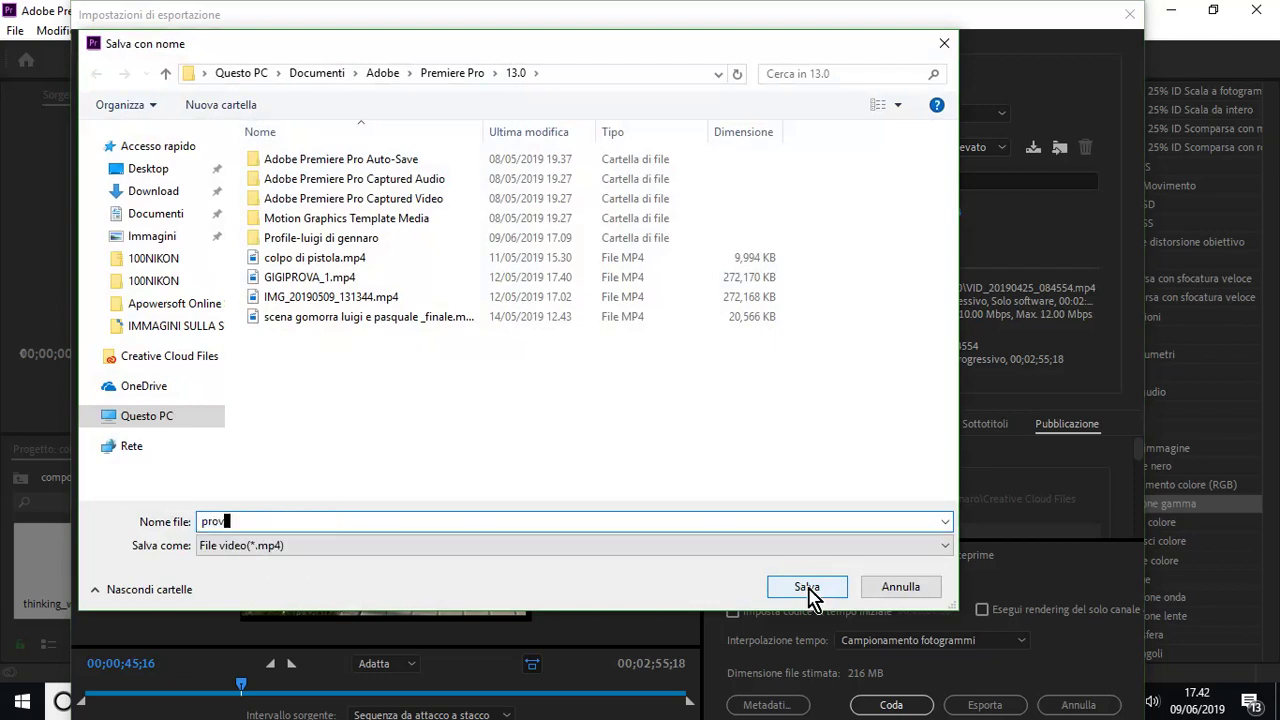
pyautogui.write('apr')
pyautogui.write('emierepro')
pyautogui.write('1')
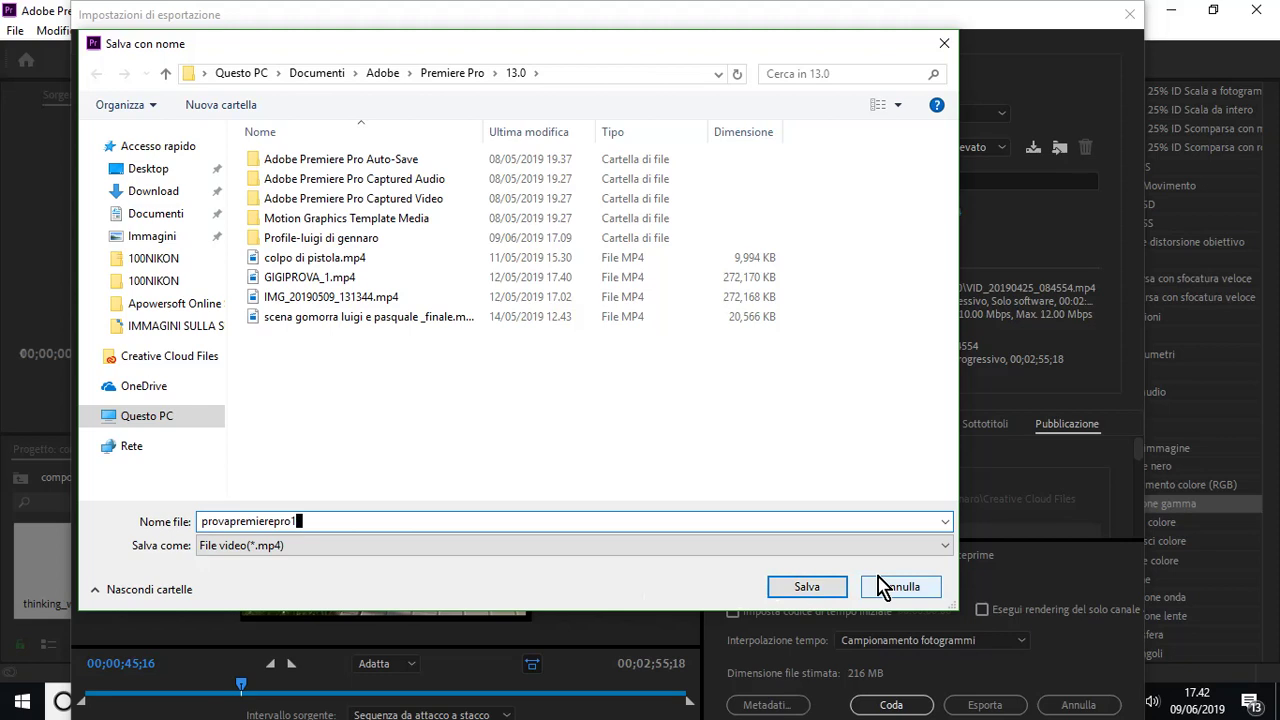
pyautogui.click(806, 588)
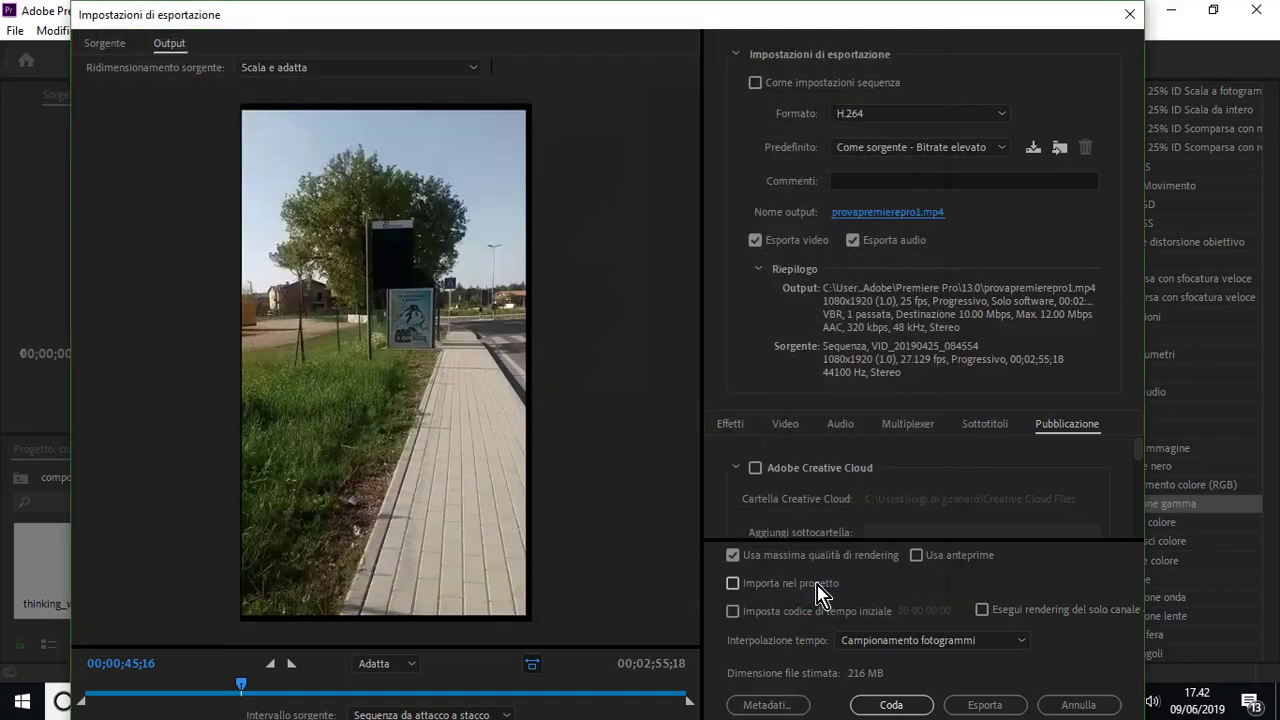
pyautogui.click(1001, 710)
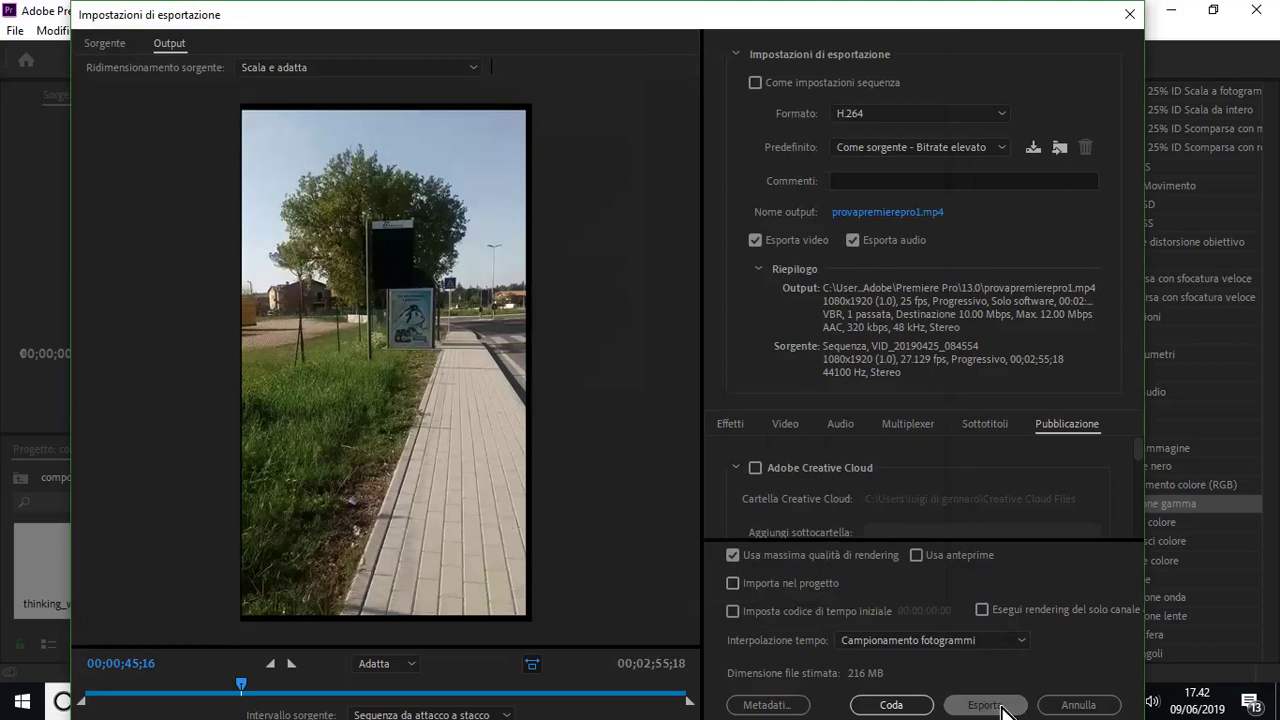